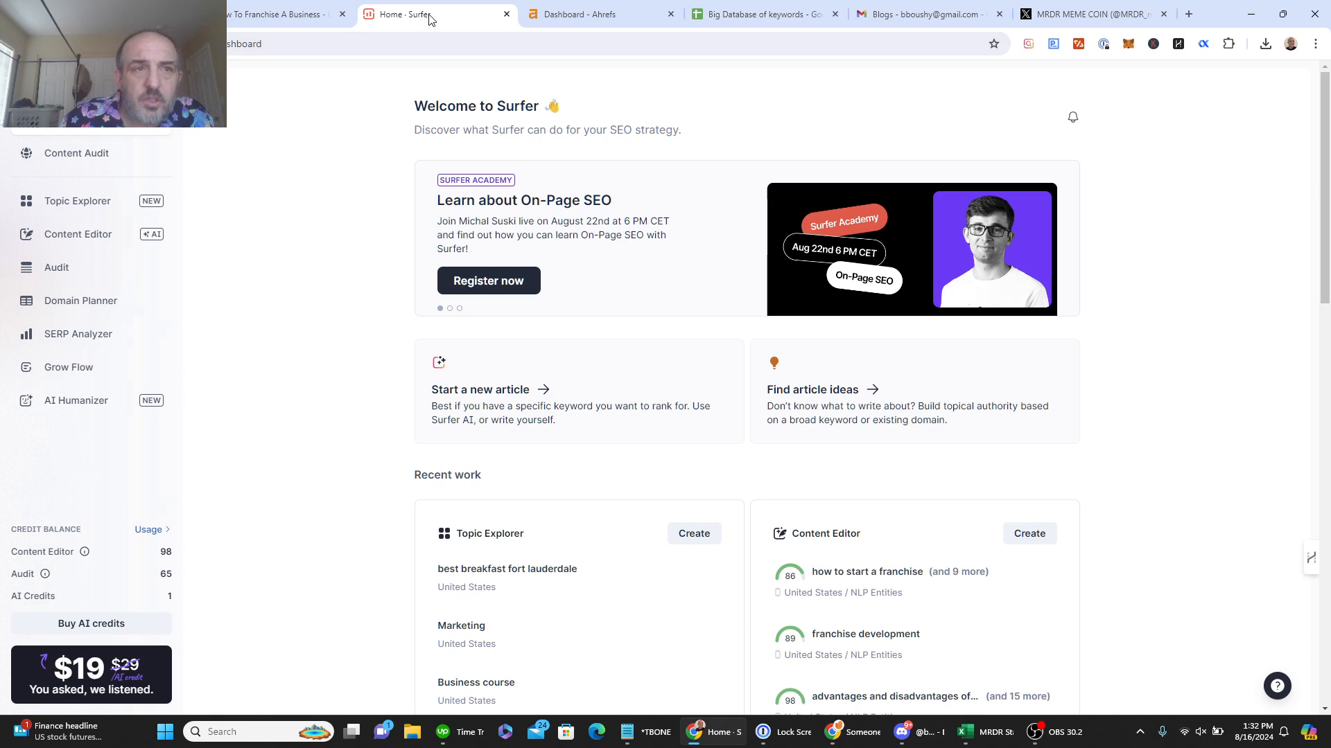
# Step: Copy the ClickUp task title 'Business ideas for nurses' and return to the Surfer dashboard
pyautogui.click(591, 19)
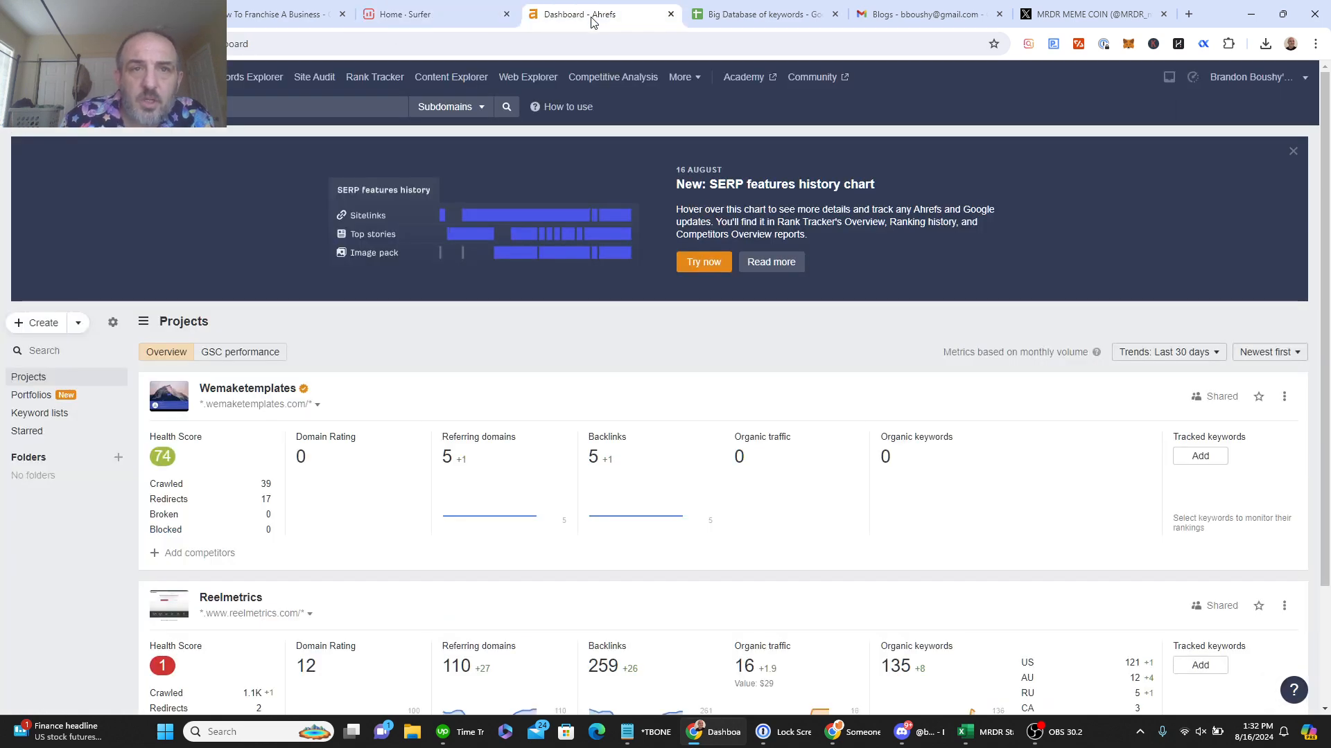
pyautogui.click(440, 18)
pyautogui.click(132, 17)
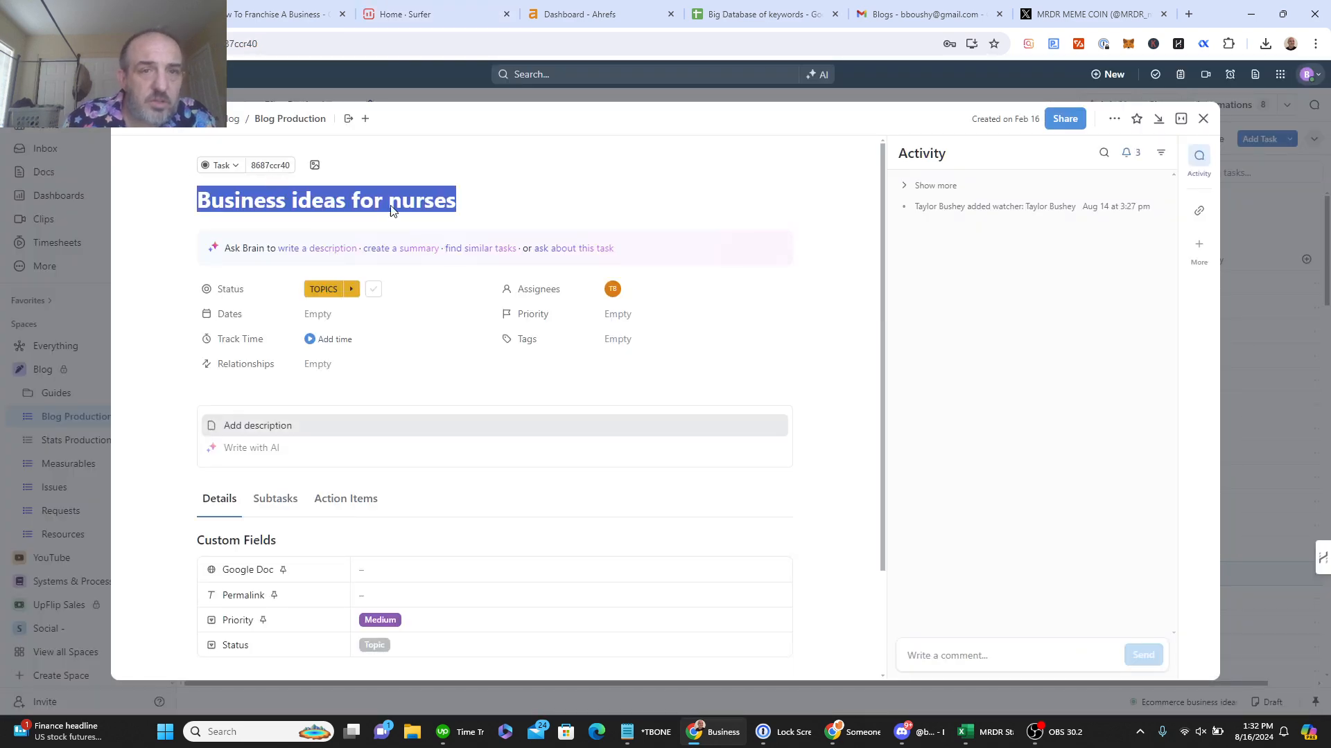
pyautogui.doubleClick(477, 205)
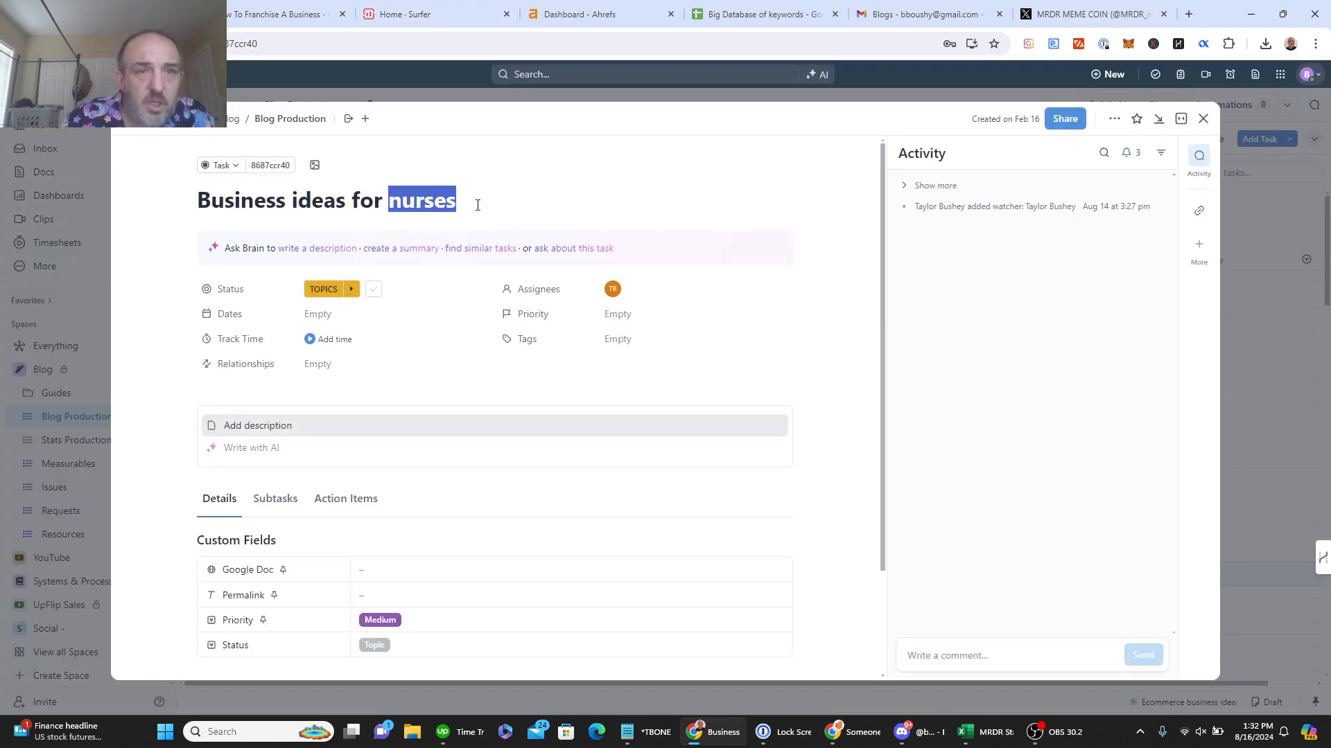
pyautogui.click(454, 20)
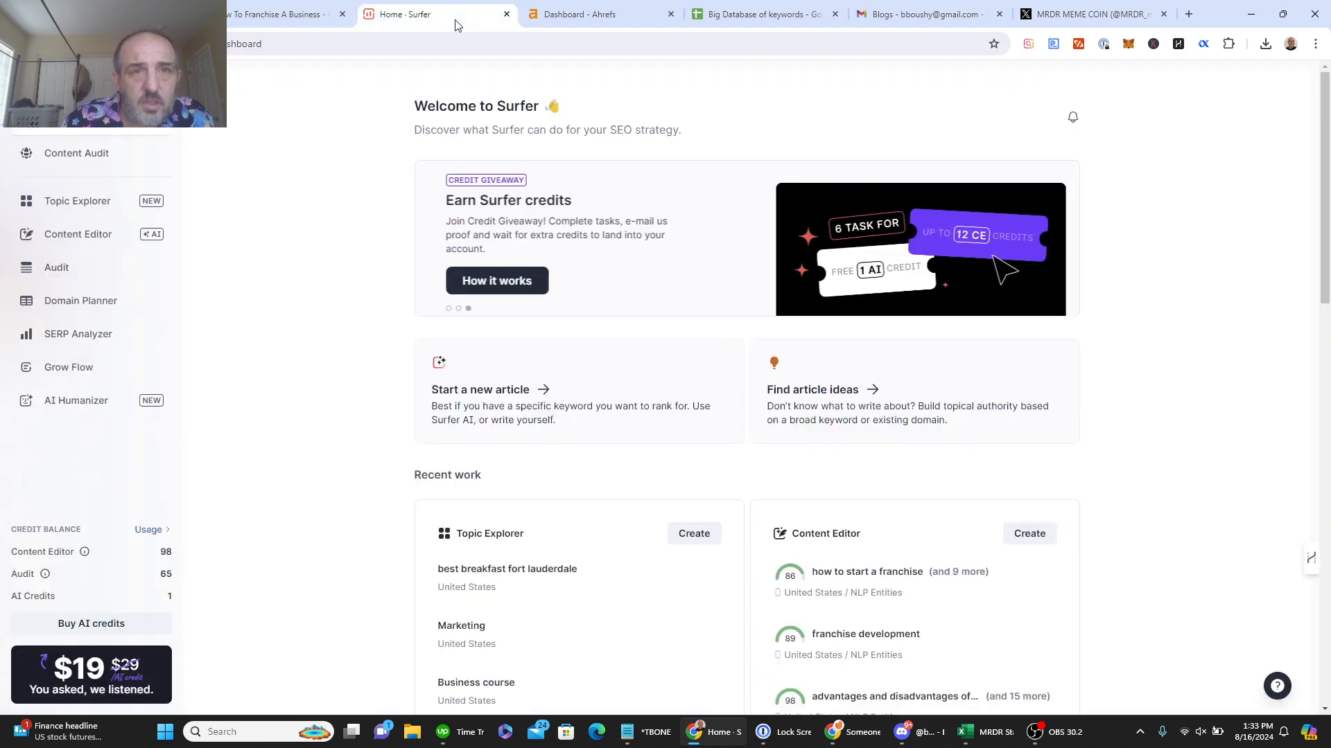
# Step: Create a Surfer Content Editor for the keyword 'business ideas for nurses' for 1 credit
pyautogui.click(1033, 535)
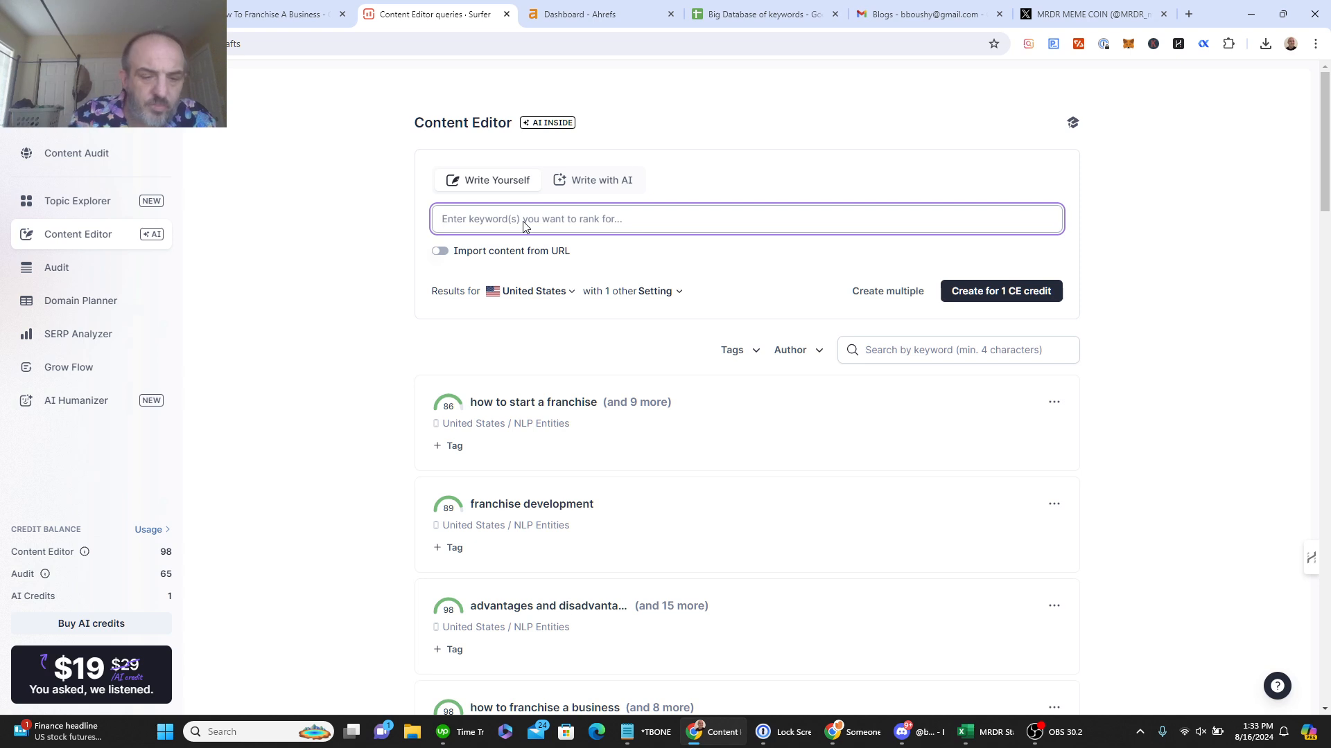
pyautogui.write('Business ideas for nurses')
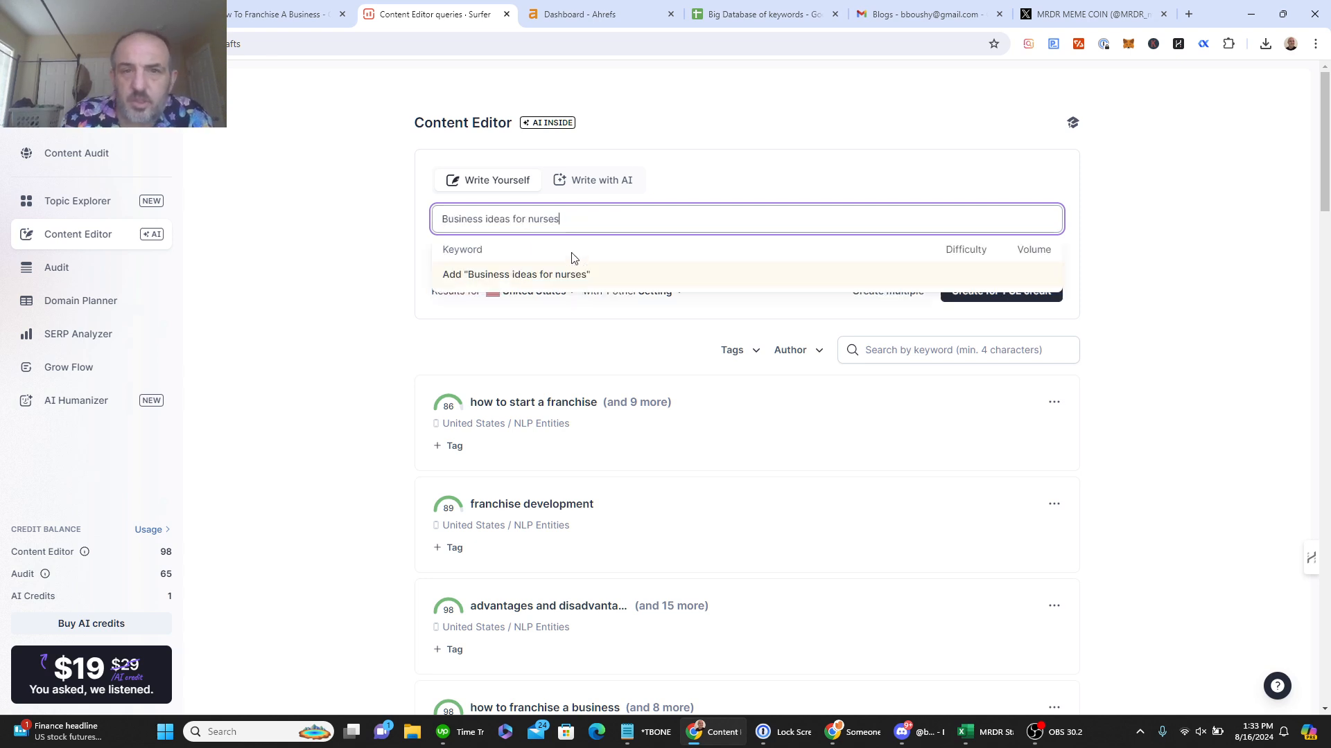
pyautogui.click(573, 282)
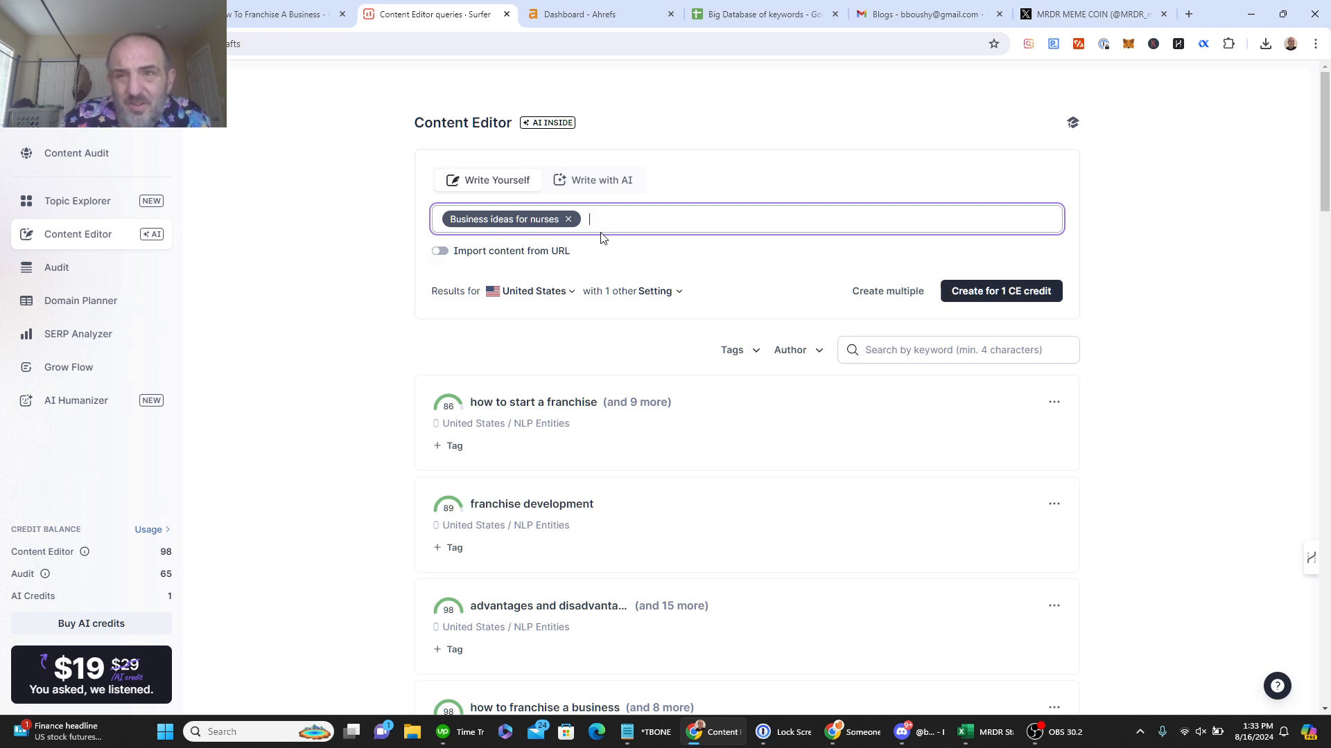
pyautogui.click(997, 297)
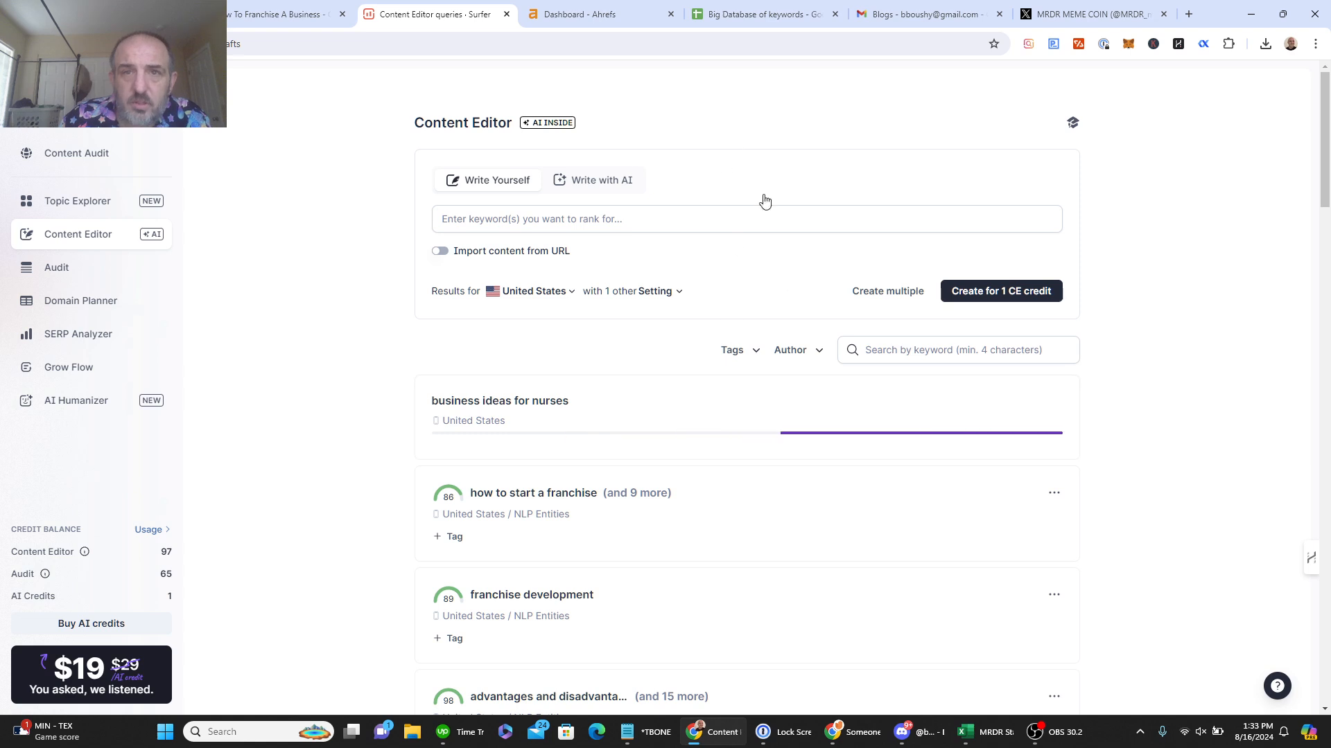
# Step: Search 'business ideas for nurses' in Ahrefs Keywords Explorer: difficulty 7, volume 200, traffic potential 1.1K
pyautogui.click(584, 12)
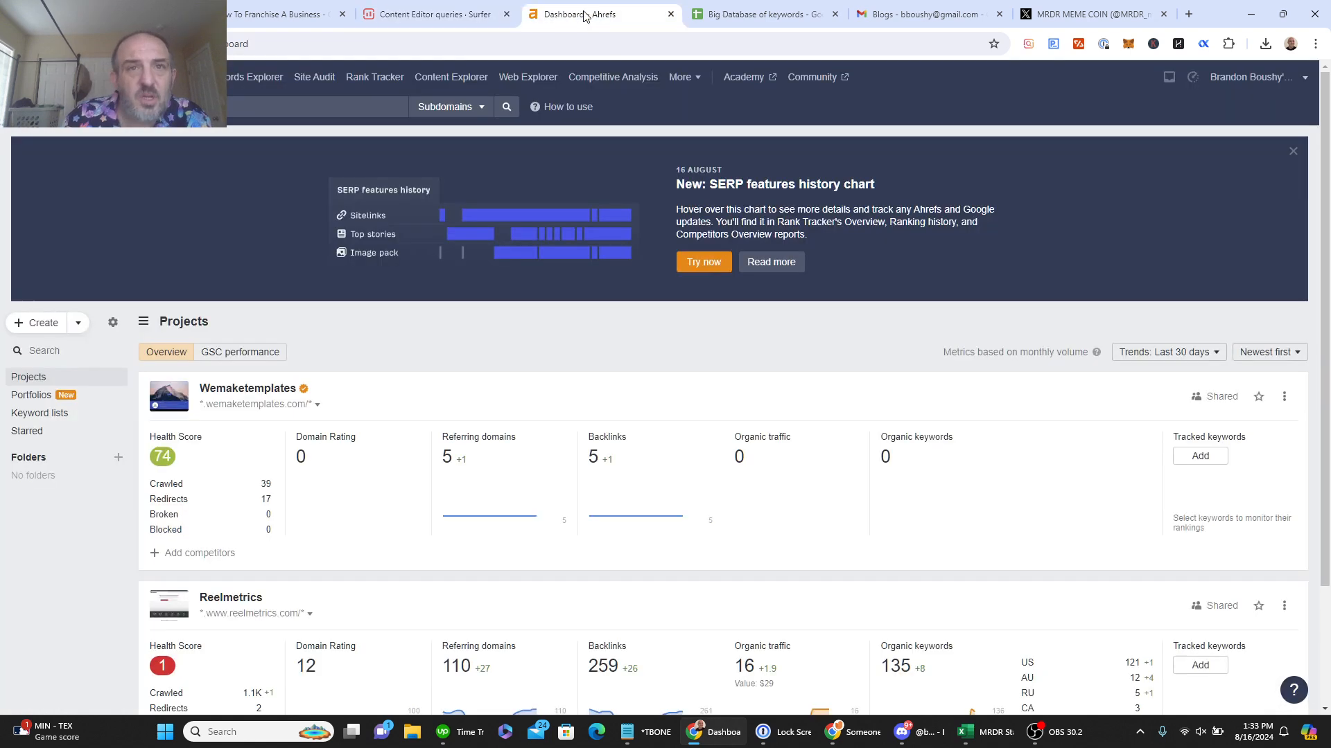
pyautogui.click(251, 83)
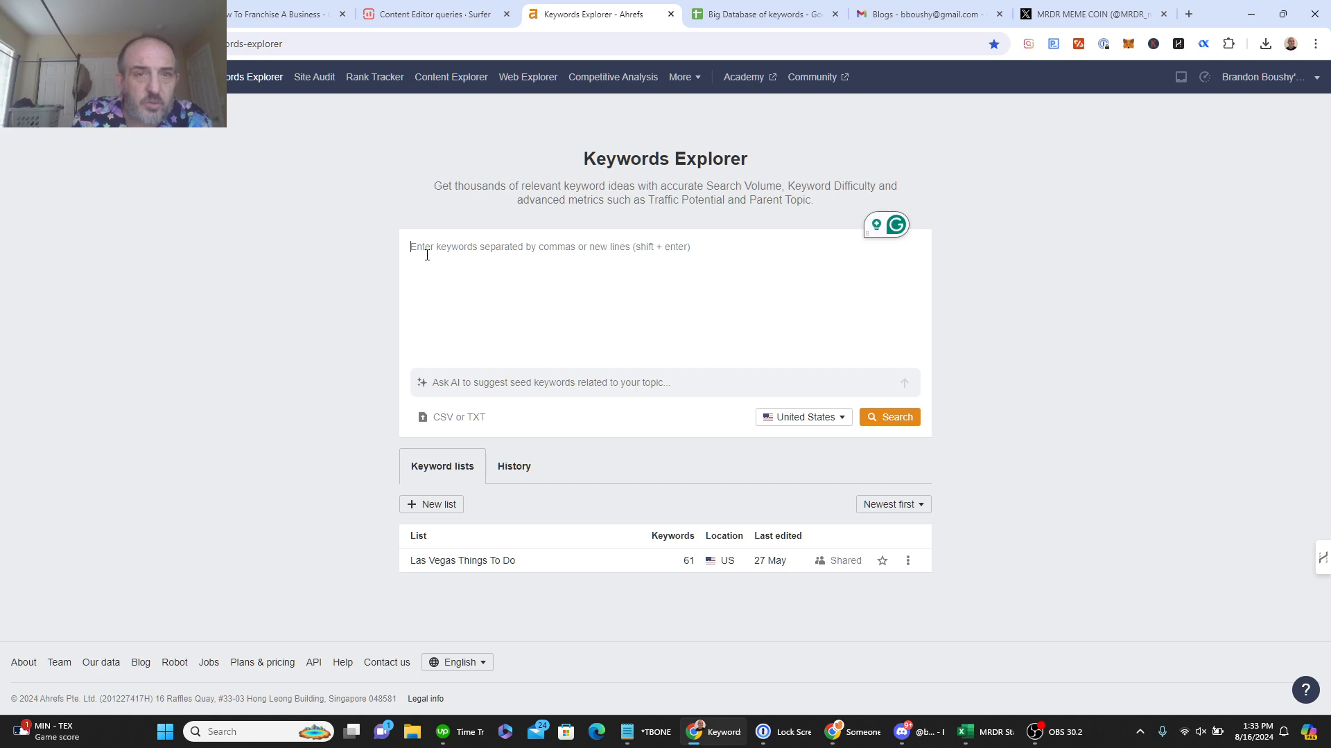
pyautogui.write('Business ideas for nurses')
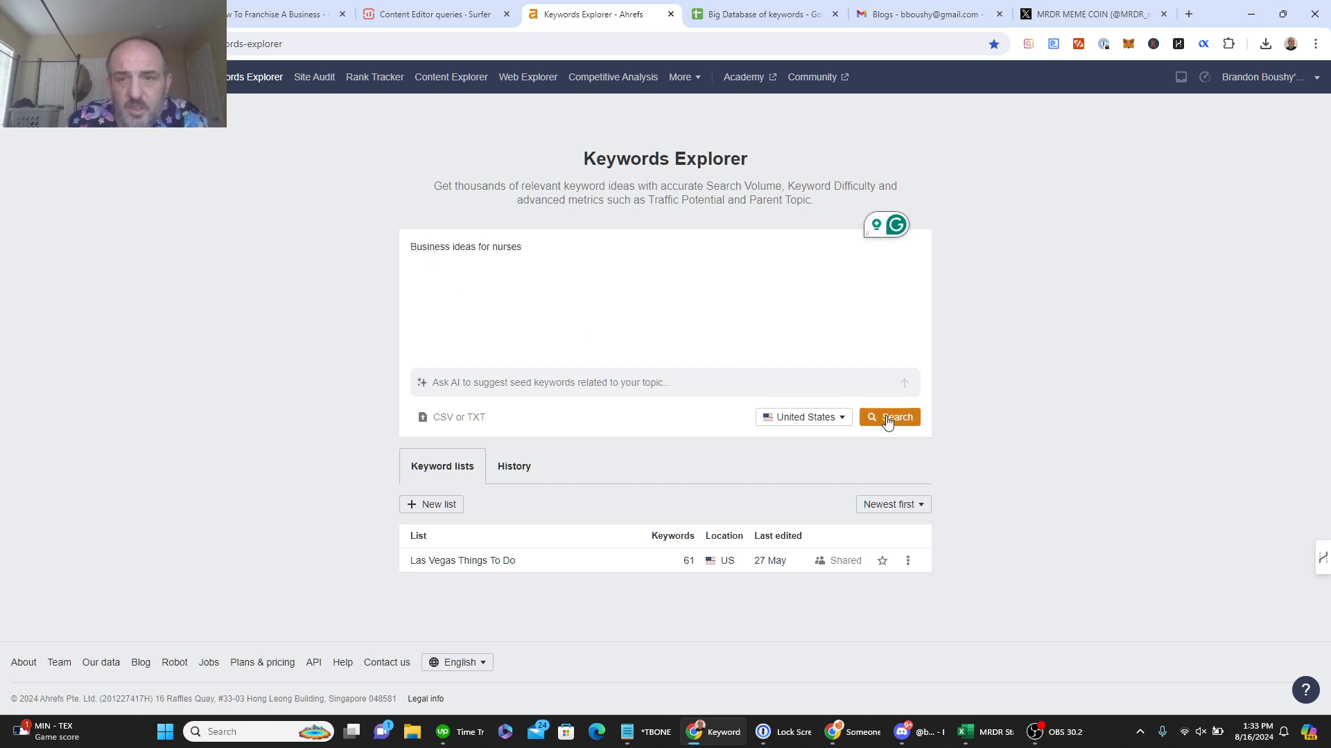
pyautogui.click(910, 419)
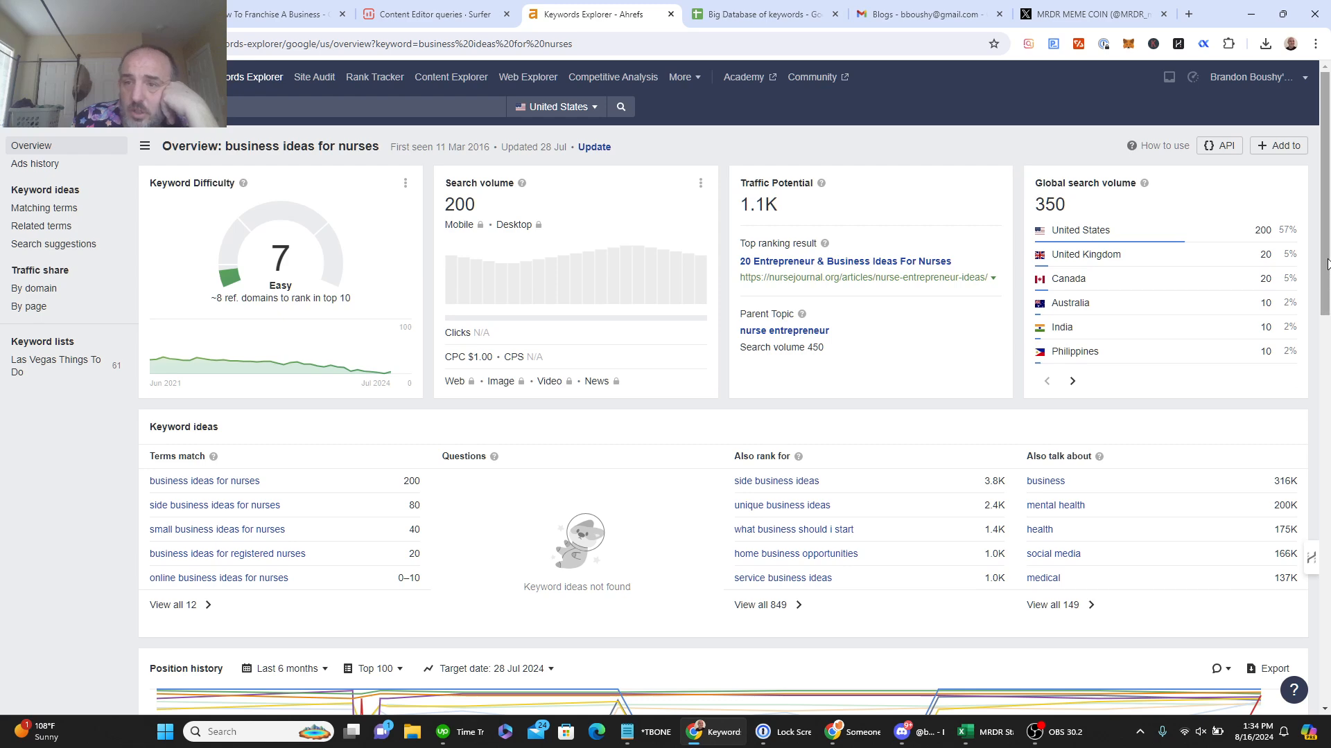
# Step: List all 12 matching terms for the keyword and copy the top two rows
pyautogui.moveTo(1325, 263); pyautogui.dragTo(1328, 666)
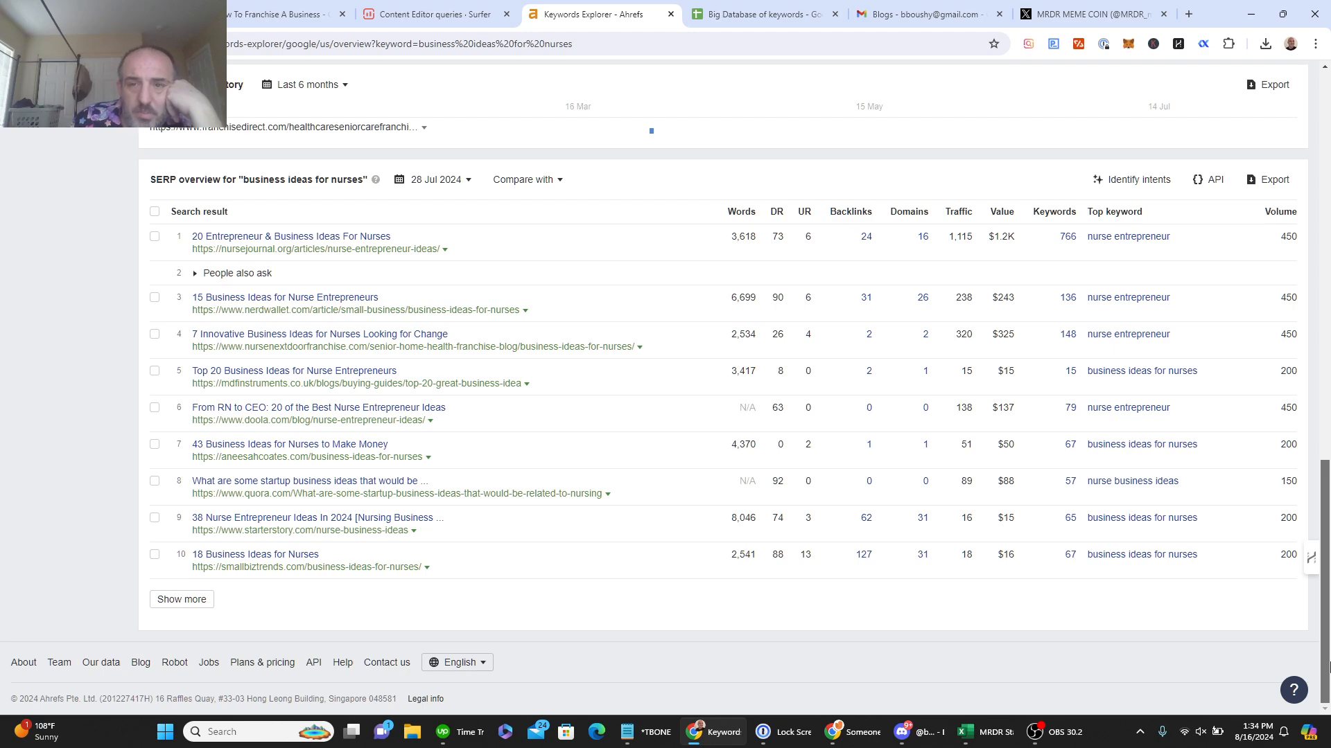
pyautogui.moveTo(1328, 667); pyautogui.dragTo(1327, 264)
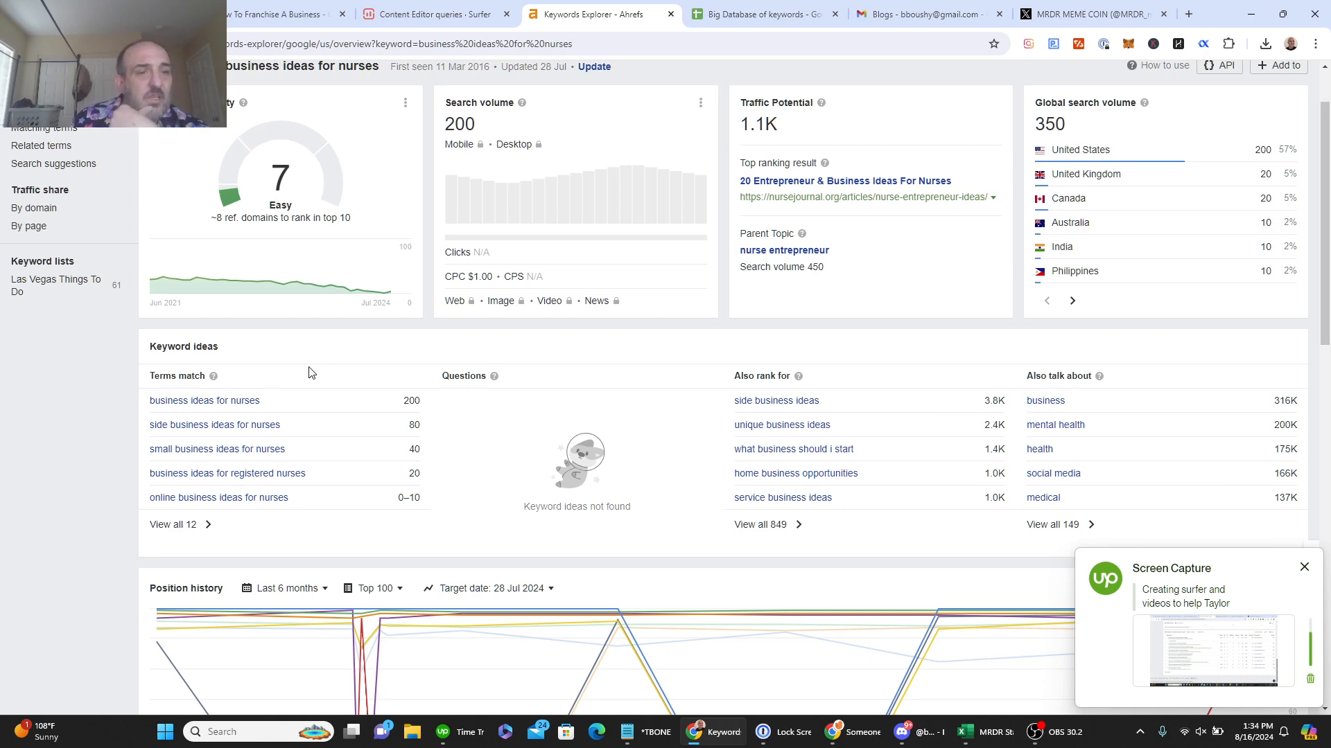
pyautogui.click(198, 529)
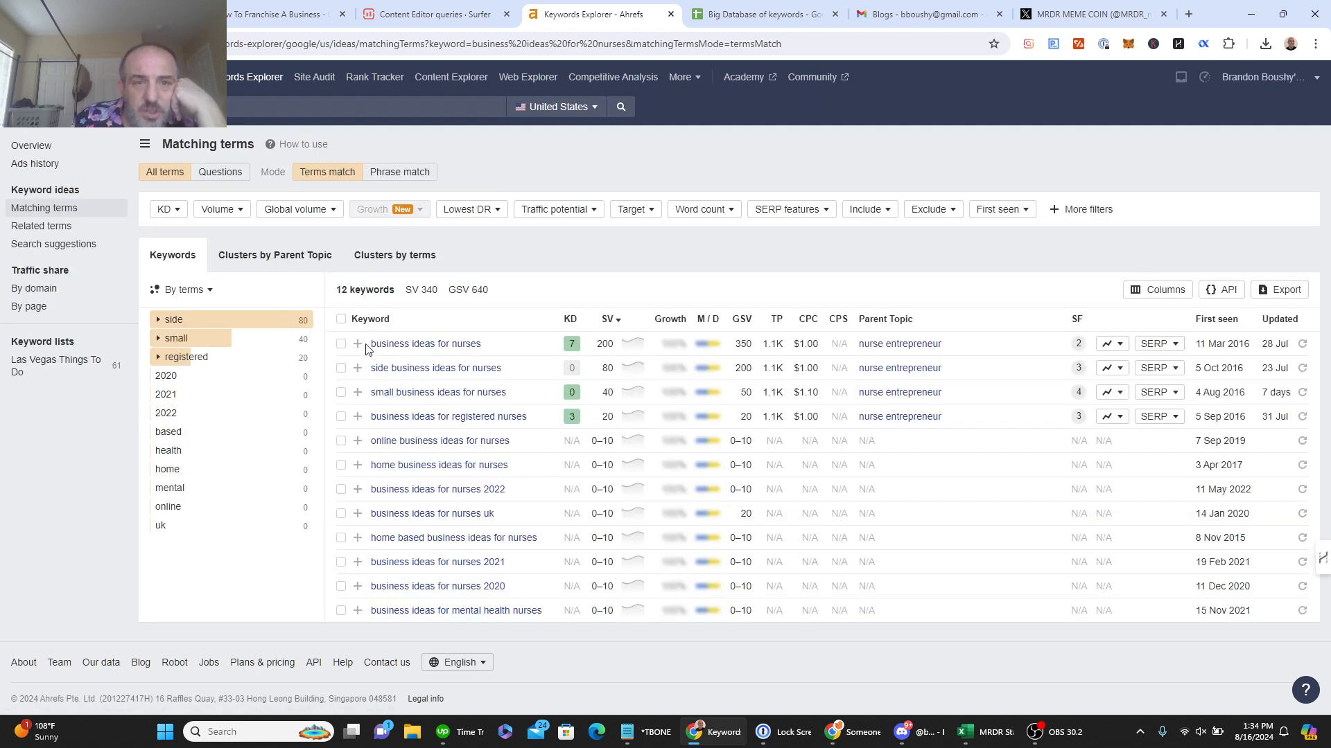
pyautogui.moveTo(366, 349); pyautogui.dragTo(966, 370)
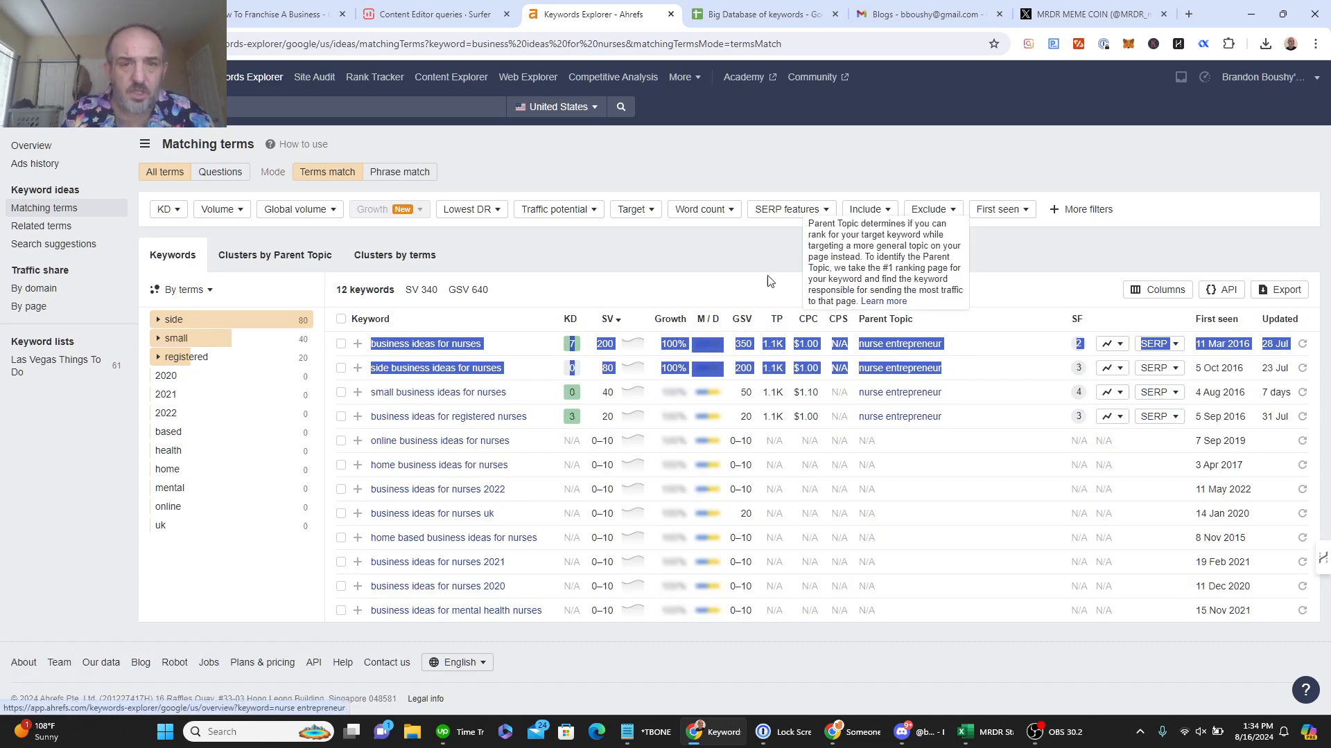
pyautogui.click(745, 18)
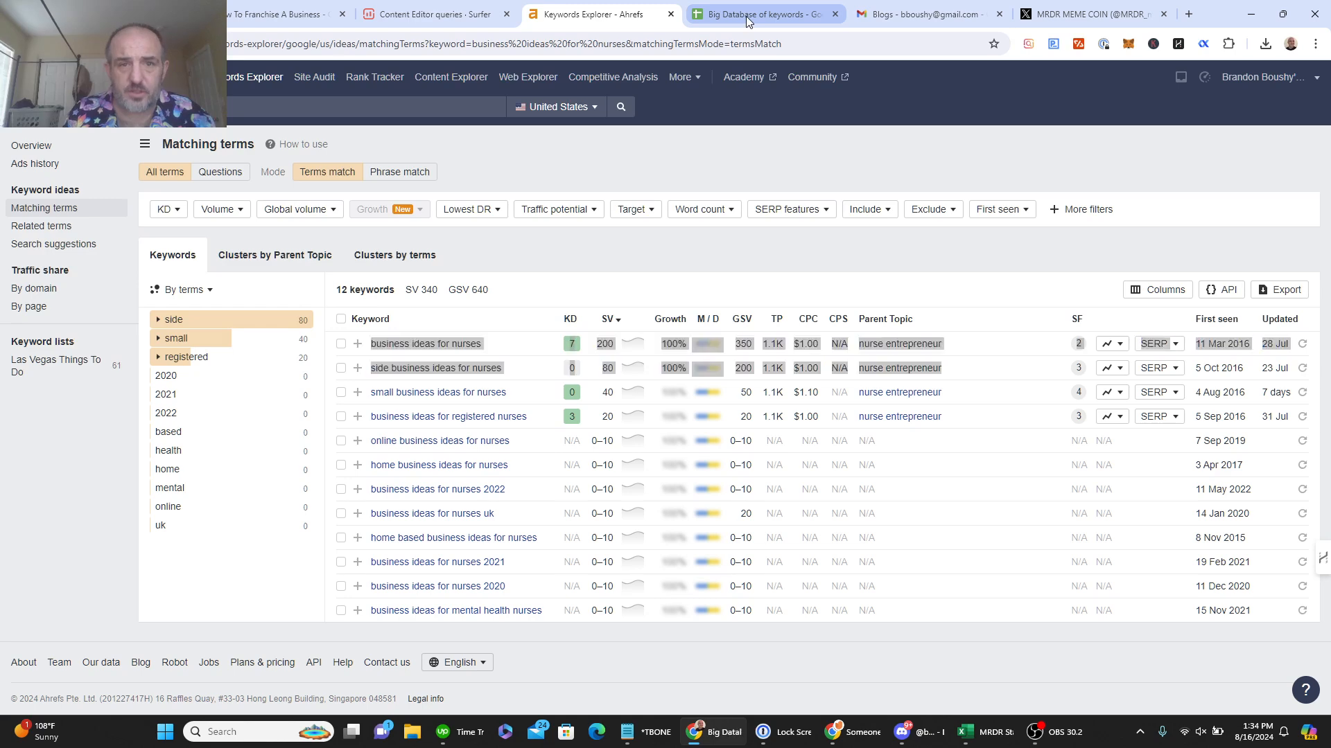
# Step: Paste the two keyword rows at A2, shift A3:B3 left, and autofit column A
pyautogui.click(59, 186)
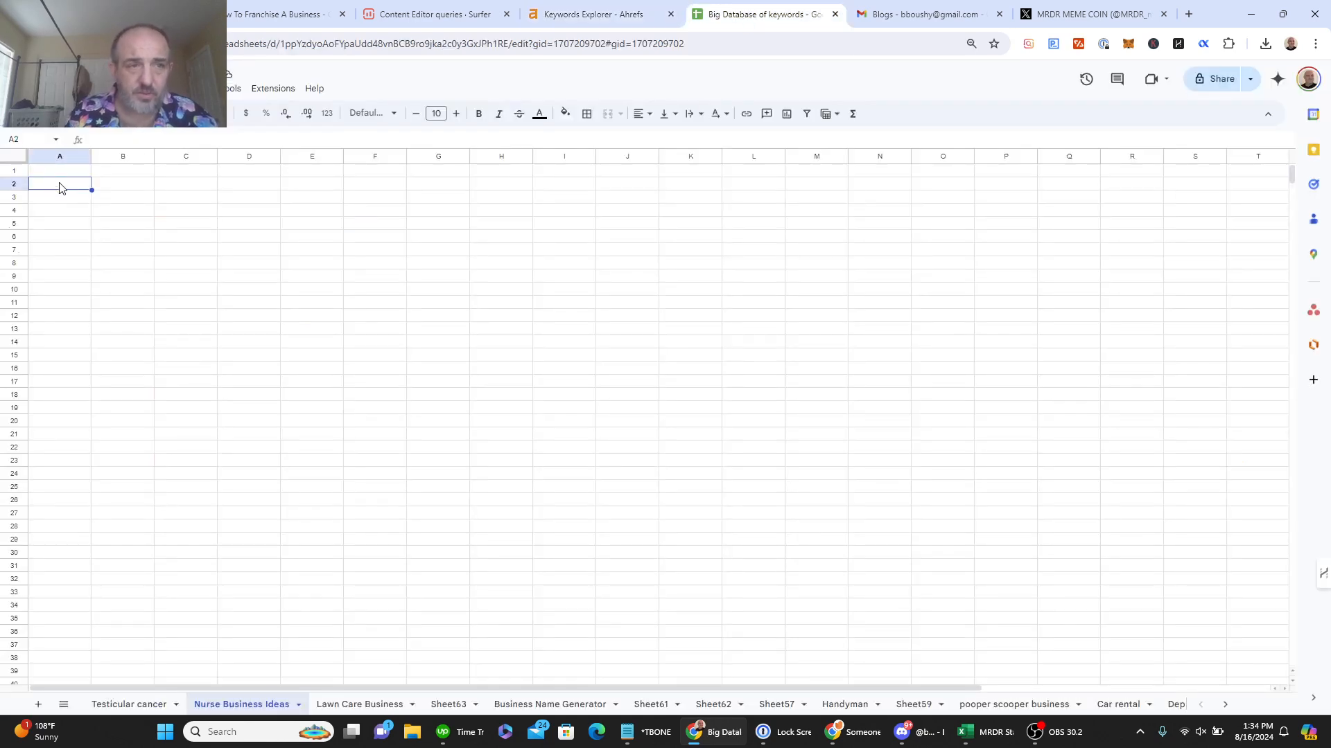
pyautogui.hotkey('ctrl', 'v')
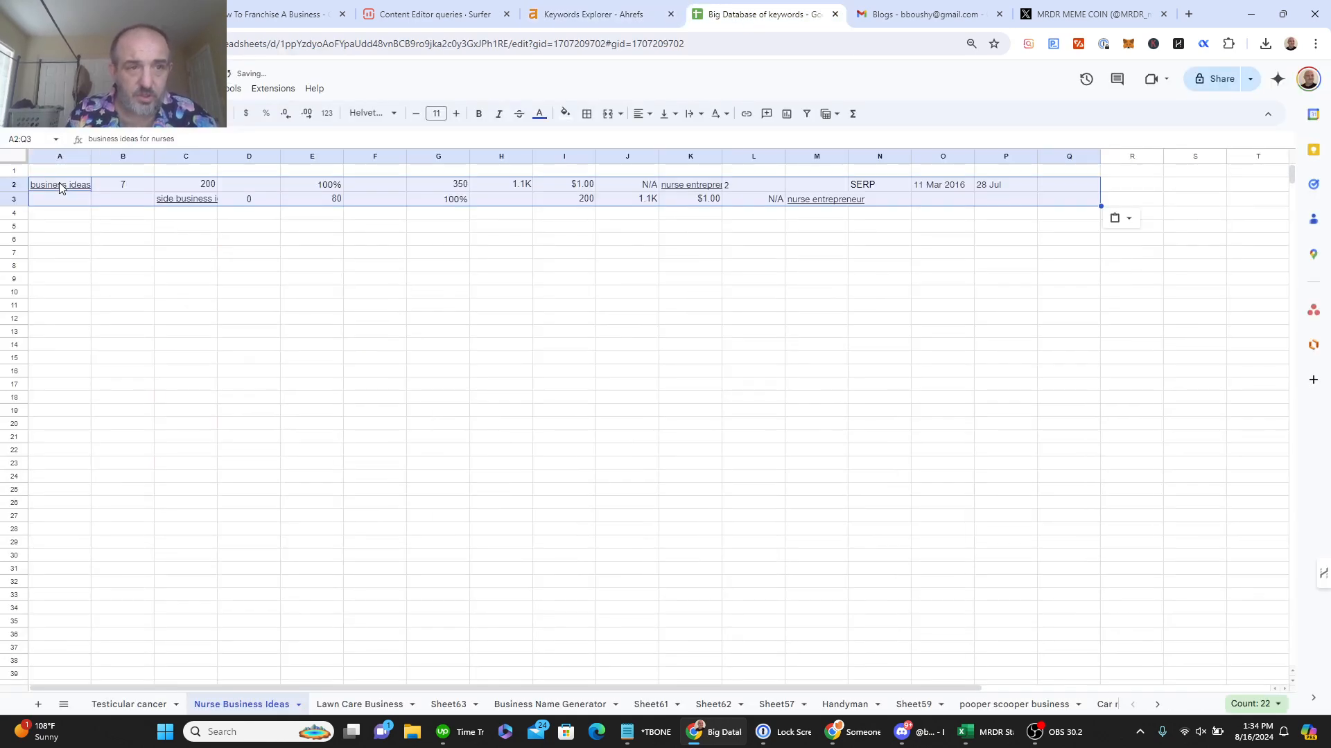
pyautogui.click(67, 203)
pyautogui.keyDown('shift'); pyautogui.click(122, 206); pyautogui.keyUp('shift')
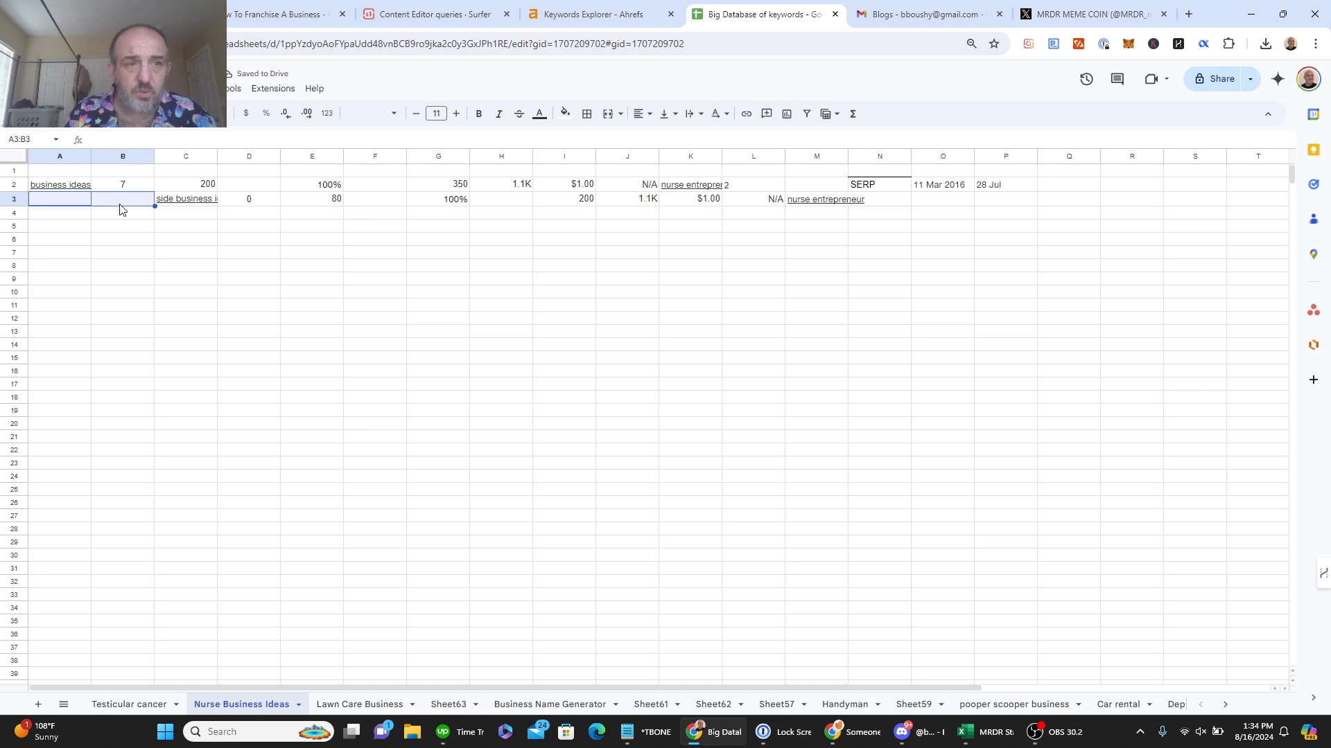
pyautogui.rightClick(122, 207)
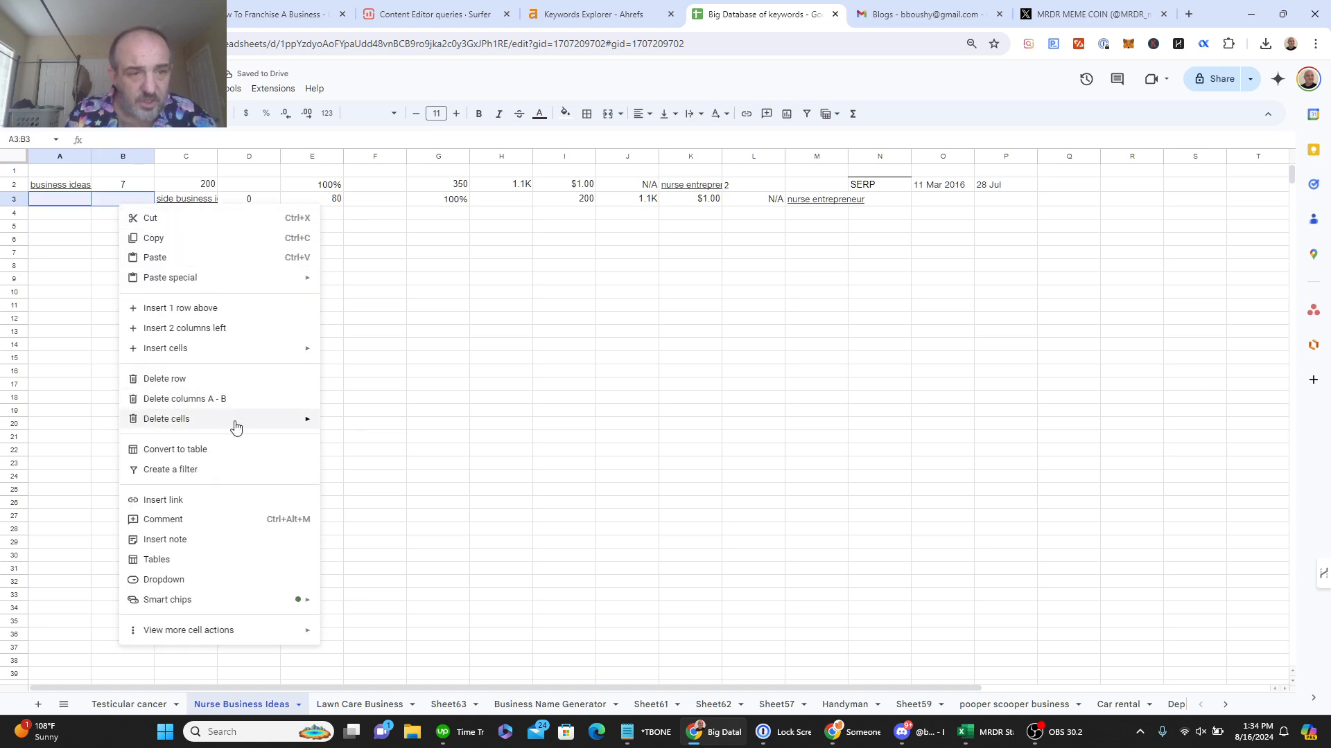
pyautogui.moveTo(234, 422)
pyautogui.click(380, 423)
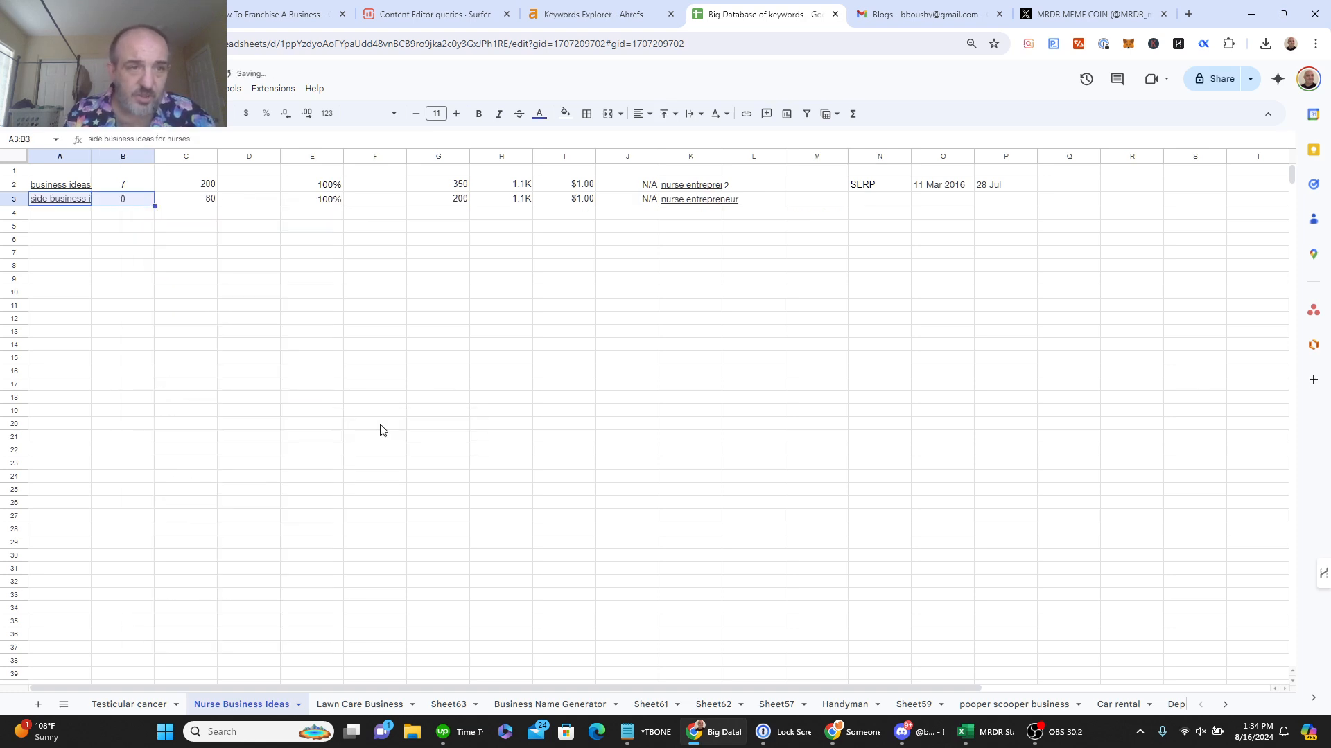
pyautogui.doubleClick(91, 156)
# Step: Add the headers 'Keyword' in A1 and 'Search' in C1
pyautogui.click(90, 171)
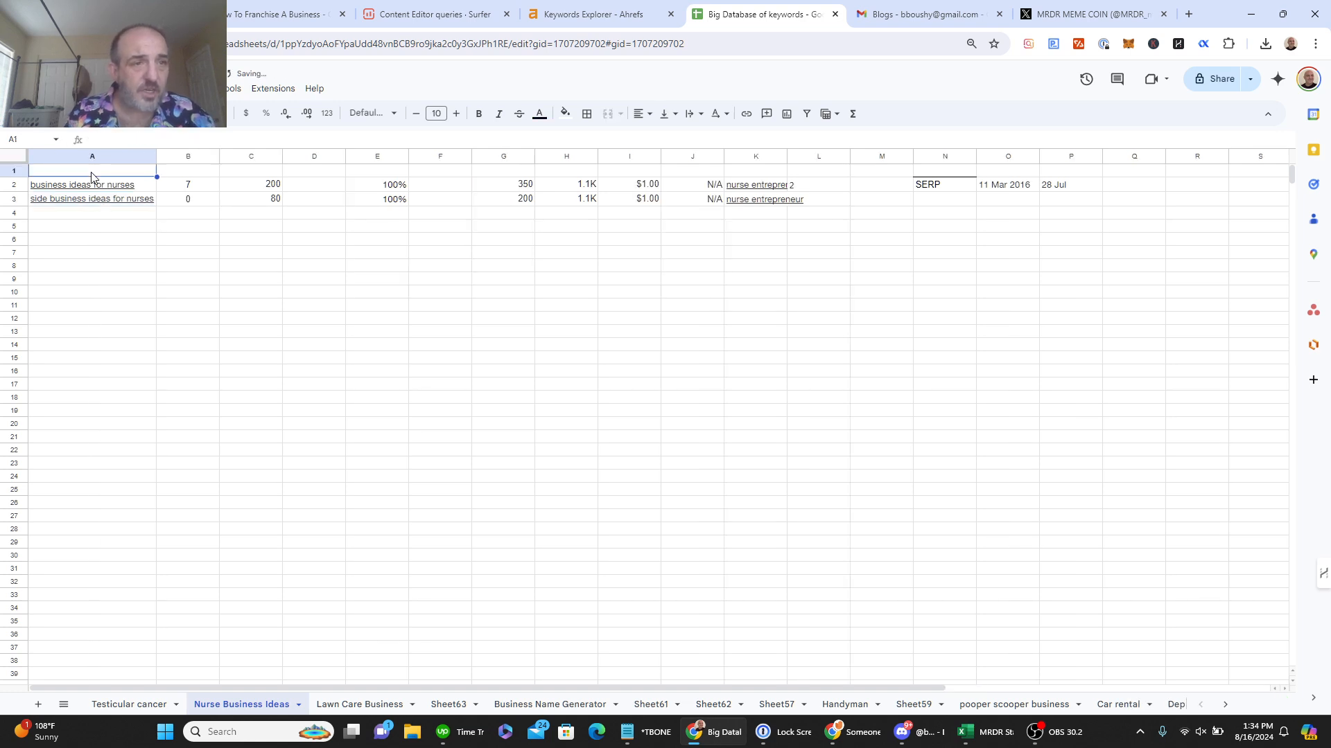
pyautogui.write('Keyword')
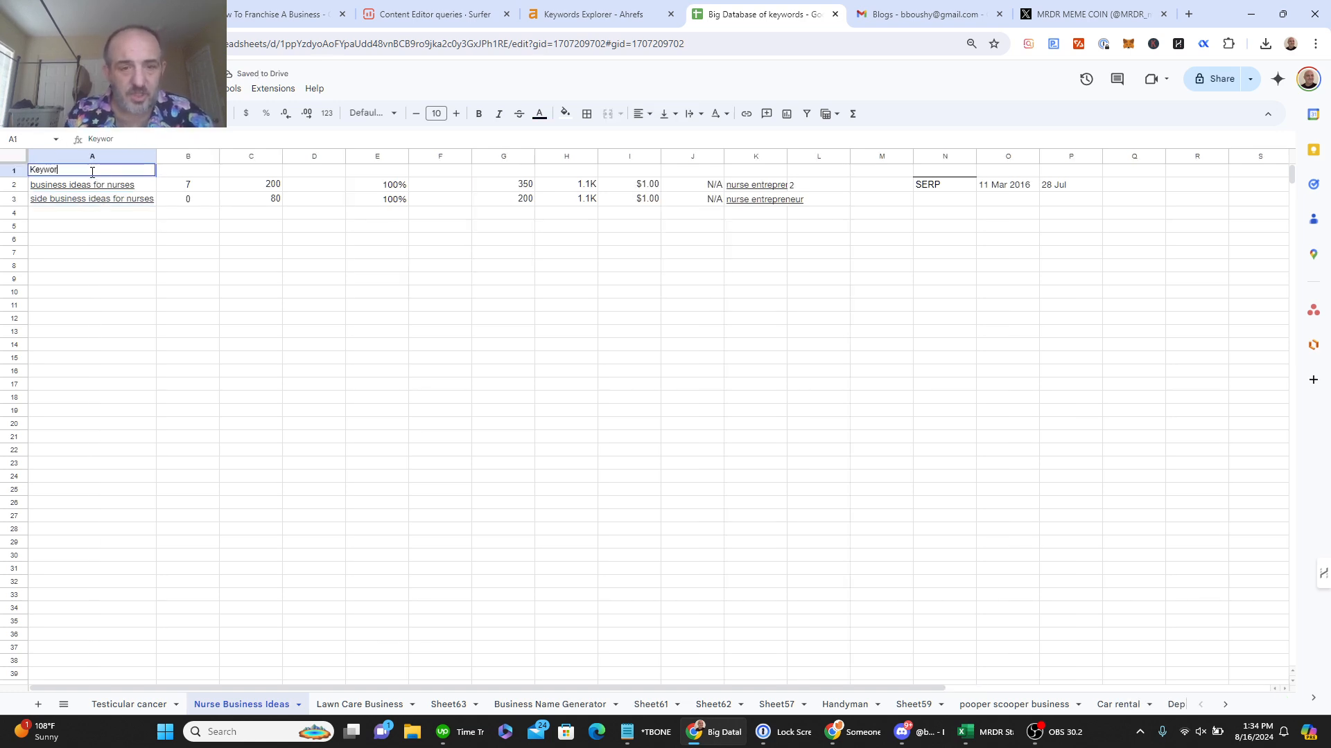
pyautogui.click(271, 175)
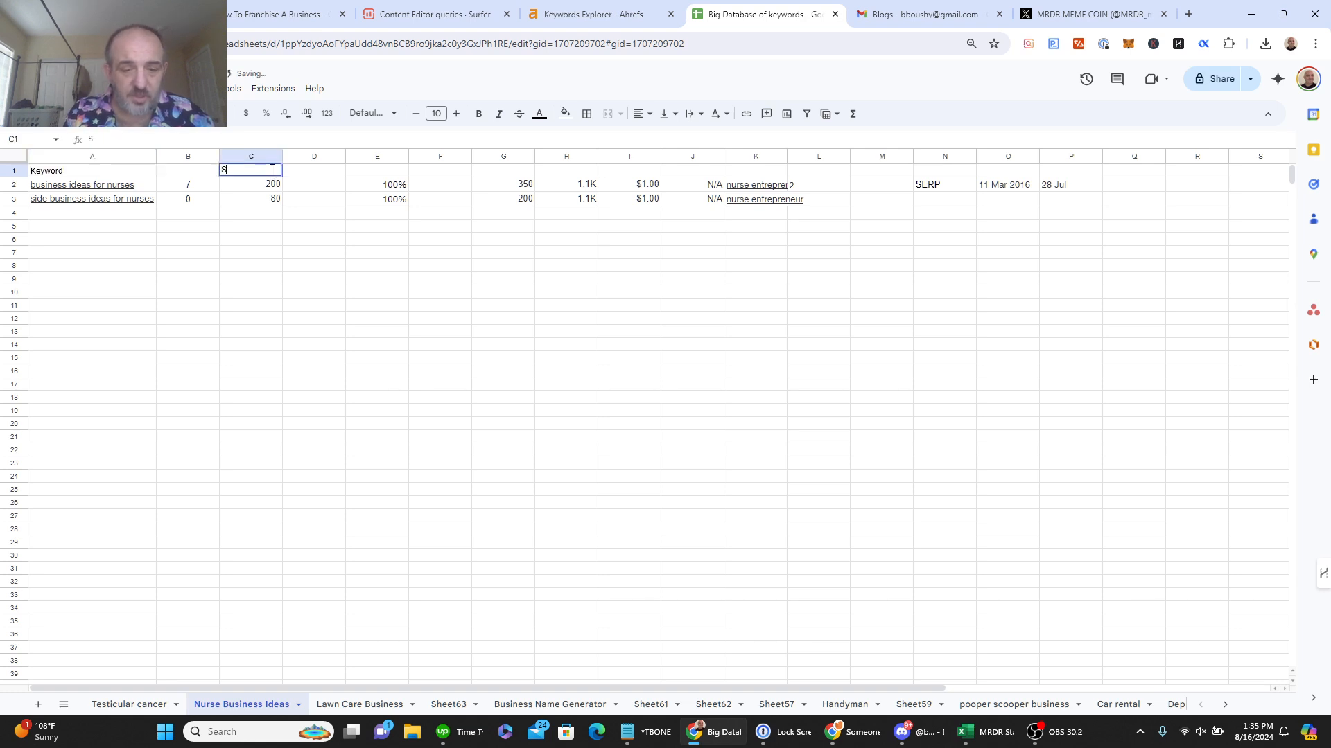
pyautogui.write('Search')
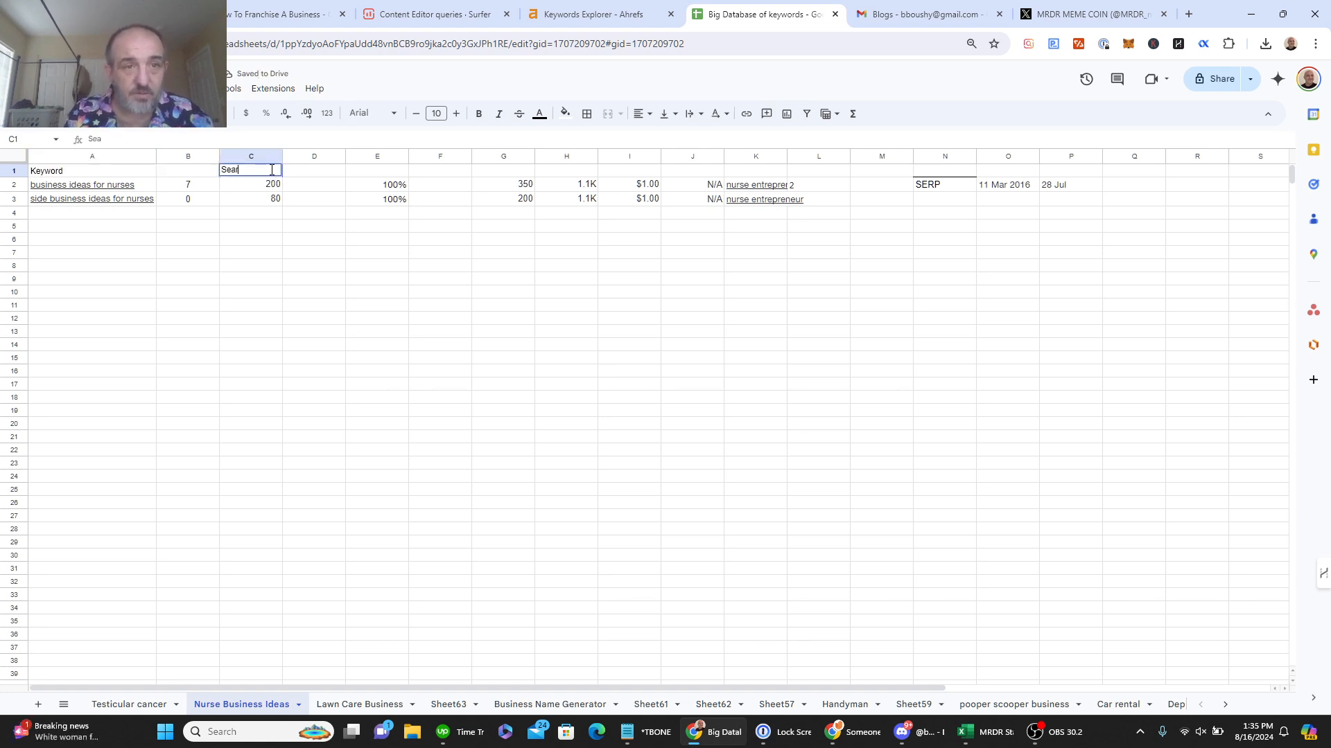
pyautogui.click(334, 292)
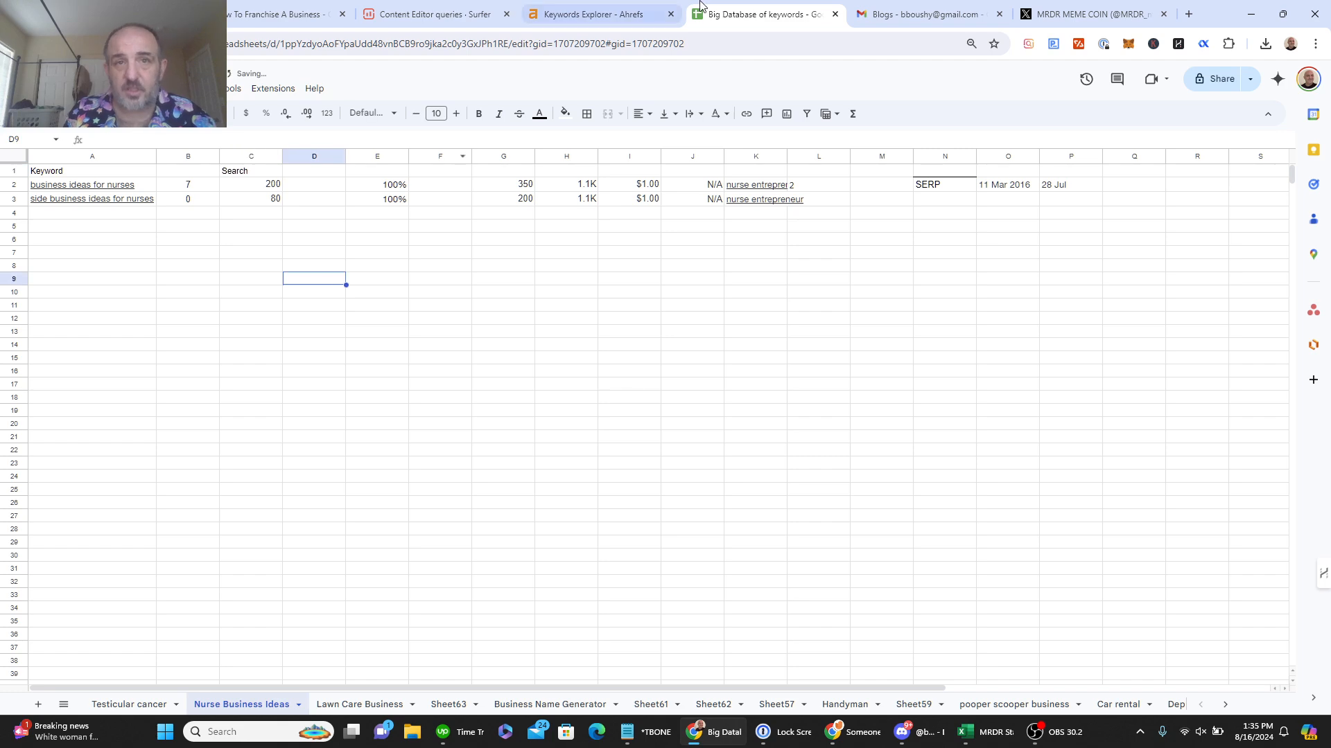
pyautogui.click(610, 25)
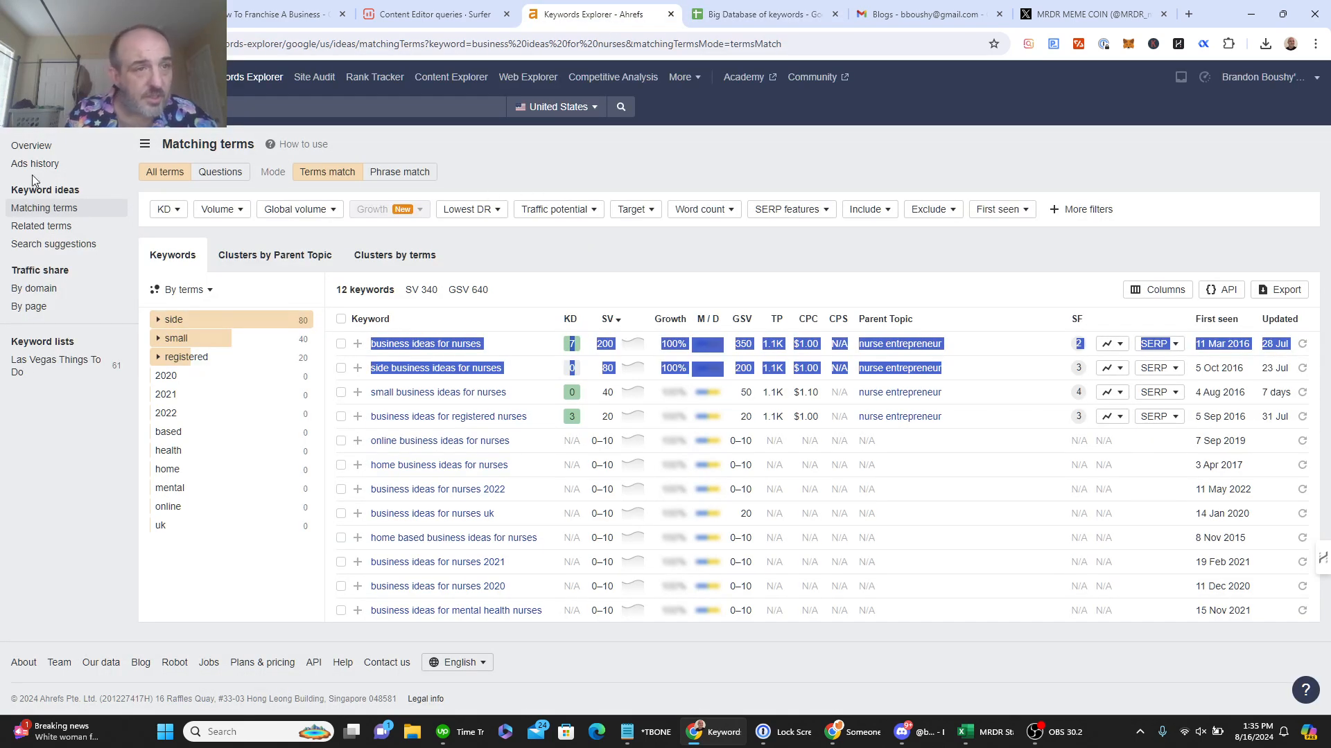
# Step: Open all 849 'Also rank for' keywords and copy the table's keyword rows
pyautogui.click(32, 147)
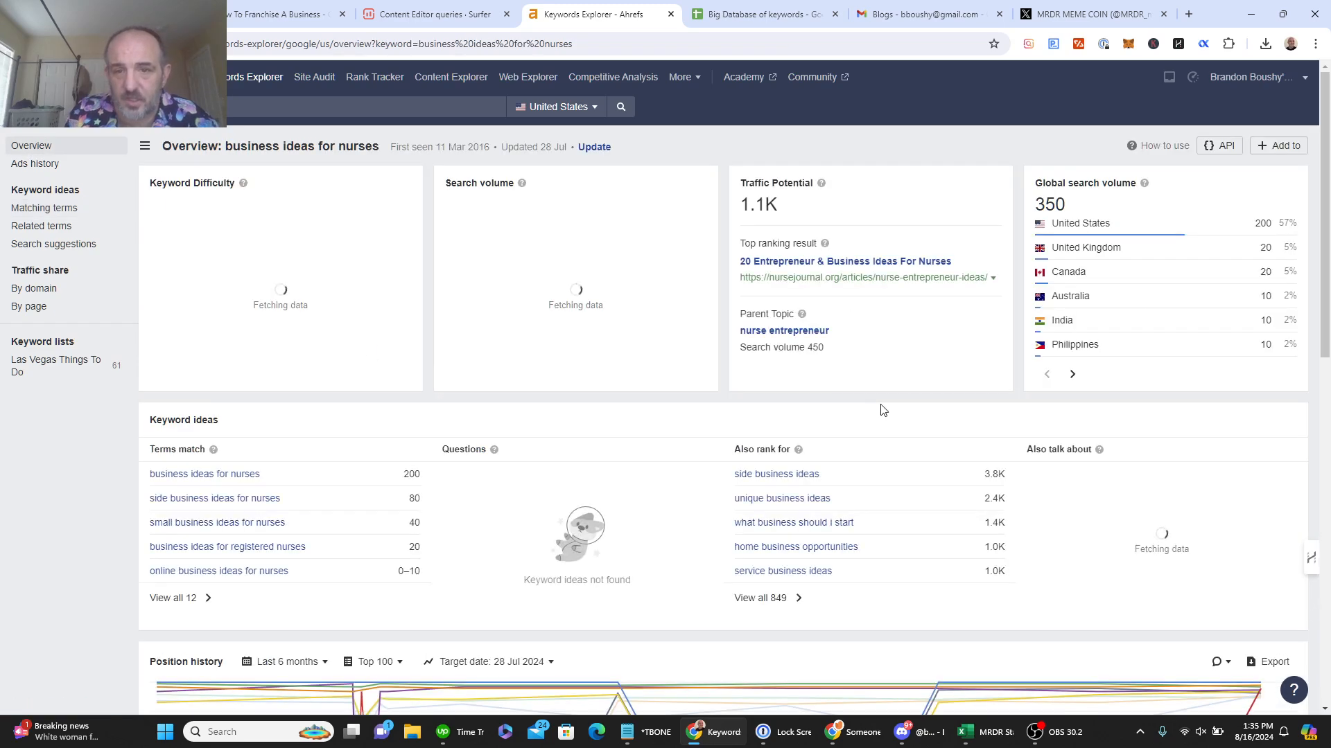
pyautogui.click(786, 608)
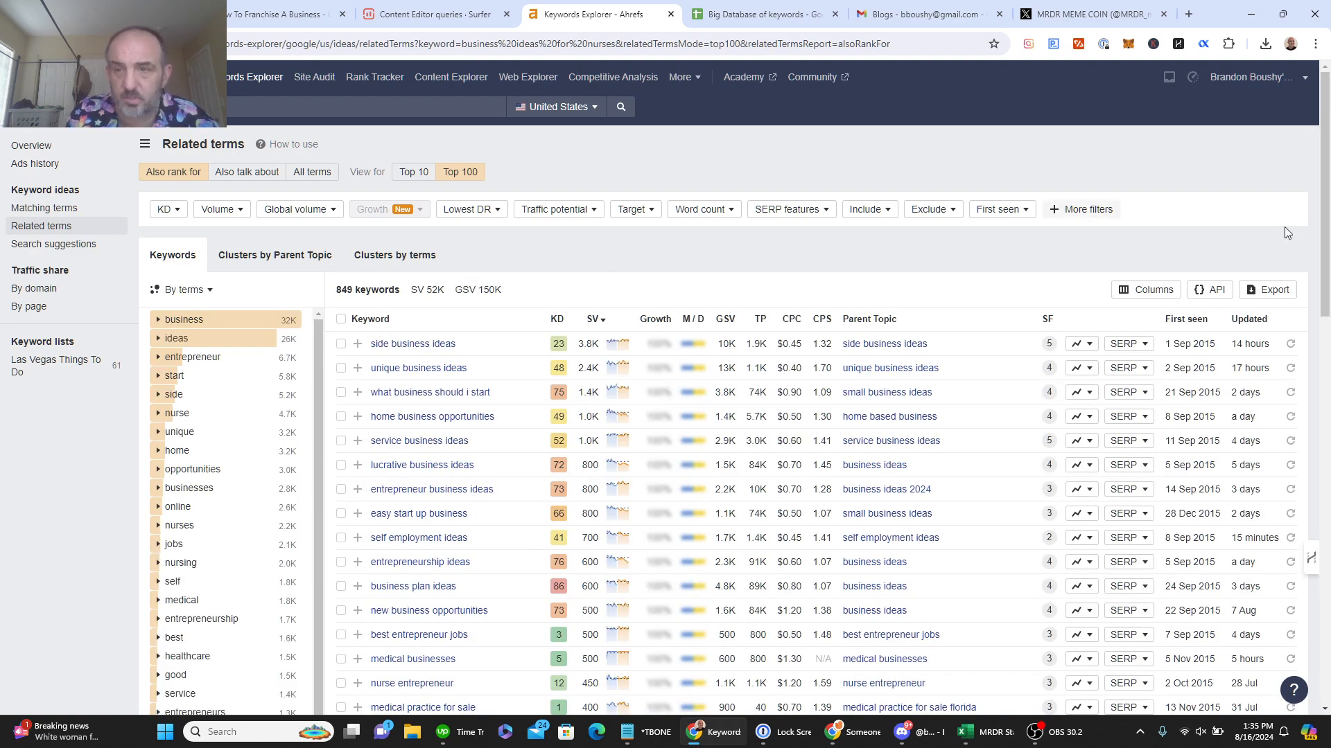
pyautogui.moveTo(1327, 202); pyautogui.dragTo(1327, 593)
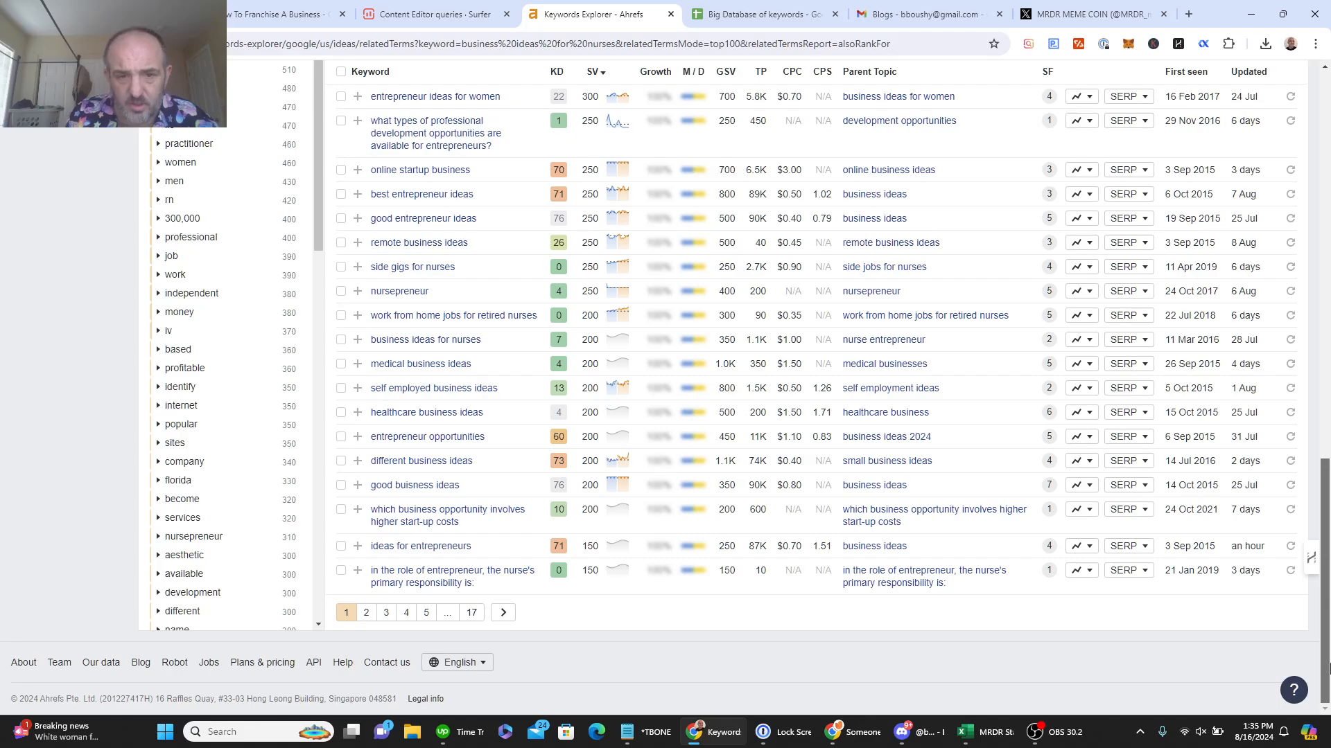
pyautogui.moveTo(1328, 669); pyautogui.dragTo(1328, 309)
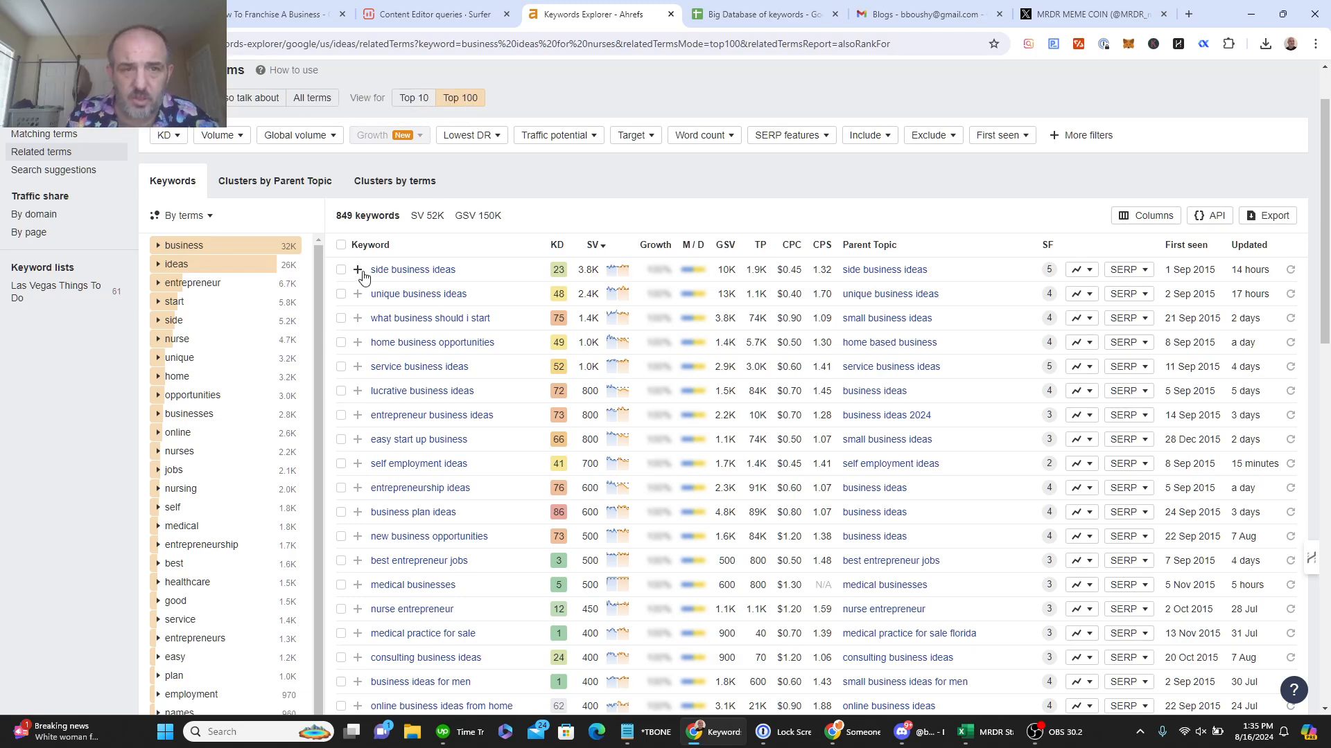
pyautogui.moveTo(367, 275); pyautogui.dragTo(987, 579)
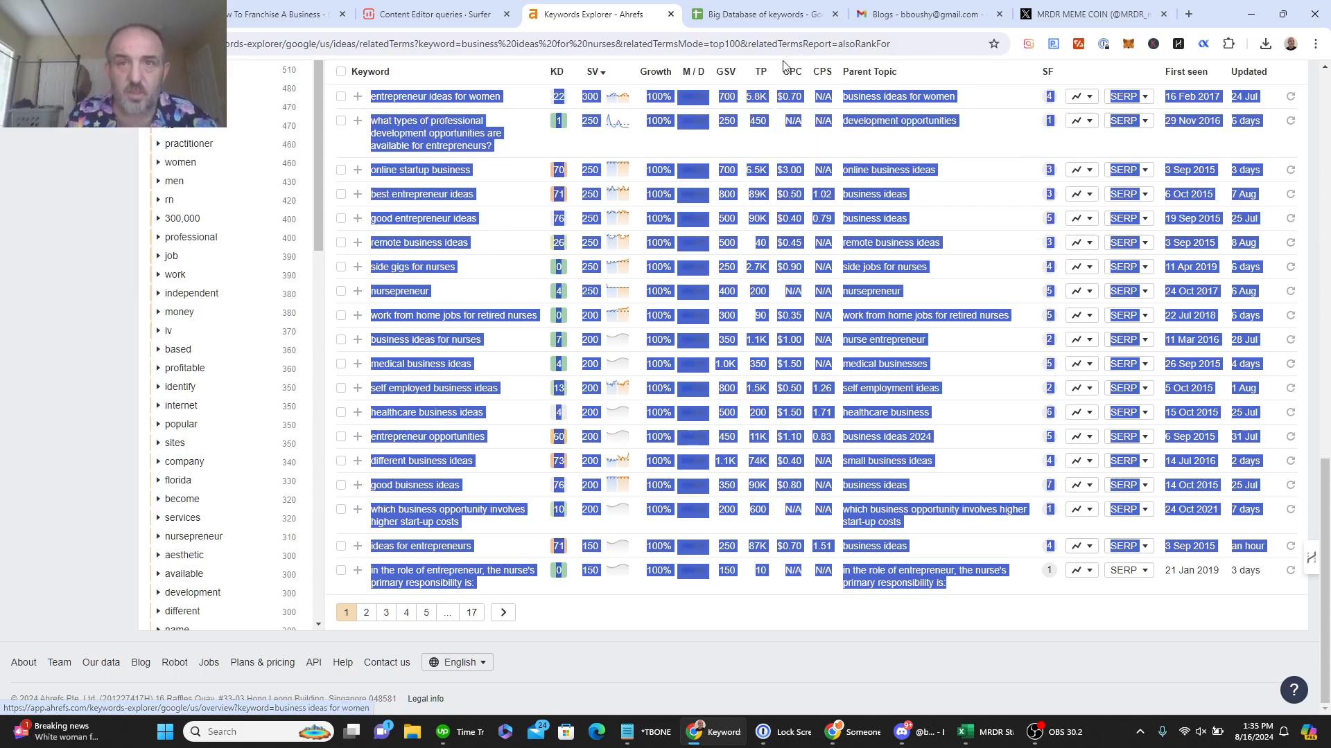
pyautogui.click(764, 8)
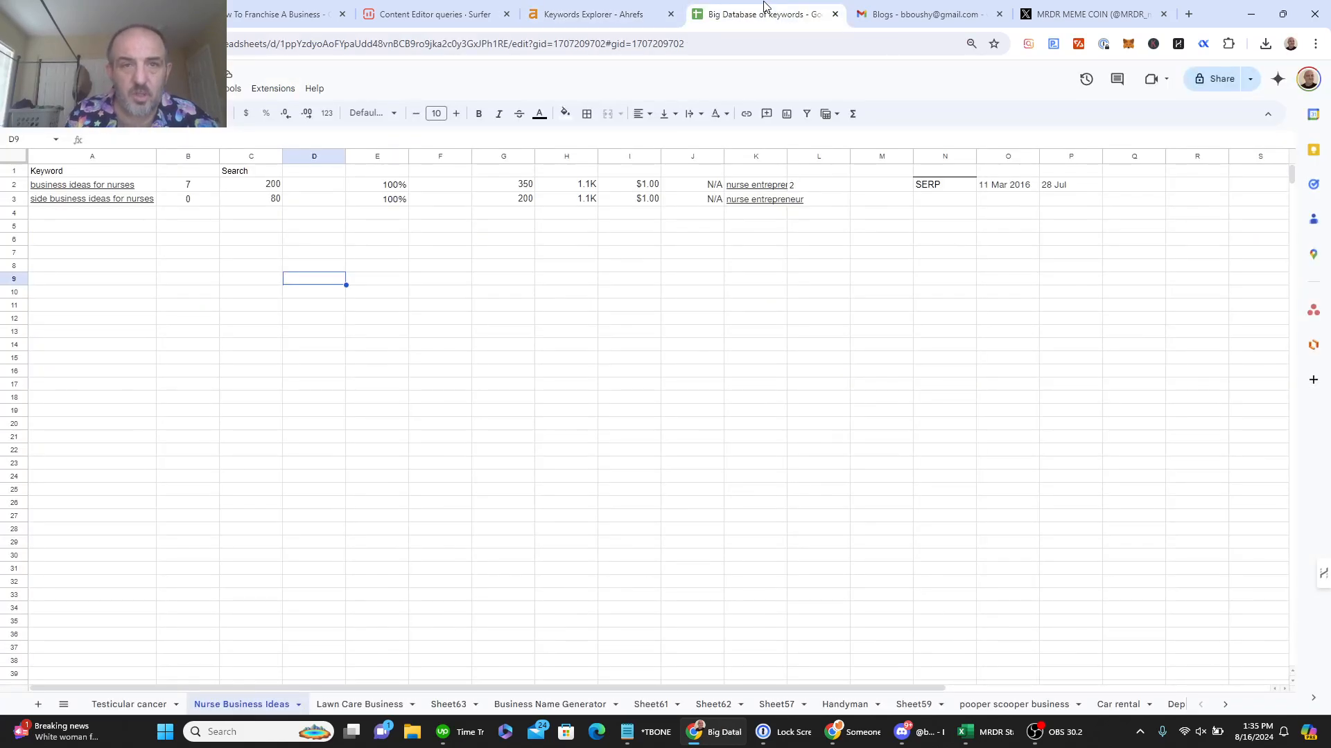
# Step: Paste the 'Also rank for' keywords at A4 and shift A5:B53 left so they align in column A
pyautogui.click(88, 222)
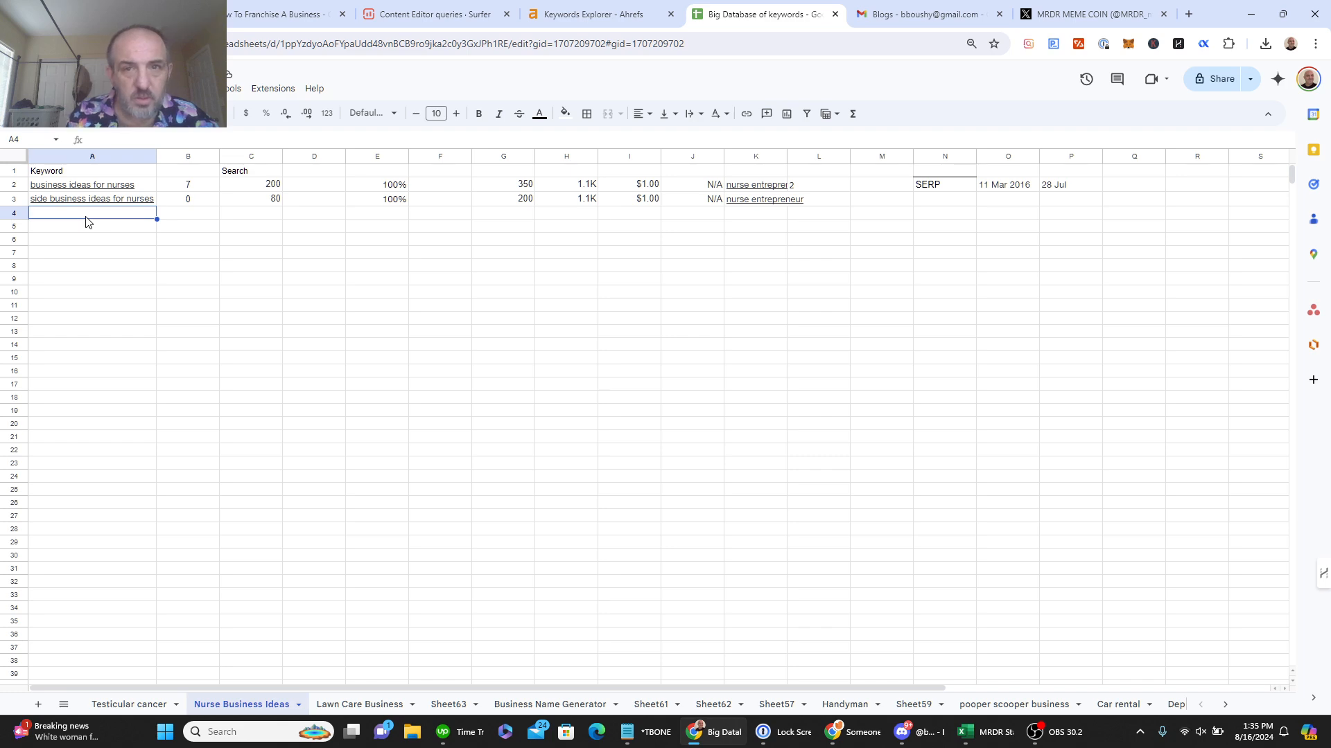
pyautogui.hotkey('ctrl', 'v')
pyautogui.click(89, 229)
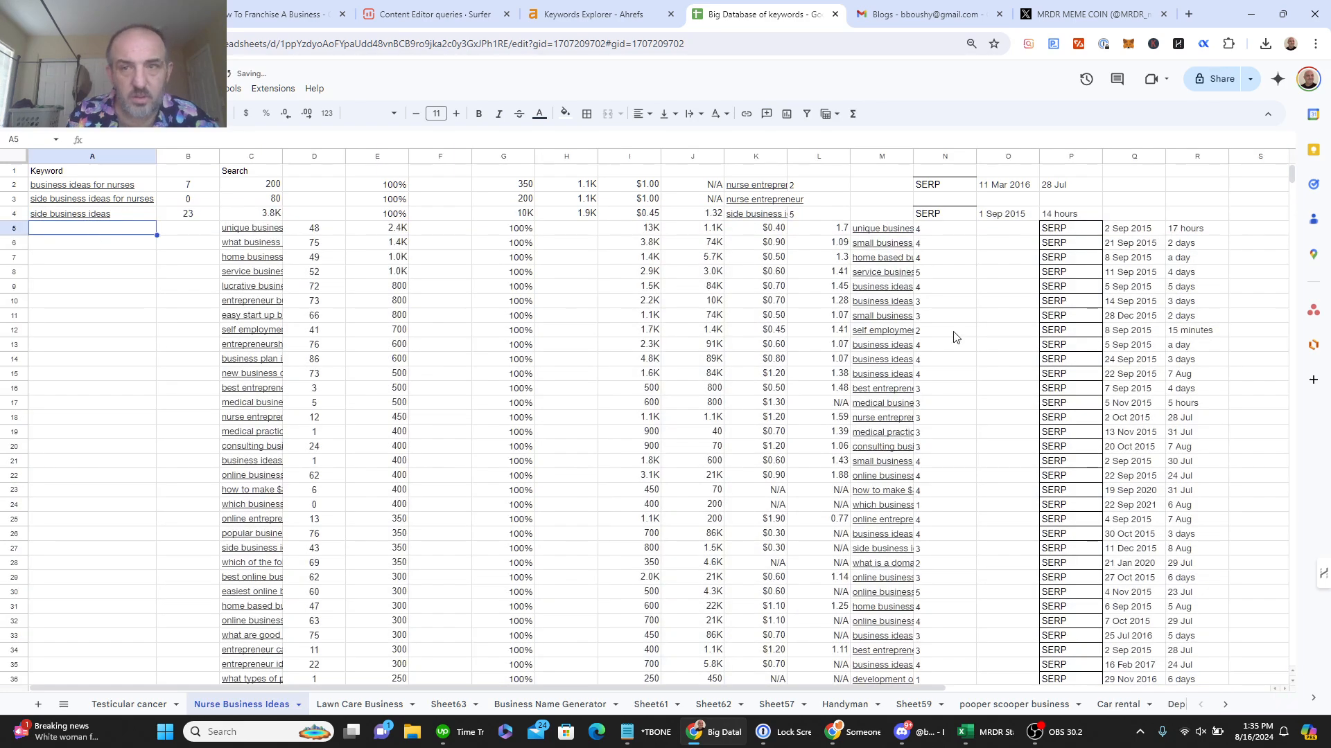
pyautogui.moveTo(1291, 175); pyautogui.dragTo(1301, 206)
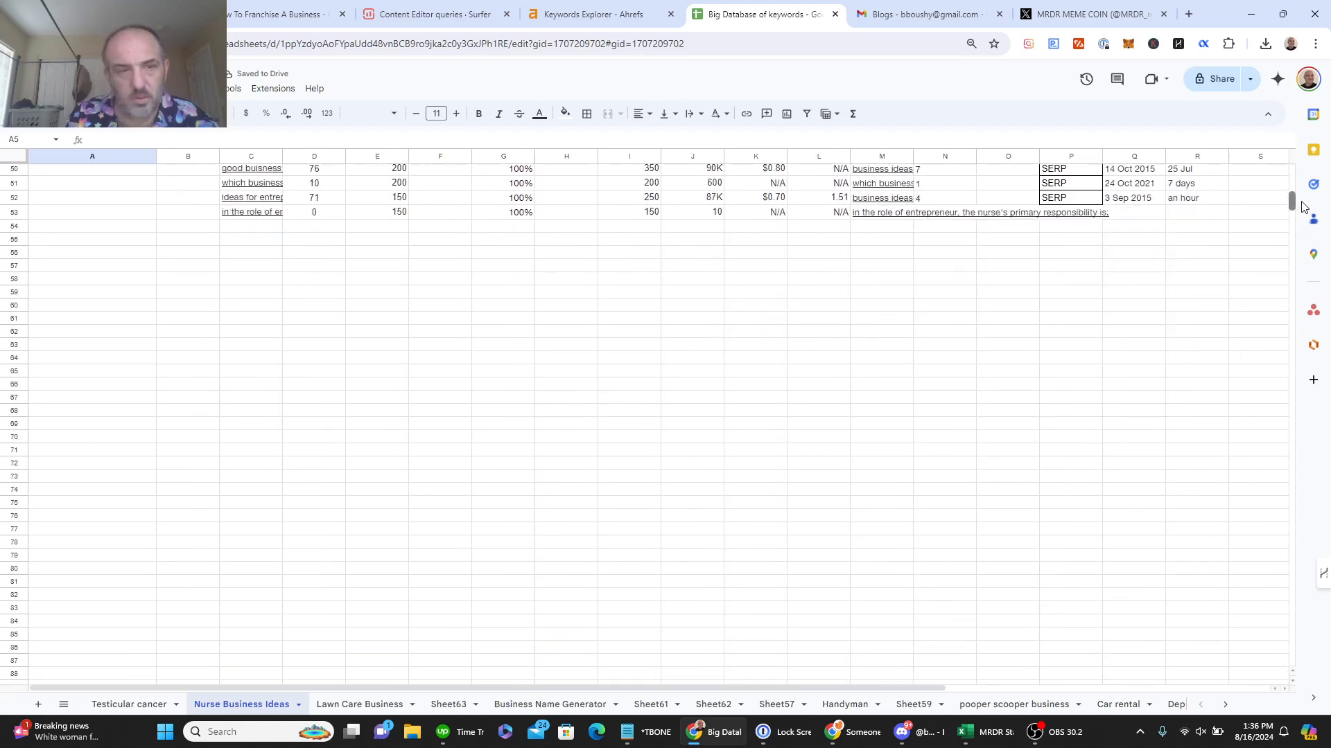
pyautogui.scroll(1, 1301, 206)
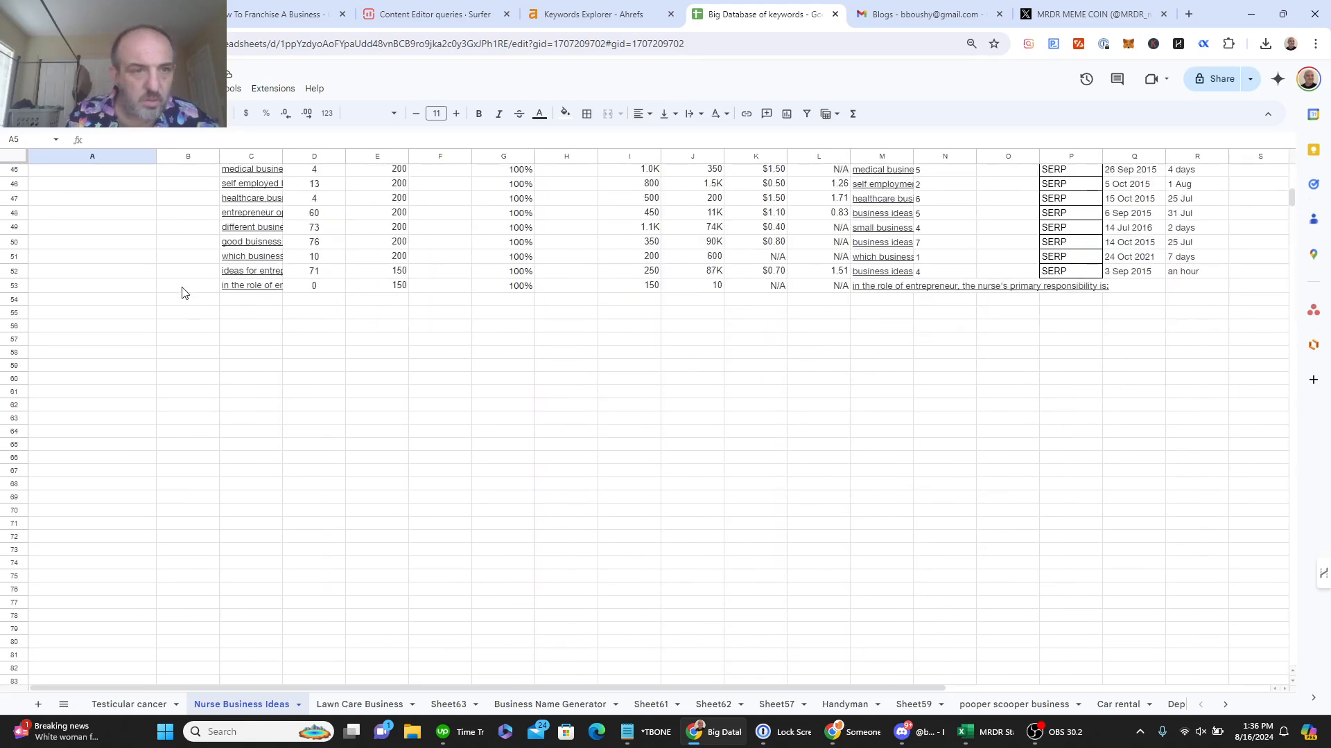
pyautogui.keyDown('shift'); pyautogui.click(182, 292); pyautogui.keyUp('shift')
pyautogui.rightClick(182, 290)
pyautogui.moveTo(345, 489)
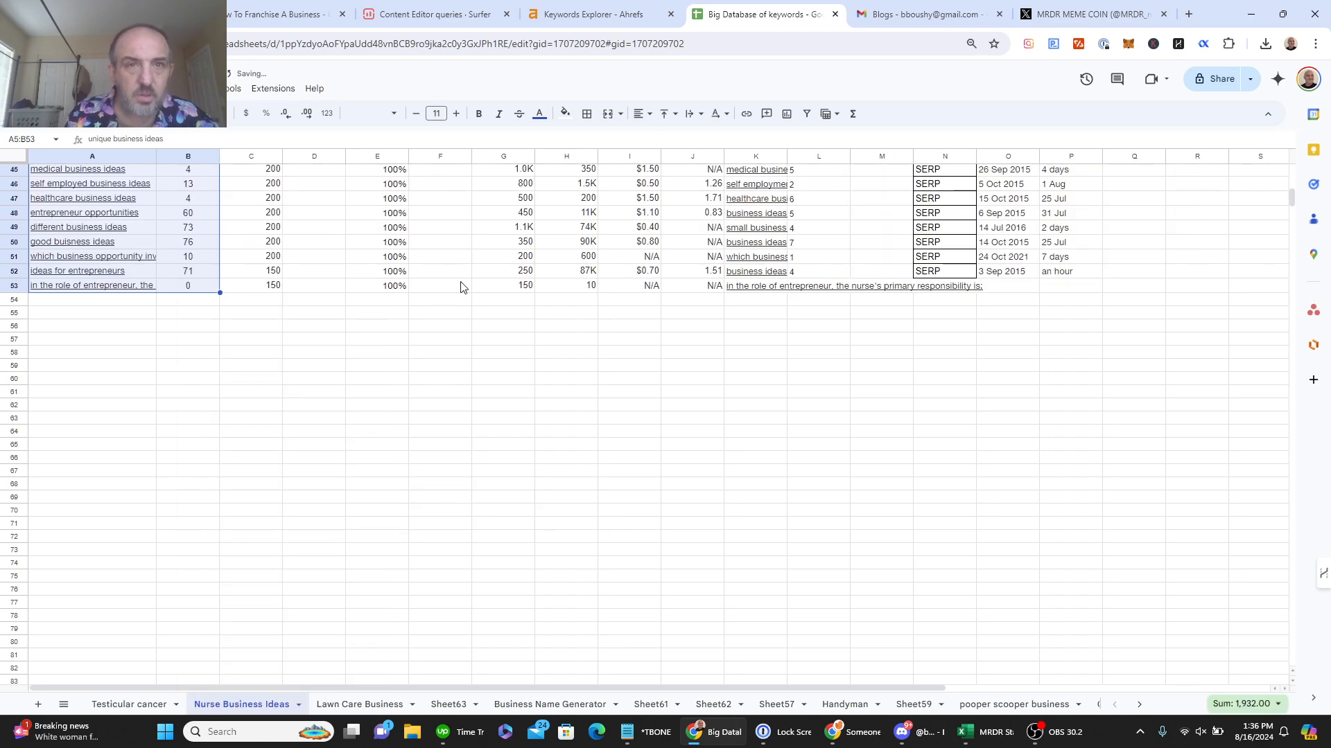
pyautogui.click(567, 15)
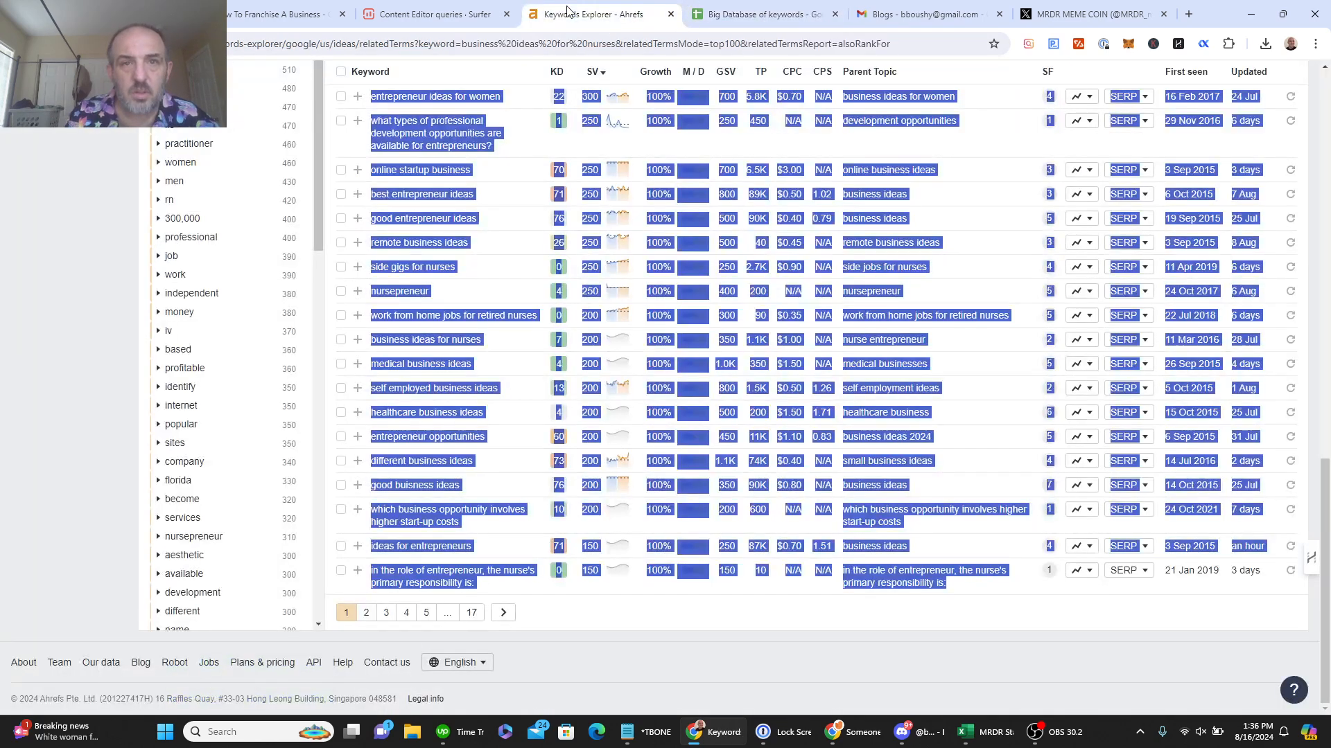
# Step: From the keyword overview, open the full list of 149 'Also talk about' keywords
pyautogui.moveTo(1325, 510); pyautogui.dragTo(1325, 4)
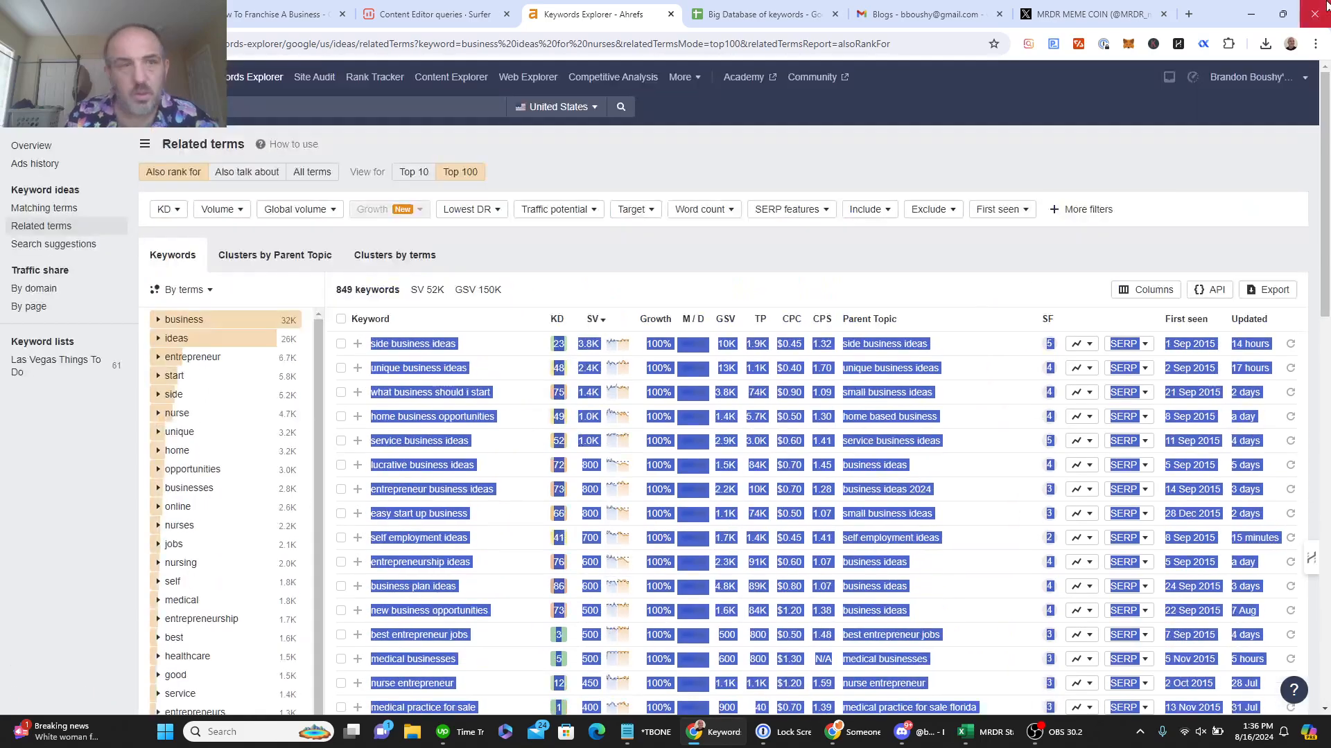
pyautogui.click(32, 146)
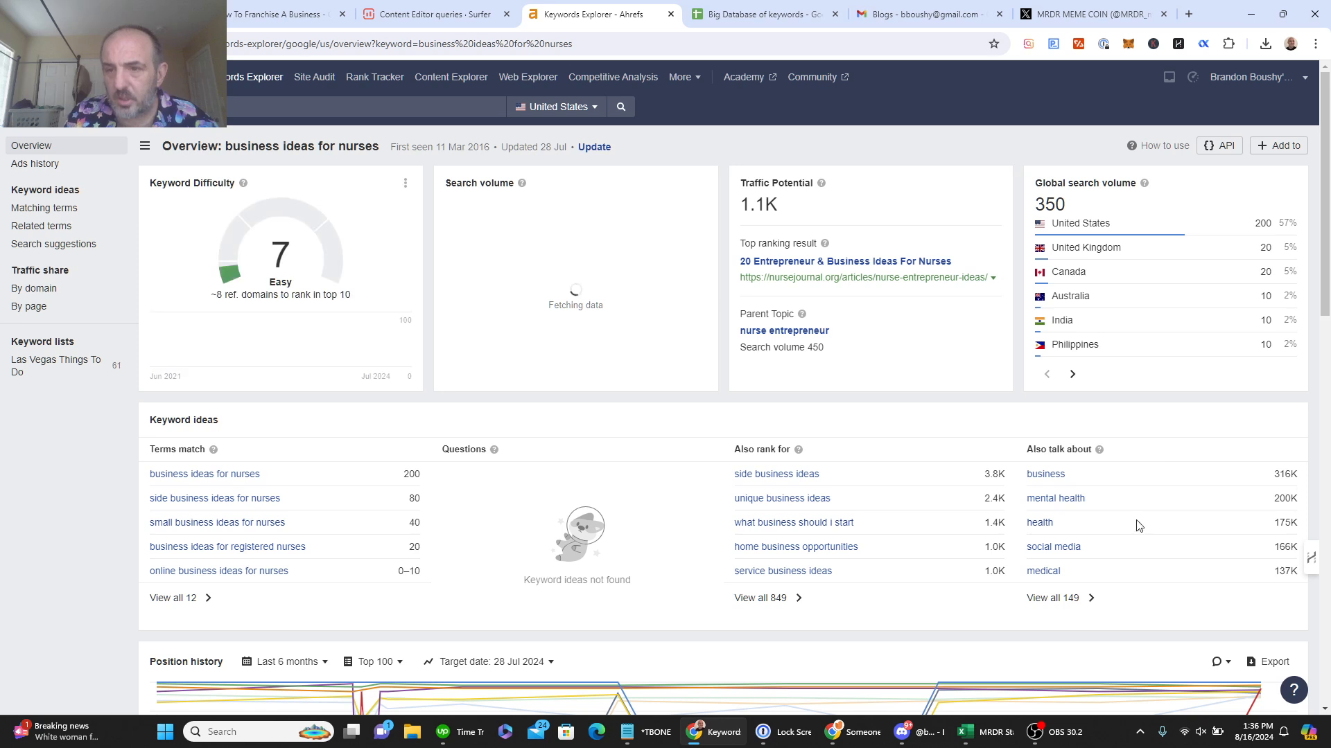
pyautogui.click(1088, 612)
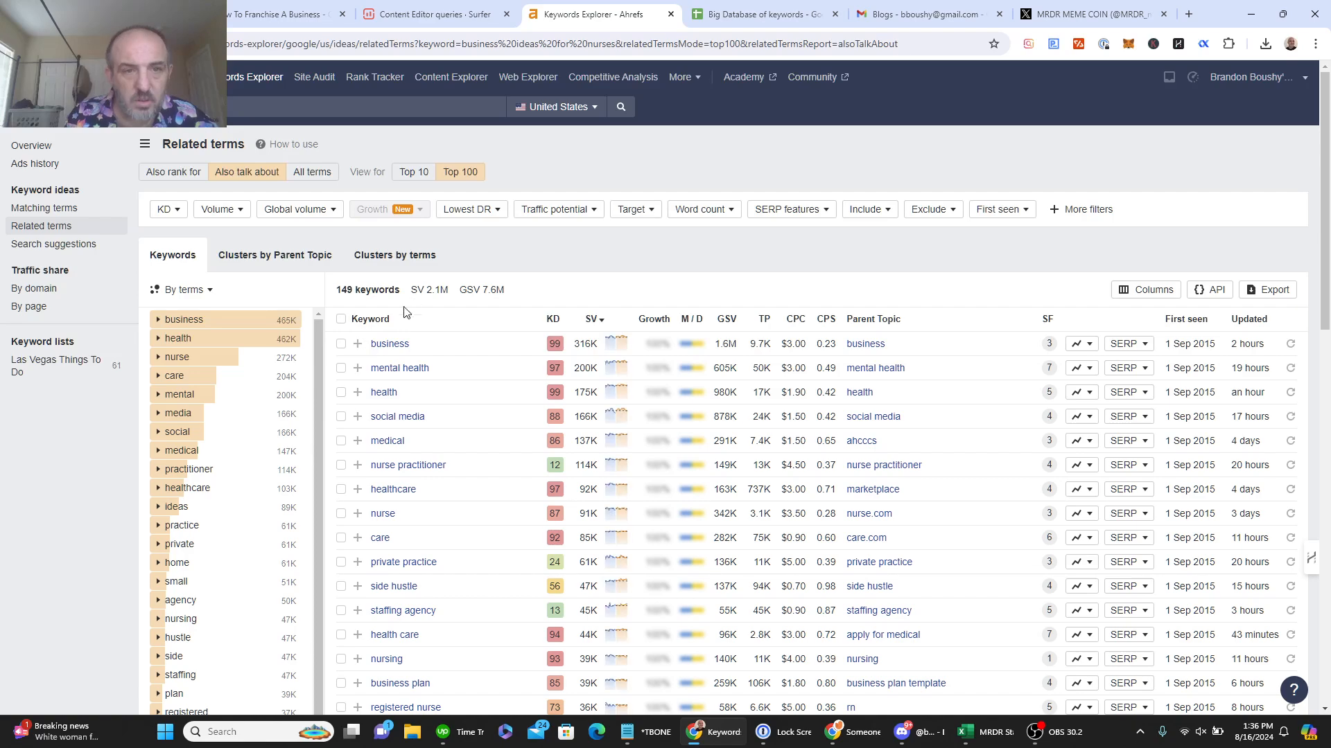
# Step: Select the first page of 'Also talk about' keywords, from business to entrepreneur ideas
pyautogui.moveTo(368, 352); pyautogui.dragTo(896, 578)
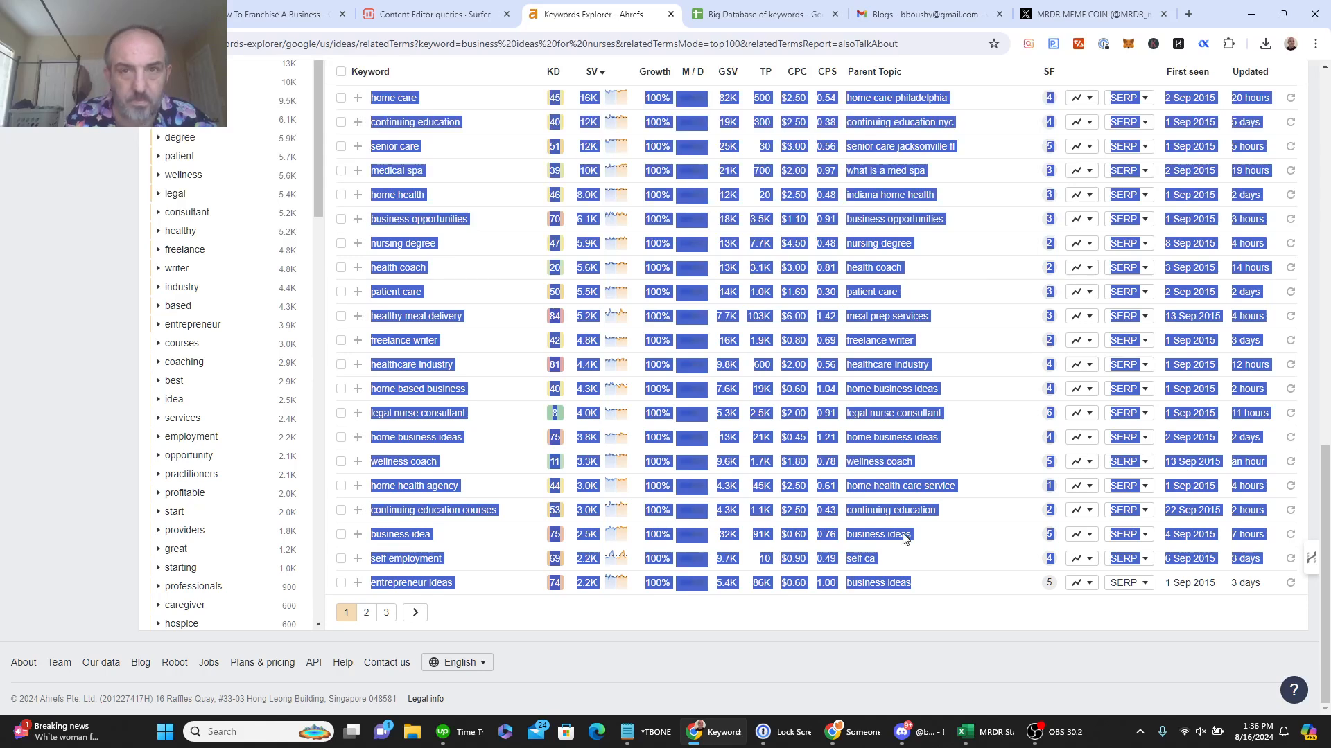
# Step: Paste the 'Also talk about' keywords at A54 and shift A55:B103 left into column A
pyautogui.click(755, 22)
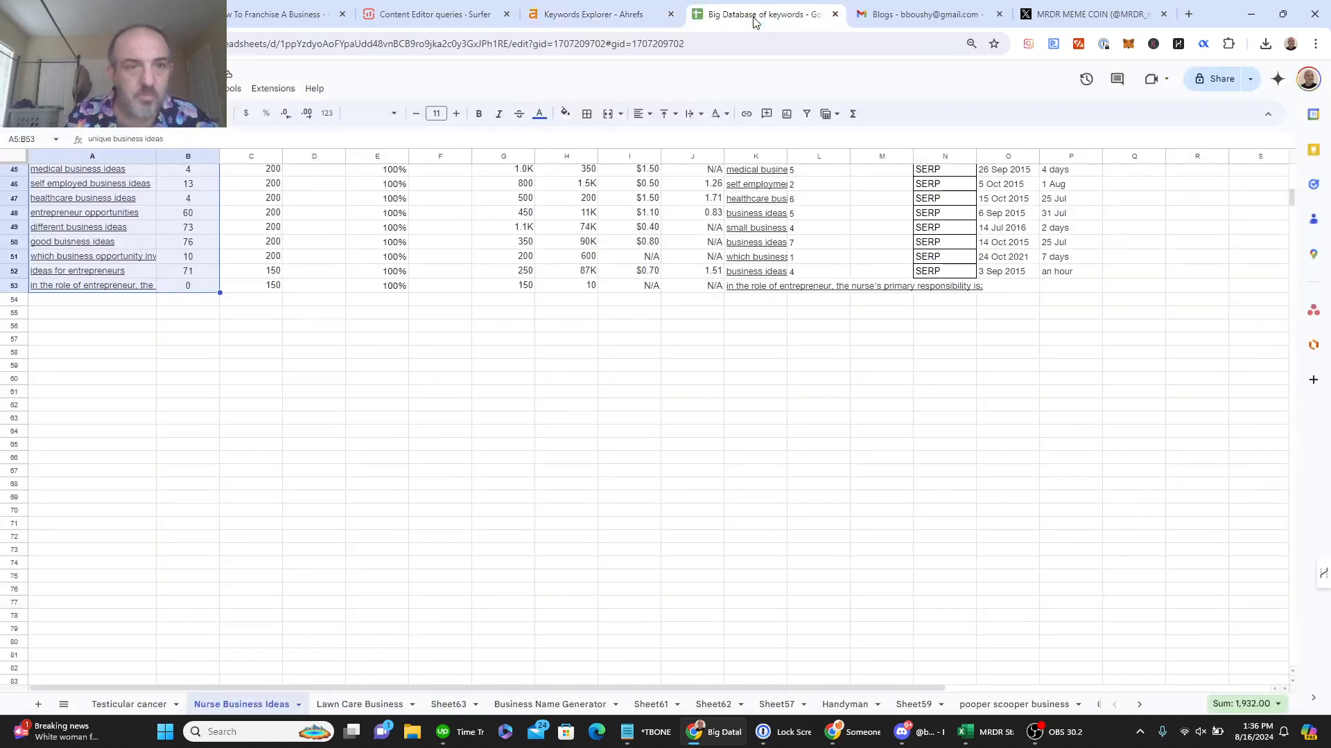
pyautogui.click(60, 307)
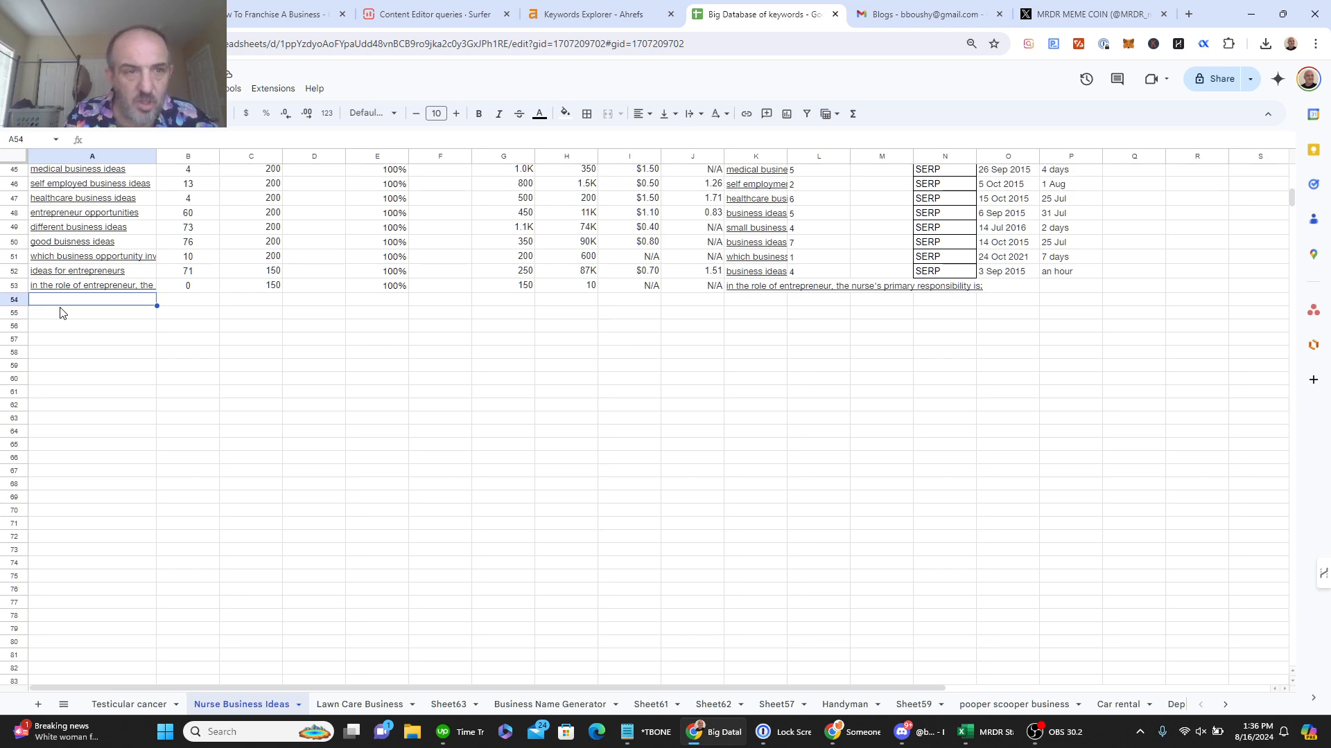
pyautogui.hotkey('ctrl', 'v')
pyautogui.click(65, 319)
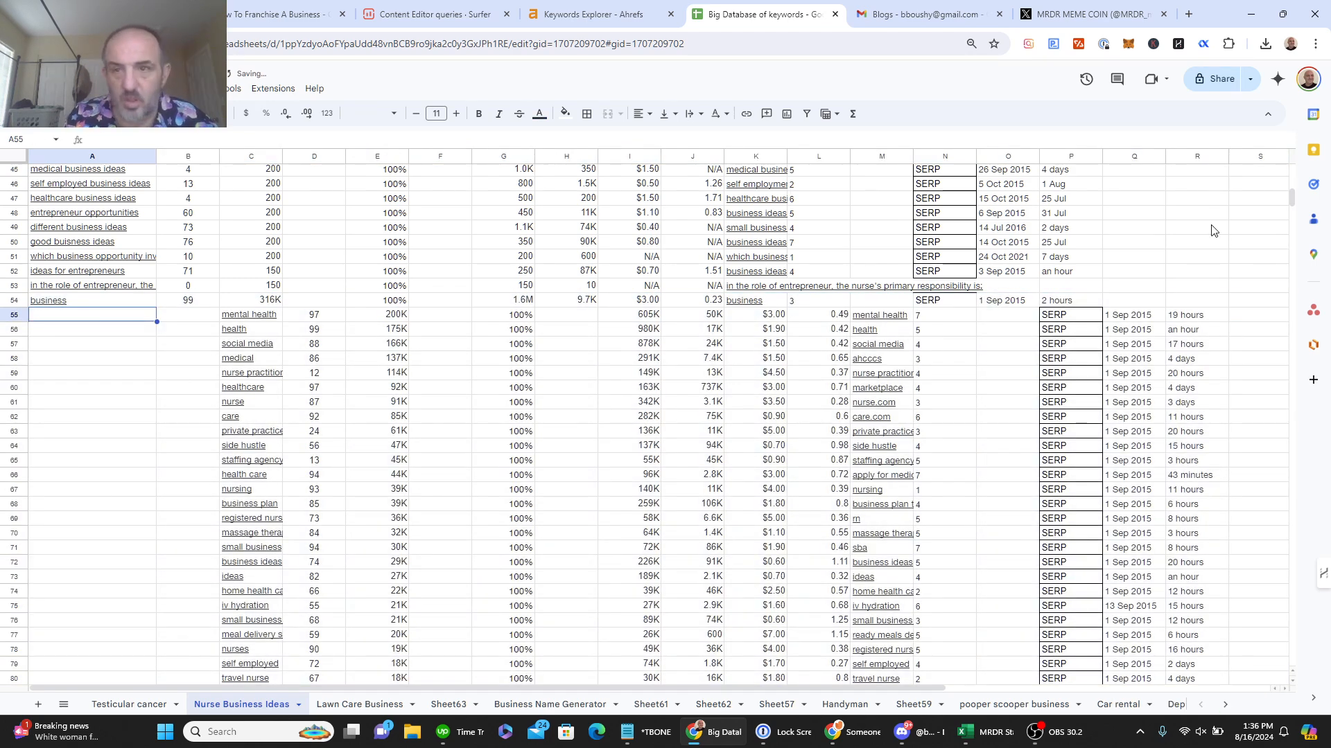
pyautogui.moveTo(1292, 196); pyautogui.dragTo(1293, 220)
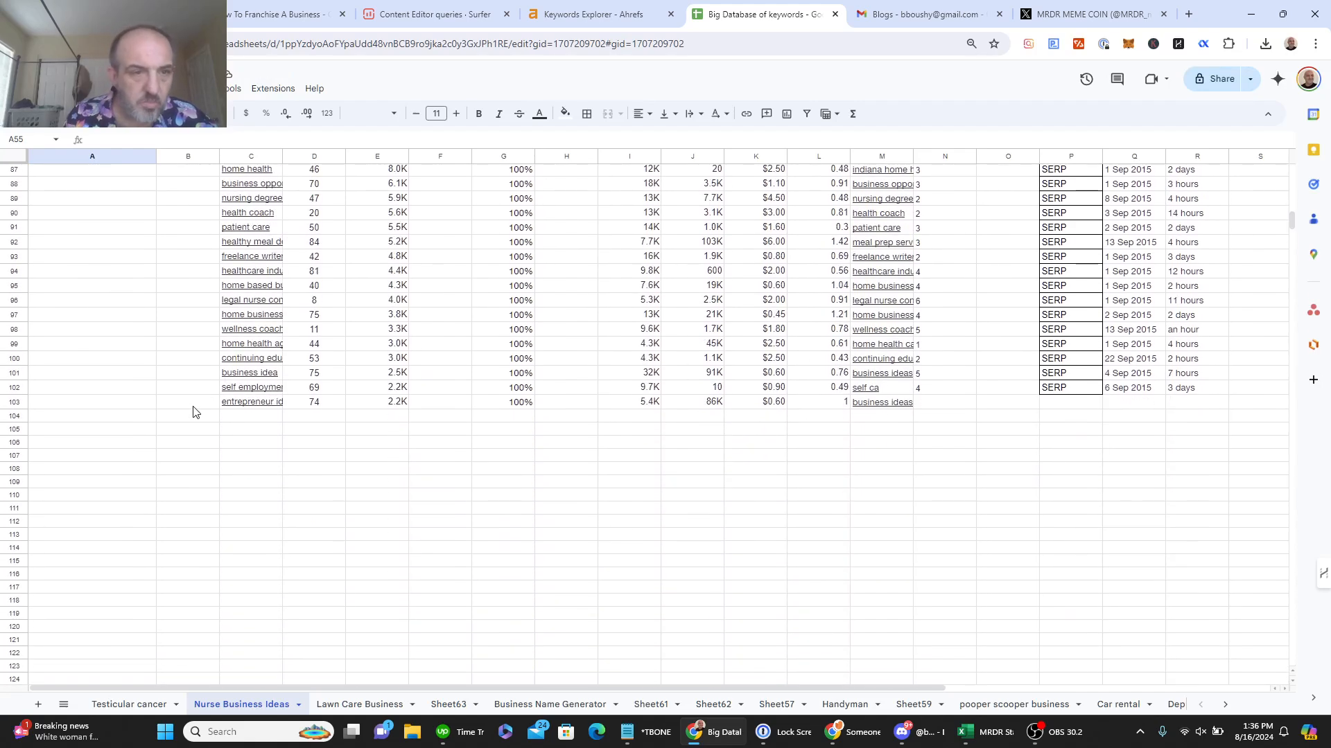
pyautogui.keyDown('shift'); pyautogui.click(193, 409); pyautogui.keyUp('shift')
pyautogui.rightClick(192, 409)
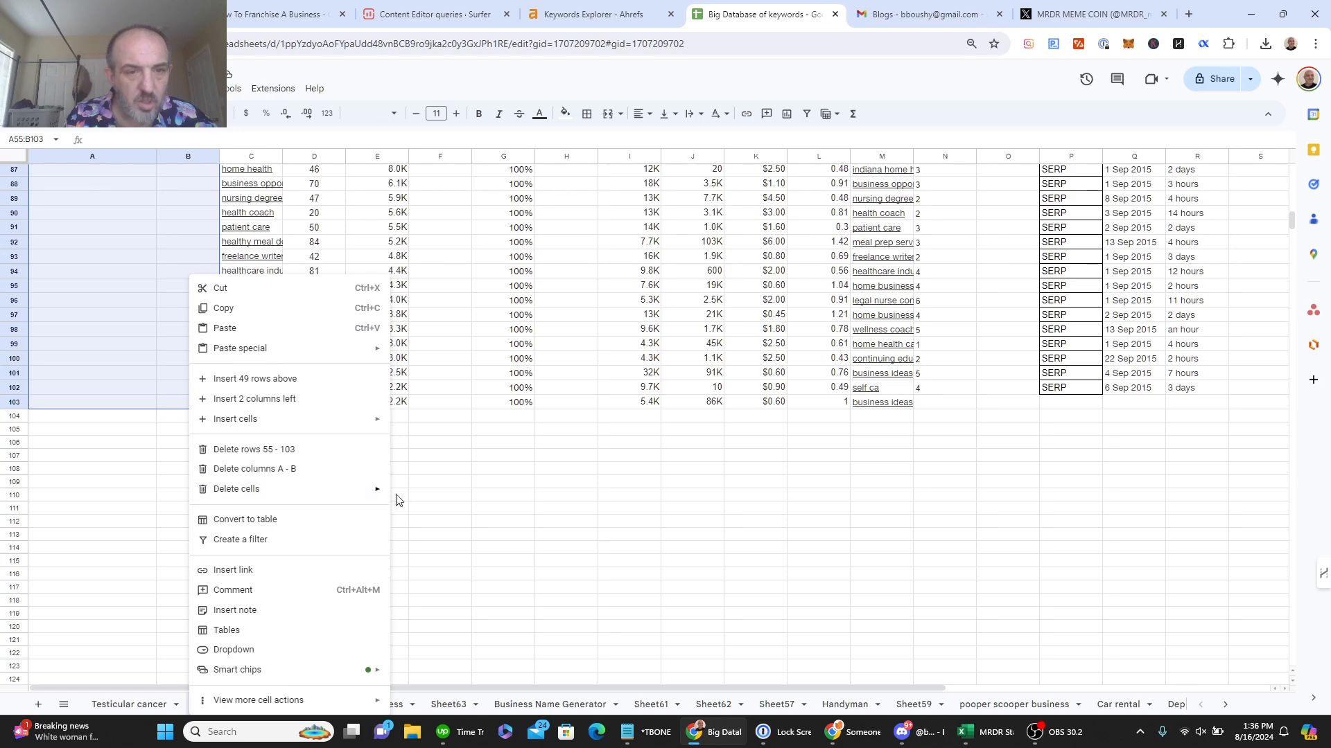
pyautogui.moveTo(368, 492)
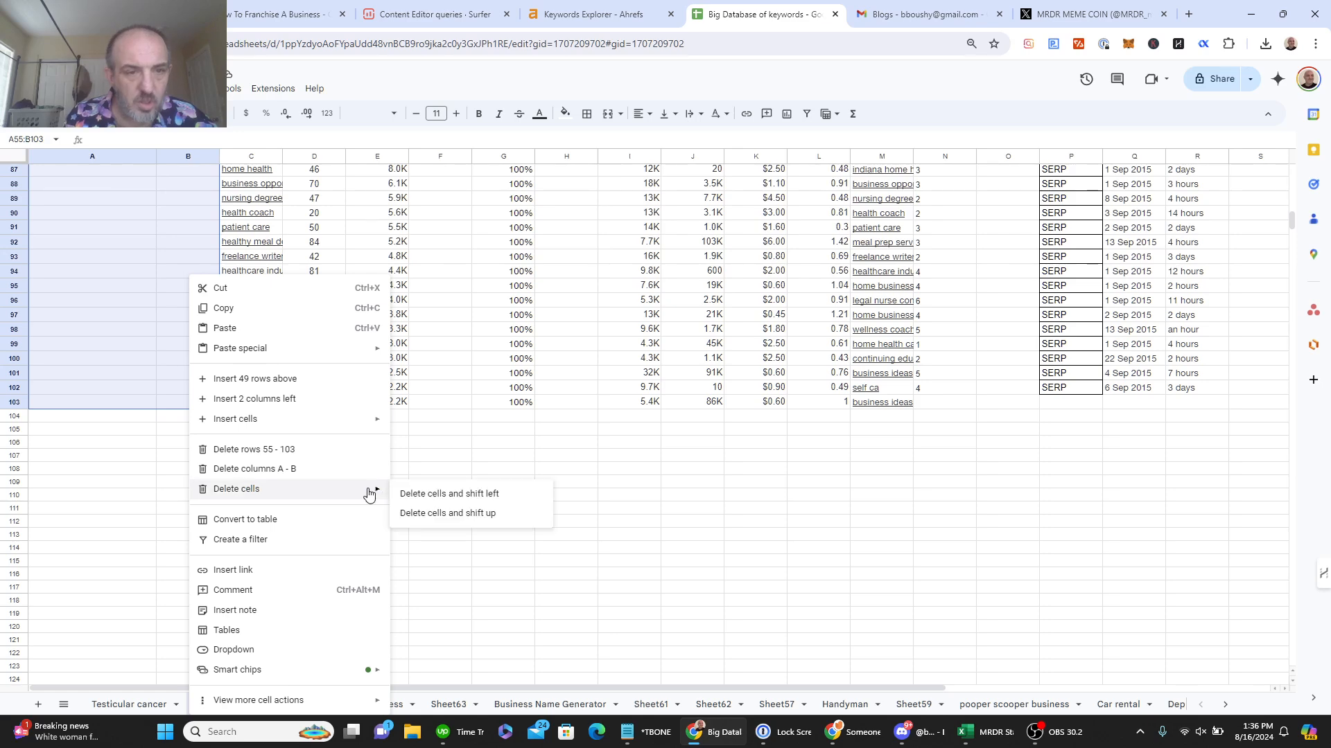
pyautogui.click(427, 496)
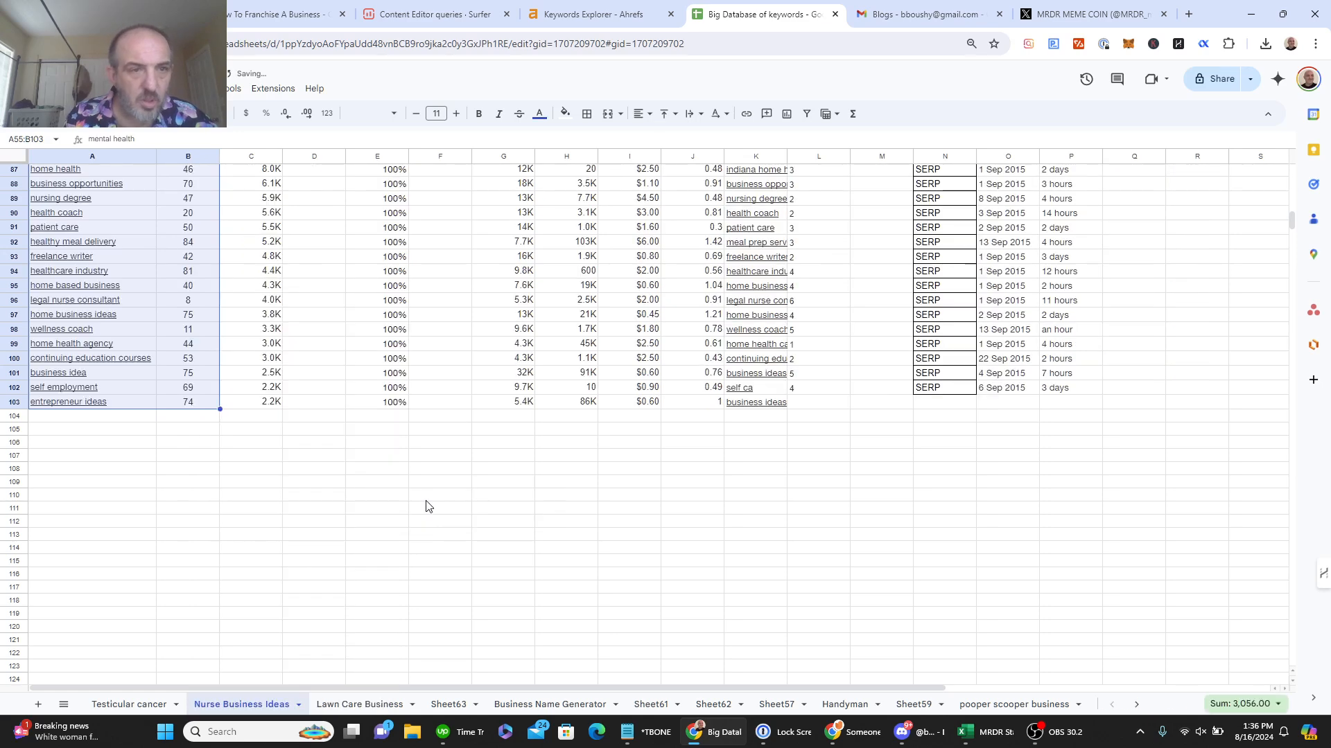
# Step: Back in Ahrefs, open the SERP overview for 'business ideas for nurses'
pyautogui.click(614, 8)
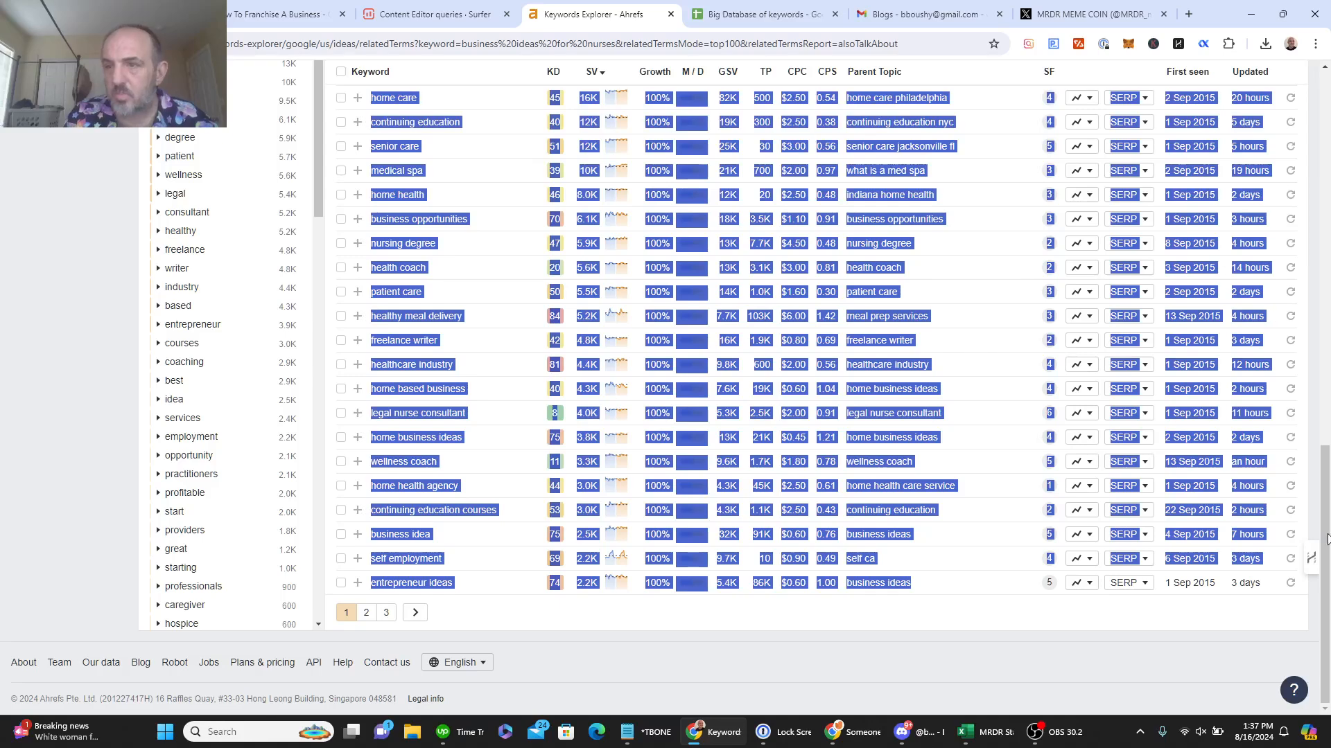
pyautogui.moveTo(1327, 499); pyautogui.dragTo(1327, 121)
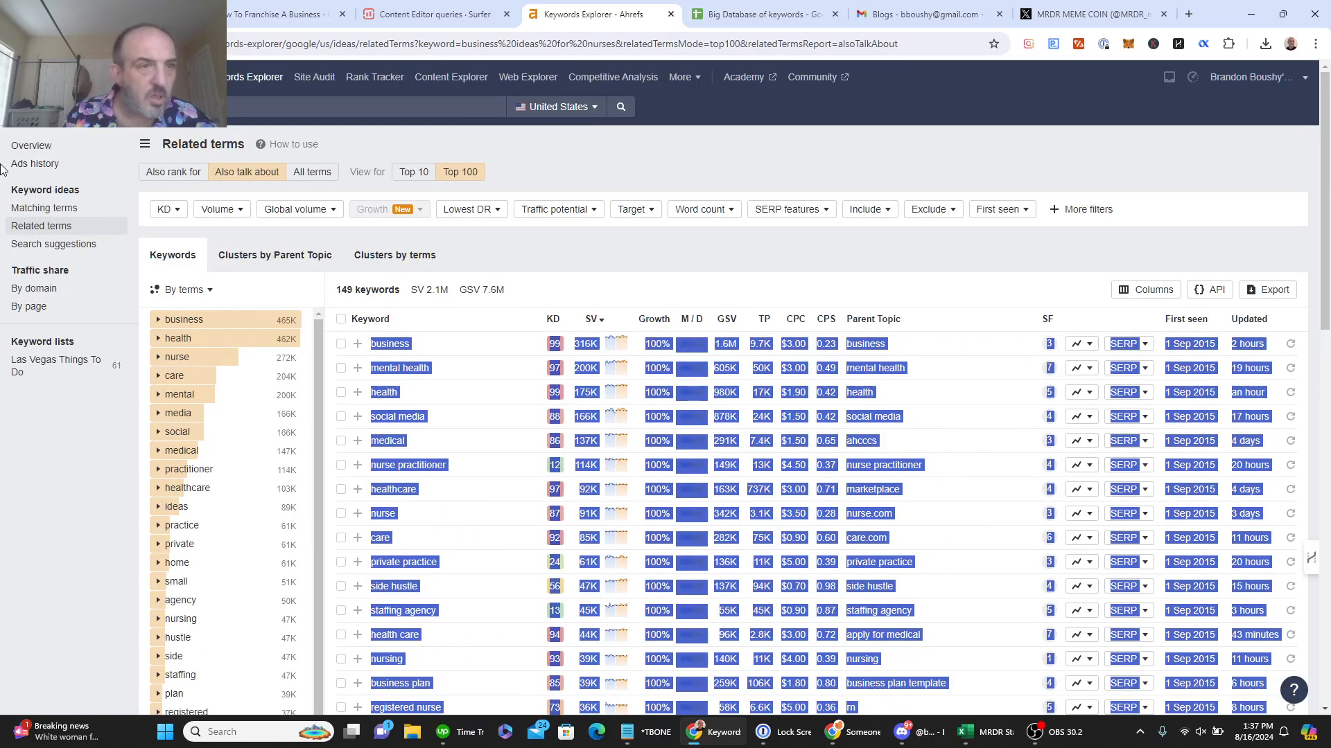
pyautogui.click(34, 147)
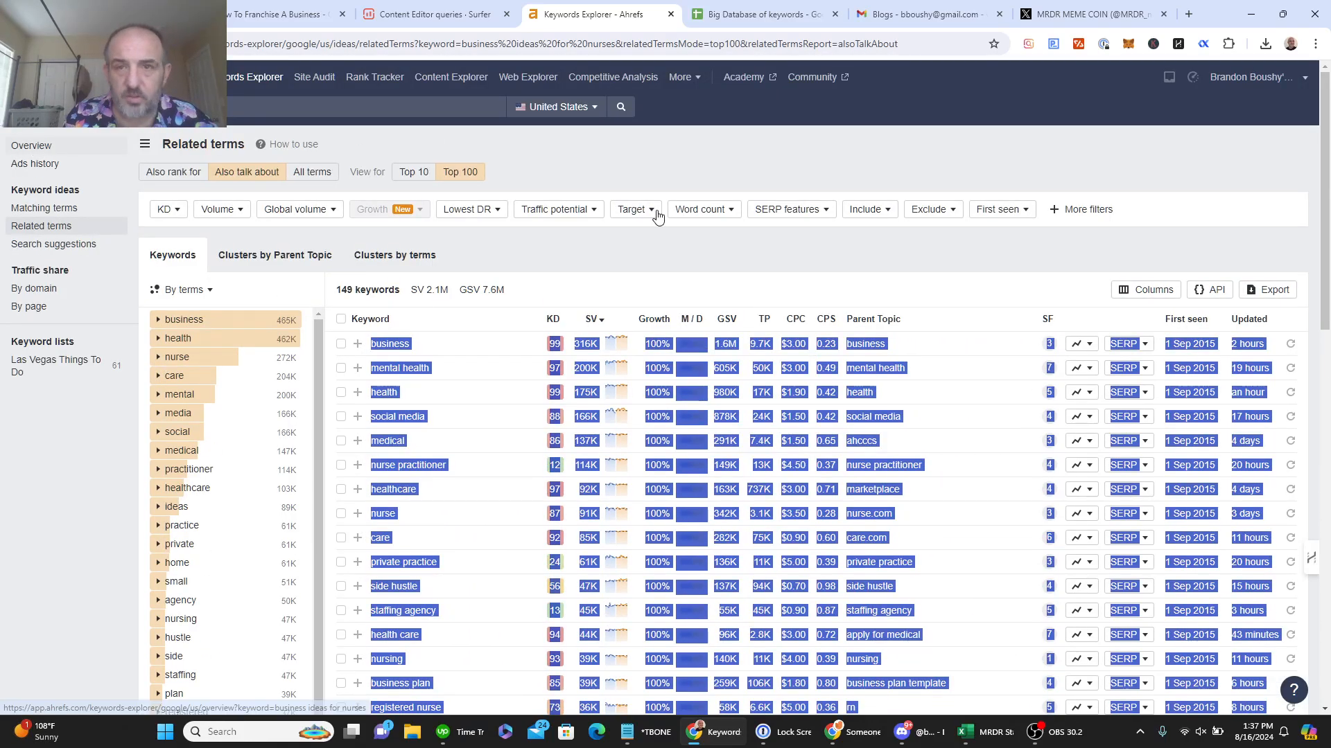
pyautogui.moveTo(1328, 123); pyautogui.dragTo(1328, 556)
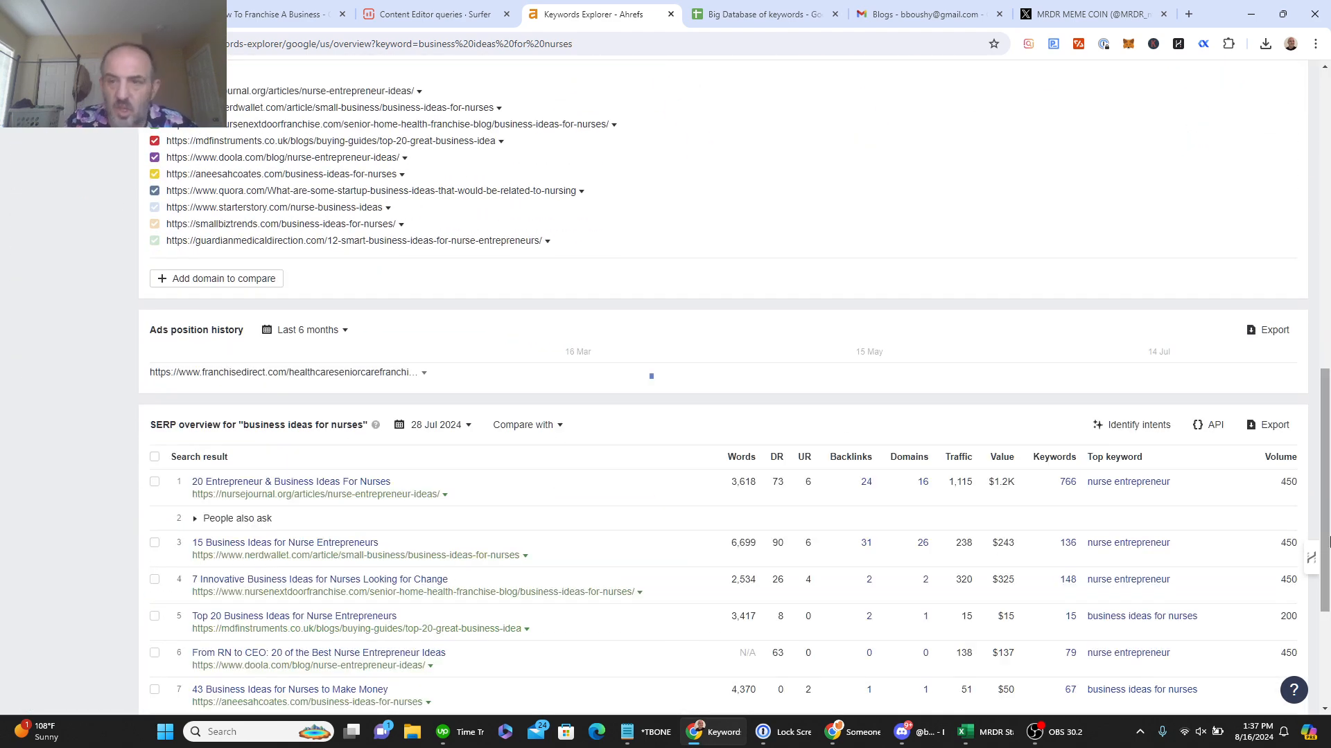
pyautogui.scroll(-4, 1328, 561)
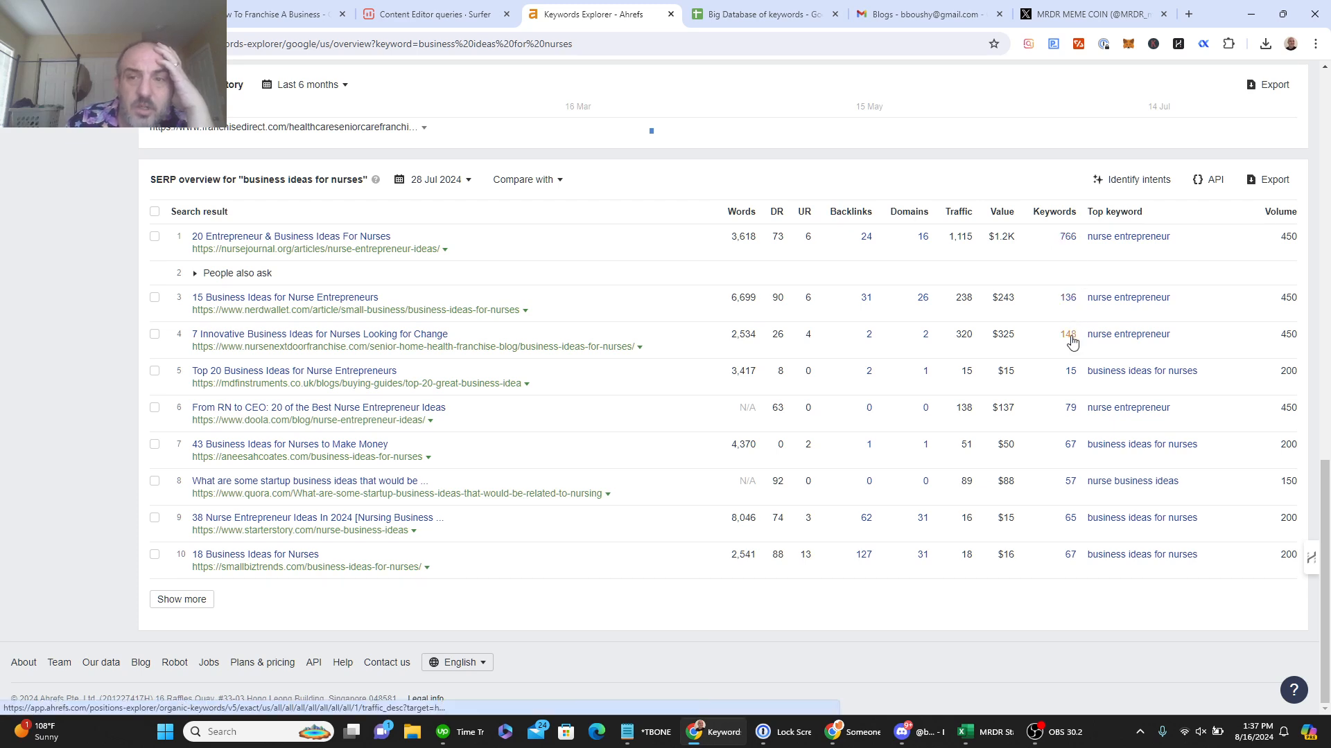
# Step: Open the keyword reports for the first, third and fourth results in new tabs, viewing nursejournal's
pyautogui.rightClick(1068, 243)
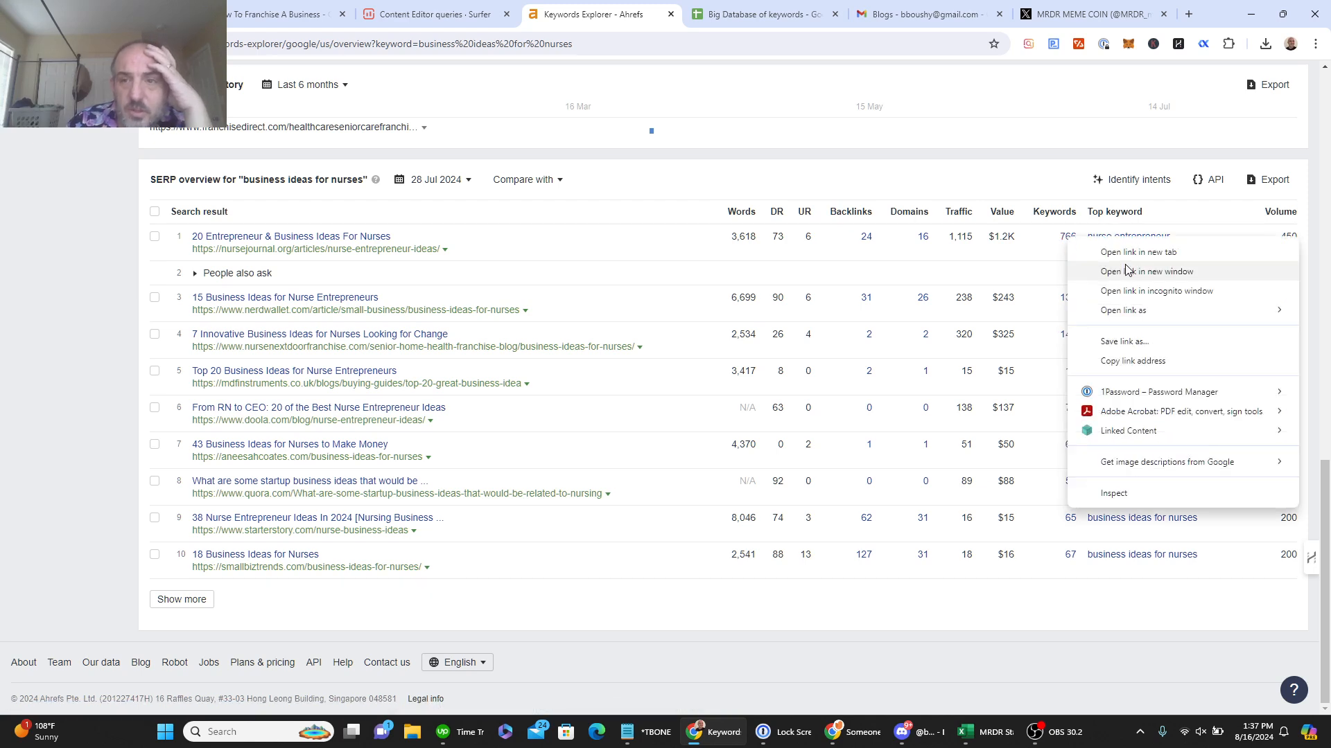
pyautogui.click(1126, 255)
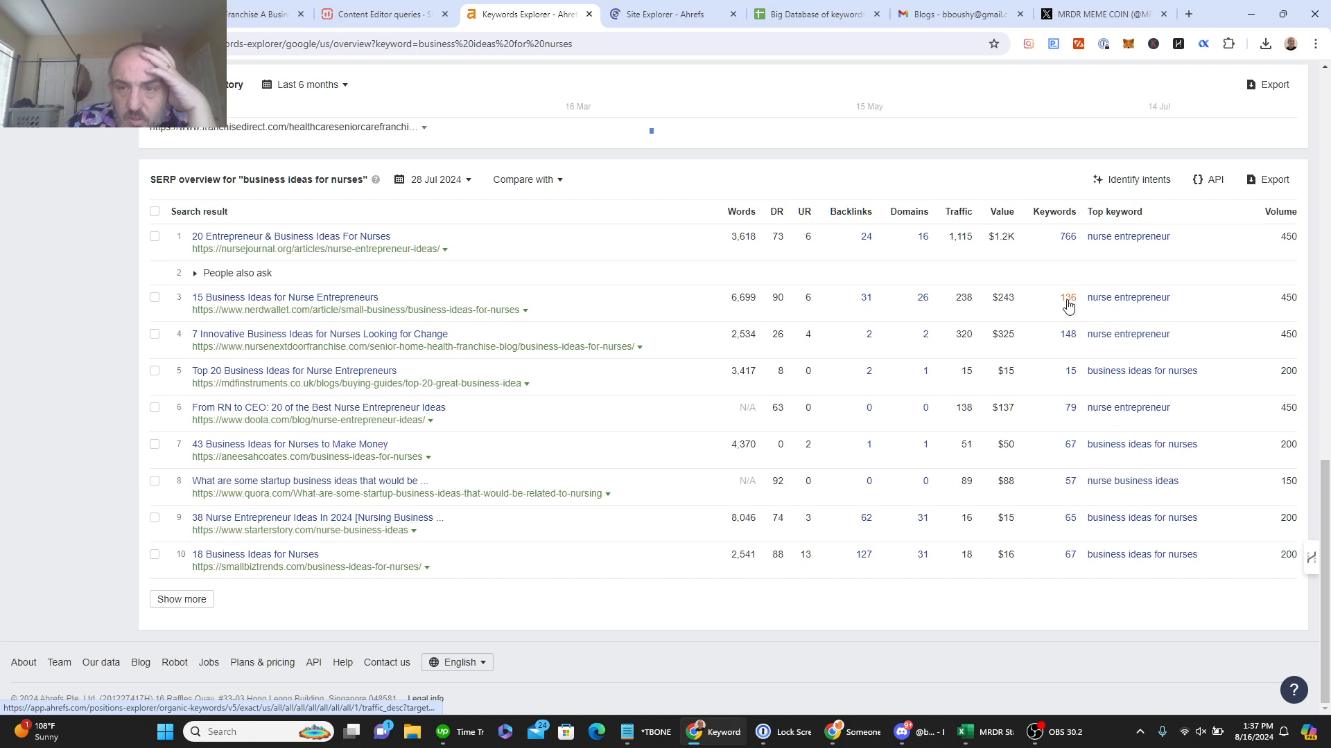
pyautogui.rightClick(1068, 299)
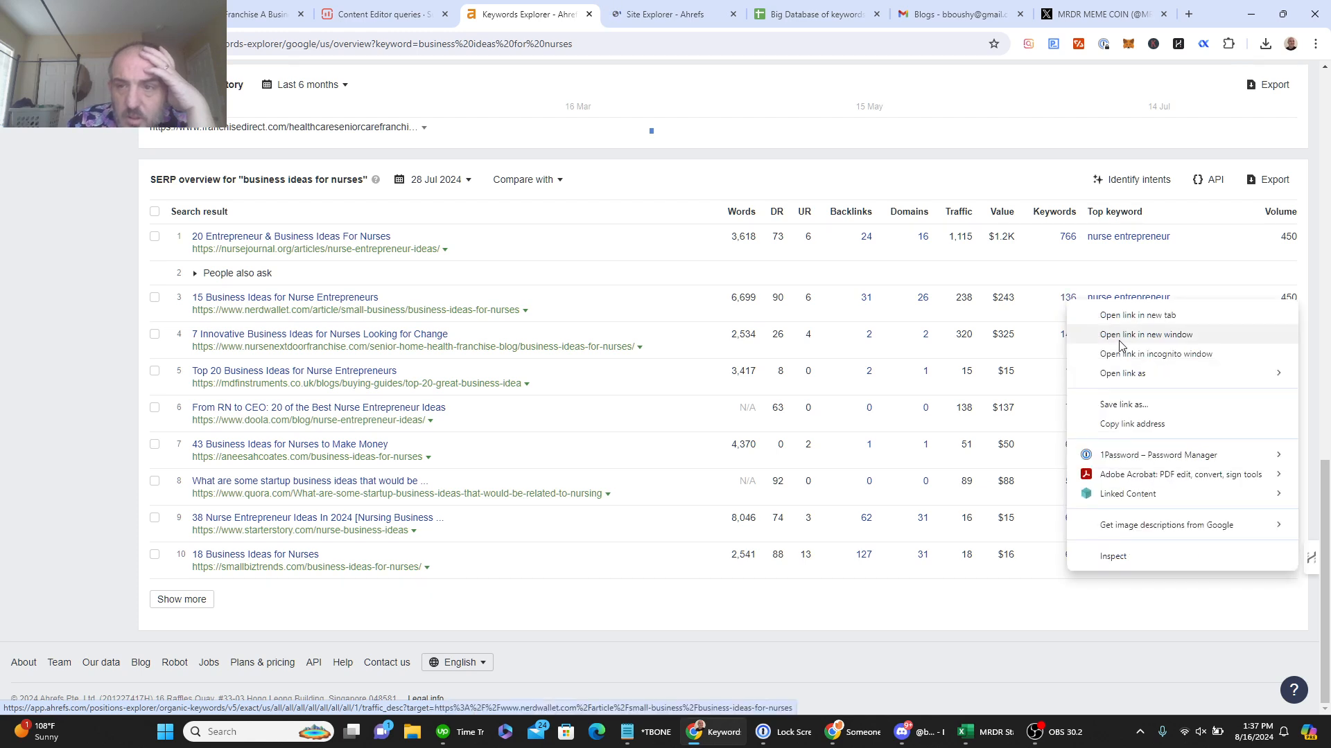
pyautogui.click(1127, 319)
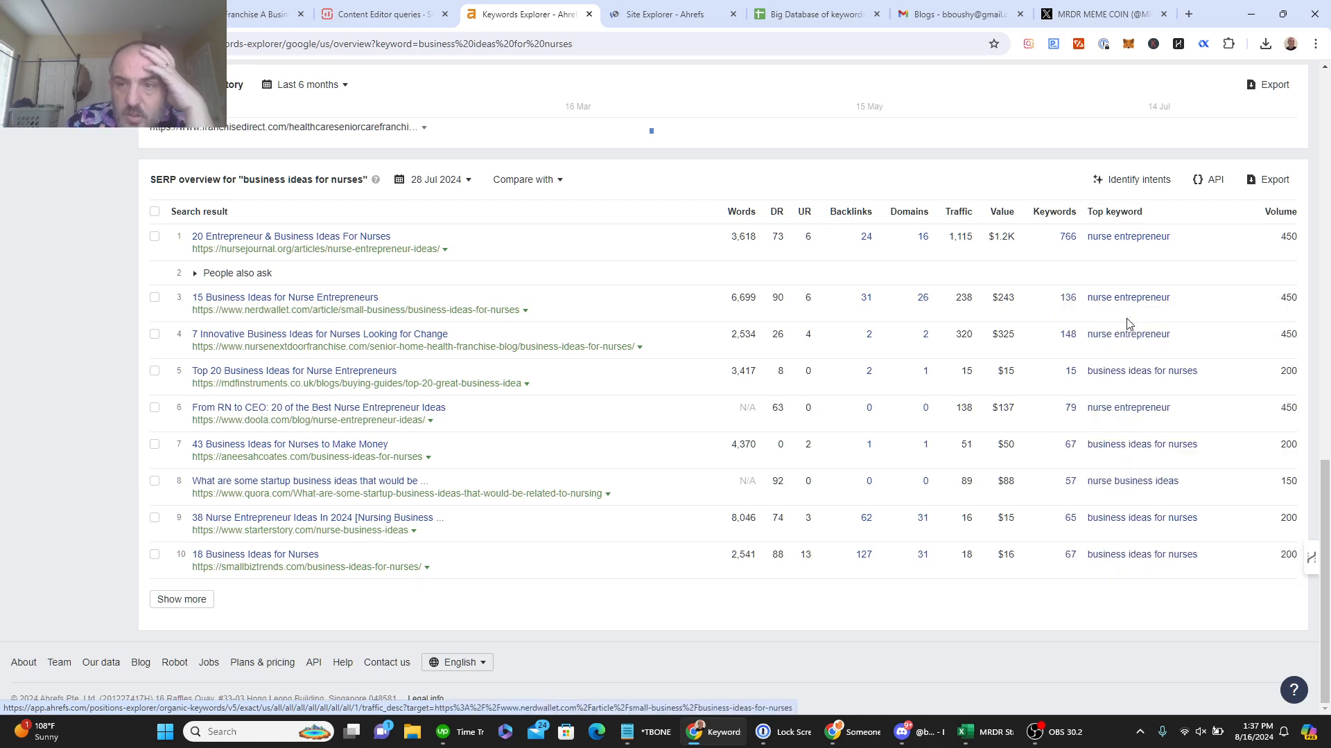
pyautogui.rightClick(1067, 337)
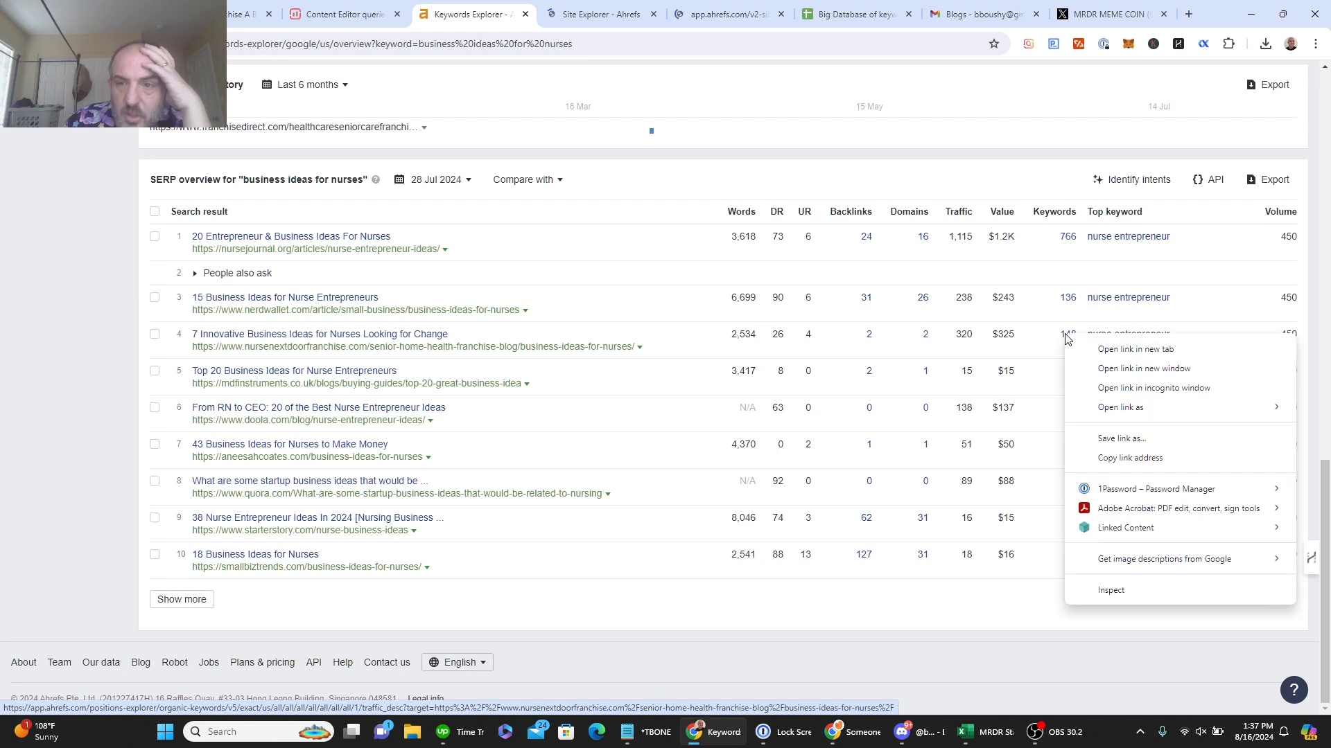
pyautogui.click(1100, 349)
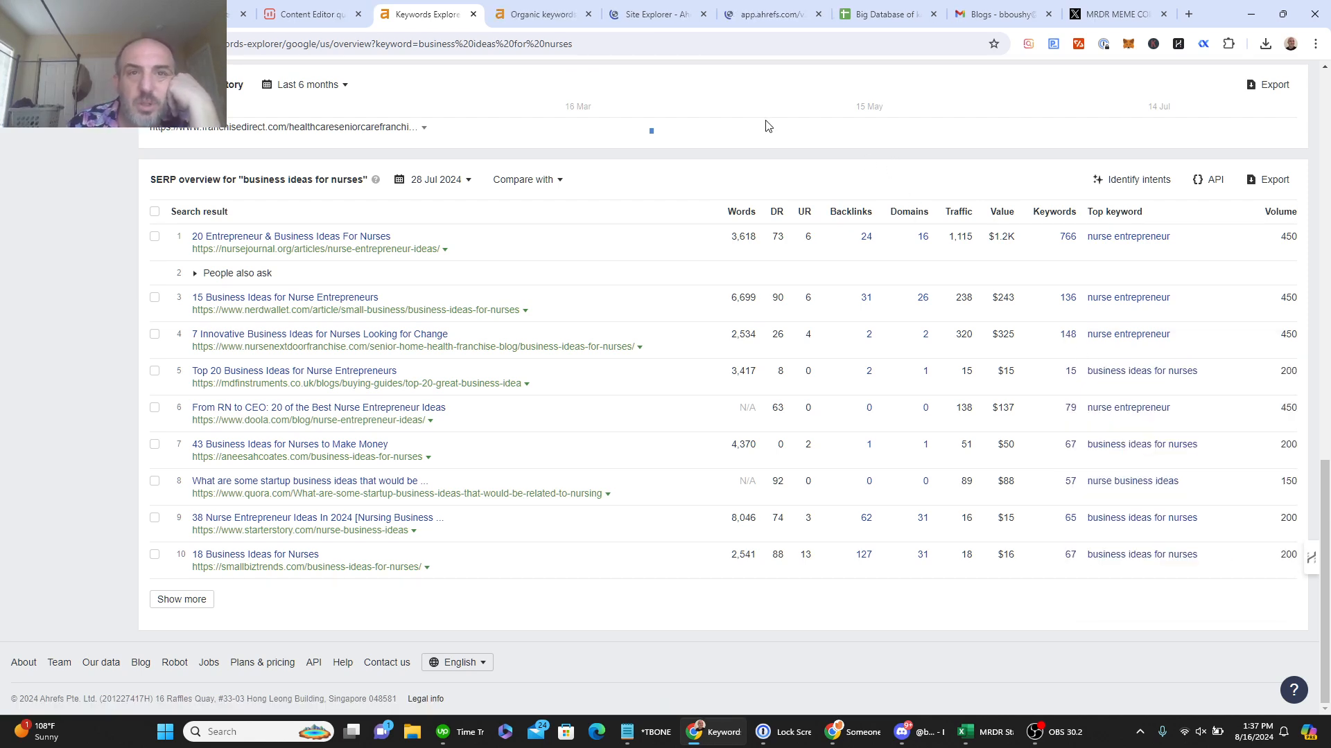
pyautogui.click(513, 9)
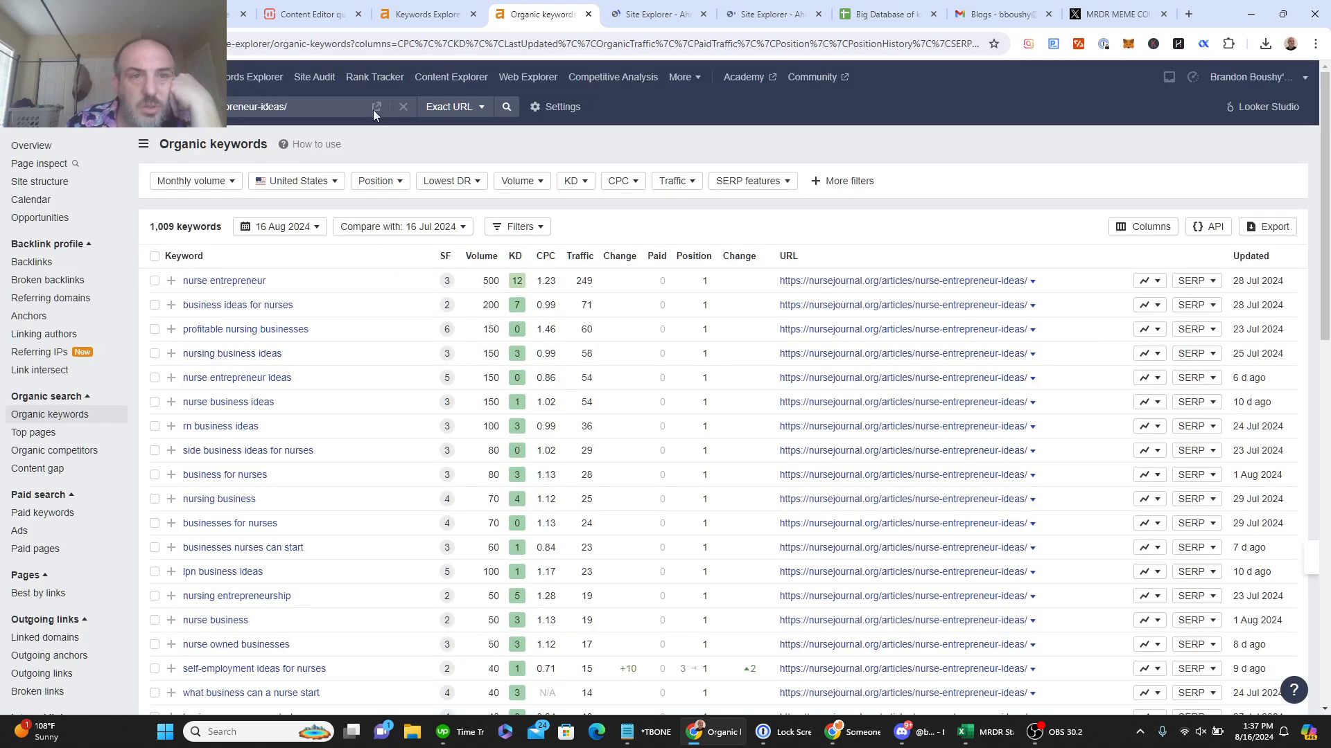
# Step: Sort nursejournal's keywords by volume, filter to positions 1–10 (83 keywords), and select the rows
pyautogui.click(482, 256)
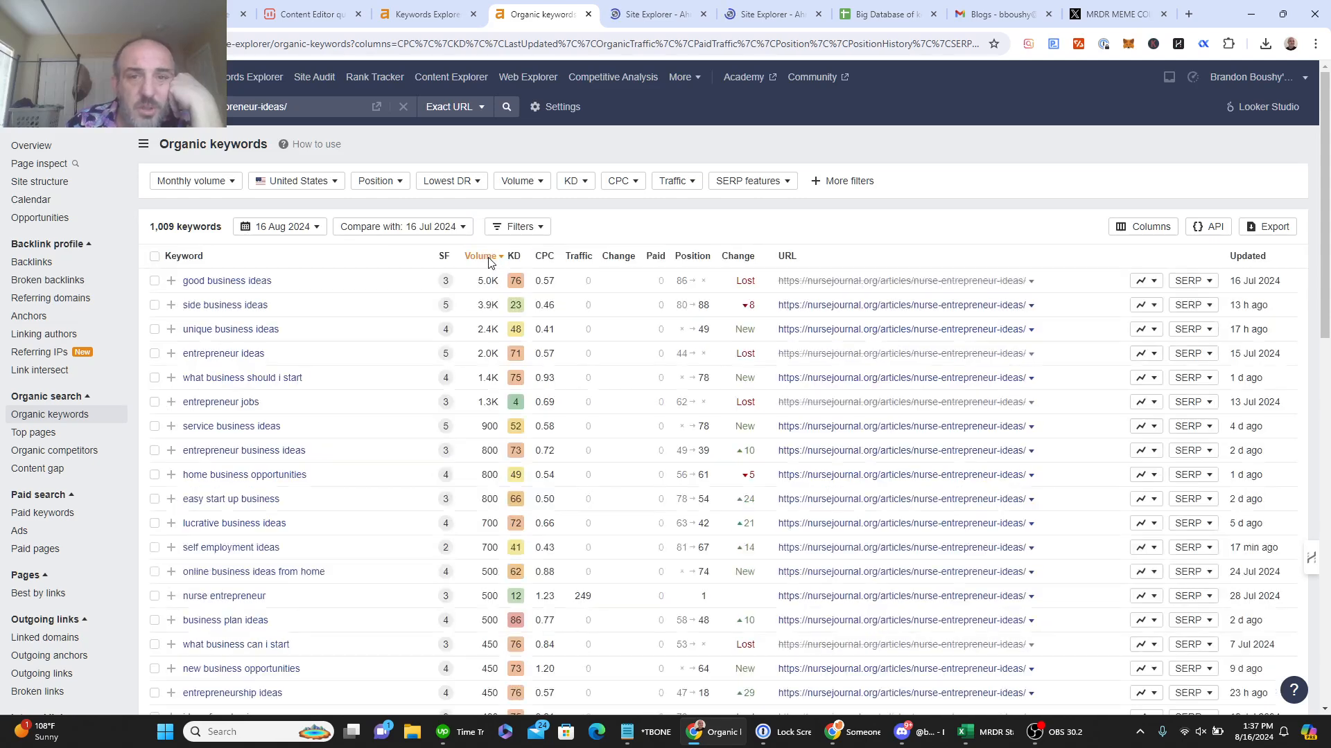
pyautogui.click(399, 183)
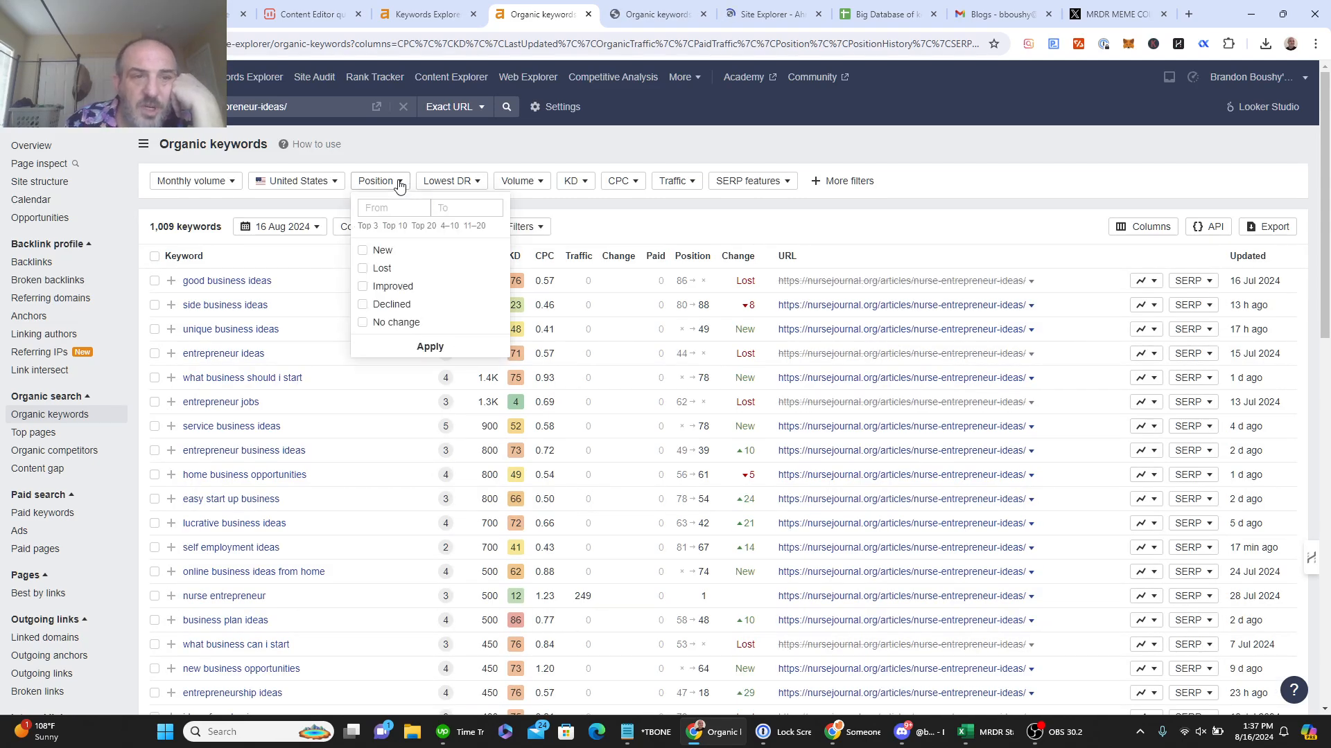
pyautogui.click(393, 227)
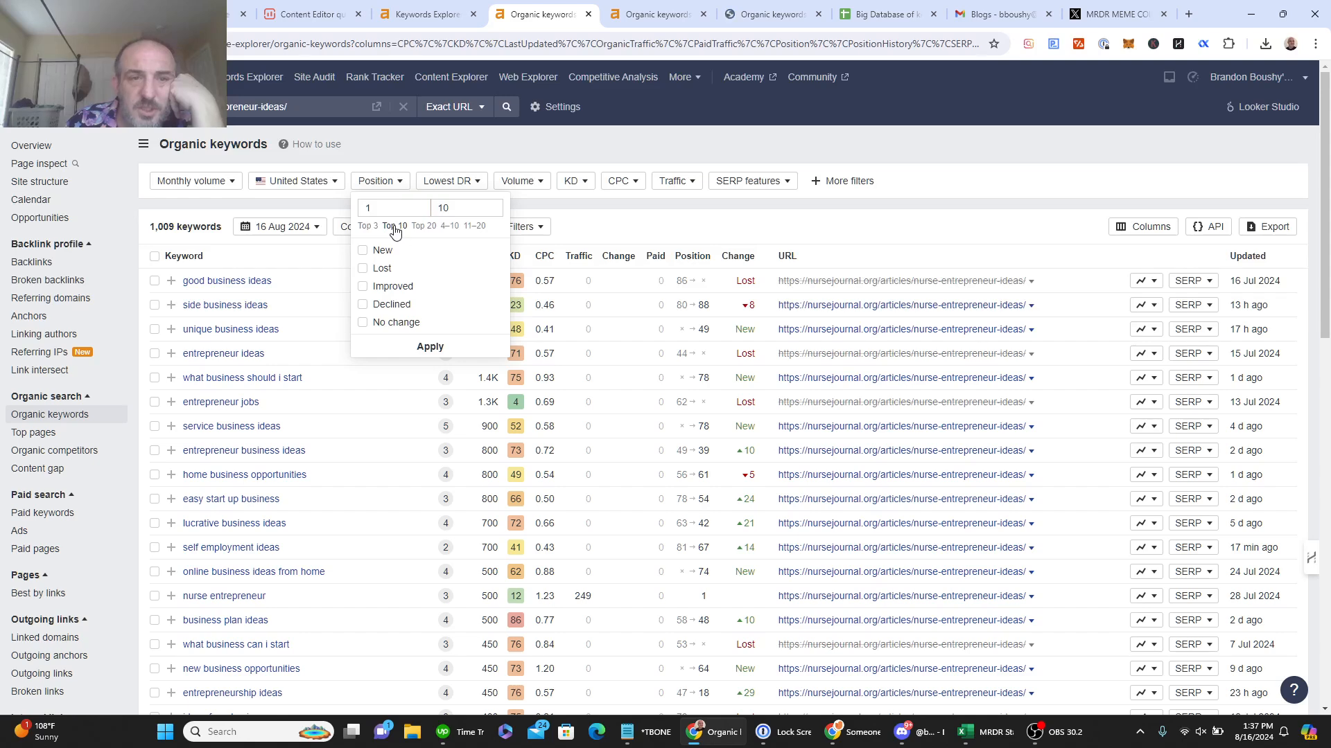
pyautogui.click(431, 347)
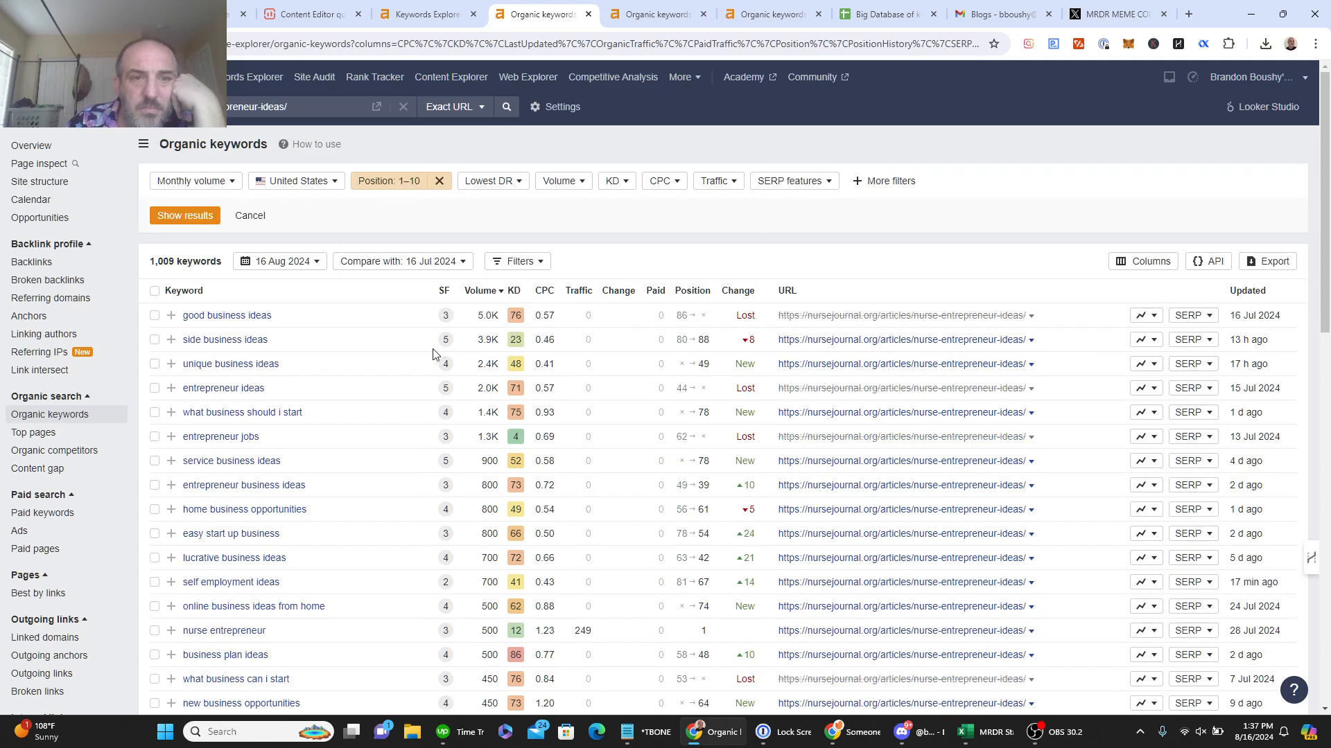
pyautogui.click(183, 210)
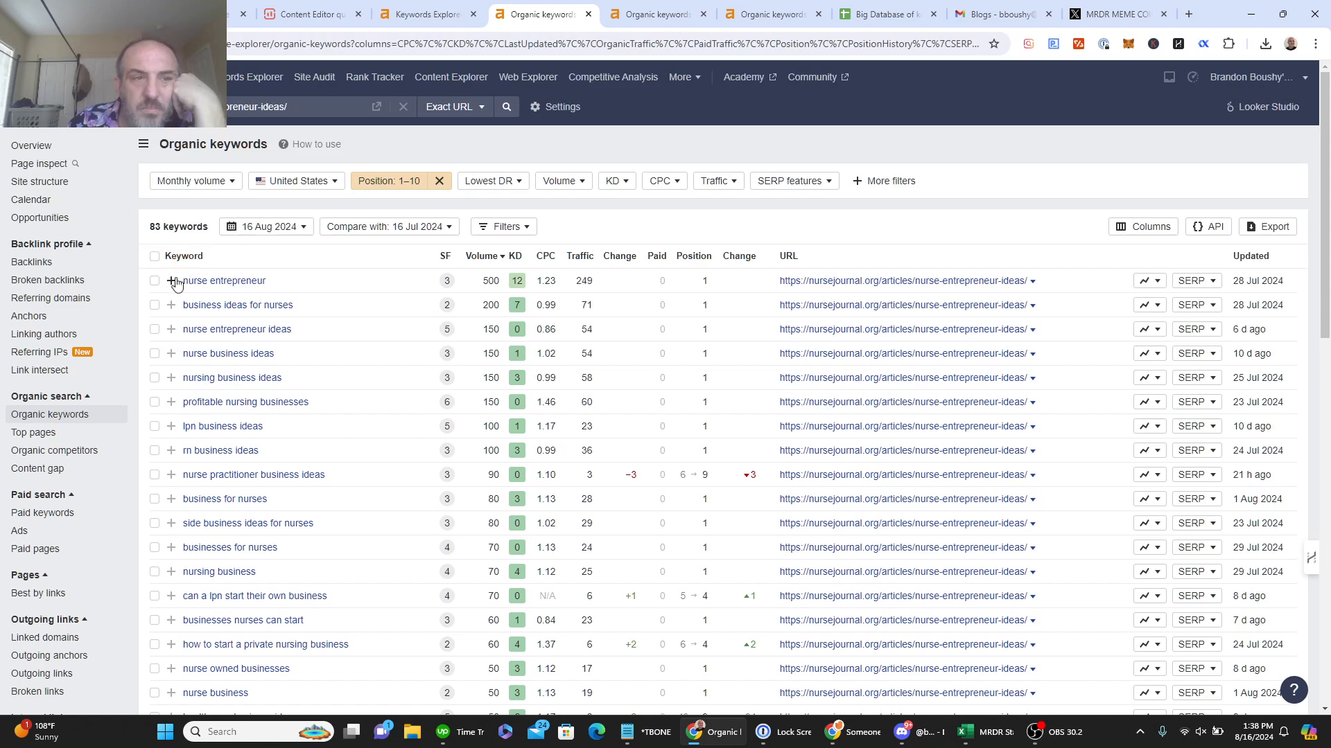
pyautogui.moveTo(184, 286)
pyautogui.mouseDown()
pyautogui.moveTo(264, 375)
pyautogui.moveTo(260, 537)
pyautogui.moveTo(280, 703)
pyautogui.moveTo(277, 623)
pyautogui.moveTo(294, 665)
pyautogui.moveTo(386, 635)
pyautogui.moveTo(729, 657)
pyautogui.mouseUp()
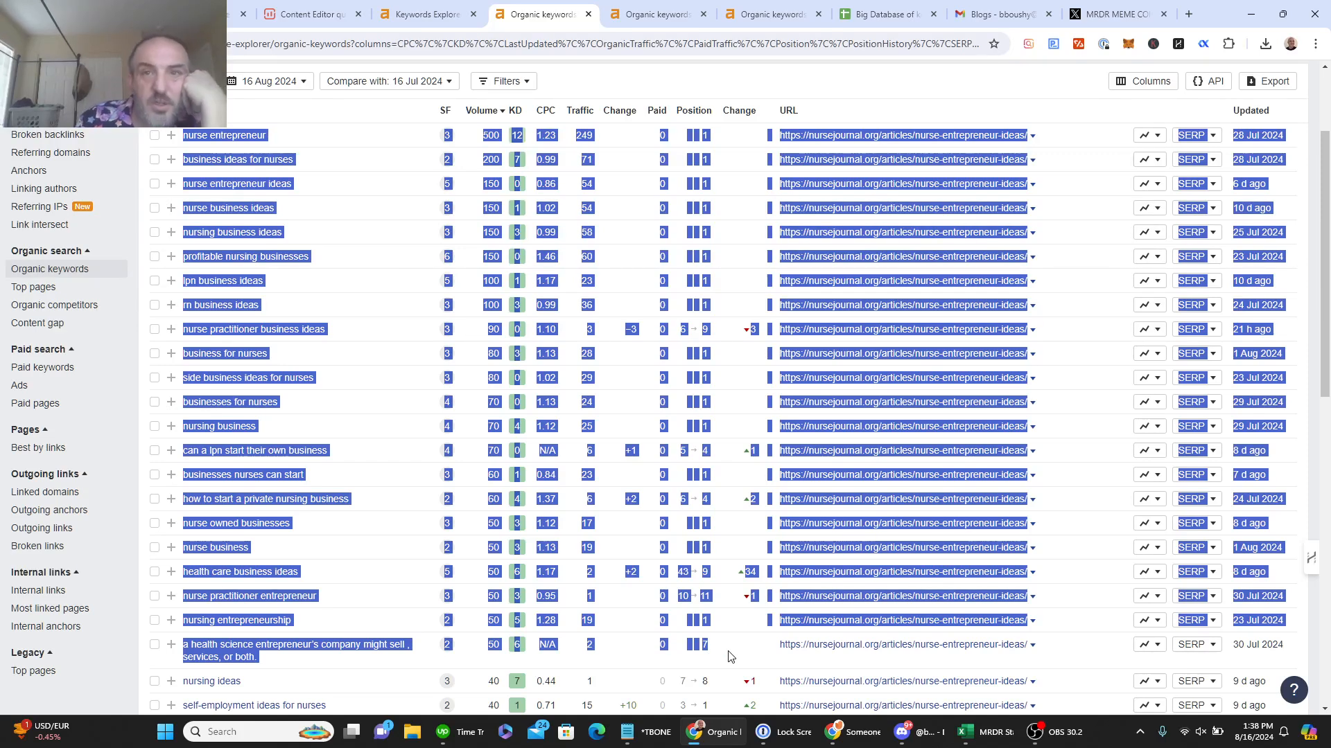
# Step: Paste the copied nursejournal keyword rows into the spreadsheet at A104
pyautogui.click(854, 15)
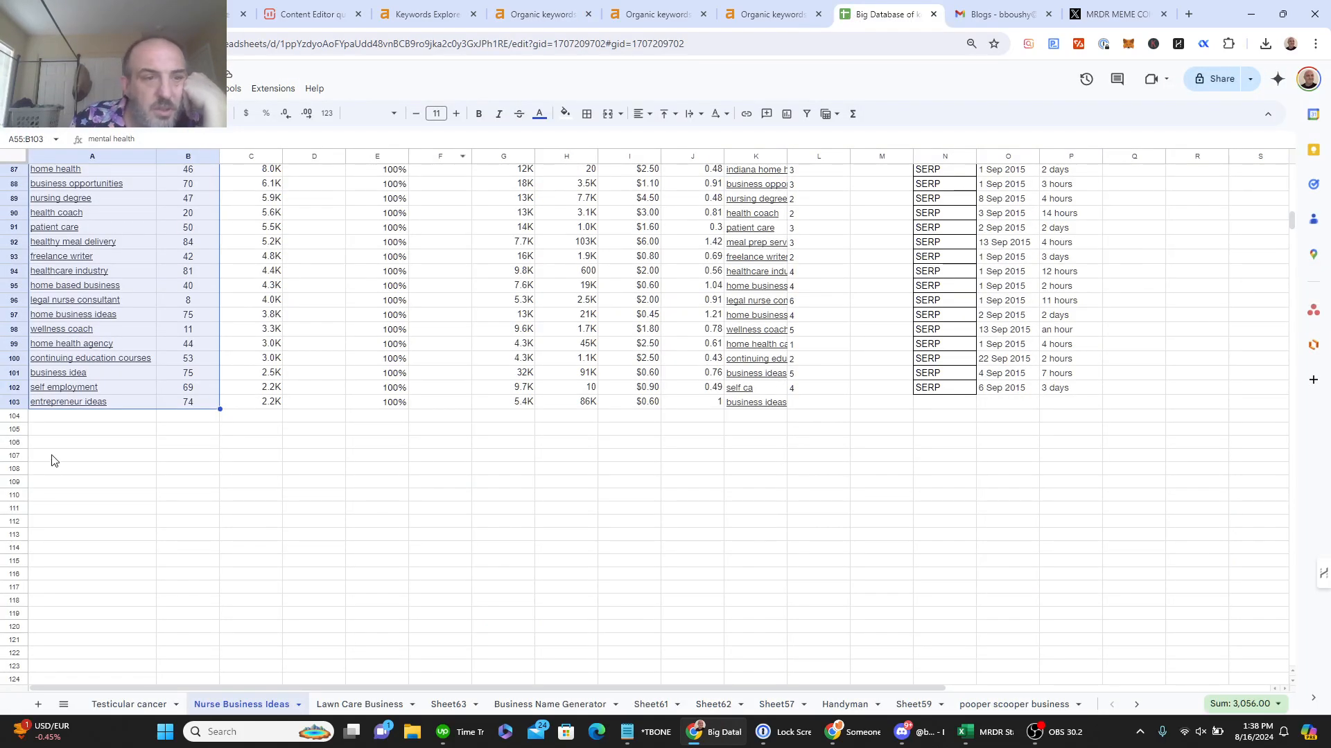
pyautogui.click(61, 418)
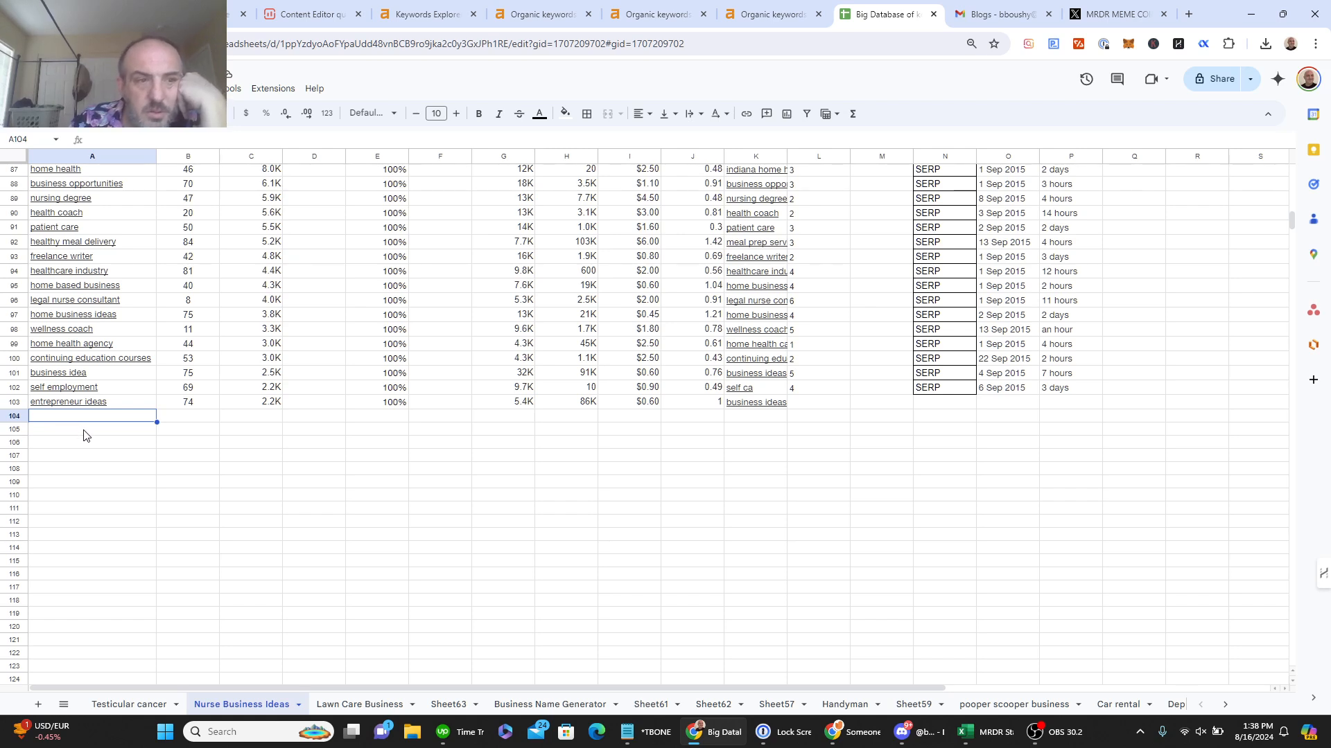
pyautogui.hotkey('ctrl', 'v')
# Step: Delete empty cells A106:C126 shifting left, auto-fit column A, then return to NerdWallet's report
pyautogui.click(87, 522)
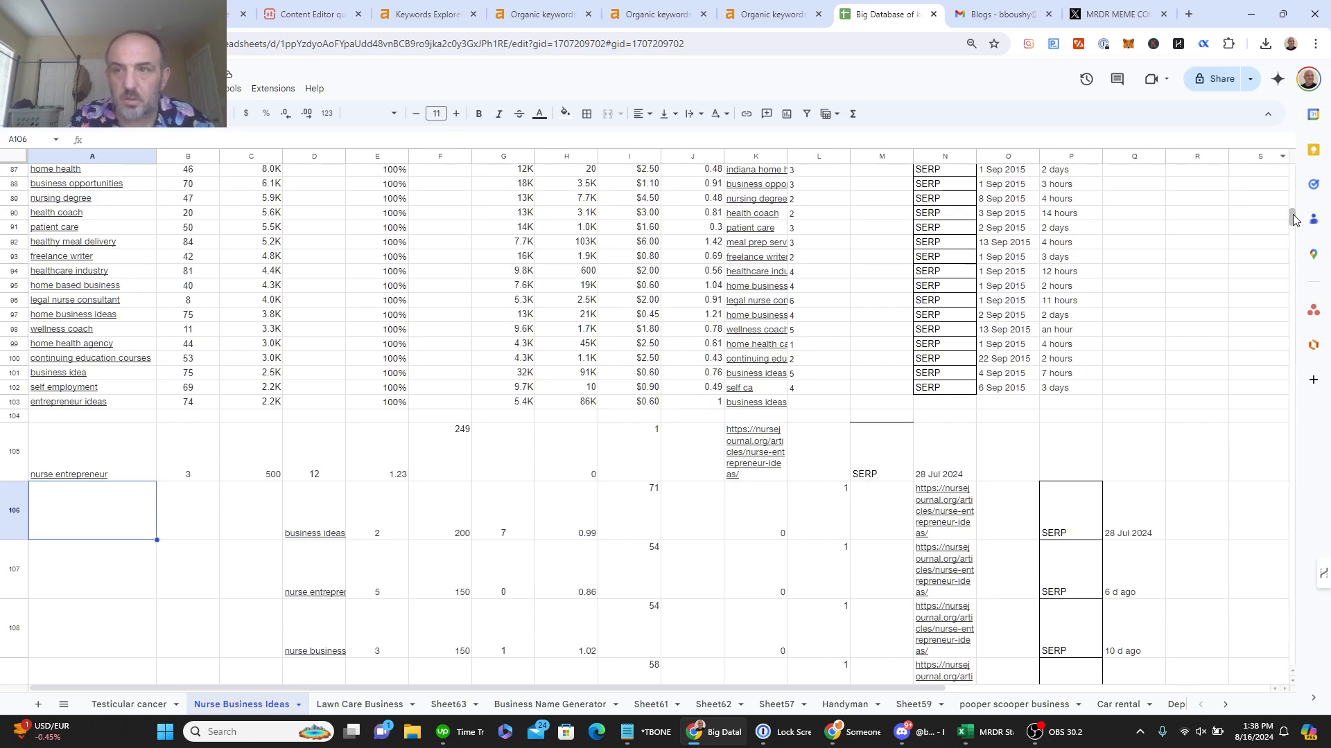
pyautogui.scroll(-4, 1294, 231)
pyautogui.scroll(-4, 1295, 231)
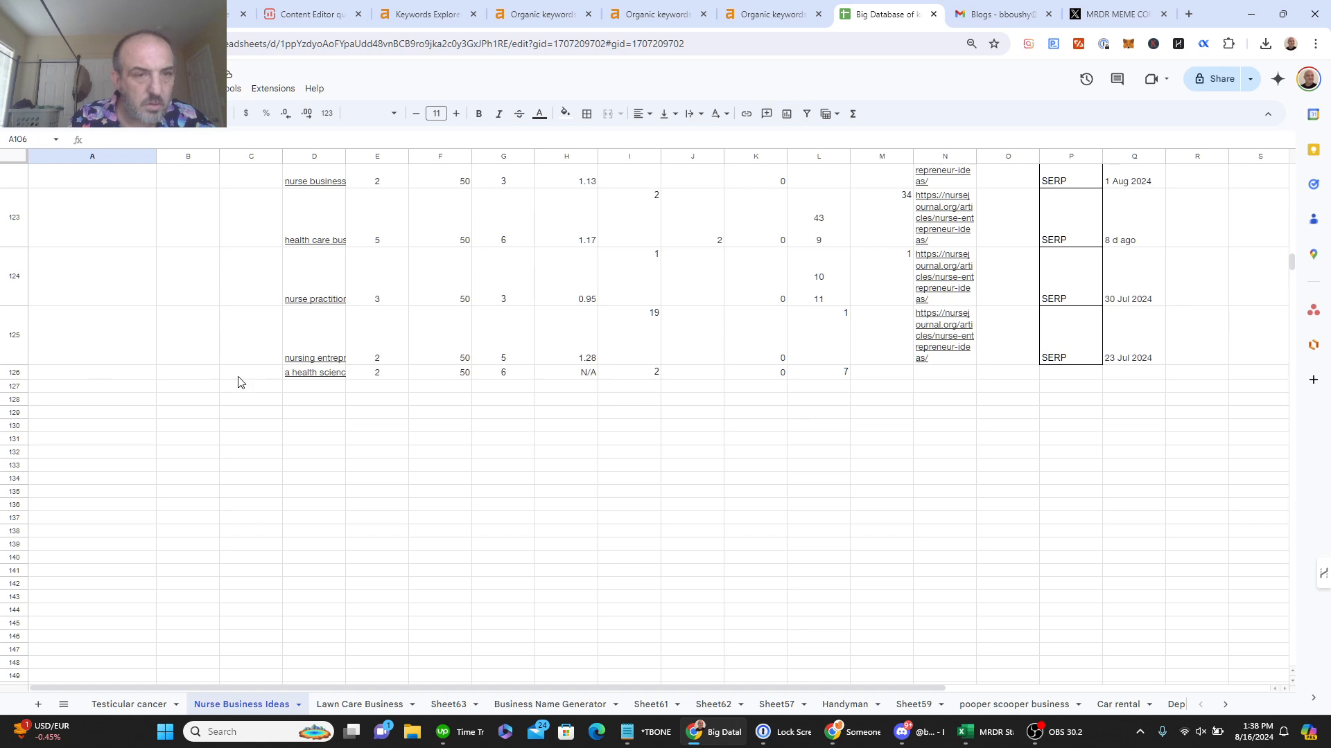
pyautogui.keyDown('shift'); pyautogui.click(237, 378); pyautogui.keyUp('shift')
pyautogui.rightClick(237, 378)
pyautogui.moveTo(346, 499)
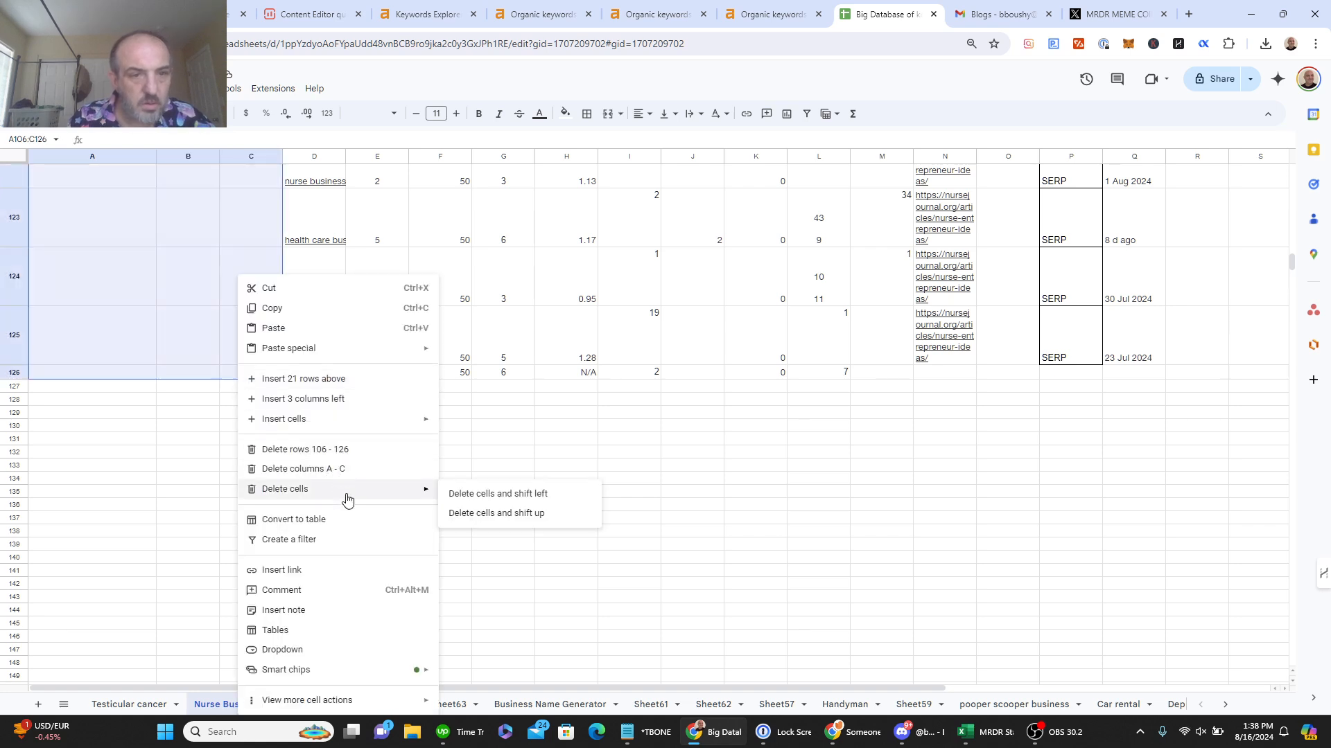
pyautogui.click(457, 500)
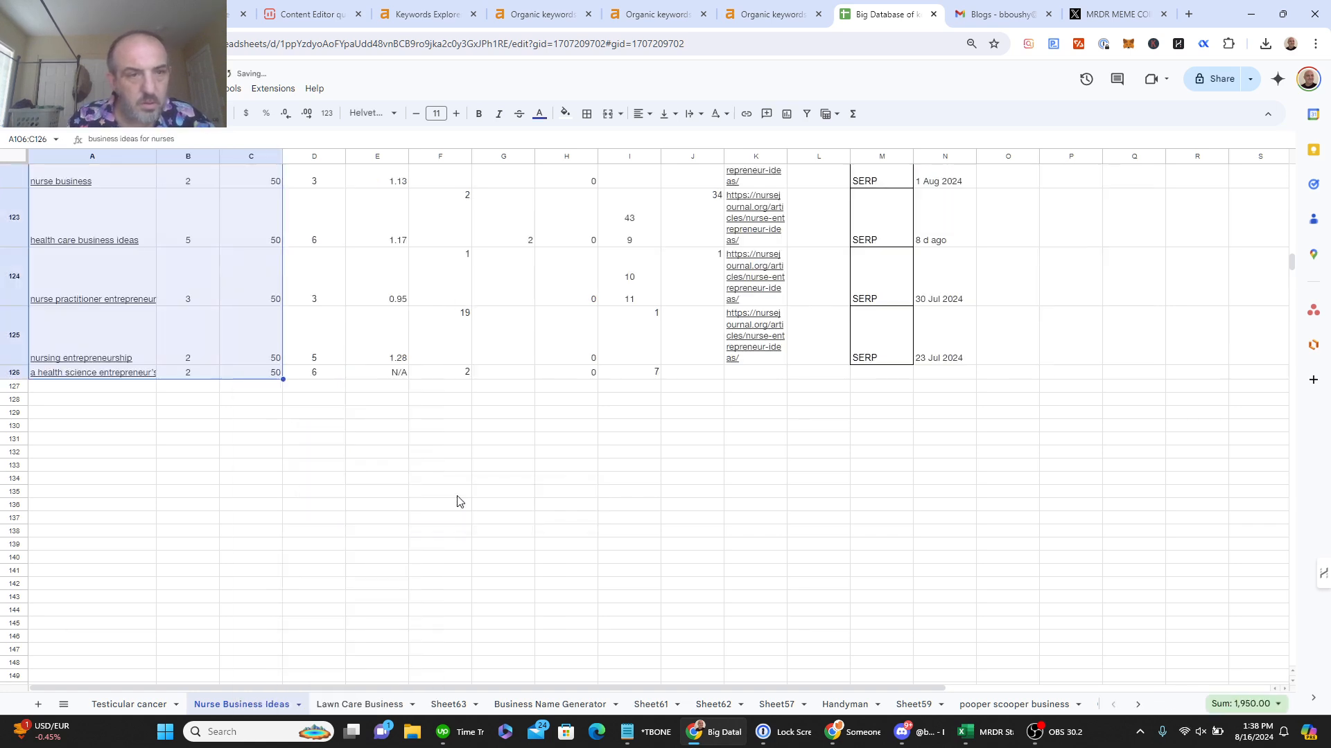
pyautogui.doubleClick(155, 156)
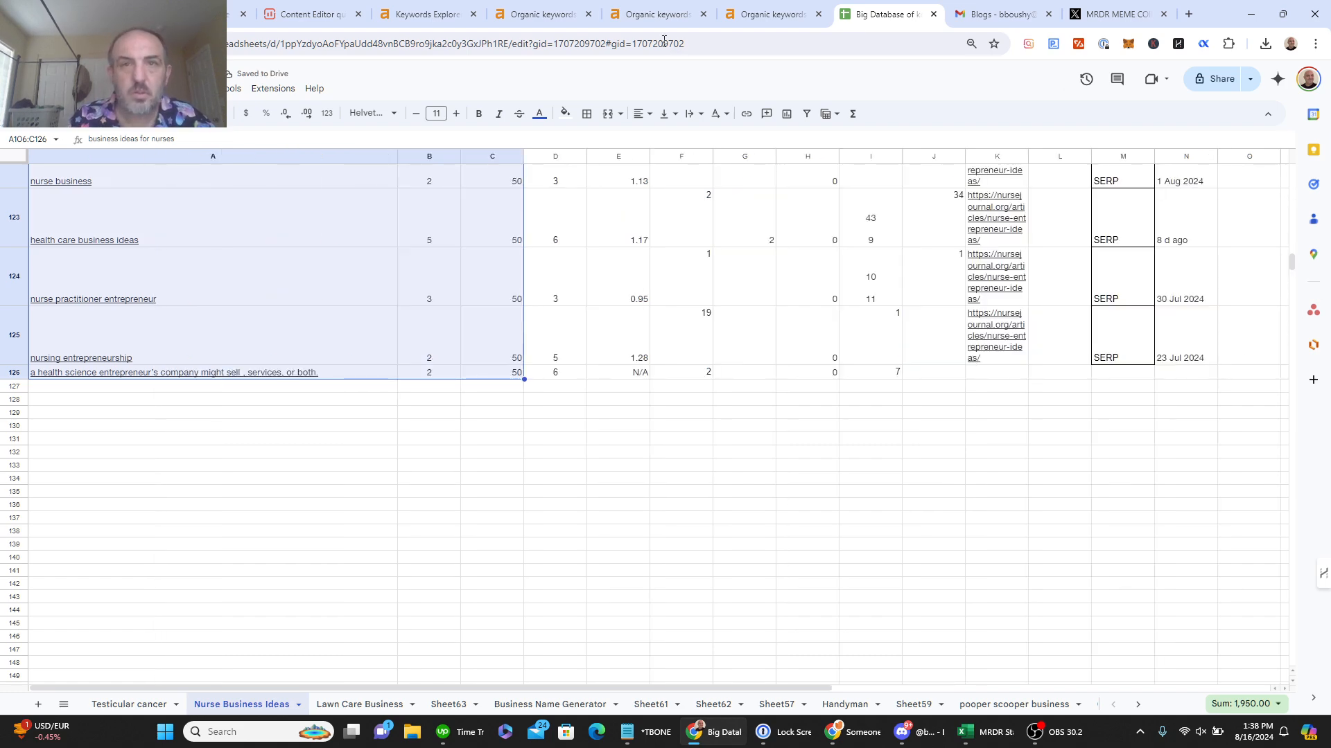
pyautogui.click(639, 21)
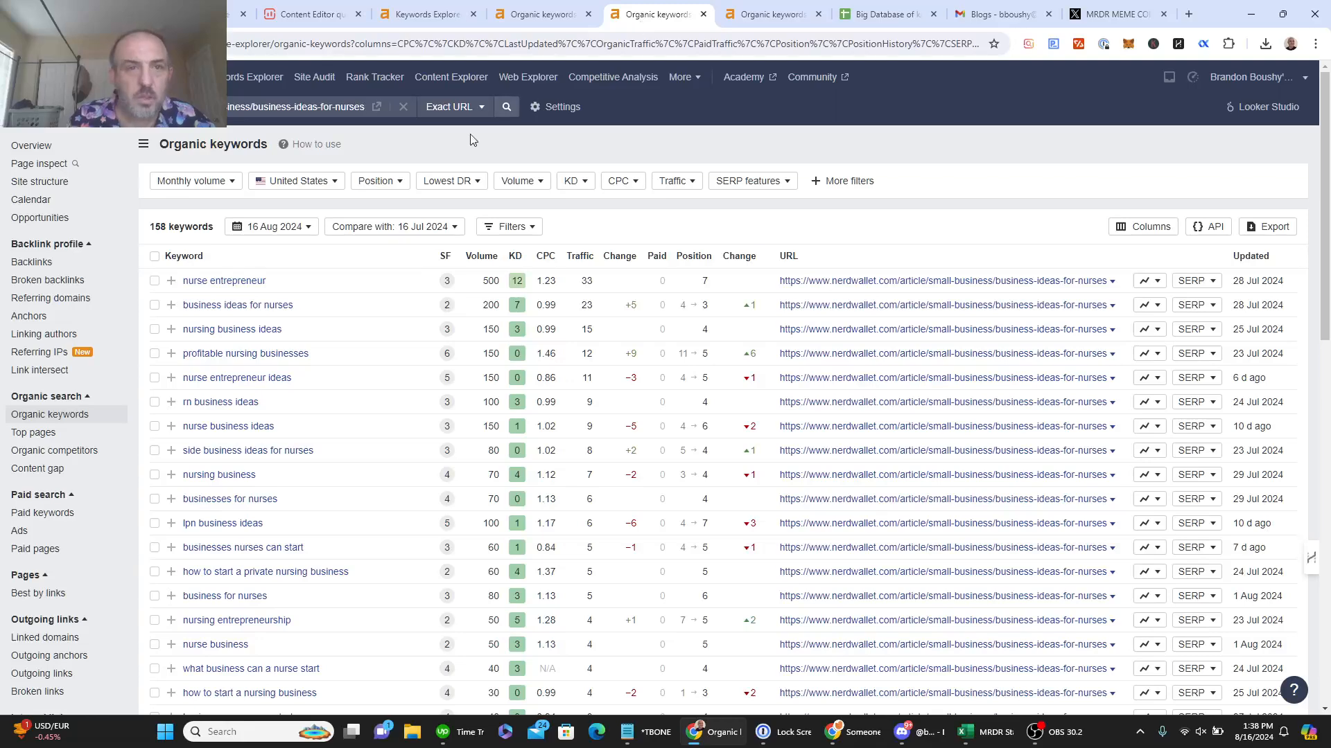
# Step: Filter NerdWallet's keywords to positions 1–10 (58 keywords) and select the rows for copying
pyautogui.click(369, 180)
pyautogui.click(400, 228)
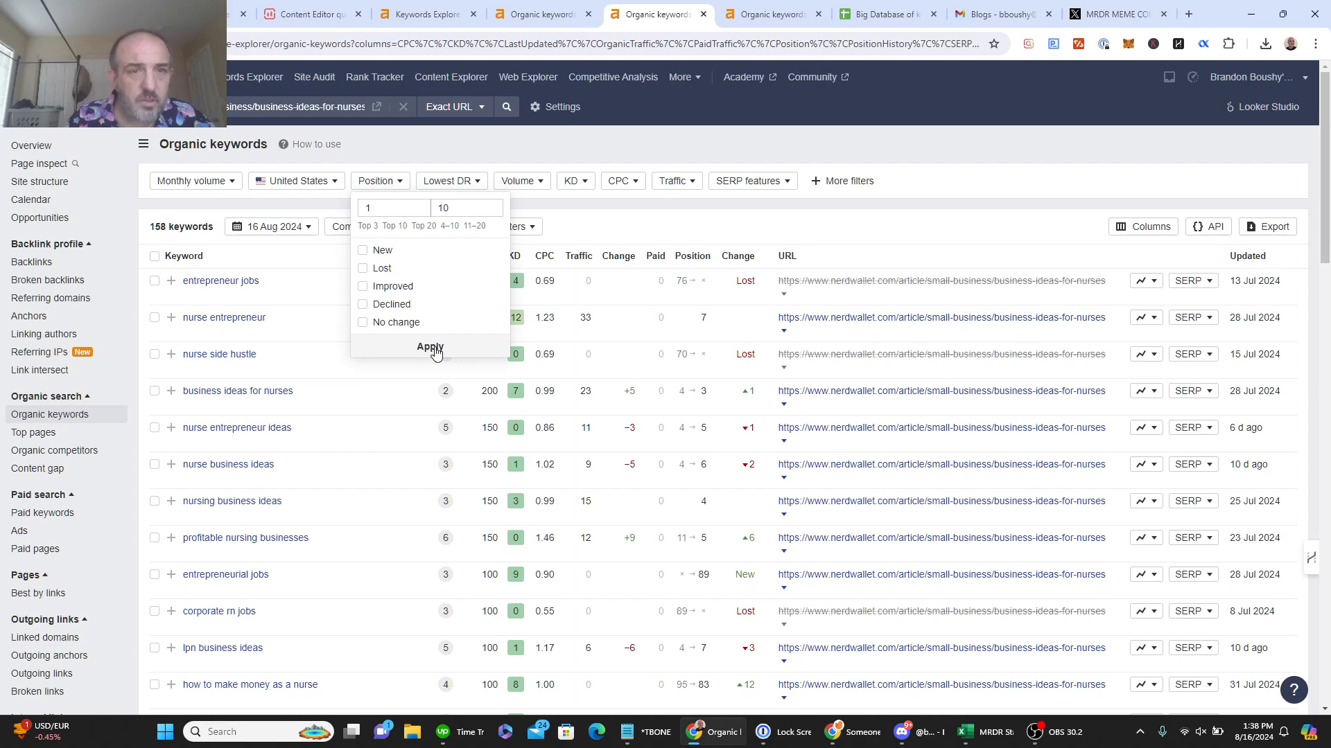
pyautogui.click(425, 348)
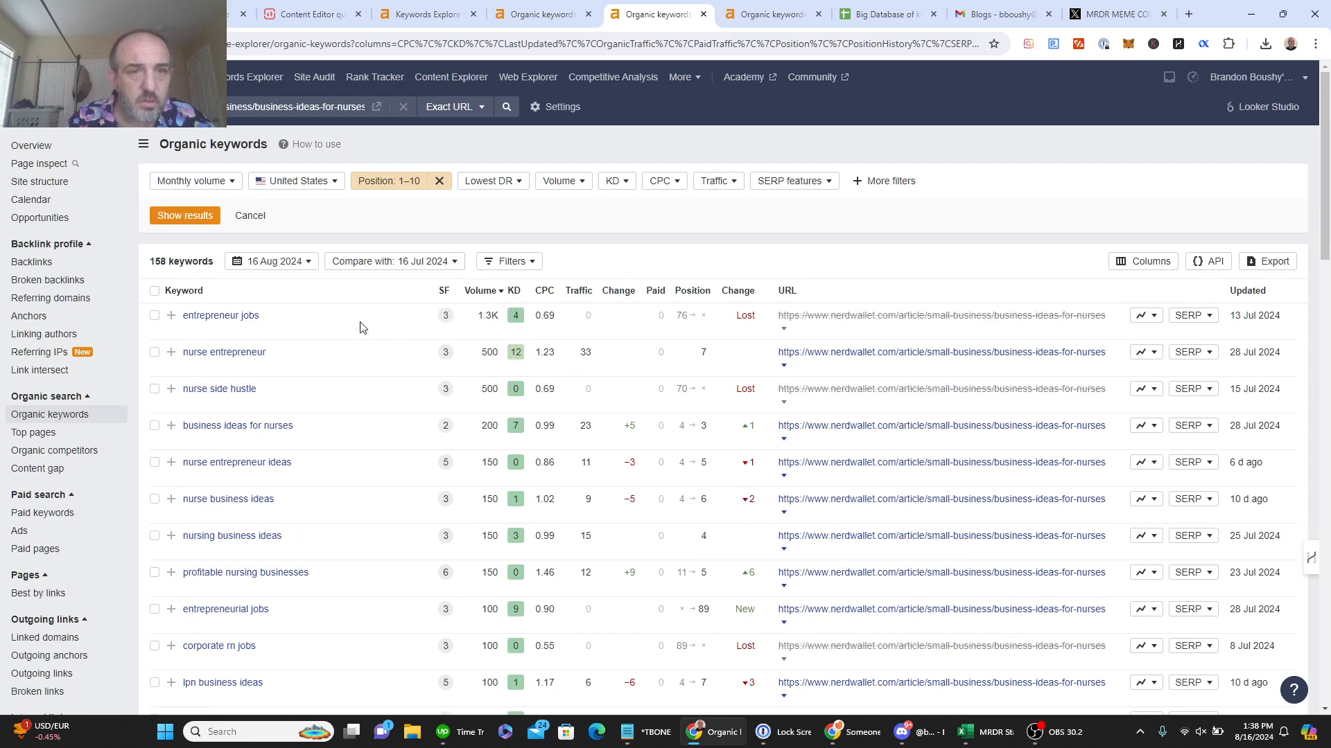
pyautogui.click(184, 215)
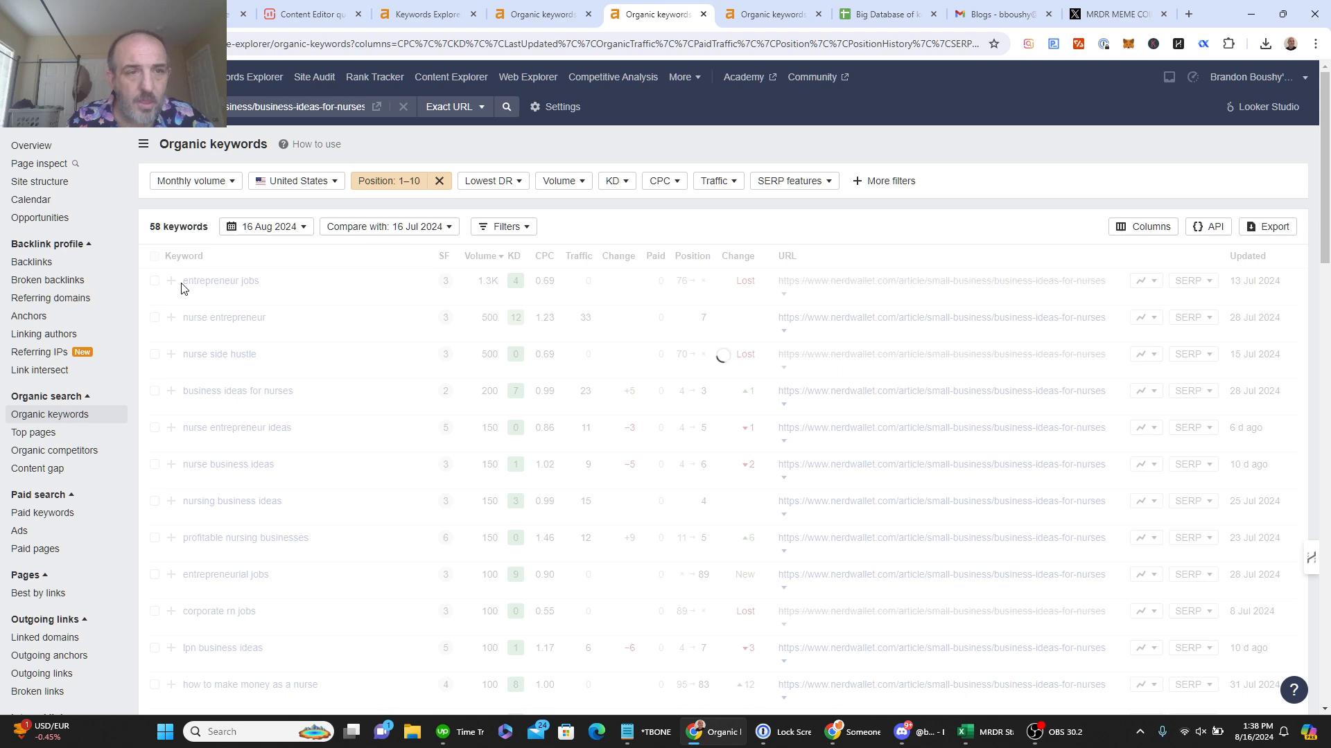
pyautogui.moveTo(182, 288); pyautogui.dragTo(718, 479)
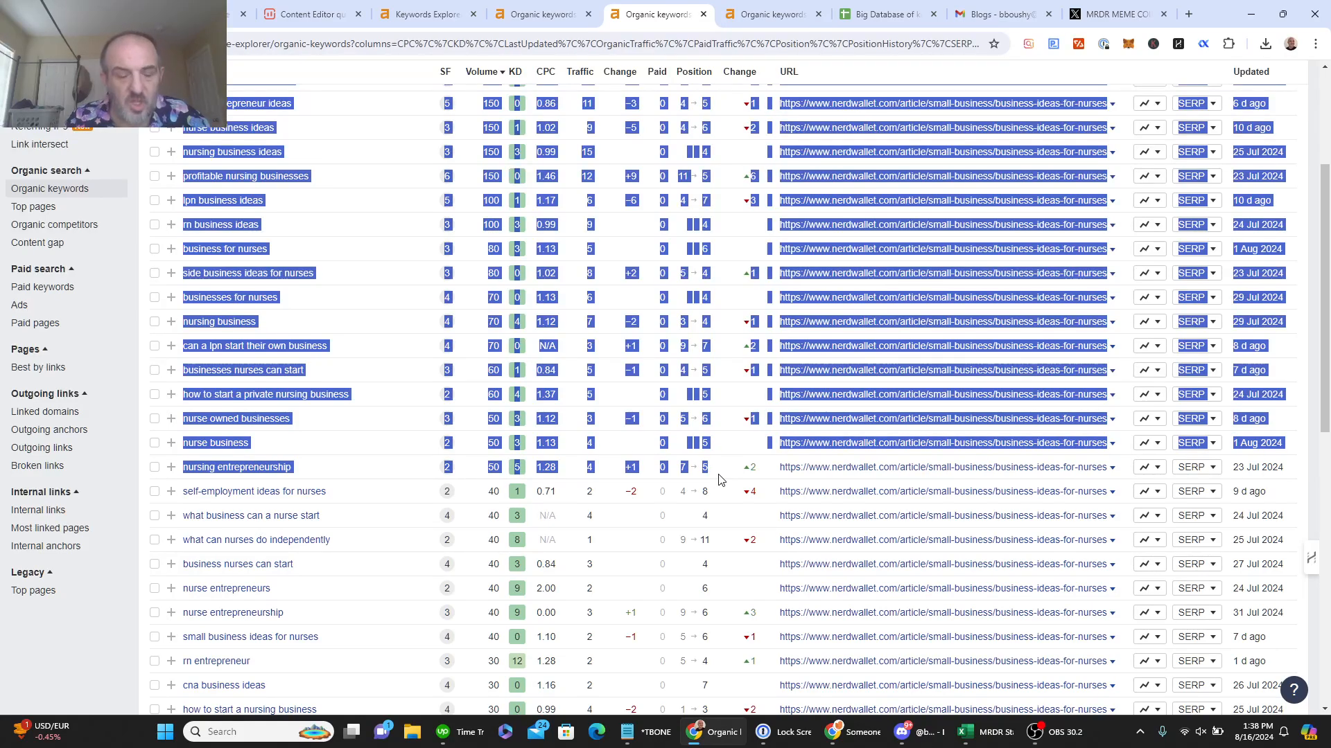
pyautogui.click(894, 15)
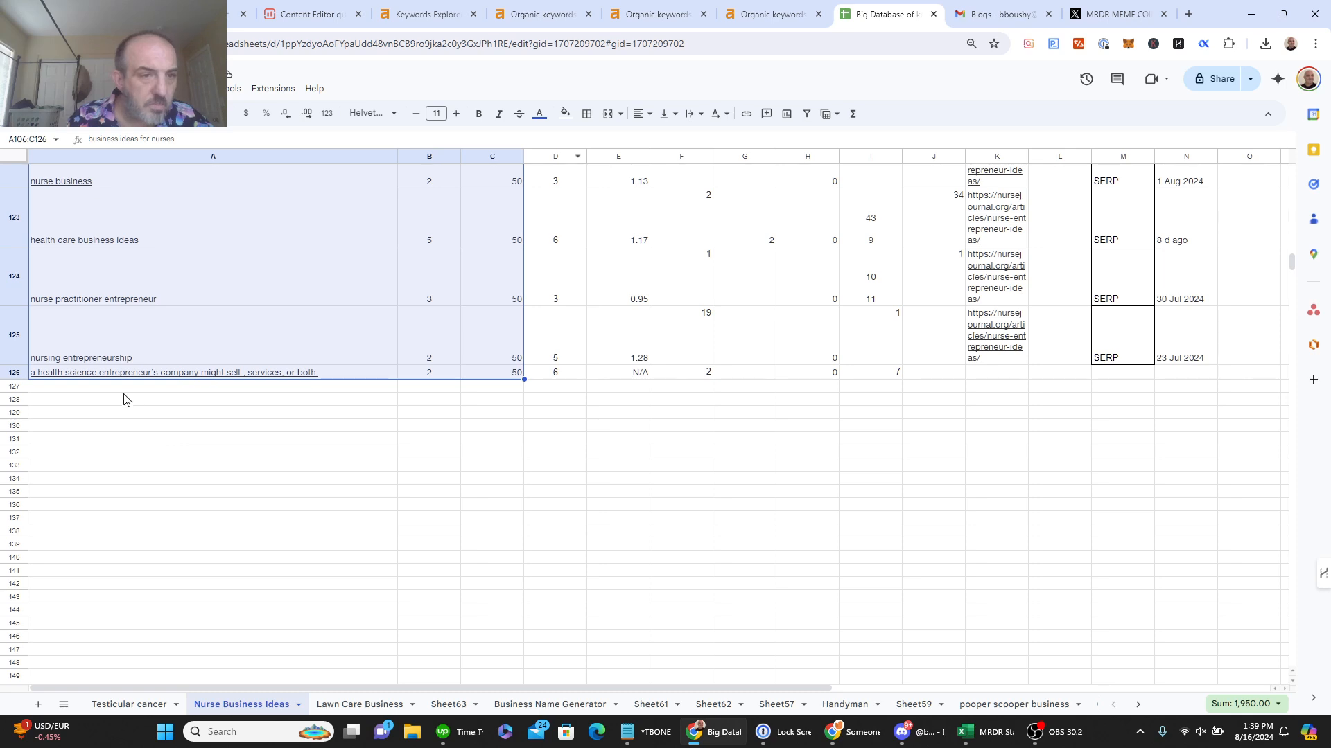
# Step: Paste the NerdWallet keyword rows at A128 and start selecting the shifted block at A130
pyautogui.click(126, 401)
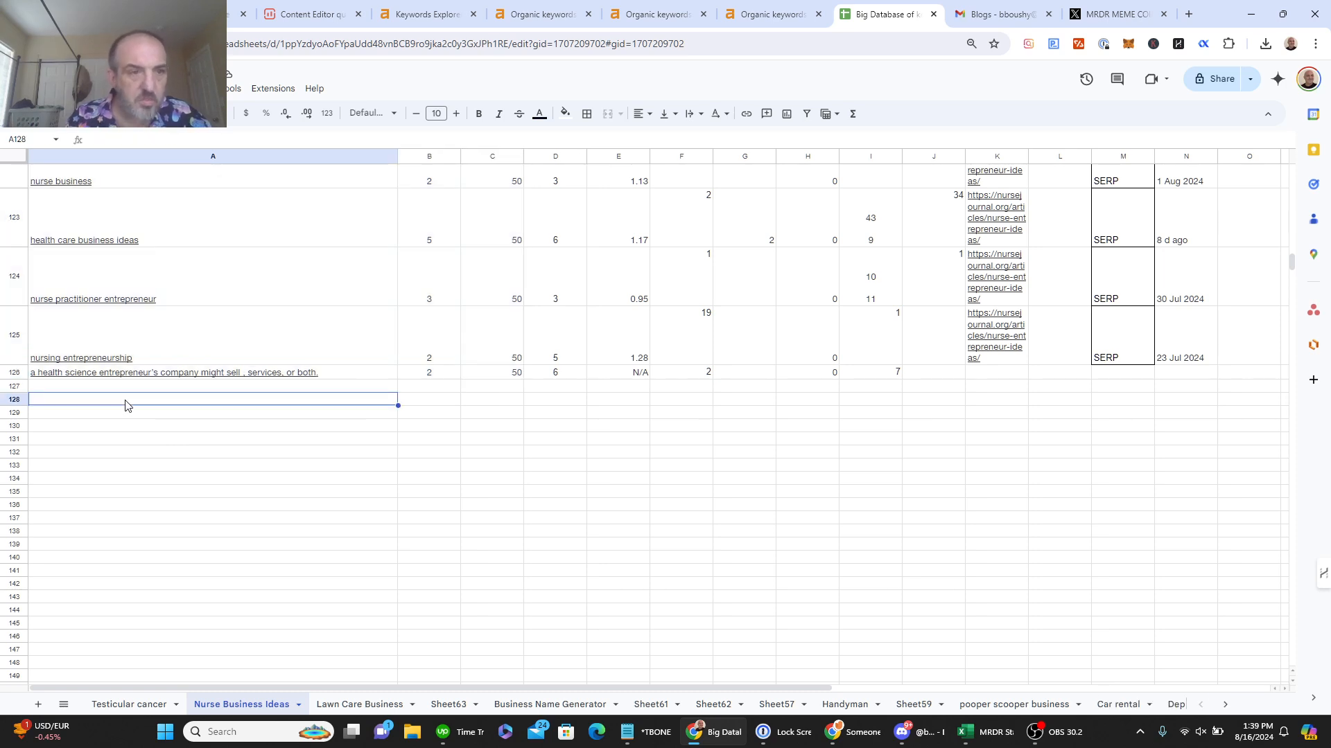
pyautogui.hotkey('ctrl', 'v')
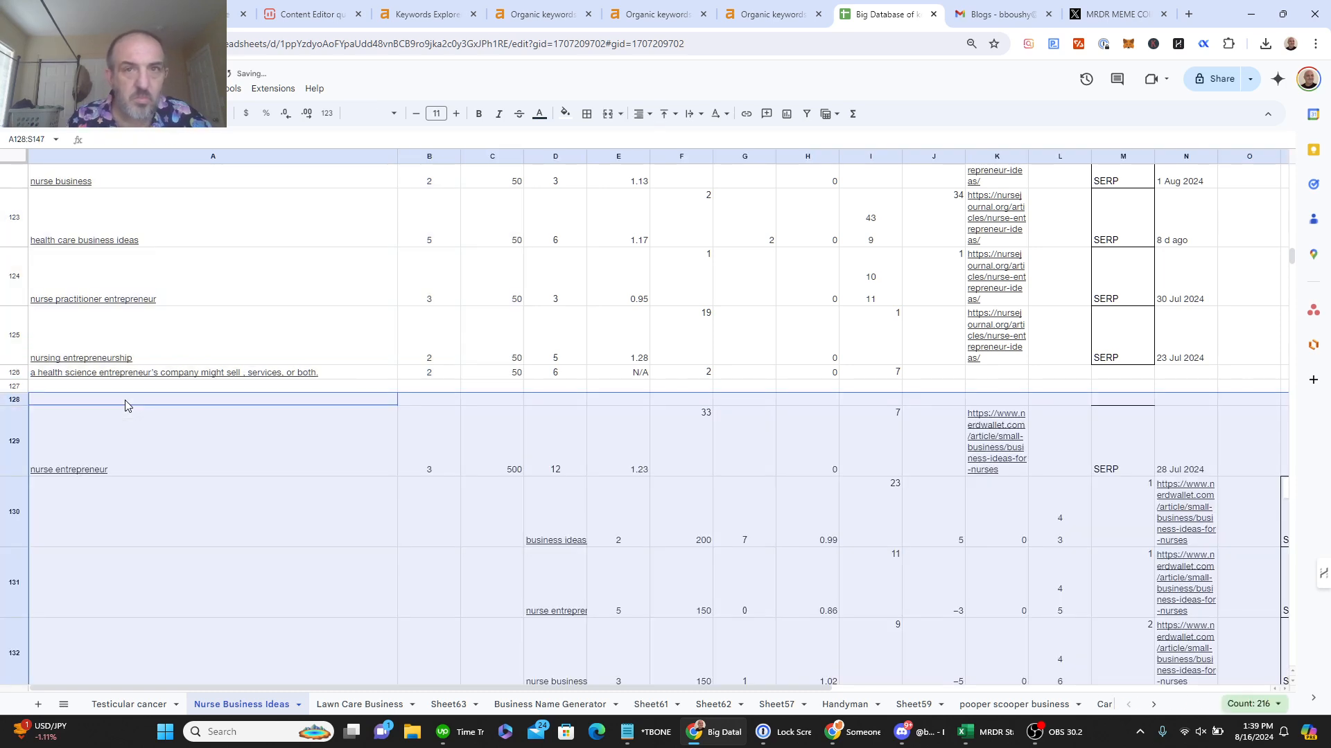
pyautogui.click(160, 482)
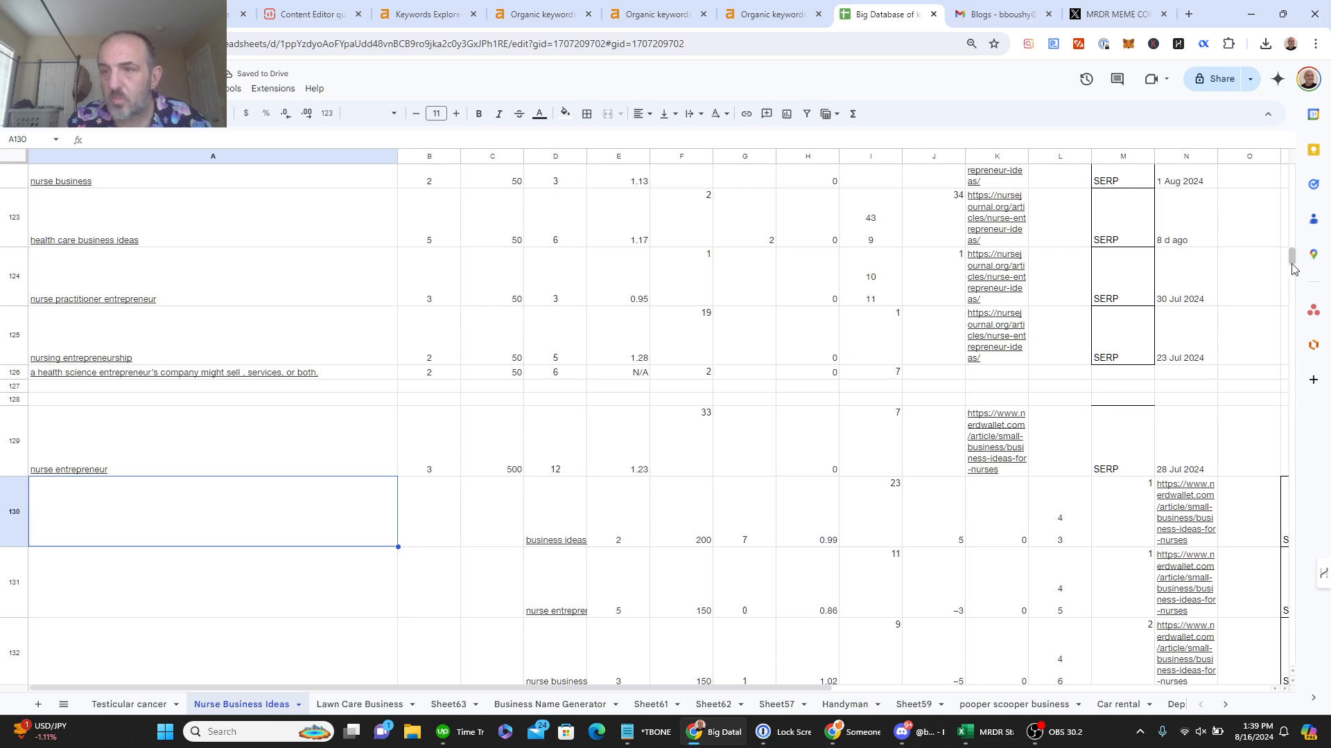
pyautogui.moveTo(1292, 260); pyautogui.dragTo(1291, 305)
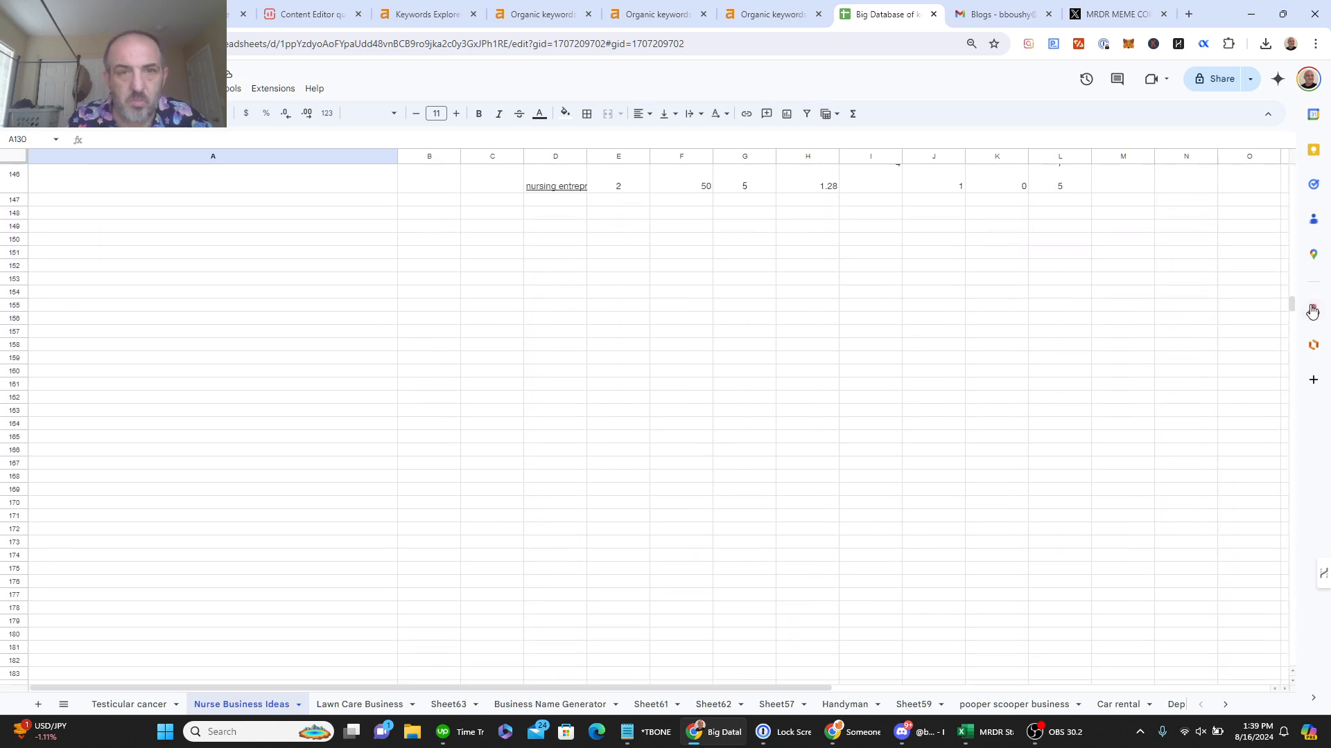
# Step: Delete cells A130:C146 with shift left so NerdWallet's keywords sit in column A
pyautogui.keyDown('shift'); pyautogui.click(474, 193); pyautogui.keyUp('shift')
pyautogui.rightClick(472, 189)
pyautogui.moveTo(619, 411)
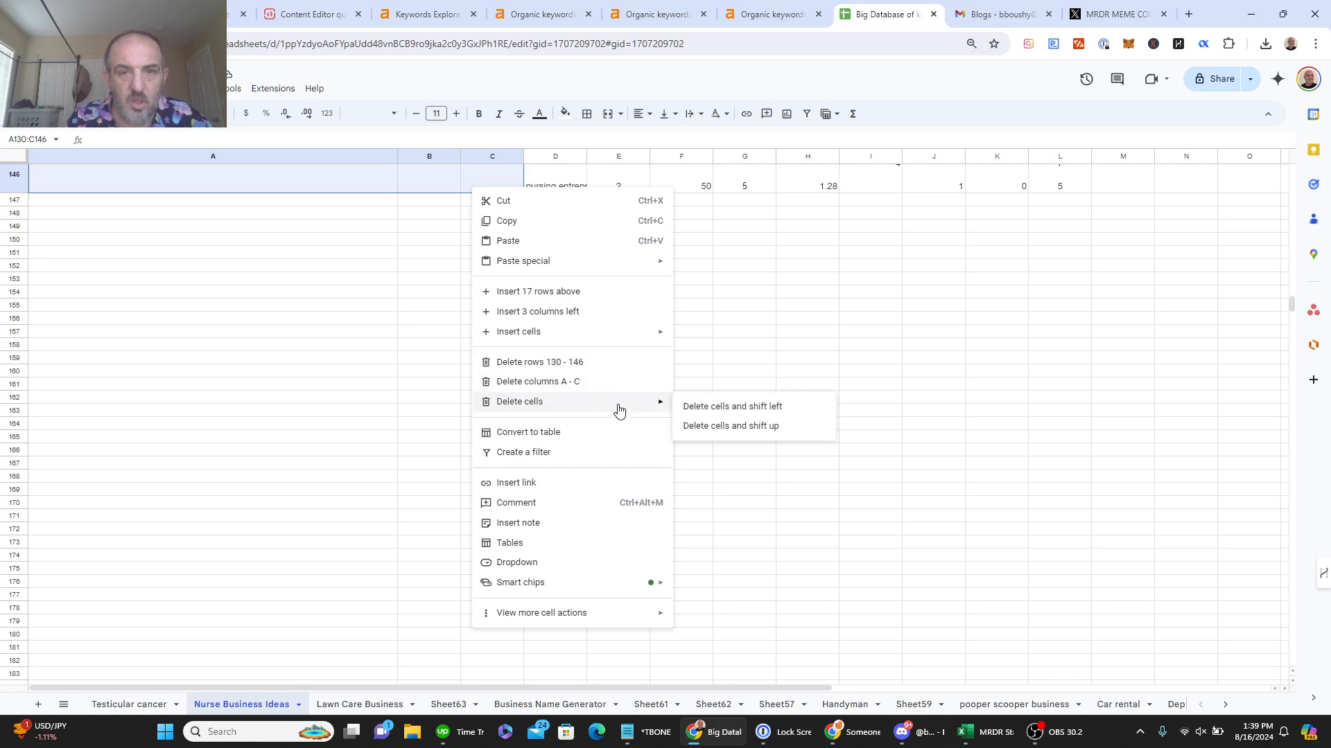
pyautogui.click(732, 407)
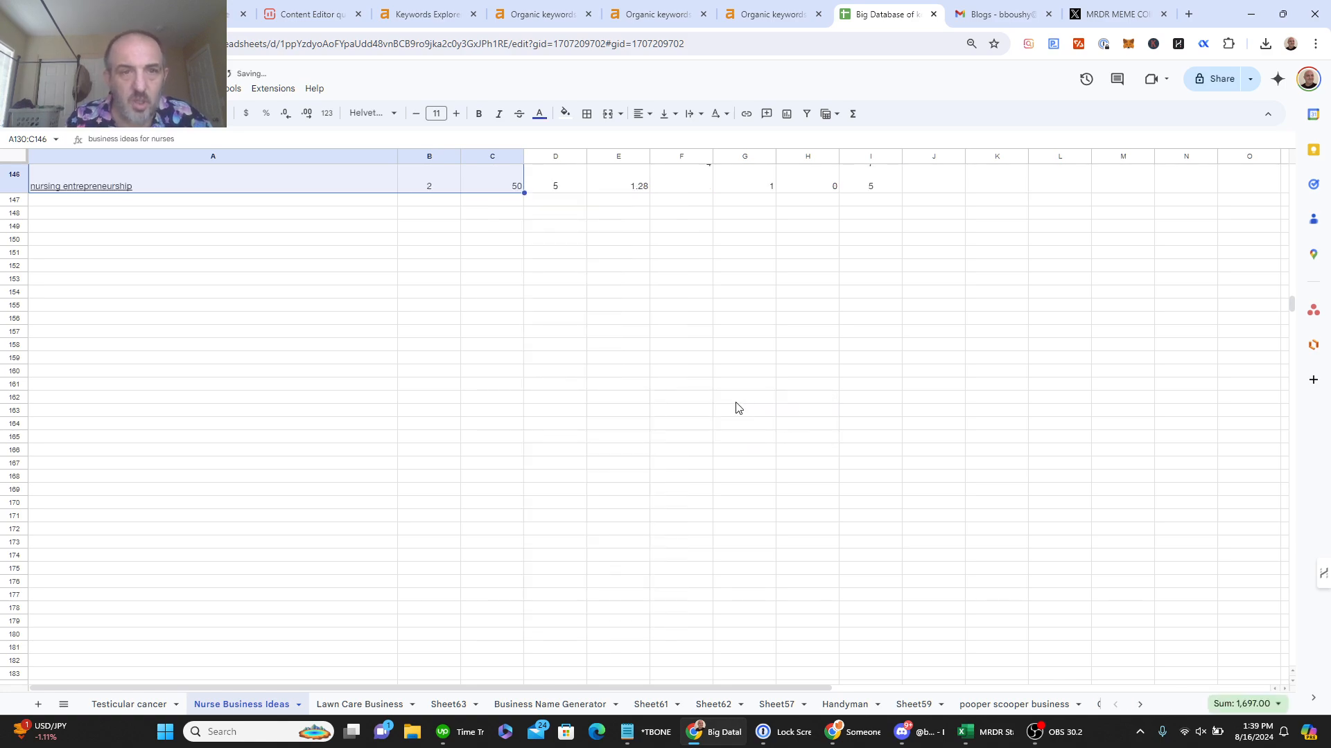
pyautogui.moveTo(1291, 306); pyautogui.dragTo(1277, 131)
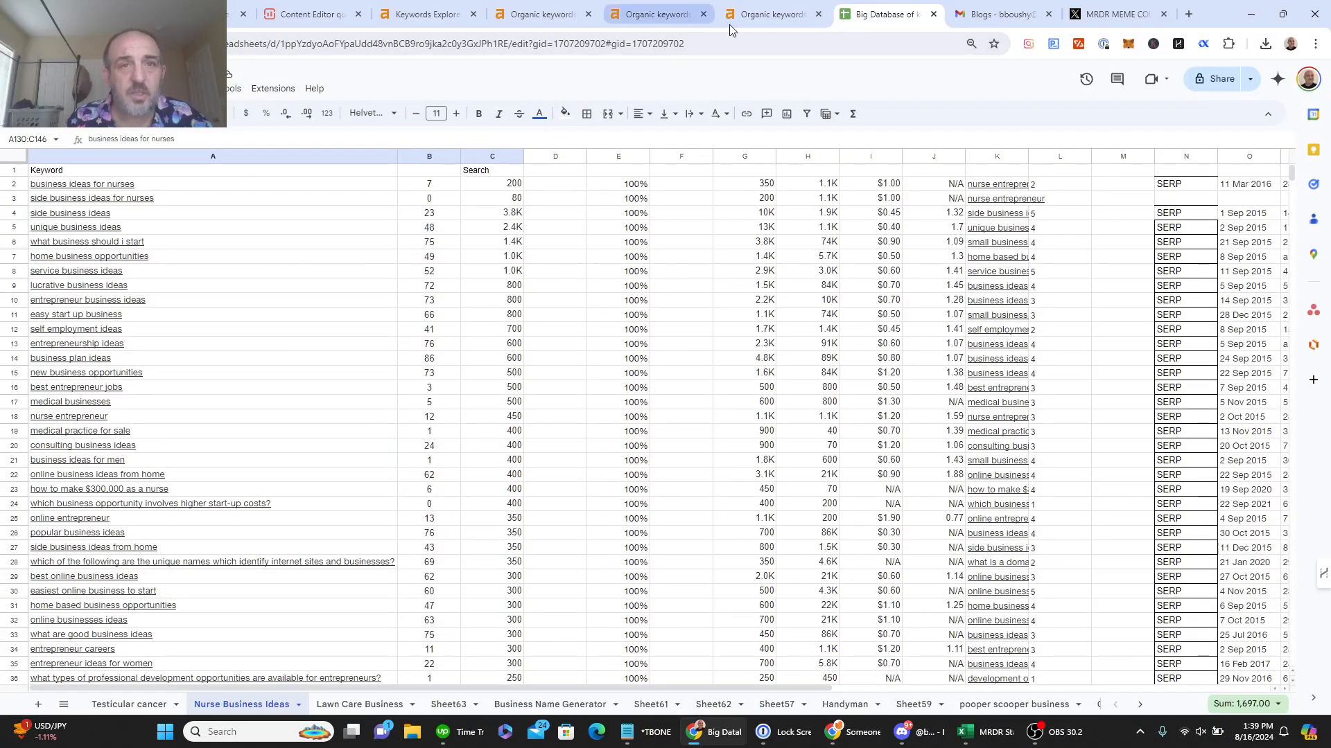
# Step: Sort nursenextdoorfranchise's keywords by volume, filter to top 10 (58 keywords), and select the rows
pyautogui.click(750, 23)
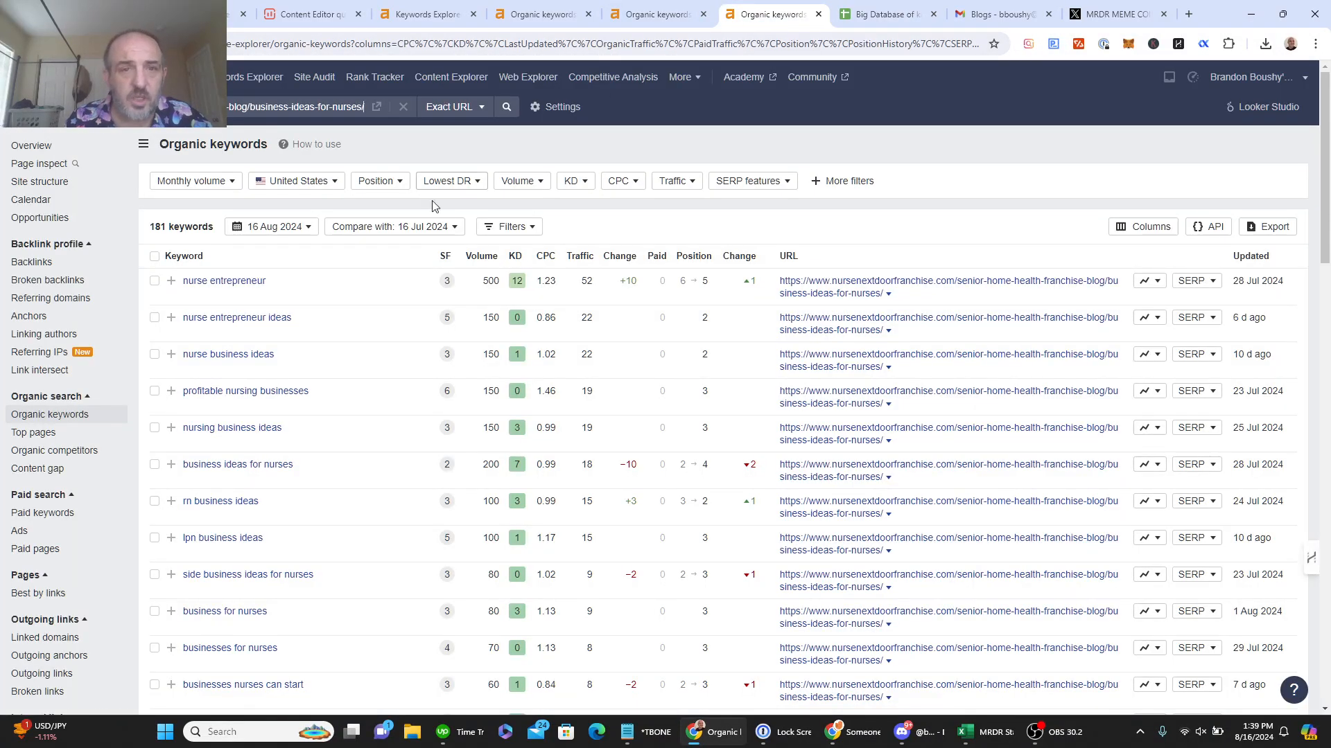
pyautogui.click(473, 257)
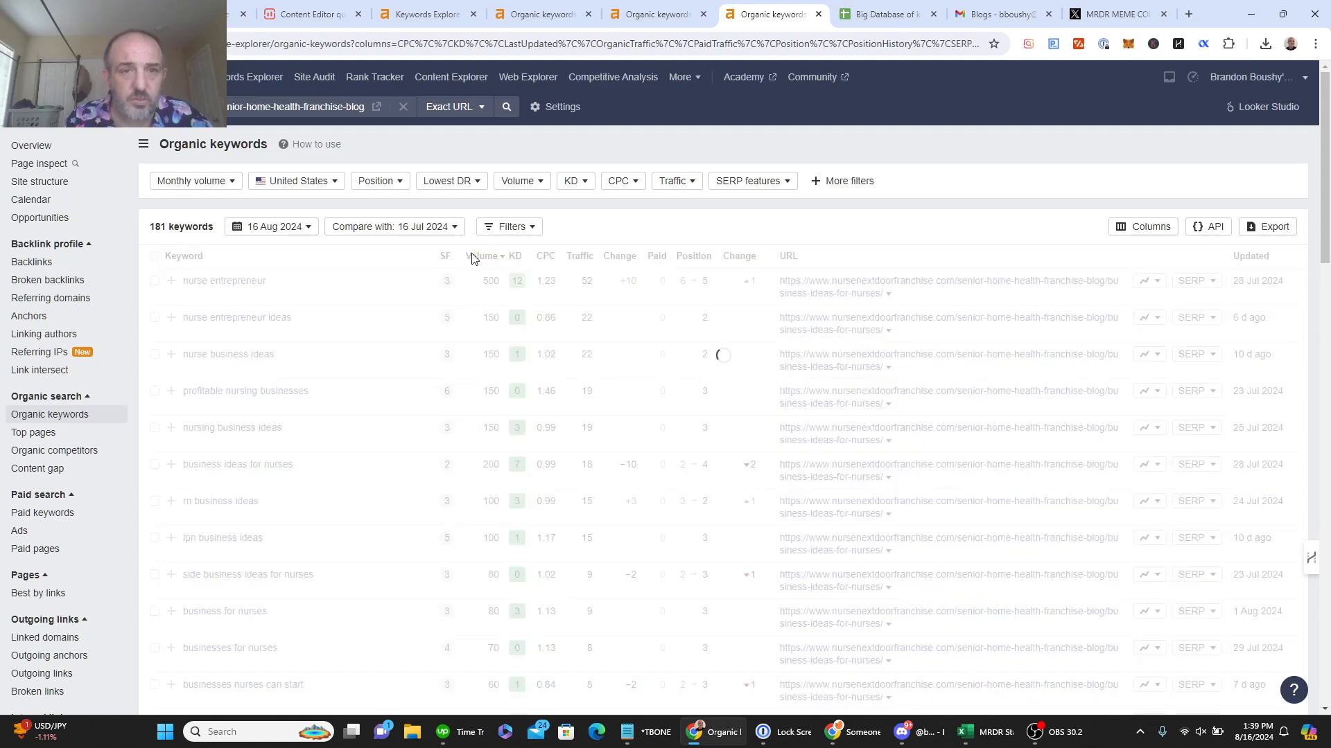
pyautogui.click(386, 181)
pyautogui.click(401, 230)
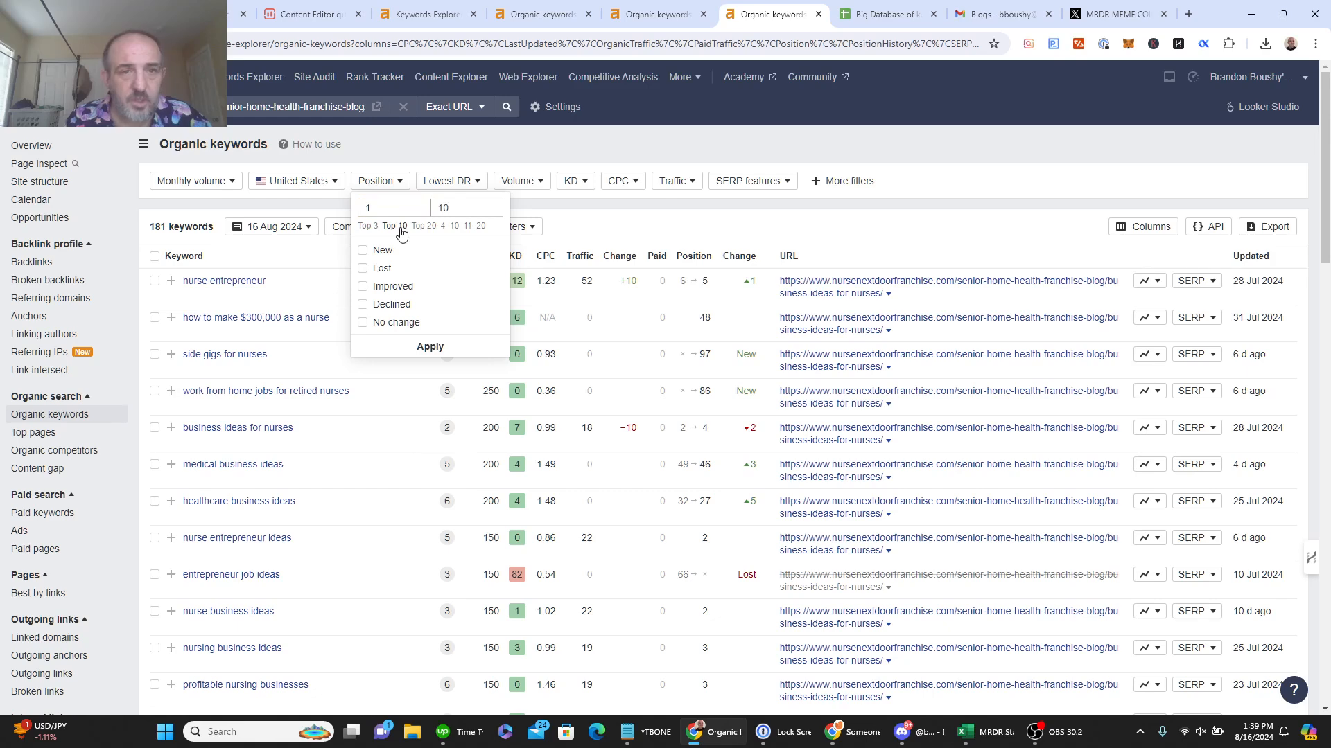
pyautogui.click(429, 351)
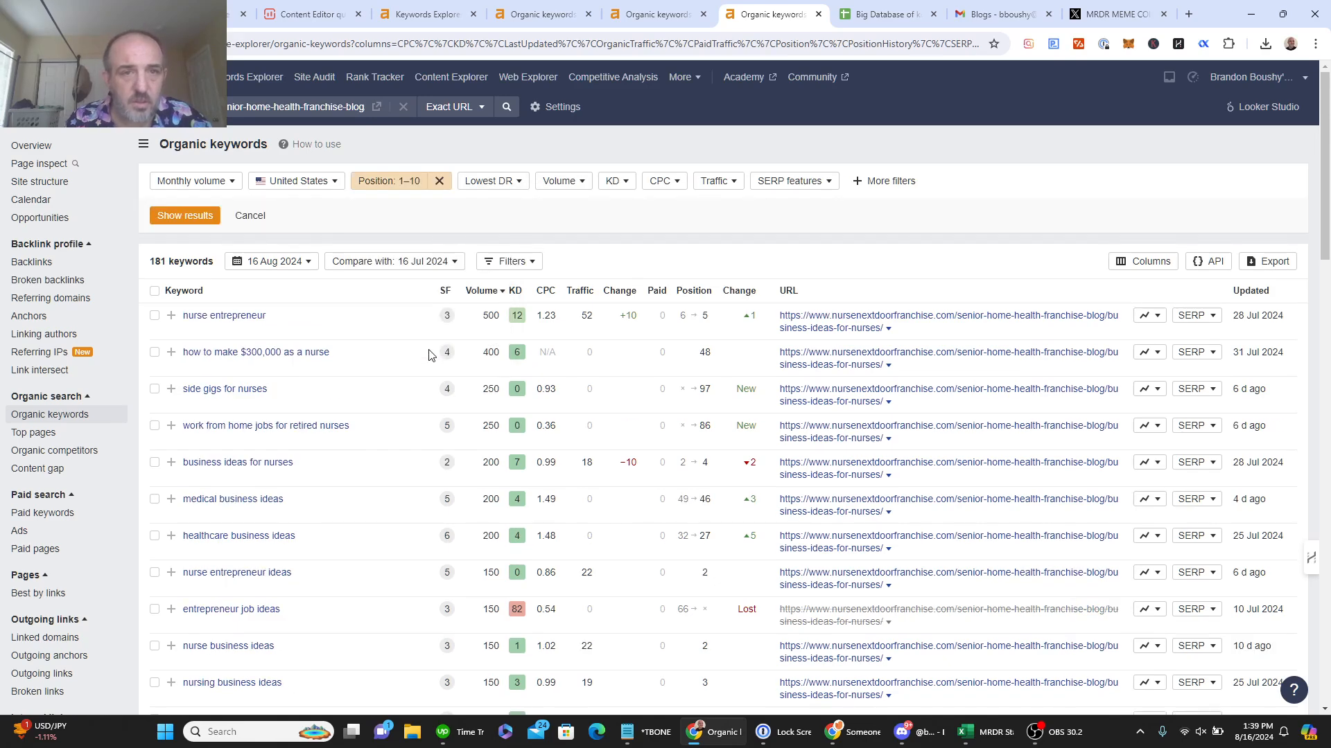
pyautogui.click(185, 216)
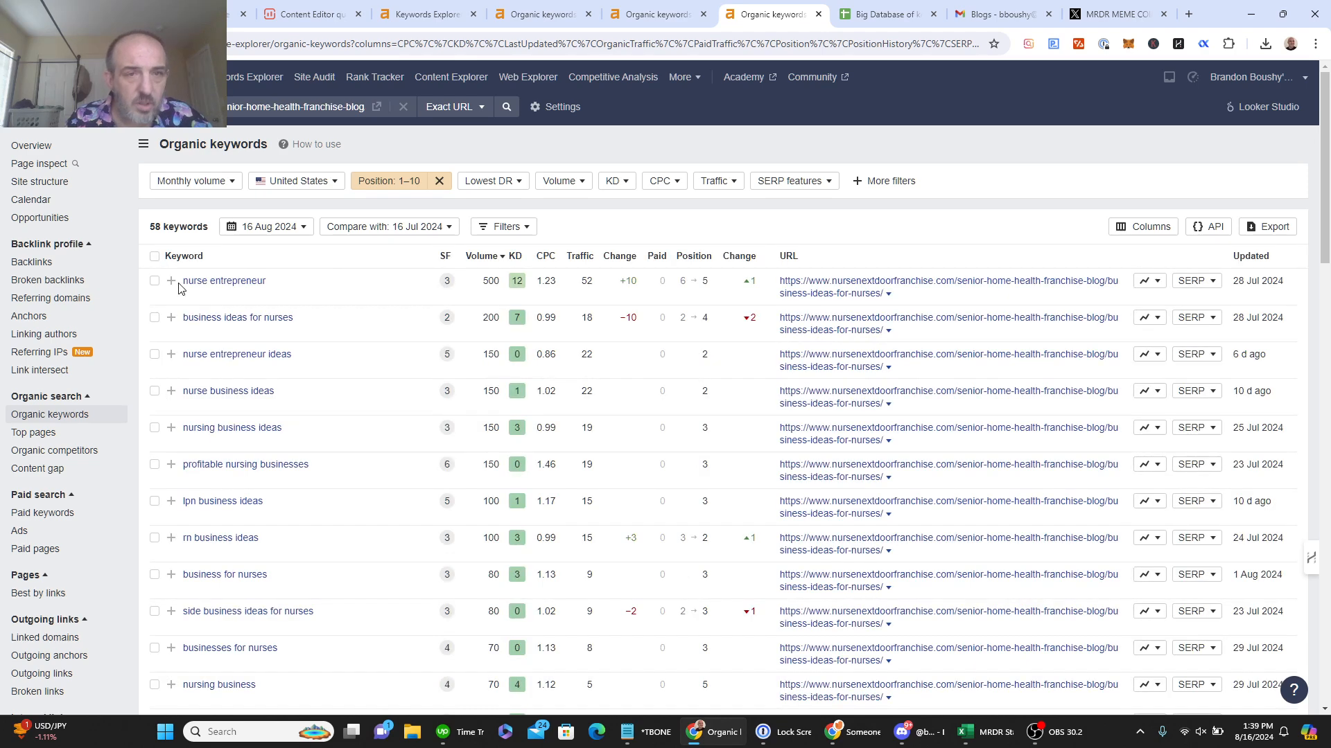
pyautogui.moveTo(178, 282); pyautogui.dragTo(739, 528)
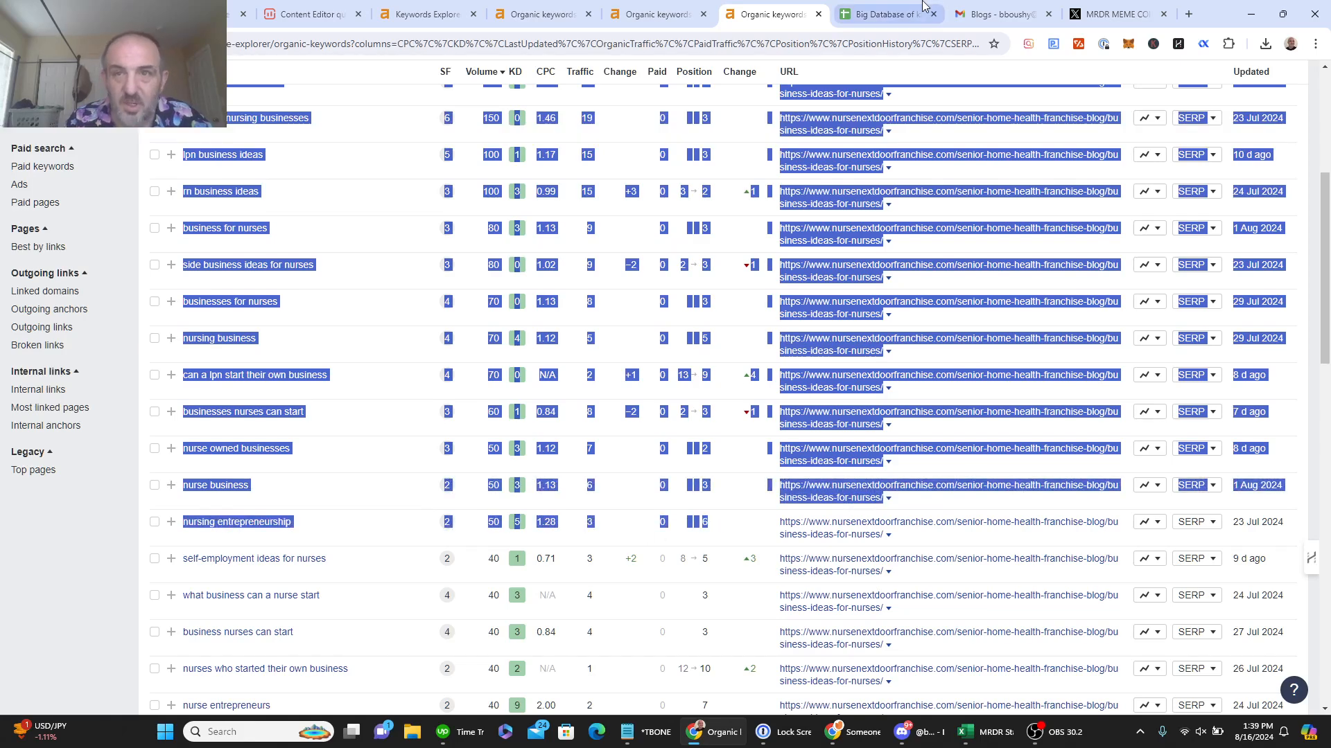
pyautogui.click(883, 24)
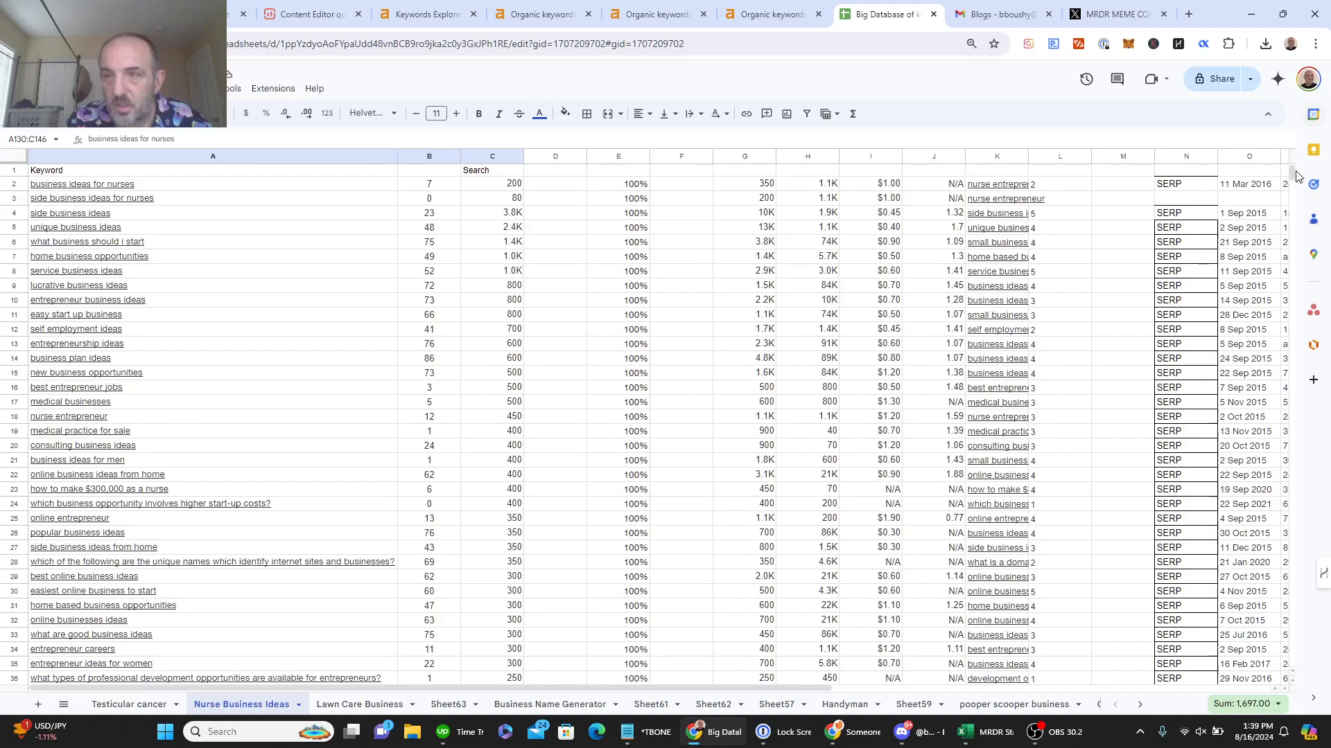
# Step: Paste the copied nursenextdoorfranchise keyword rows at cell A148
pyautogui.moveTo(1292, 170); pyautogui.dragTo(1313, 303)
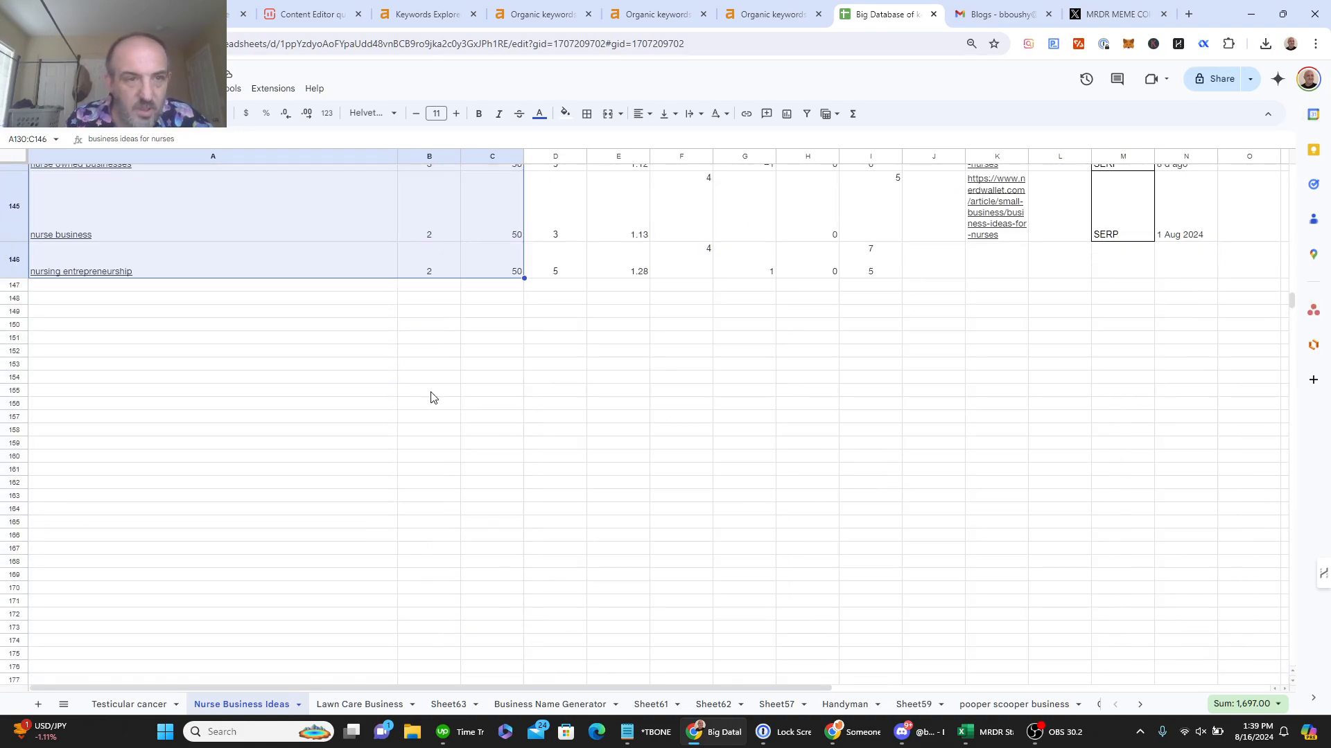
pyautogui.click(125, 300)
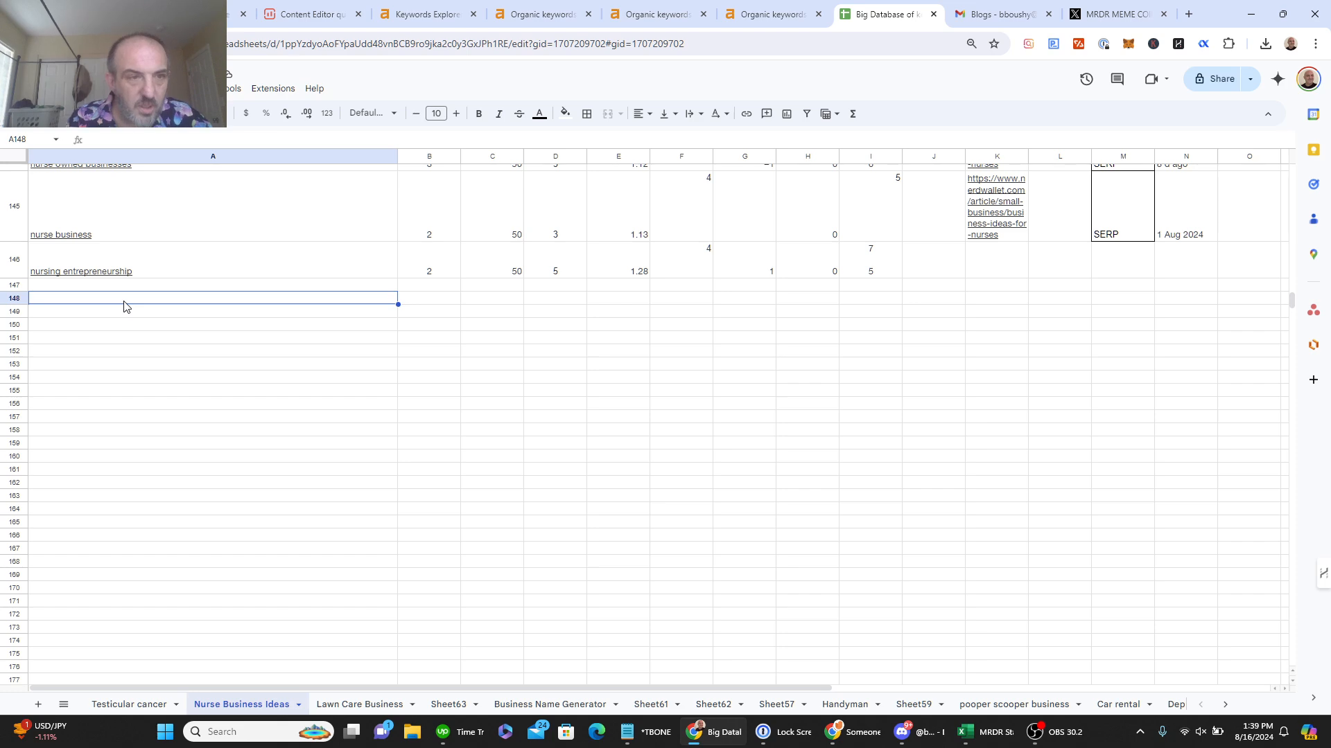
pyautogui.hotkey('ctrl', 'v')
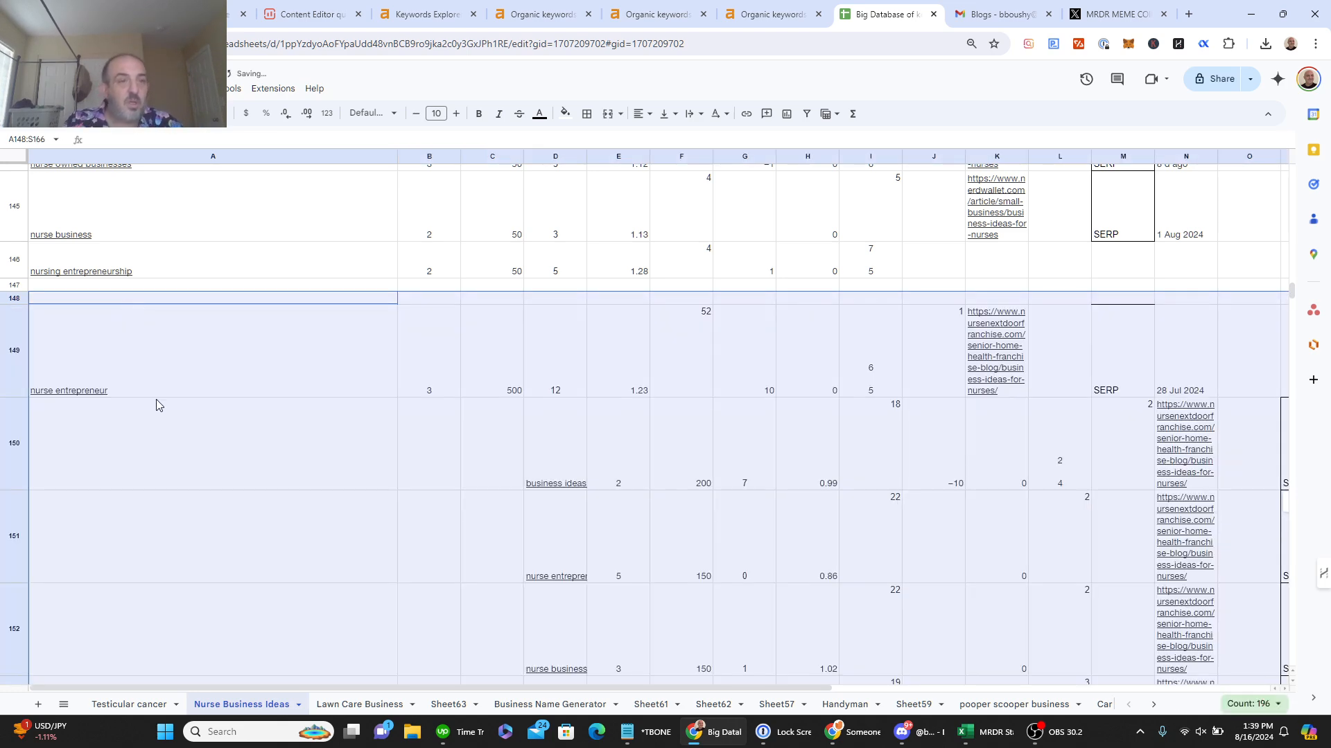
# Step: Delete the blank cells A150:C165 so the pasted keywords align in column A
pyautogui.click(166, 434)
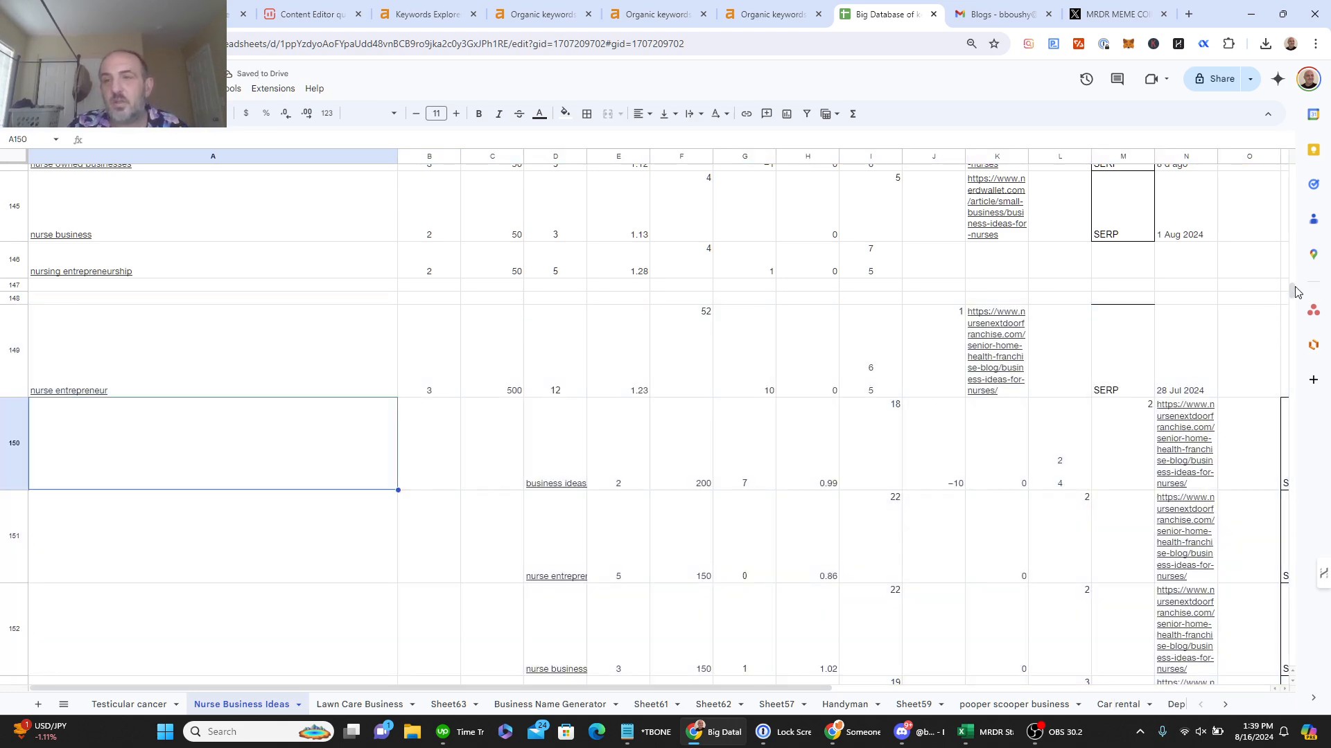
pyautogui.moveTo(1294, 292); pyautogui.dragTo(1298, 340)
pyautogui.keyDown('shift'); pyautogui.click(474, 270); pyautogui.keyUp('shift')
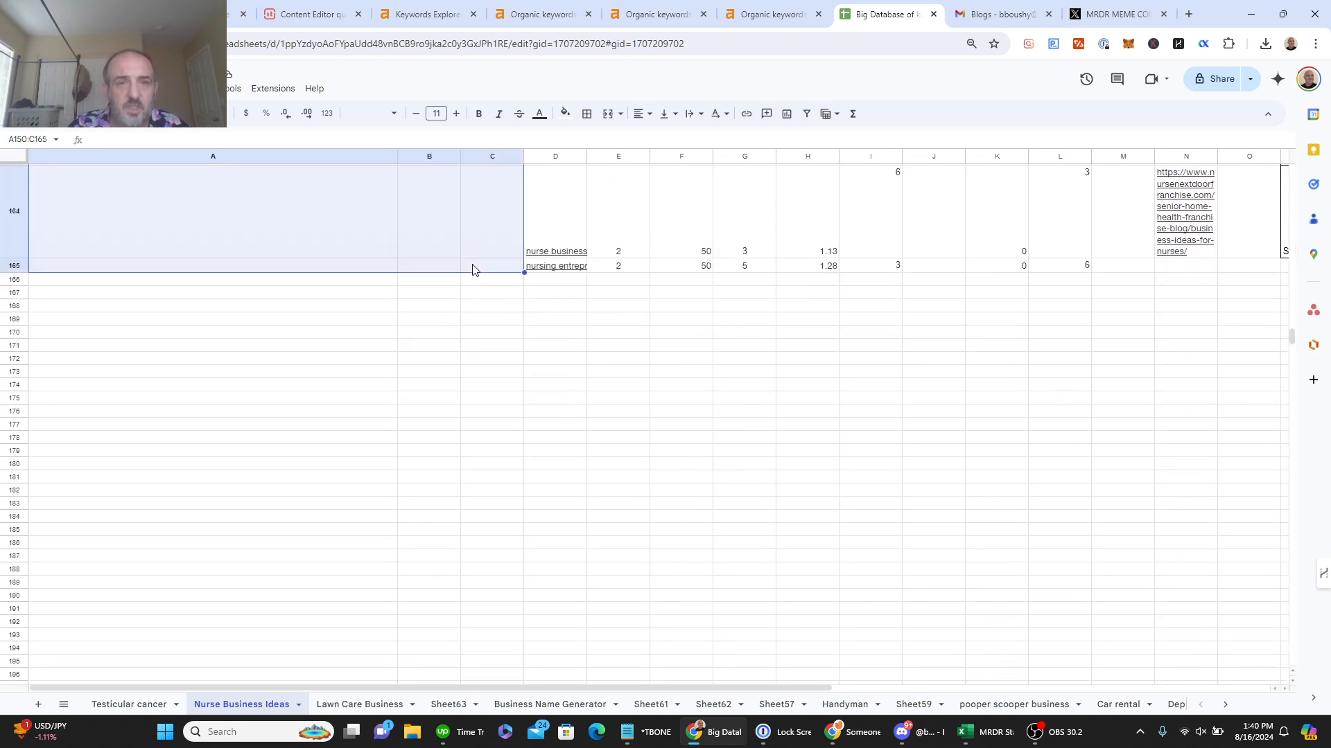
pyautogui.click(474, 269)
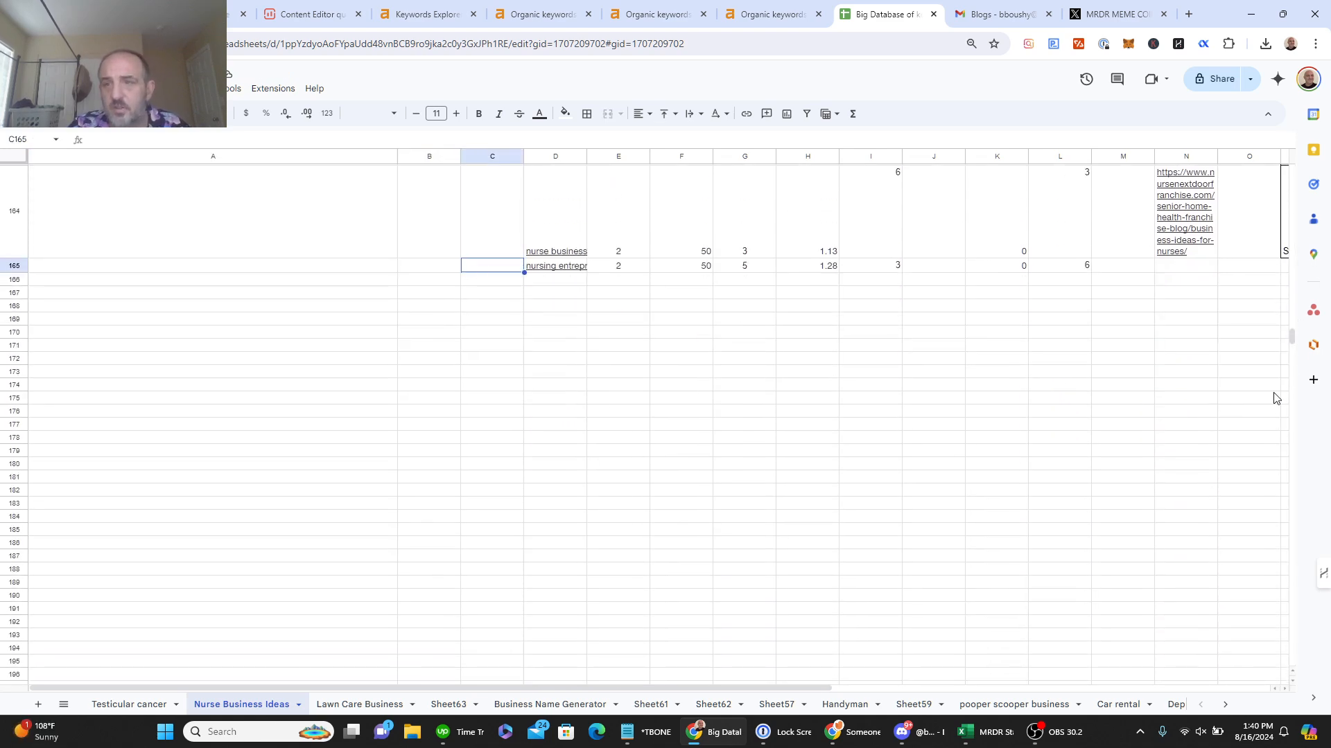
pyautogui.moveTo(1292, 337); pyautogui.dragTo(1293, 288)
pyautogui.keyDown('shift'); pyautogui.click(246, 596); pyautogui.keyUp('shift')
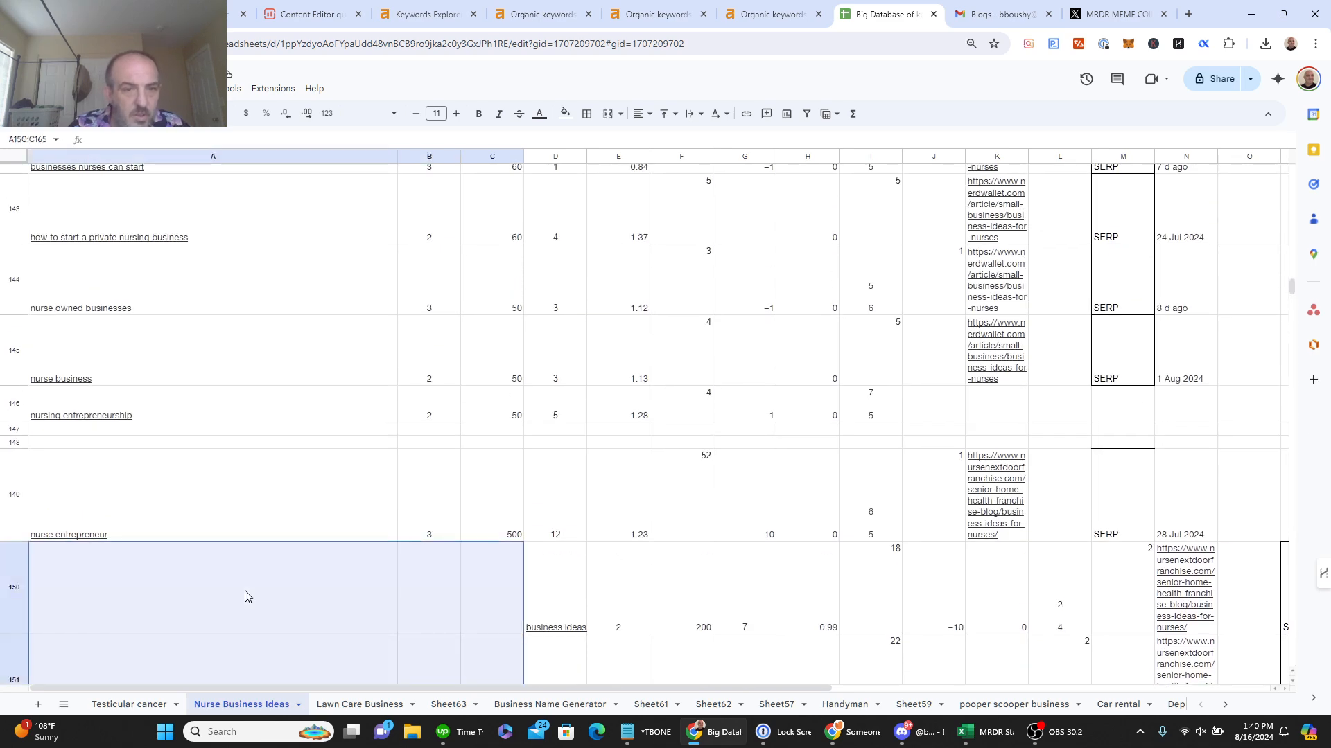
pyautogui.rightClick(246, 596)
pyautogui.moveTo(397, 373)
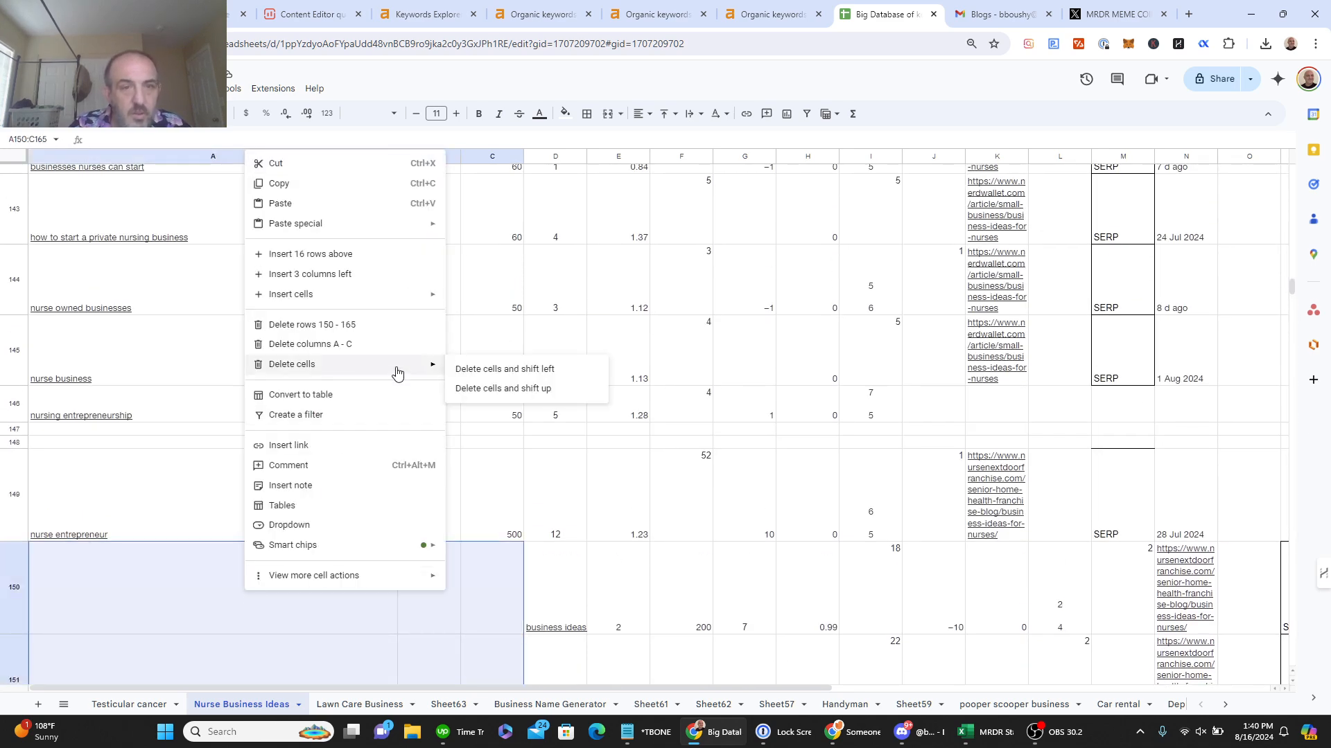
pyautogui.click(510, 386)
pyautogui.click(507, 374)
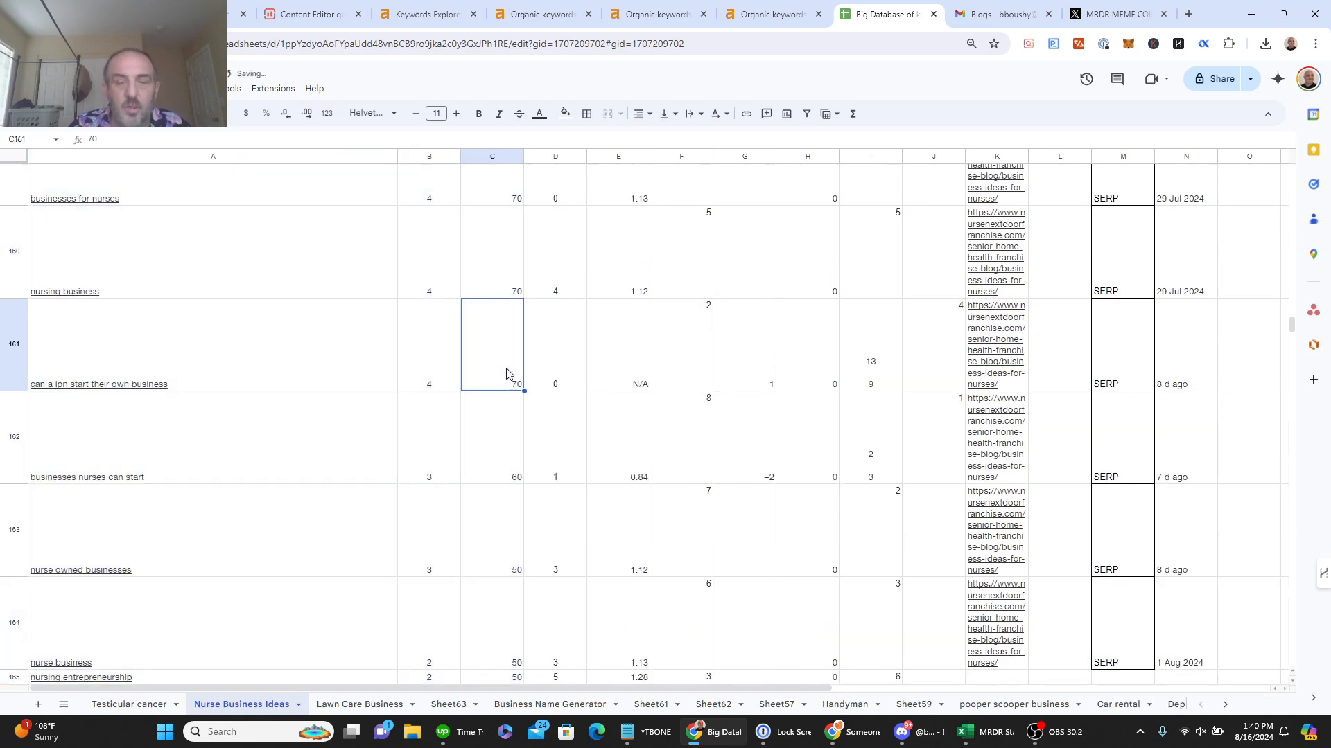
pyautogui.moveTo(1291, 324); pyautogui.dragTo(1294, 167)
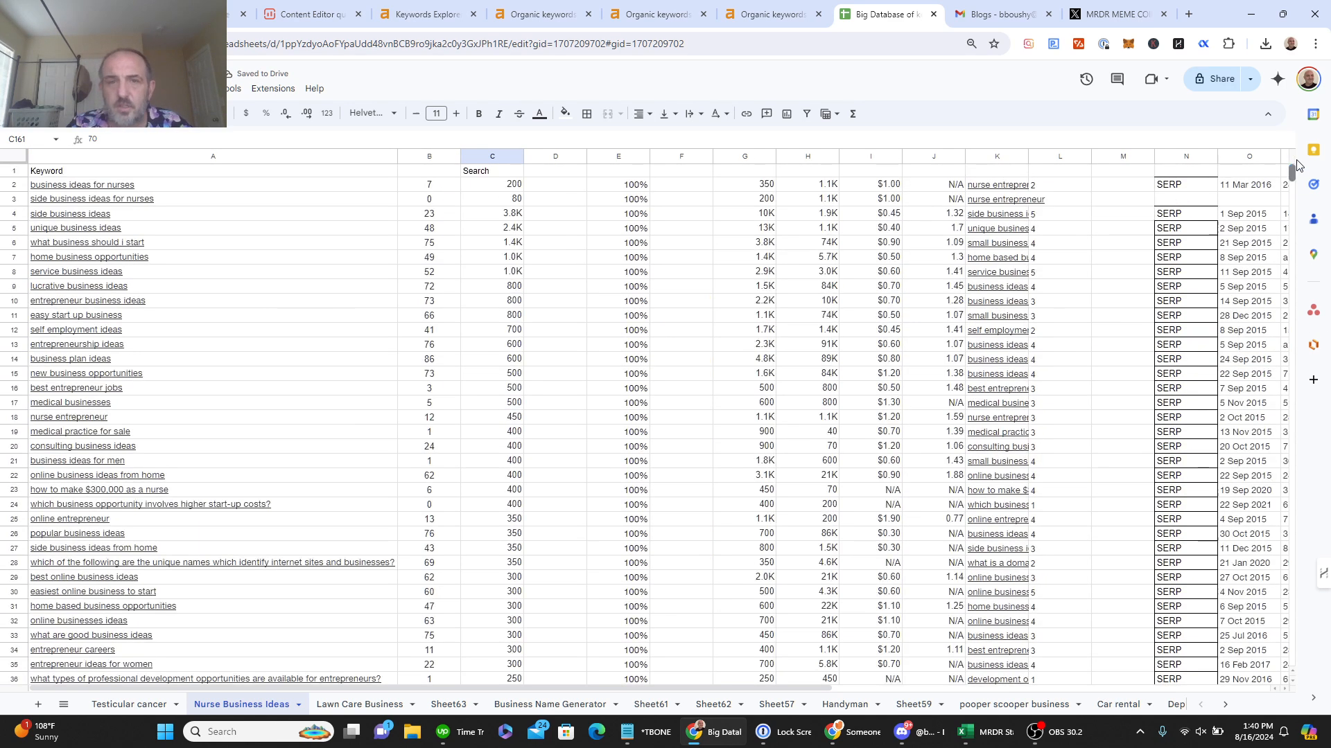
# Step: Freeze header row 1 and sort the sheet Z to A by the Search column C
pyautogui.click(11, 171)
pyautogui.rightClick(12, 171)
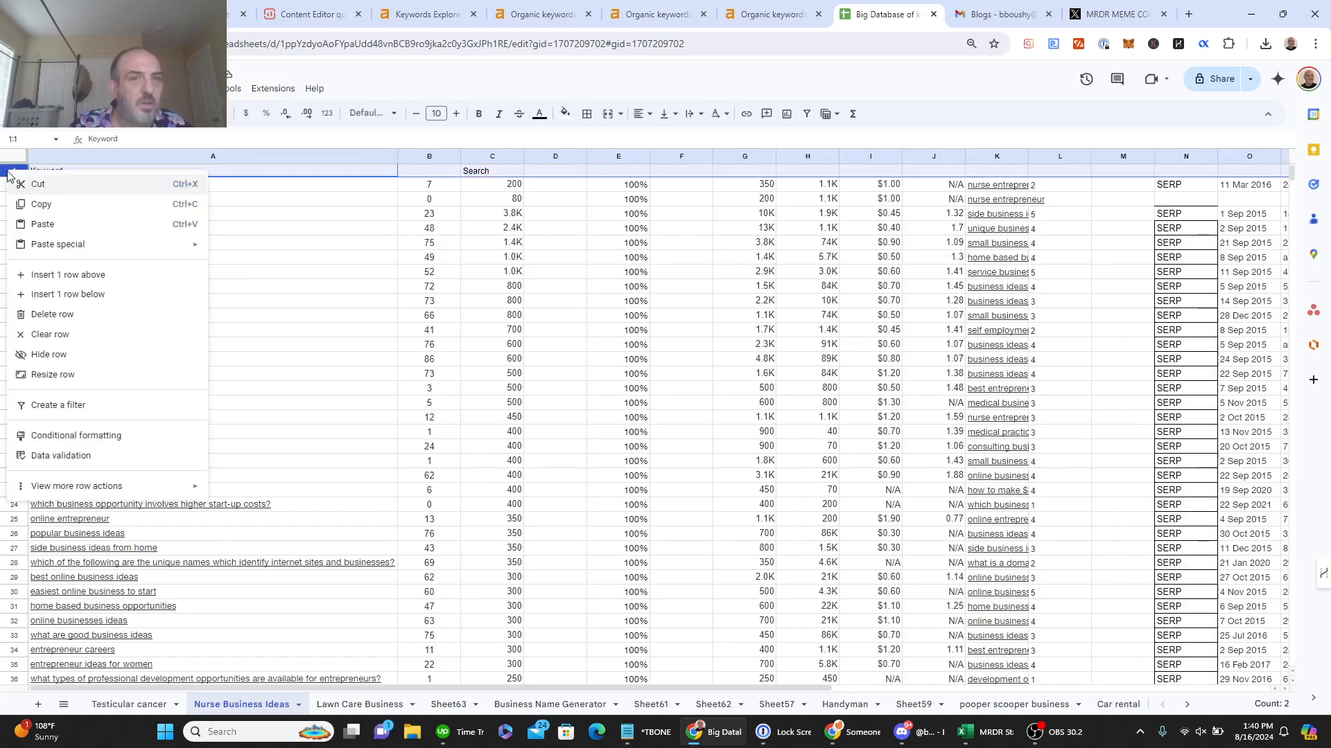
pyautogui.moveTo(133, 484)
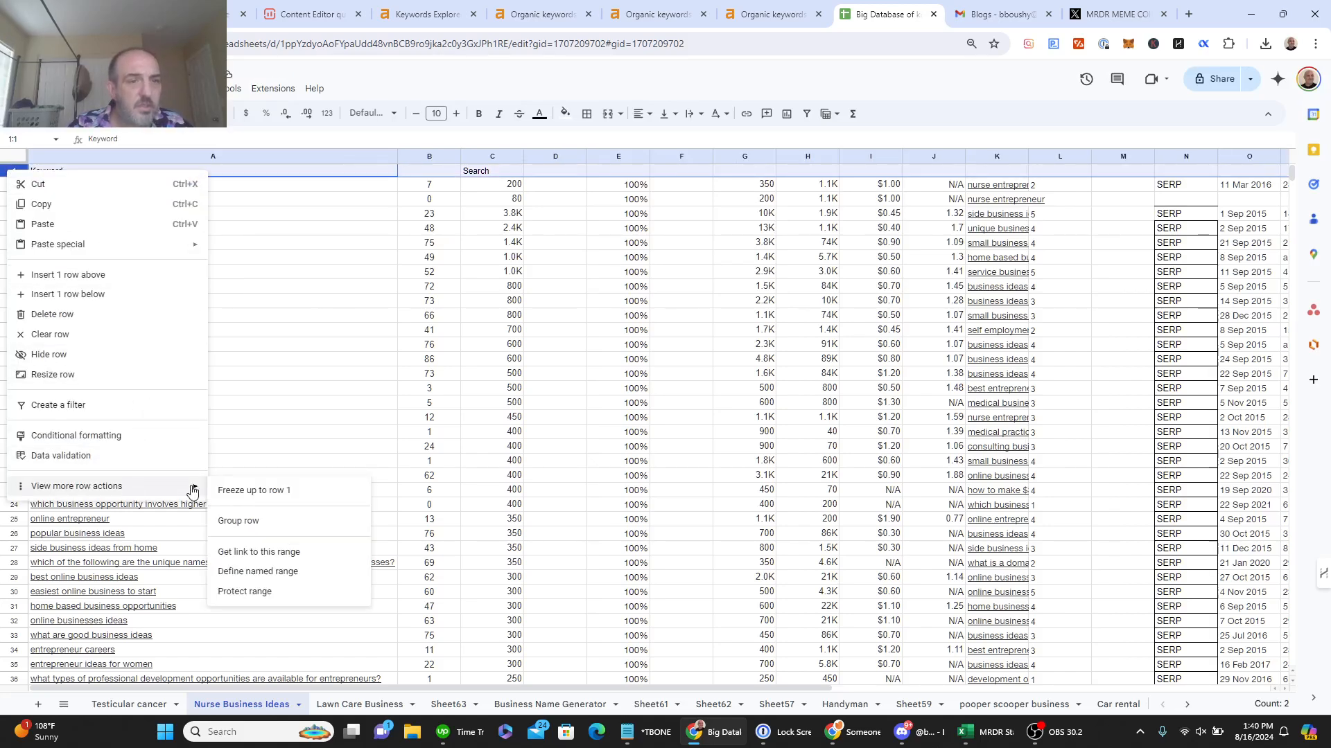
pyautogui.click(262, 491)
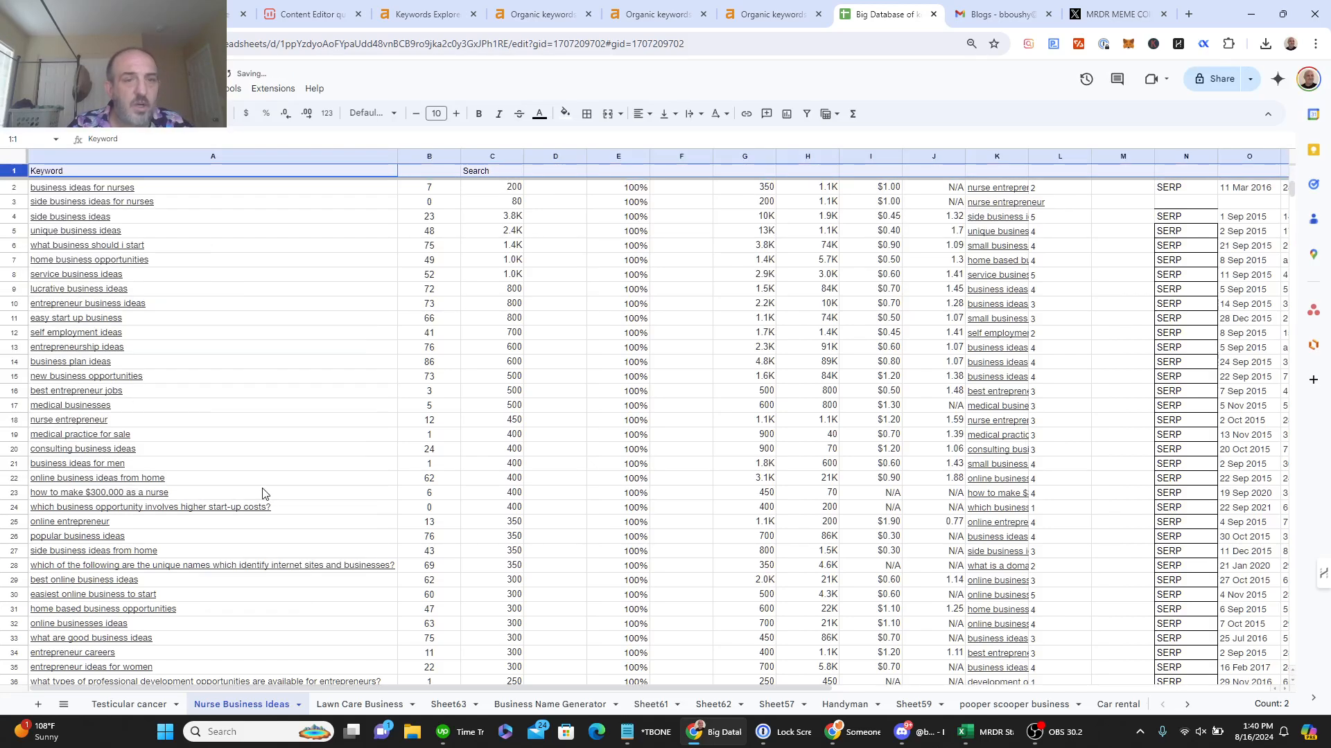
pyautogui.click(513, 159)
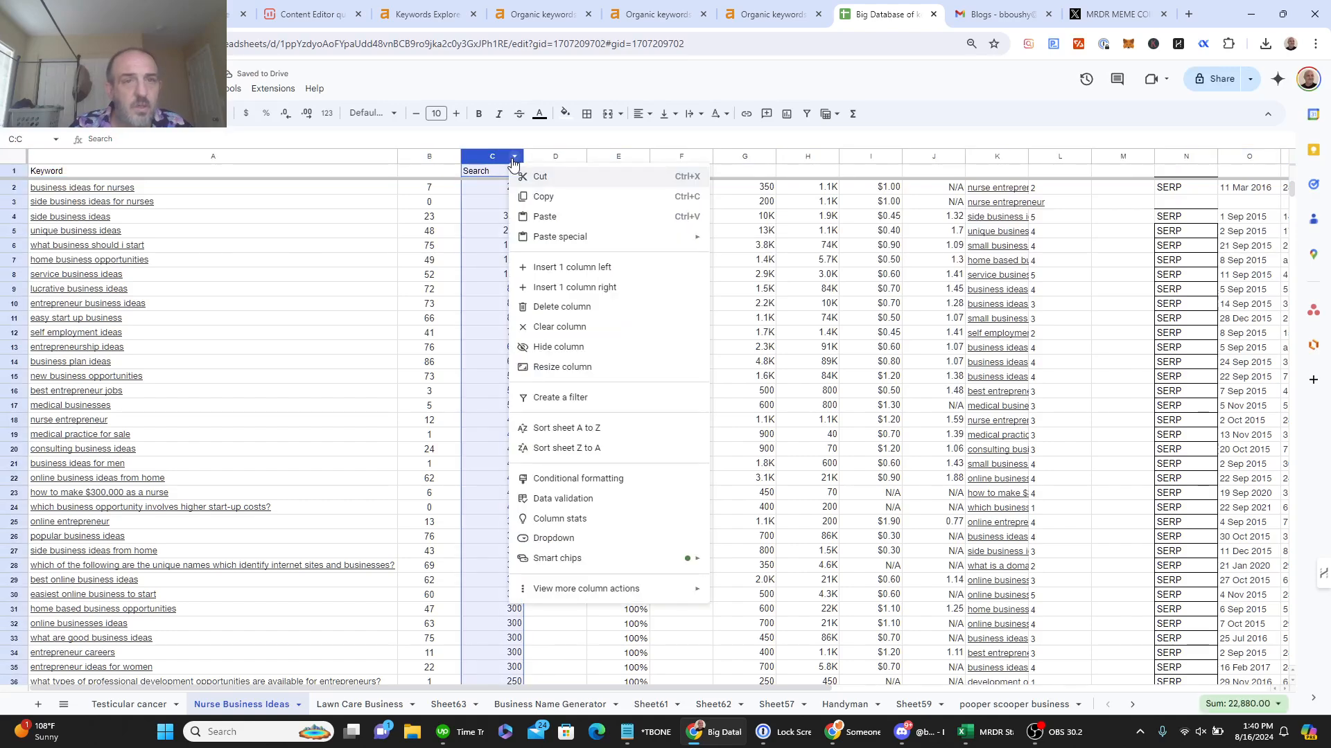
pyautogui.click(588, 448)
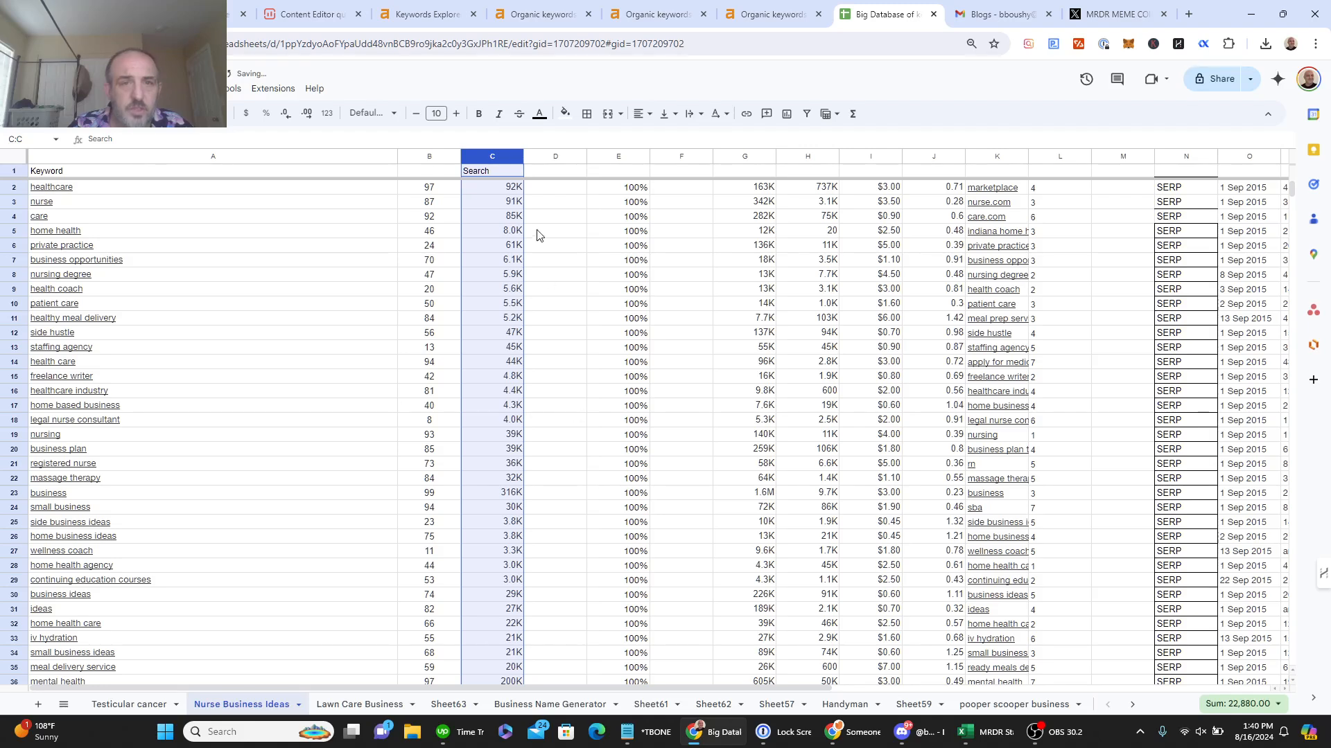
# Step: Rewrite C2–C6 search volumes as full numbers: 92000, 91000, 85000, 8000, 61000
pyautogui.click(500, 187)
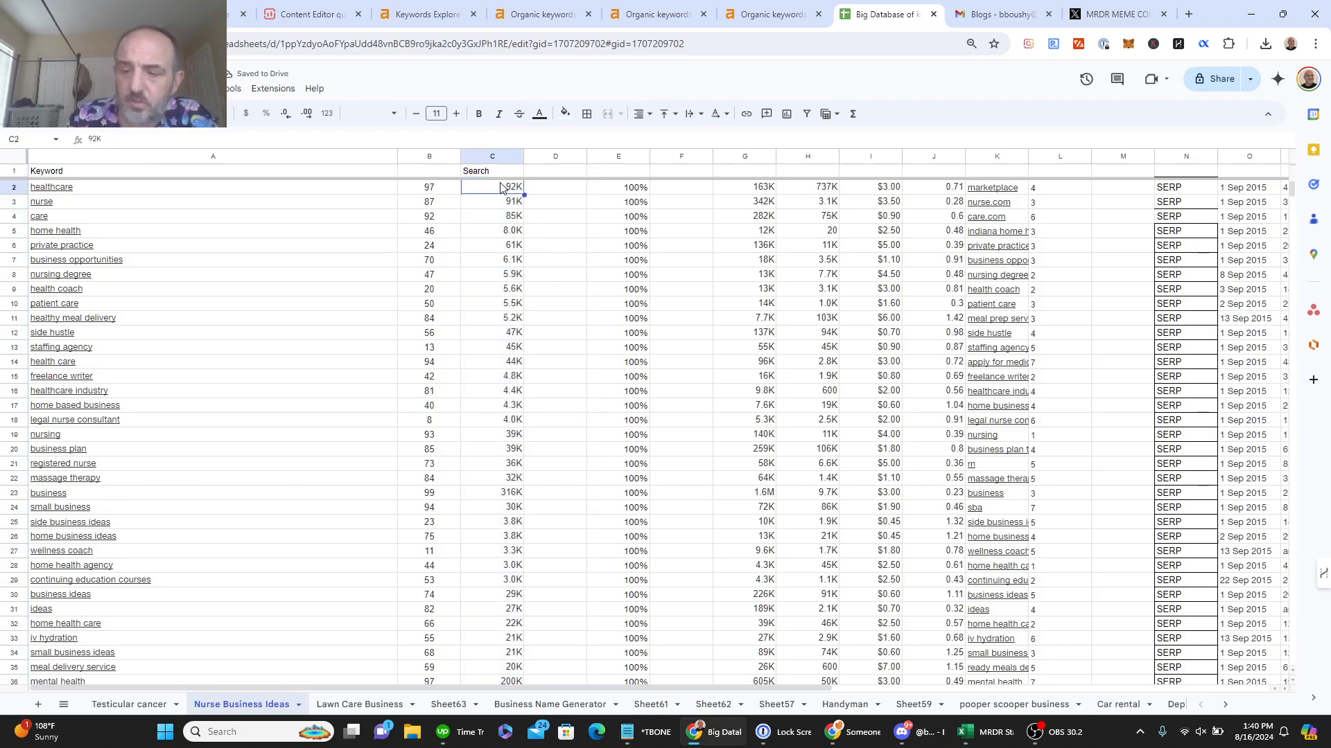
pyautogui.write('92000')
pyautogui.press('Return')
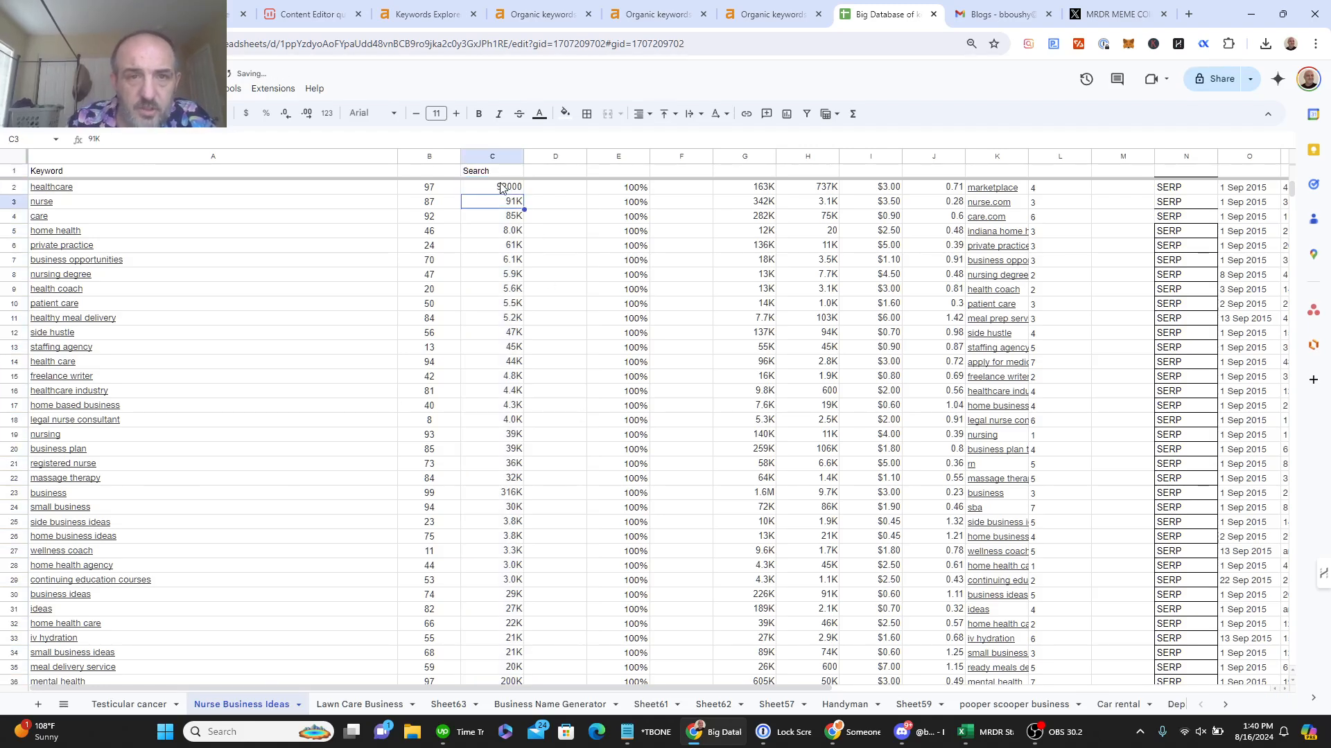
pyautogui.write('91100')
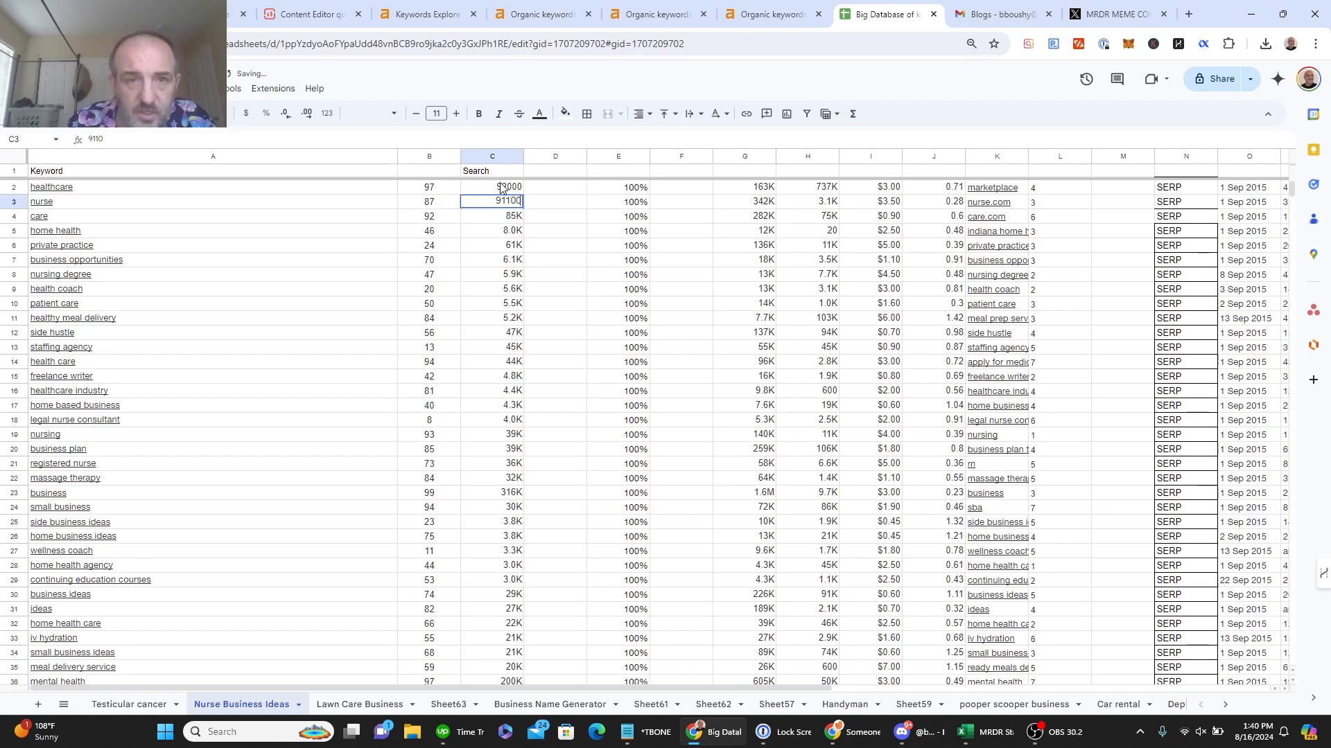
pyautogui.press('Tab')
pyautogui.press('Tab')
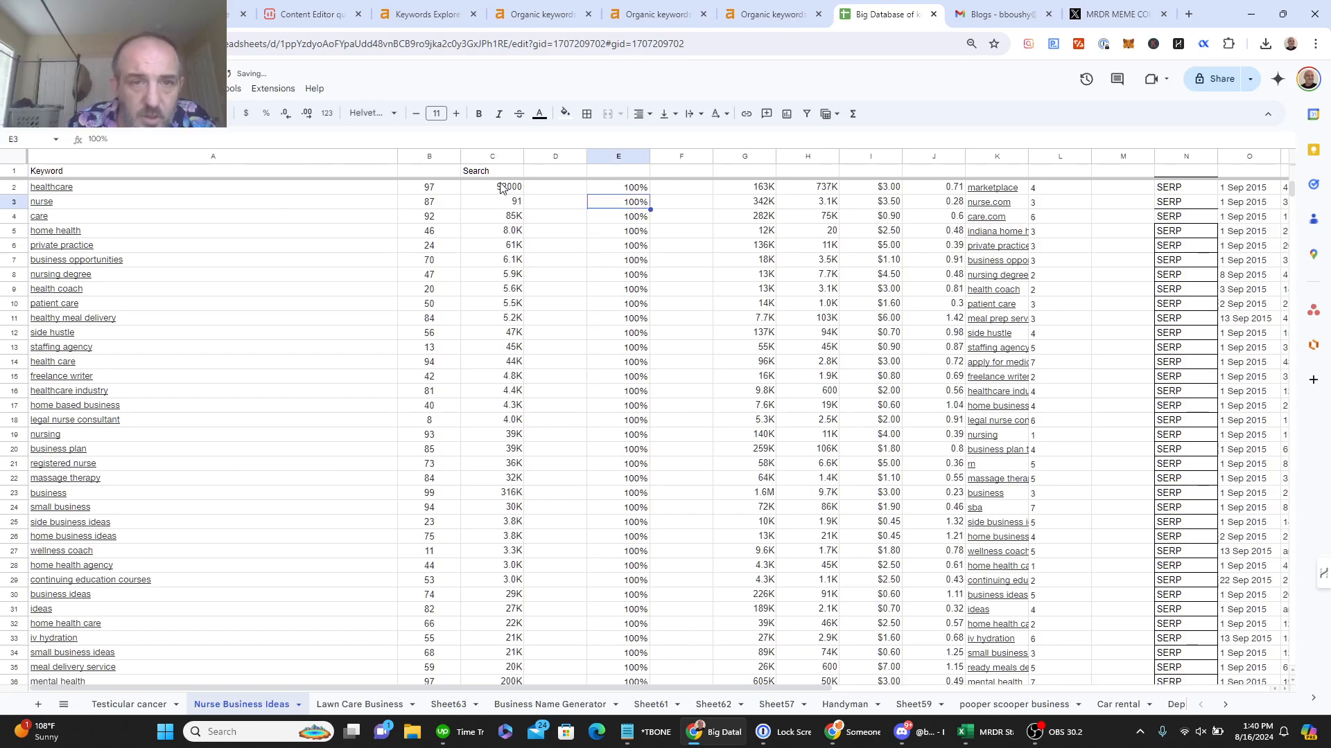
pyautogui.click(506, 203)
pyautogui.write('91000')
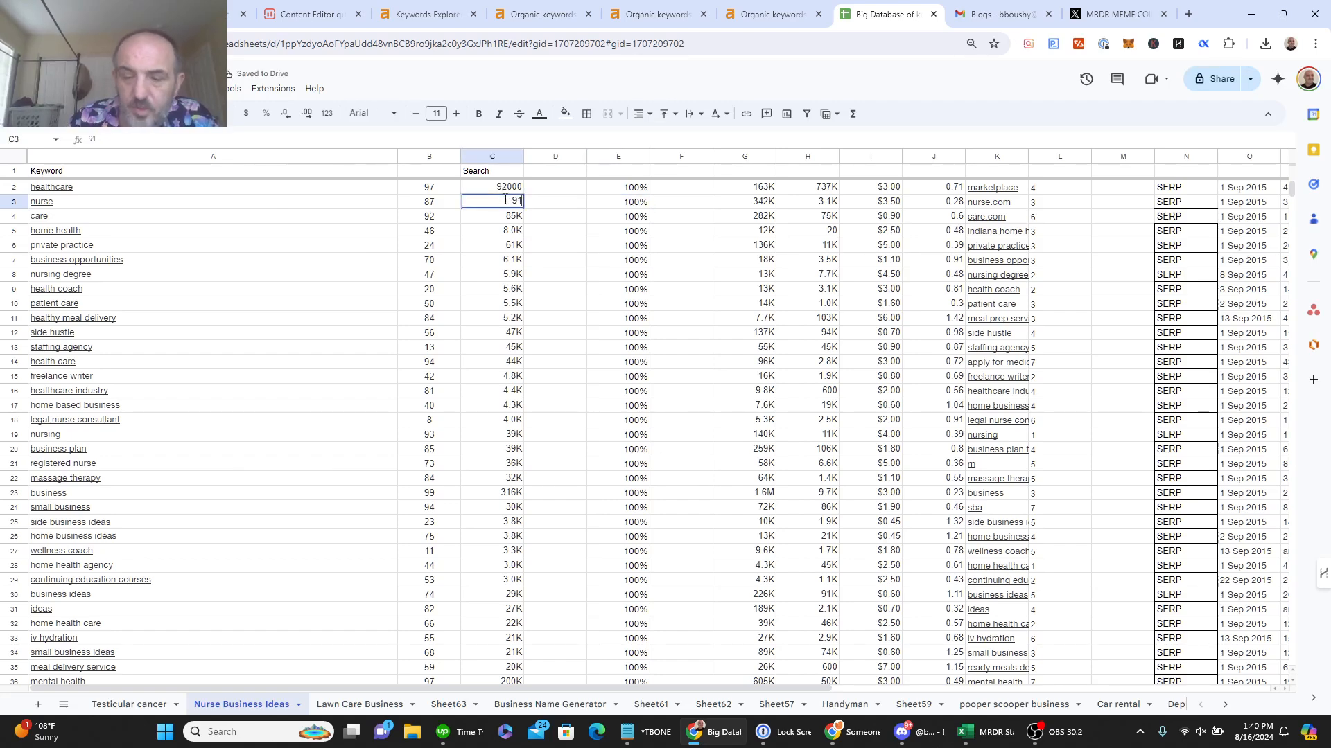
pyautogui.press('Return')
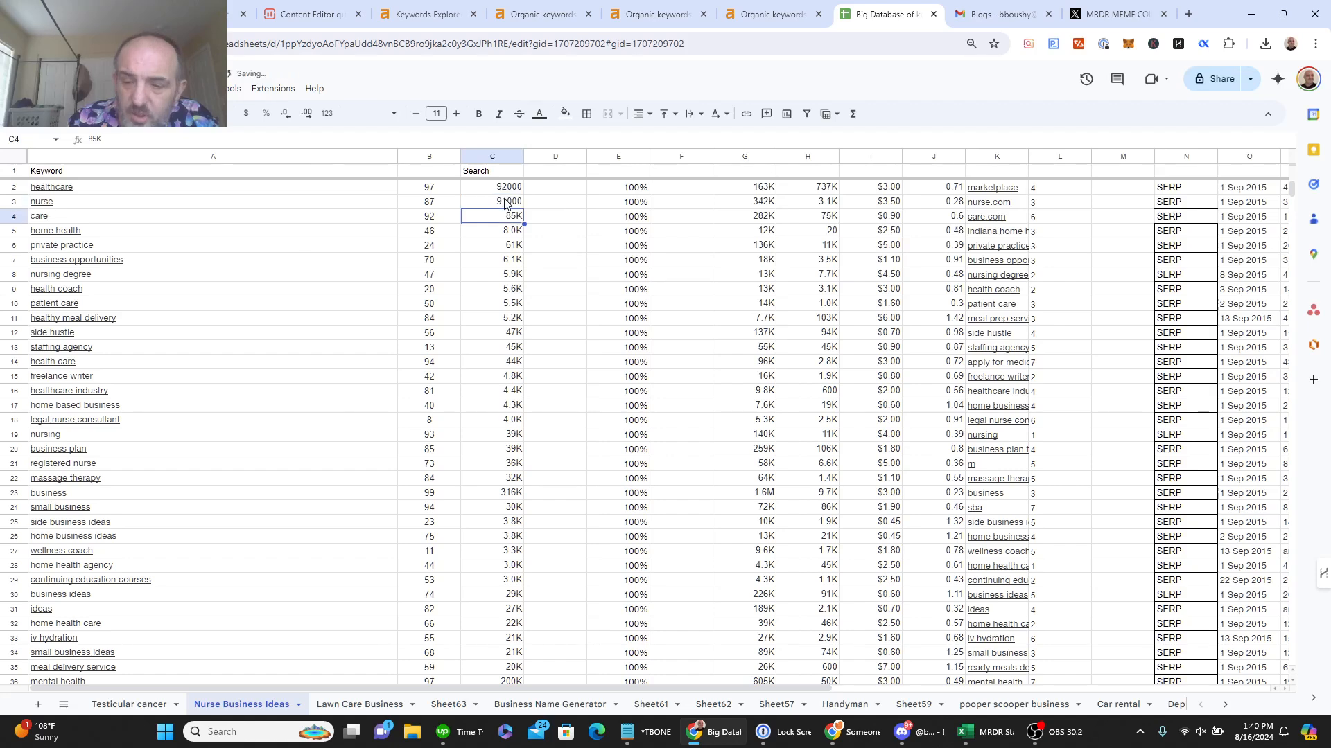
pyautogui.write('85000')
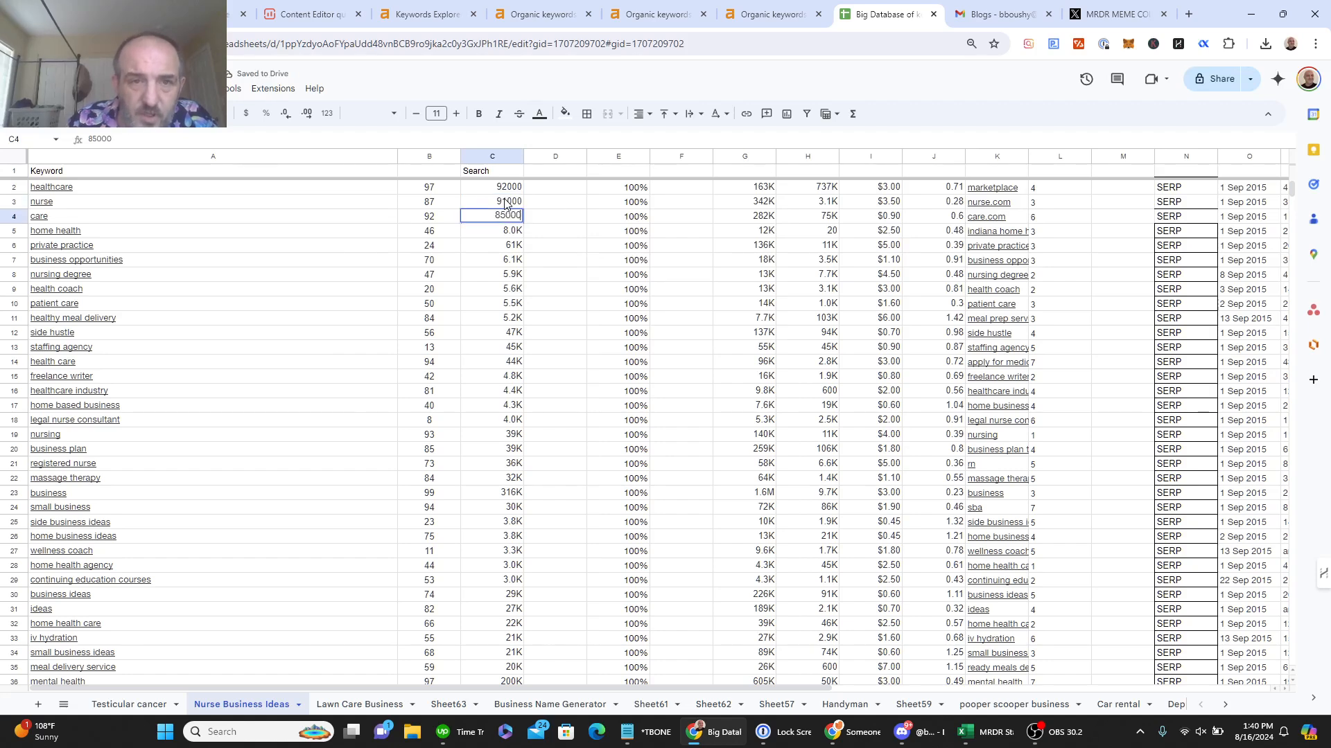
pyautogui.press('Return')
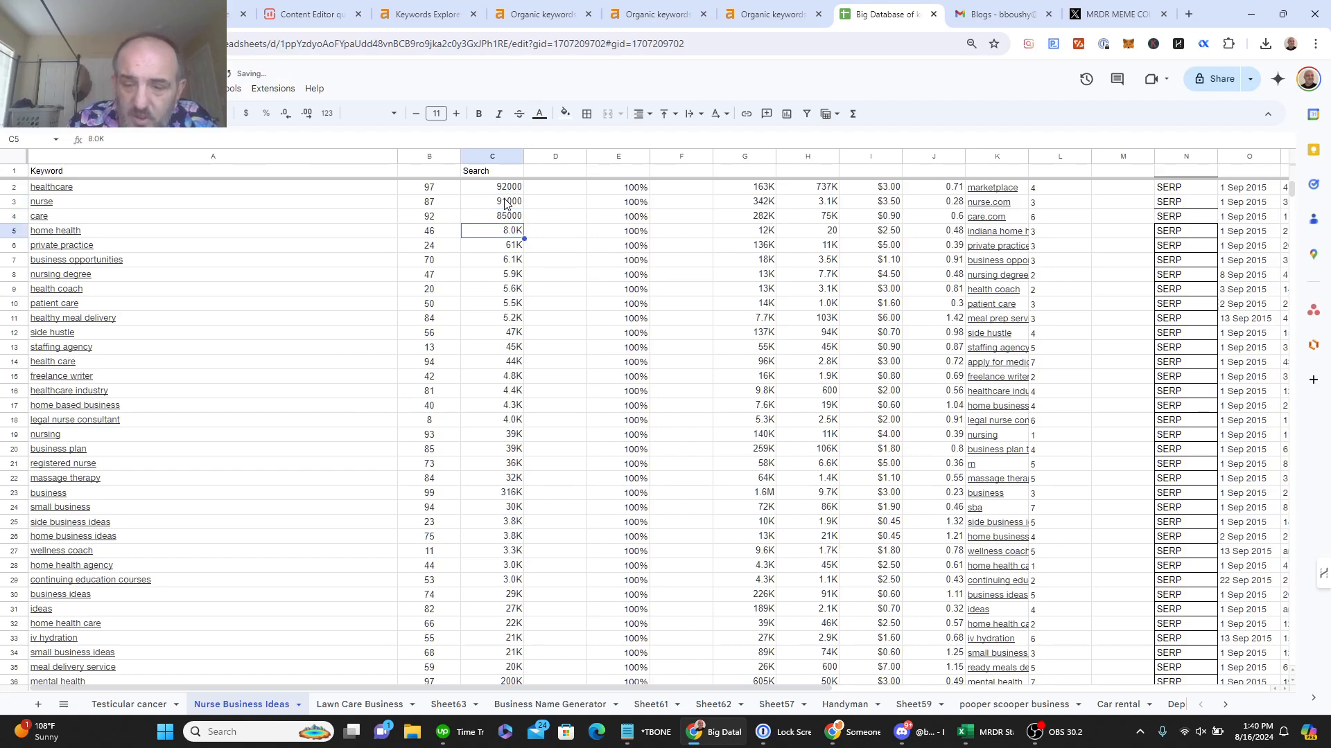
pyautogui.write('8000')
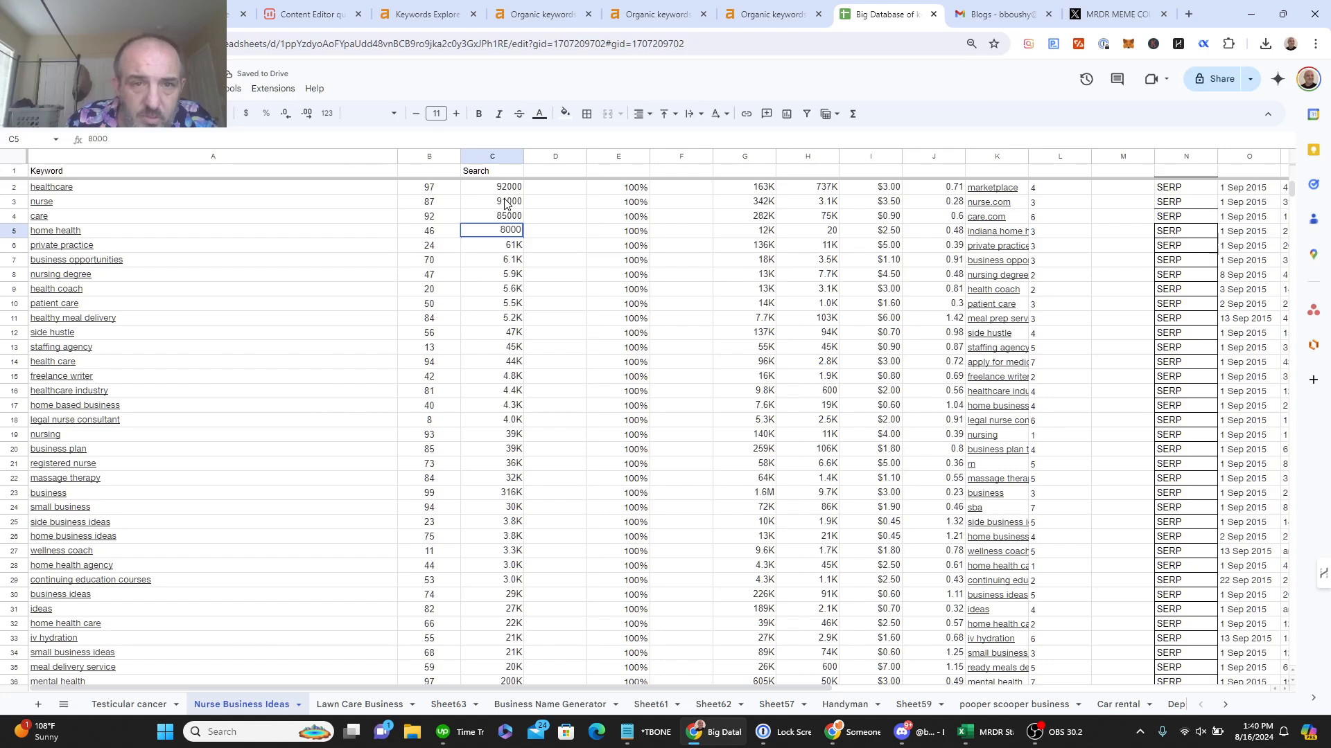
pyautogui.press('Return')
pyautogui.write('61000')
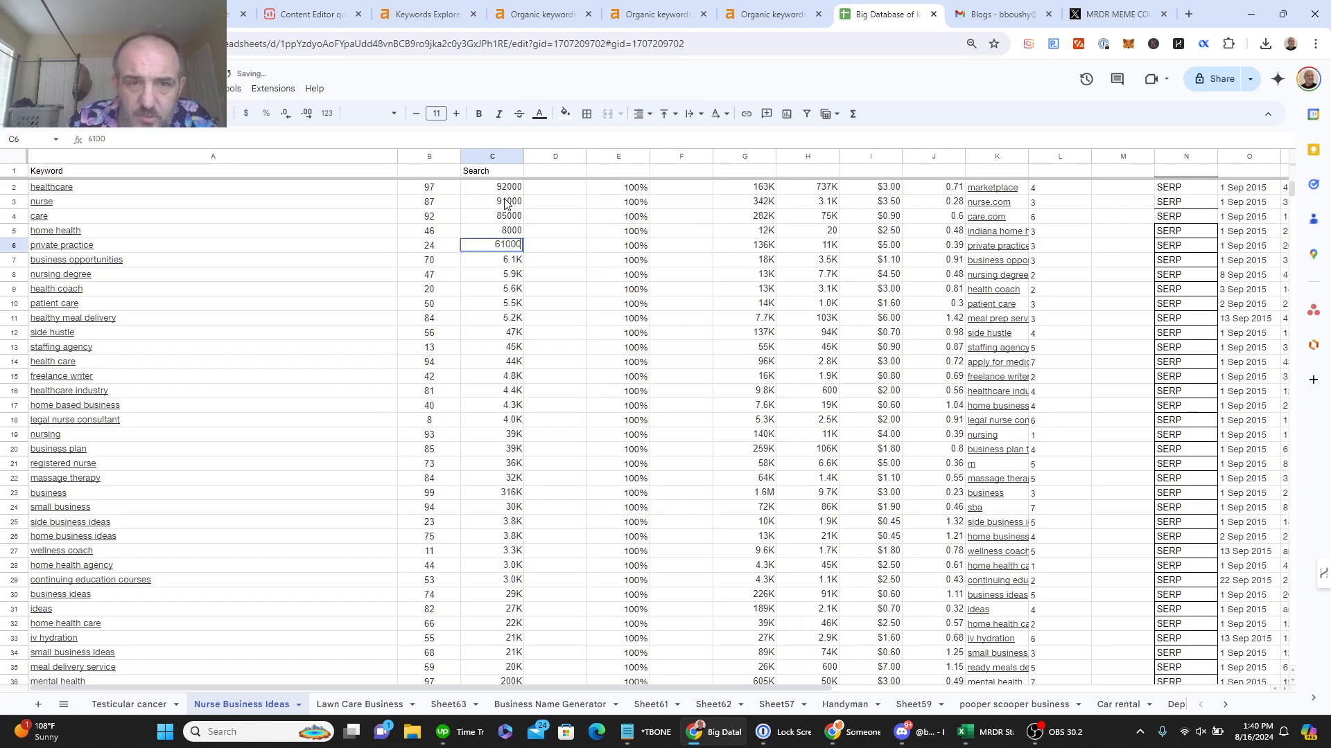
pyautogui.press('Return')
# Step: Enter full volumes in C7–C12: 6100, 5900, 5600, 5500, 5200, 47000
pyautogui.write('61')
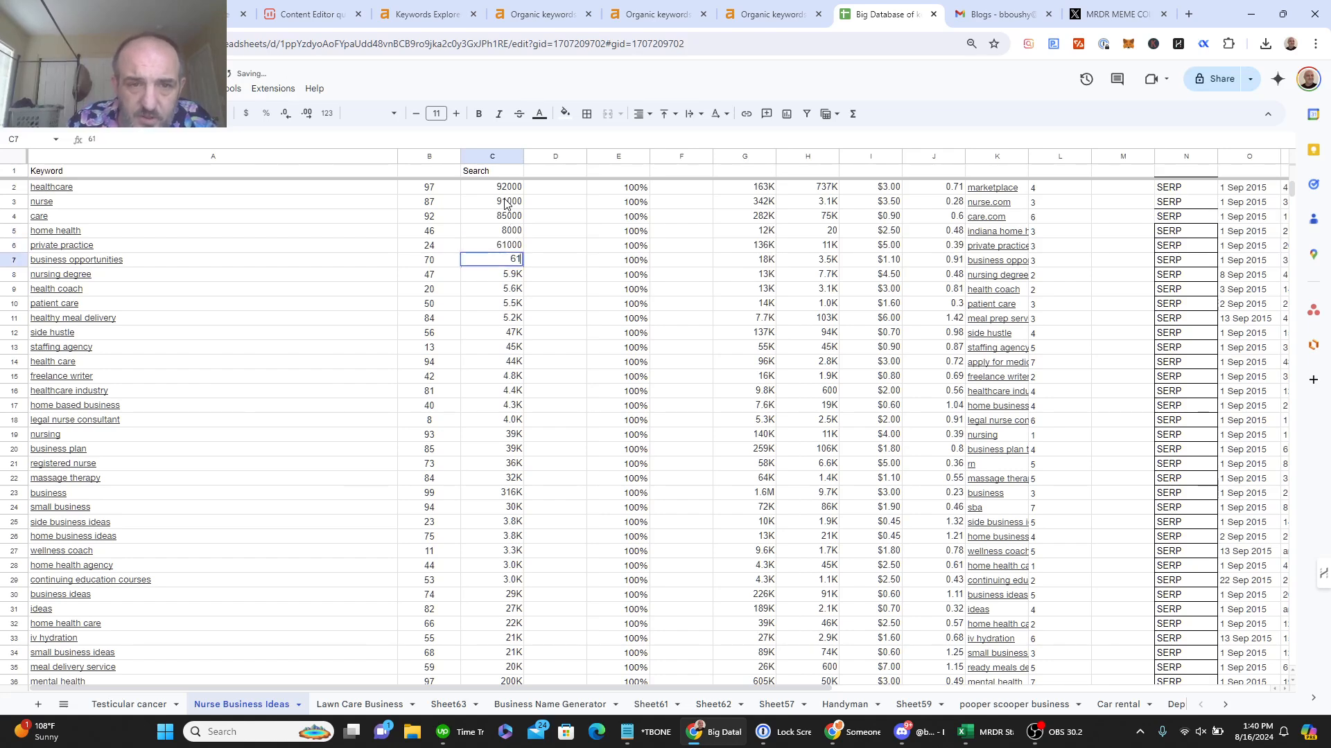
pyautogui.write('00')
pyautogui.press('Return')
pyautogui.write('59')
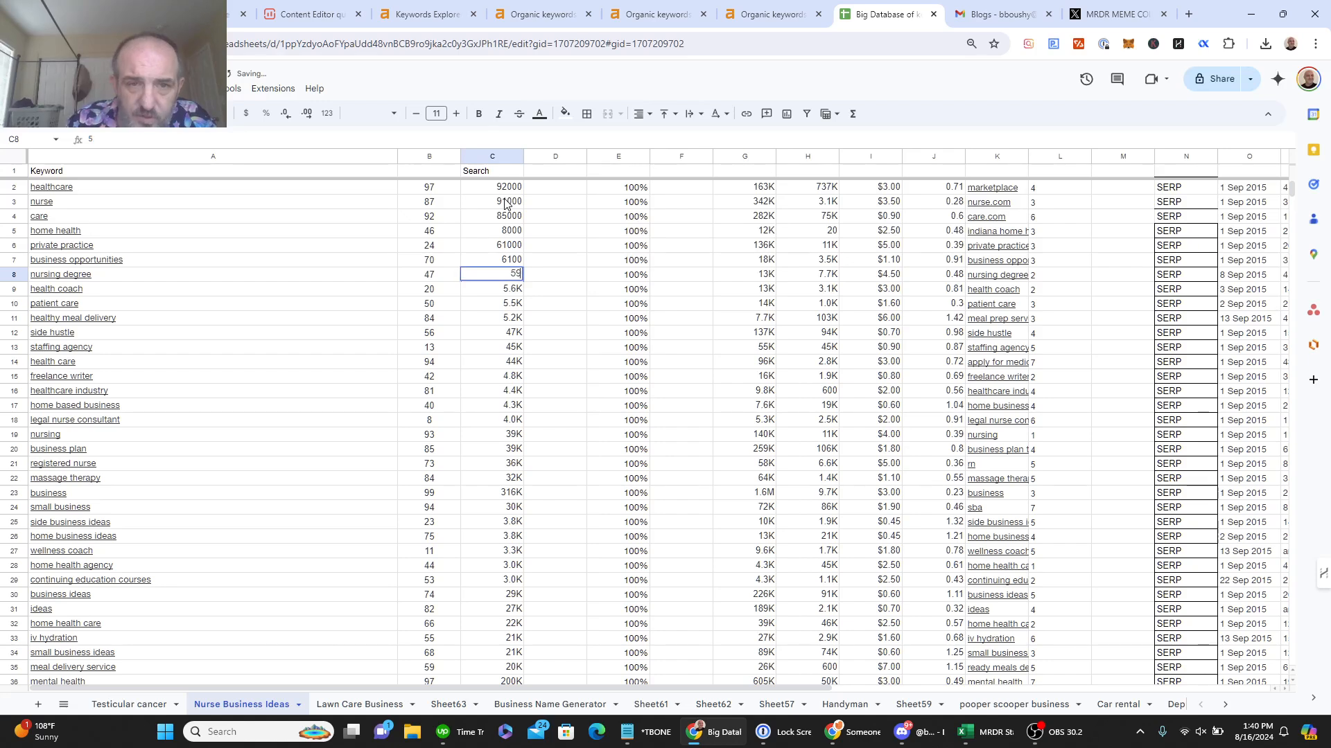
pyautogui.write('00')
pyautogui.press('Return')
pyautogui.write('5')
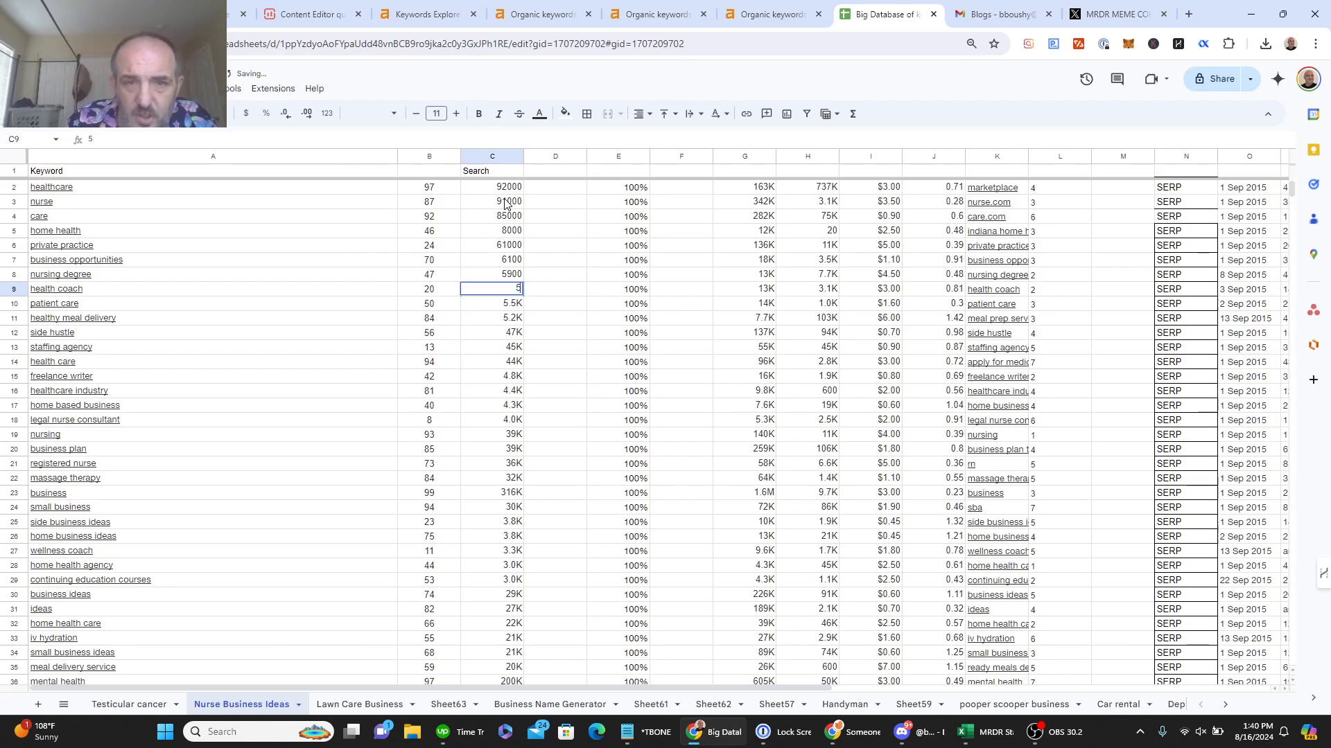
pyautogui.write('600')
pyautogui.press('Return')
pyautogui.write('5')
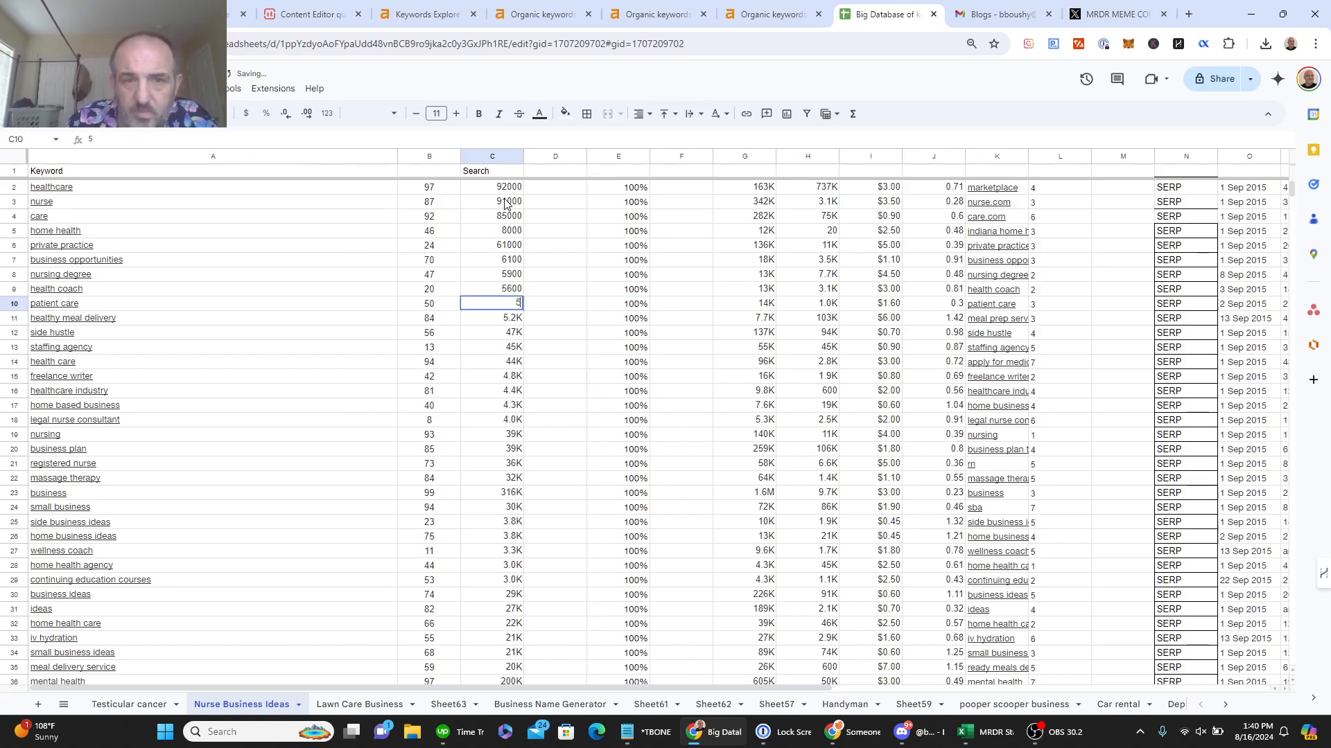
pyautogui.write('500')
pyautogui.press('Return')
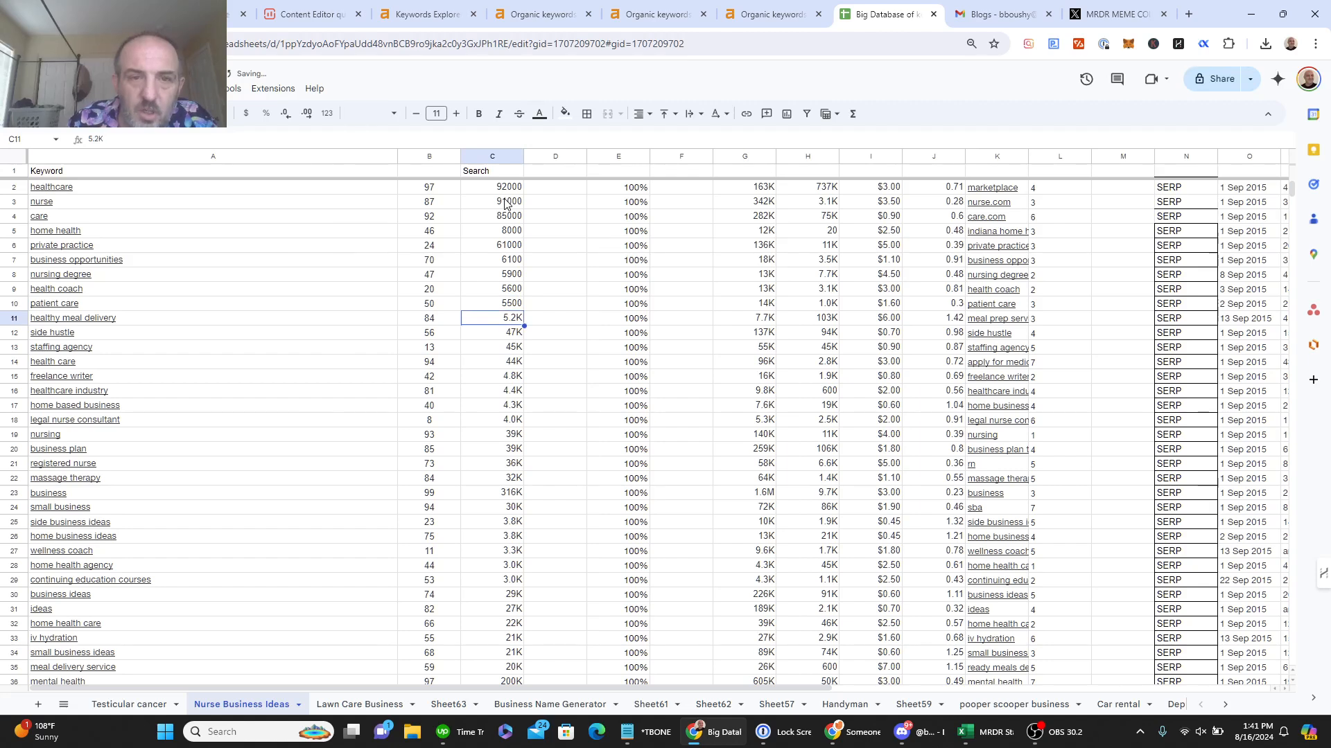
pyautogui.write('2520')
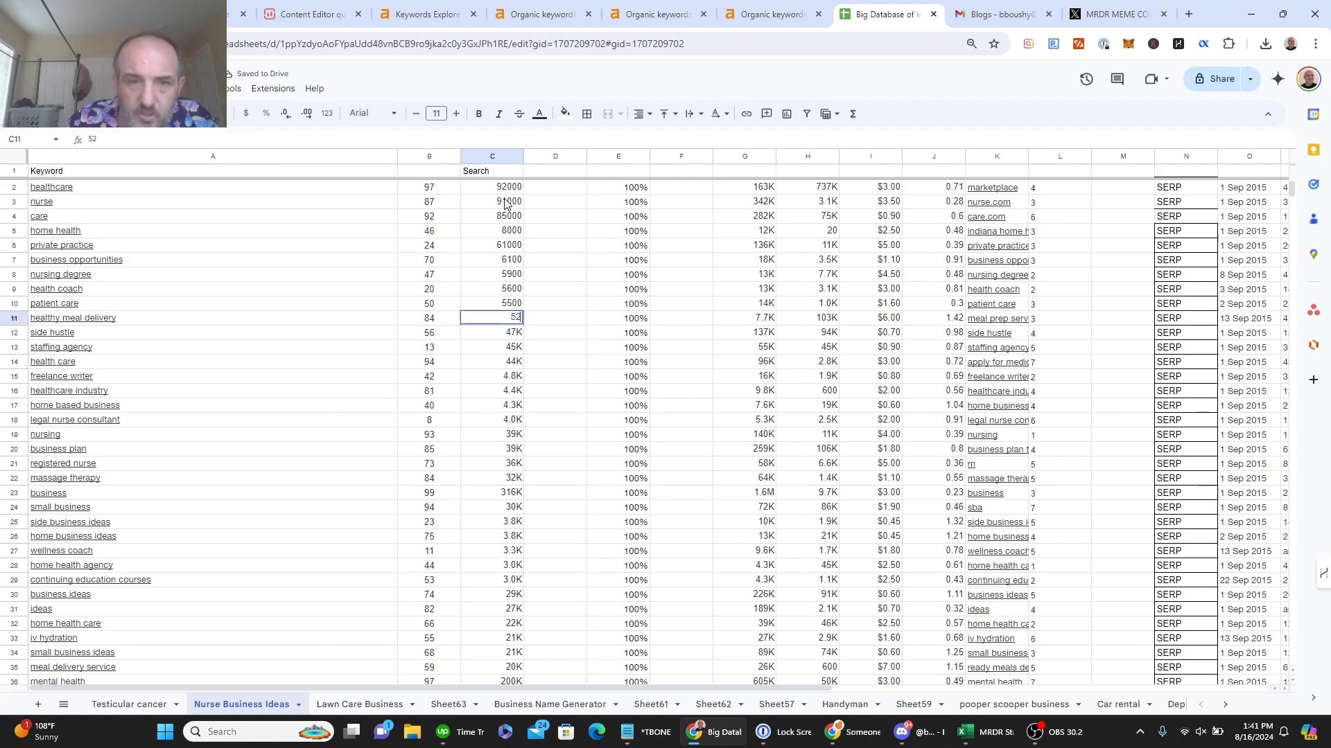
pyautogui.press('Return')
pyautogui.write('47')
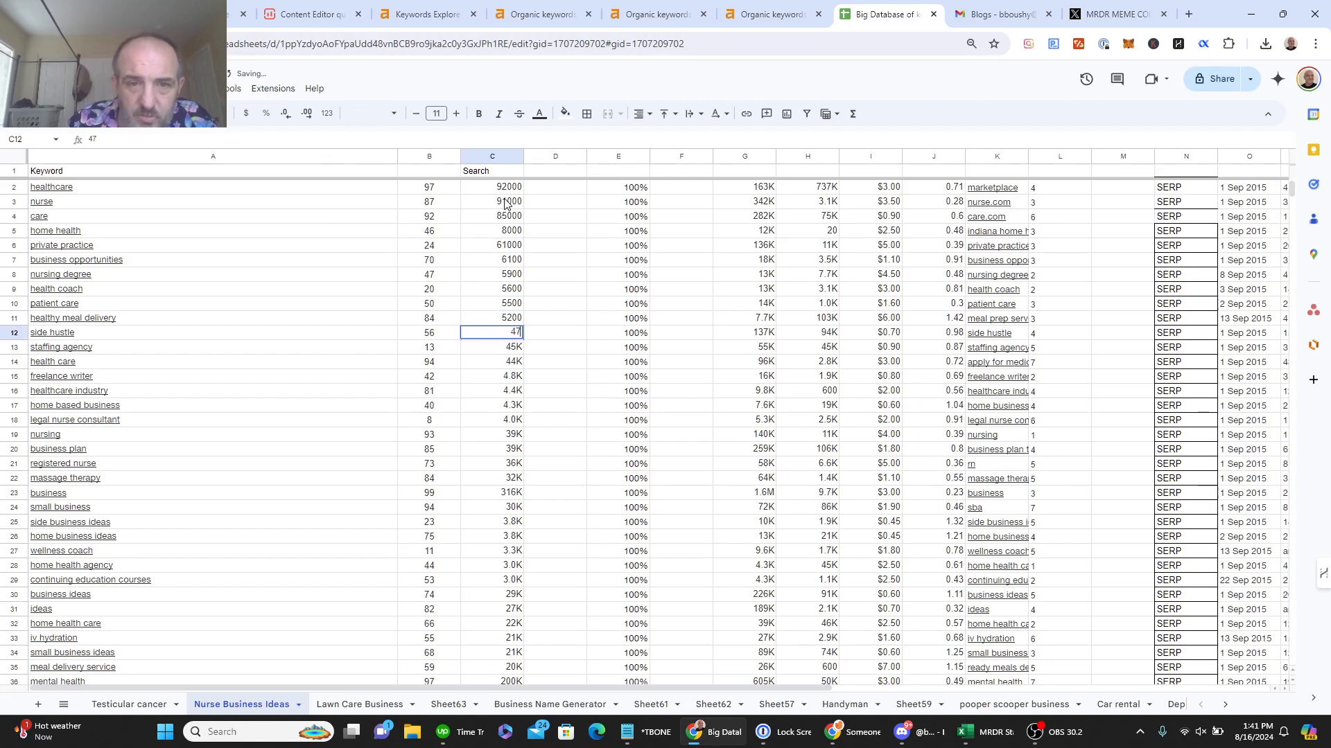
pyautogui.write('000')
pyautogui.press('Return')
# Step: Enter full volumes in C13–C18: 45000, 44000, 4800, 4400, 4300, 4000
pyautogui.write('74')
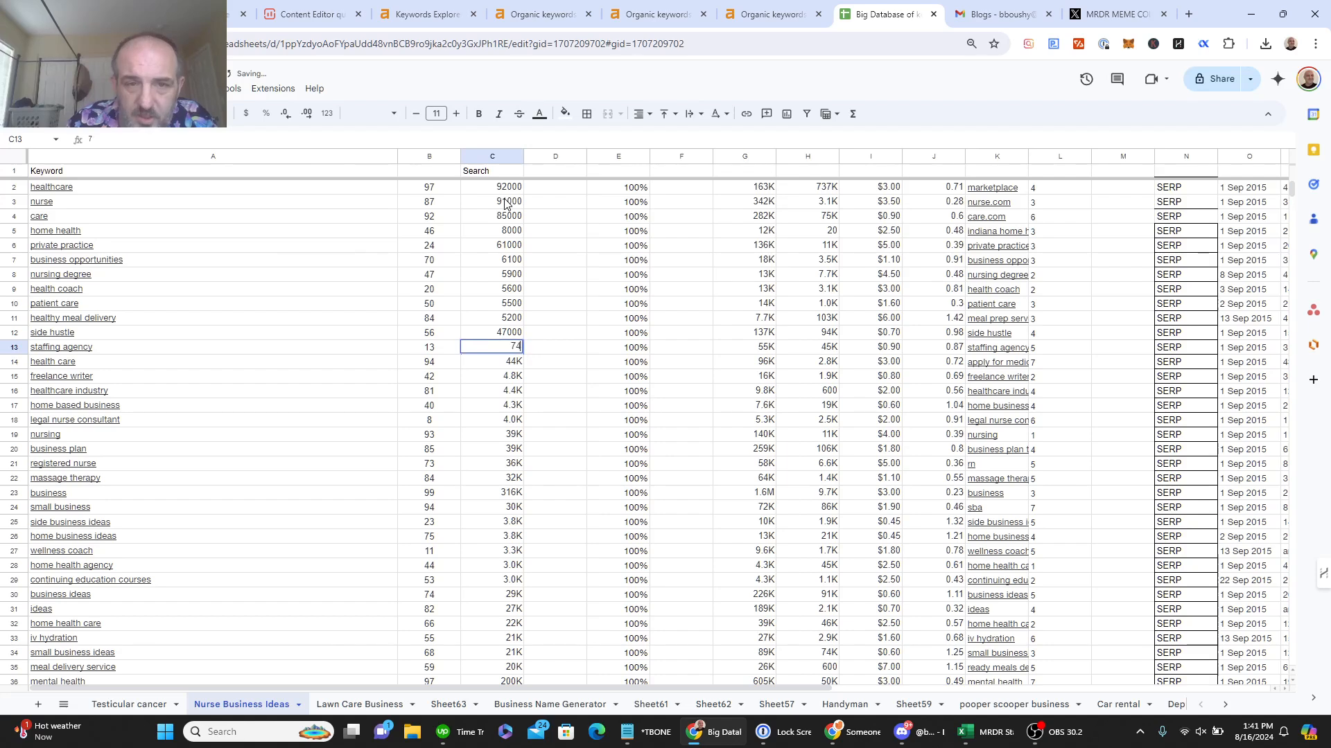
pyautogui.write('2')
pyautogui.press('BackSpace')
pyautogui.press('BackSpace')
pyautogui.press('BackSpace')
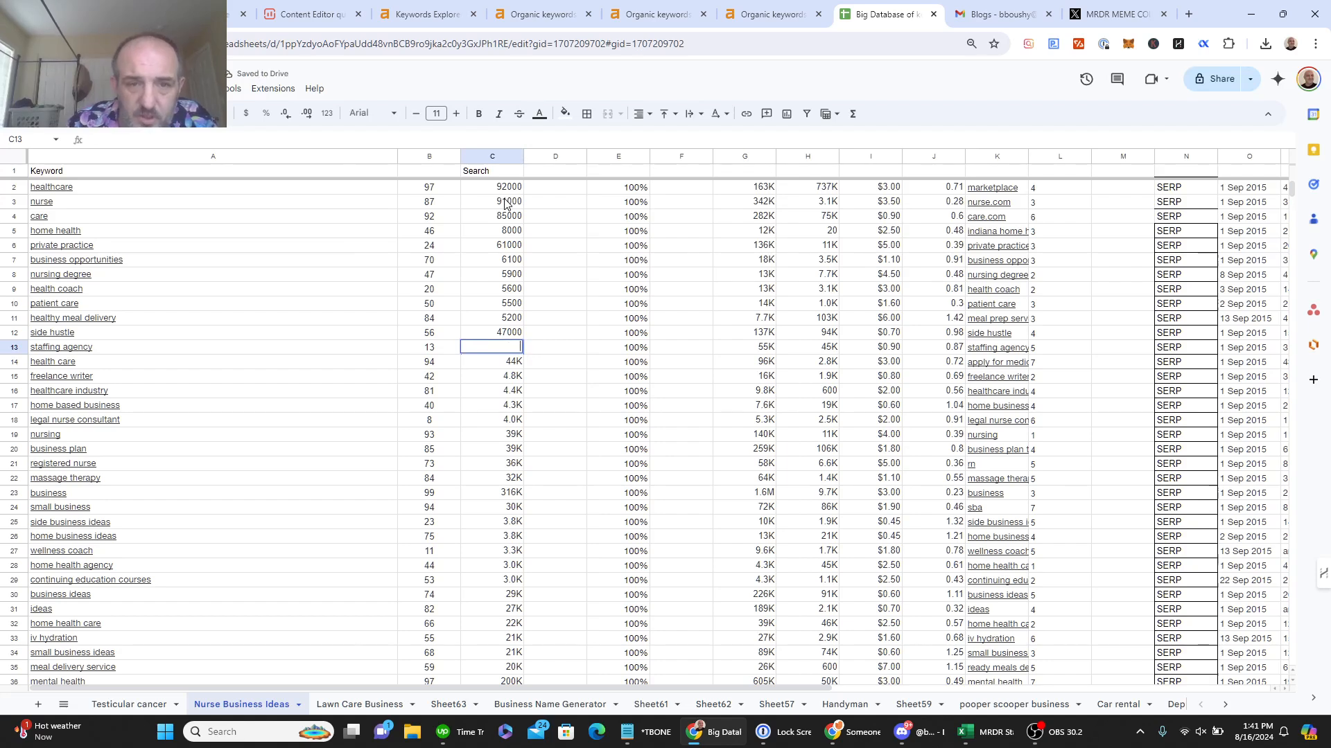
pyautogui.write('45000')
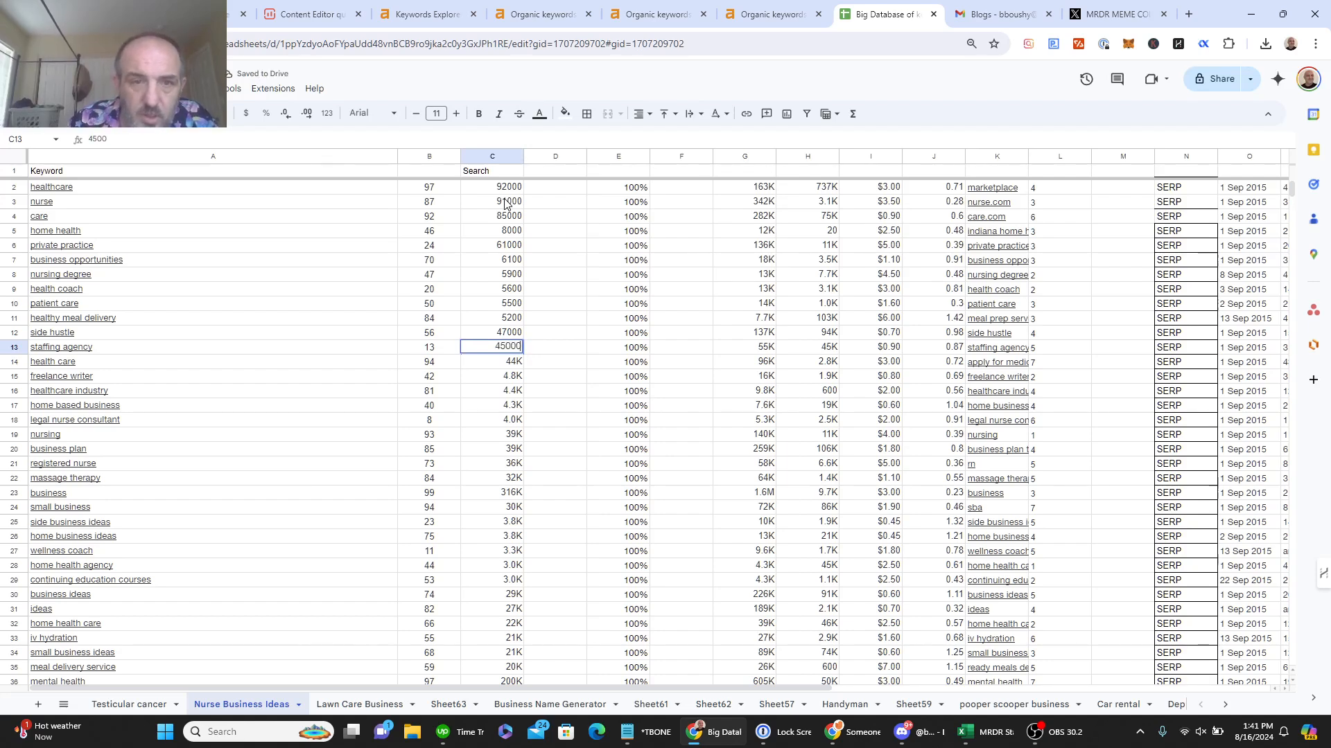
pyautogui.press('Return')
pyautogui.write('44000')
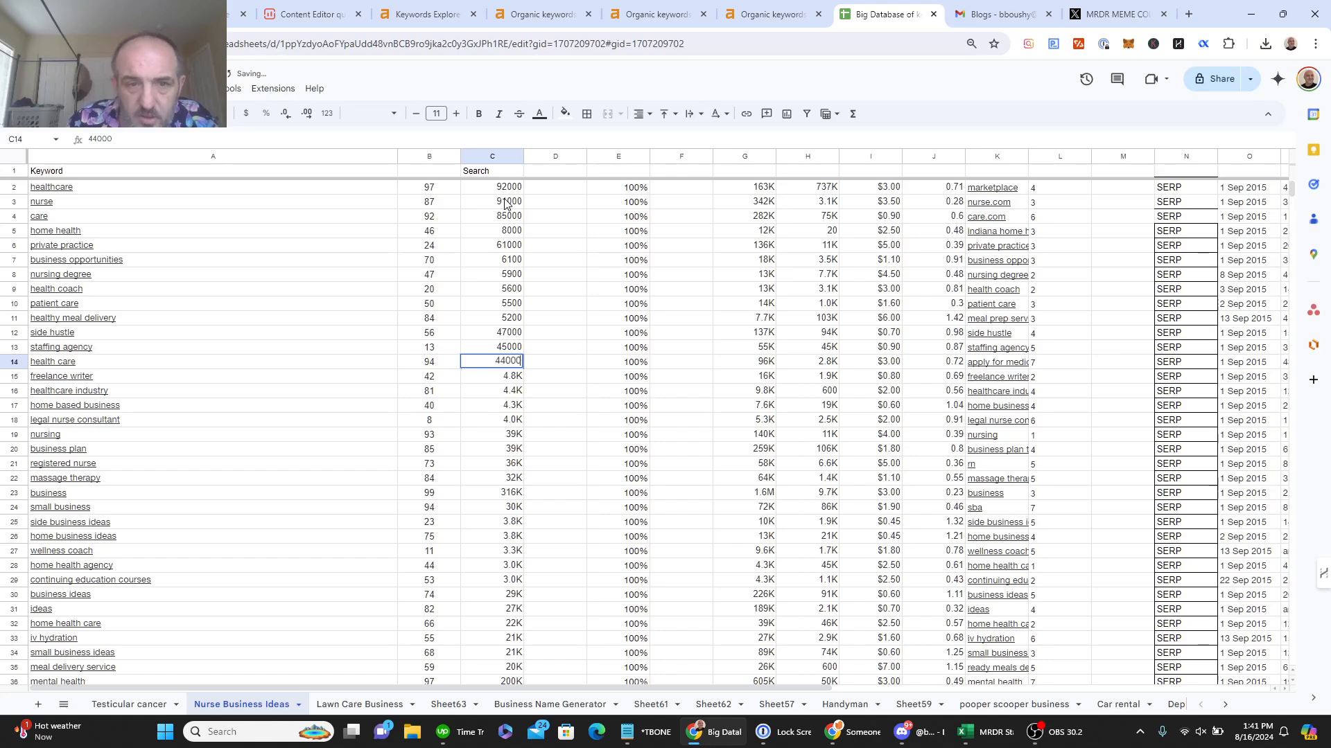
pyautogui.press('Return')
pyautogui.write('4800')
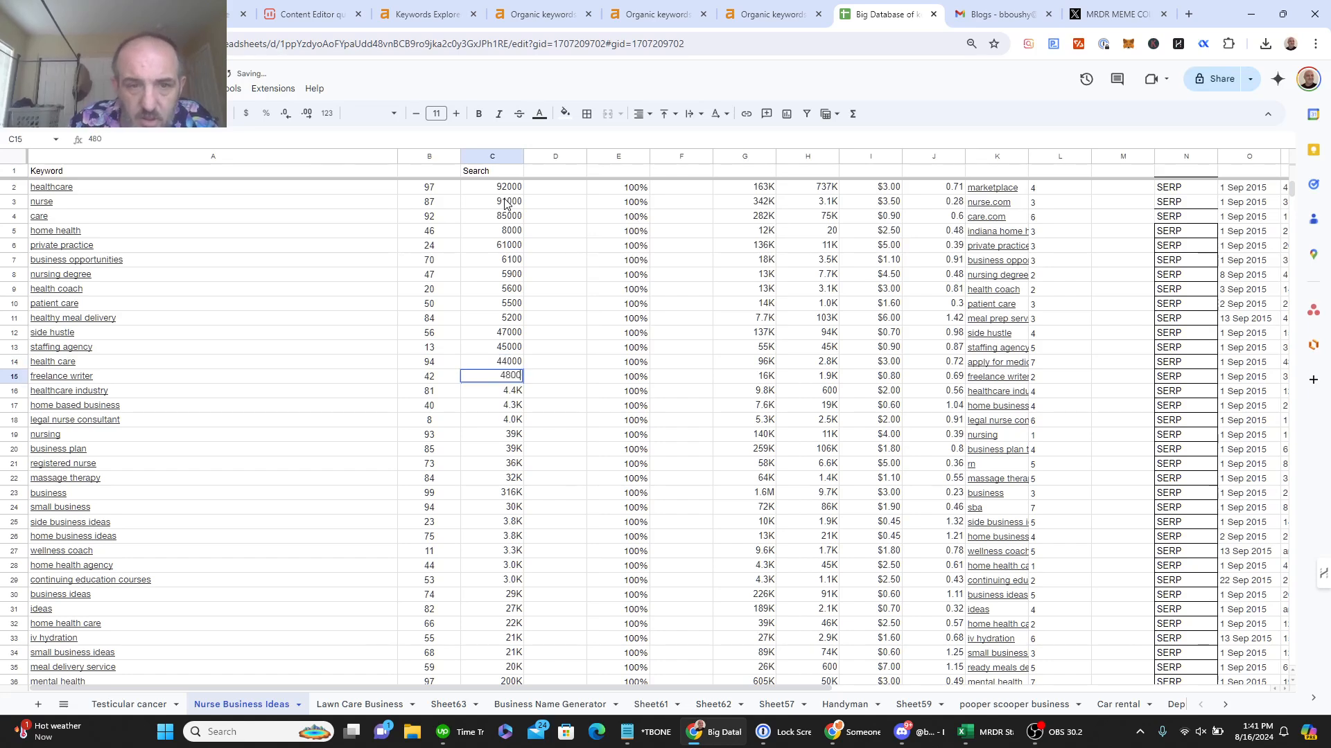
pyautogui.press('Return')
pyautogui.write('4400')
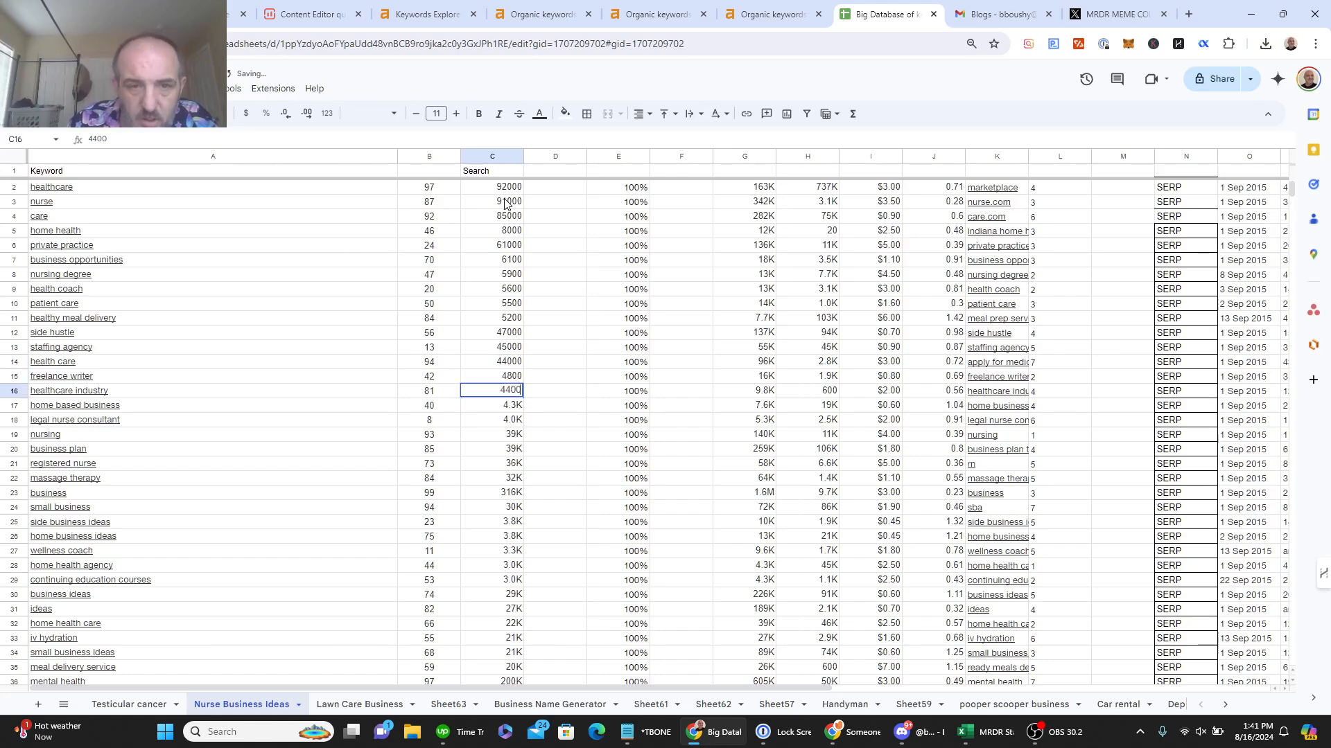
pyautogui.press('Return')
pyautogui.write('43')
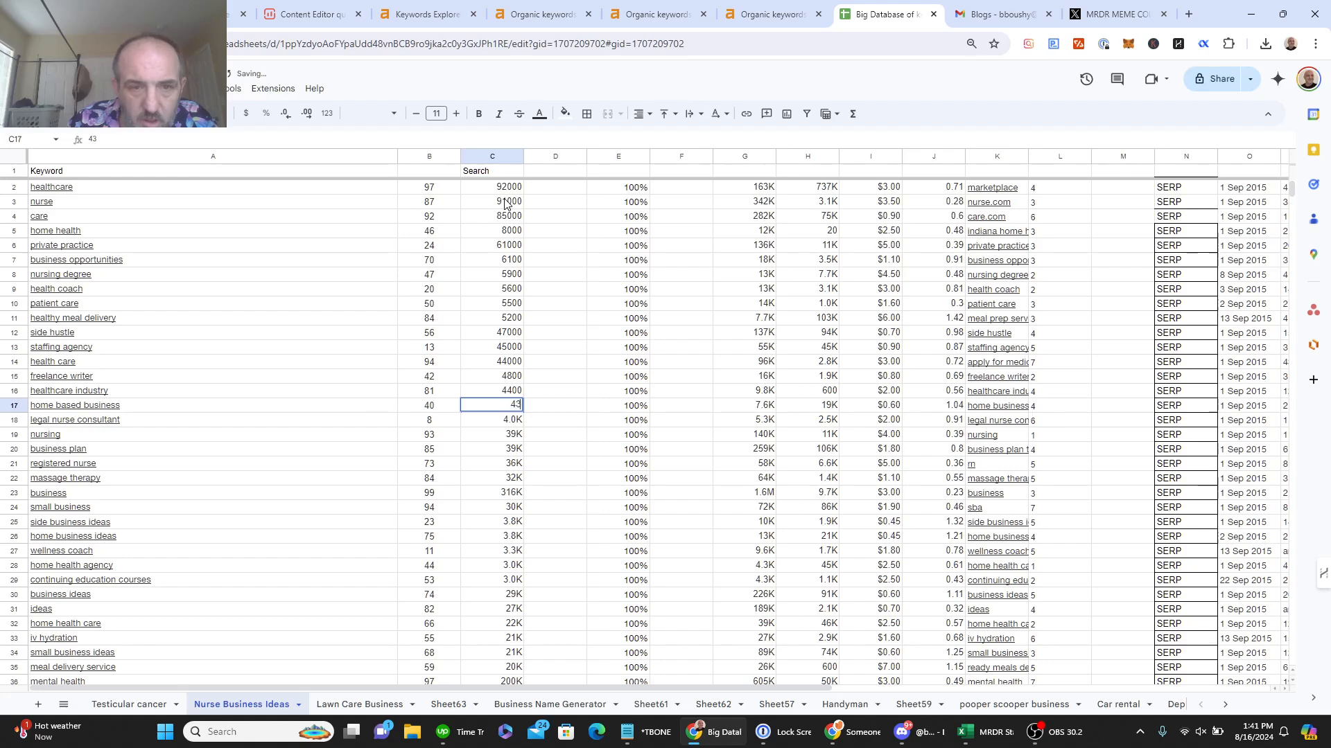
pyautogui.write('00')
pyautogui.press('Return')
pyautogui.write('4000')
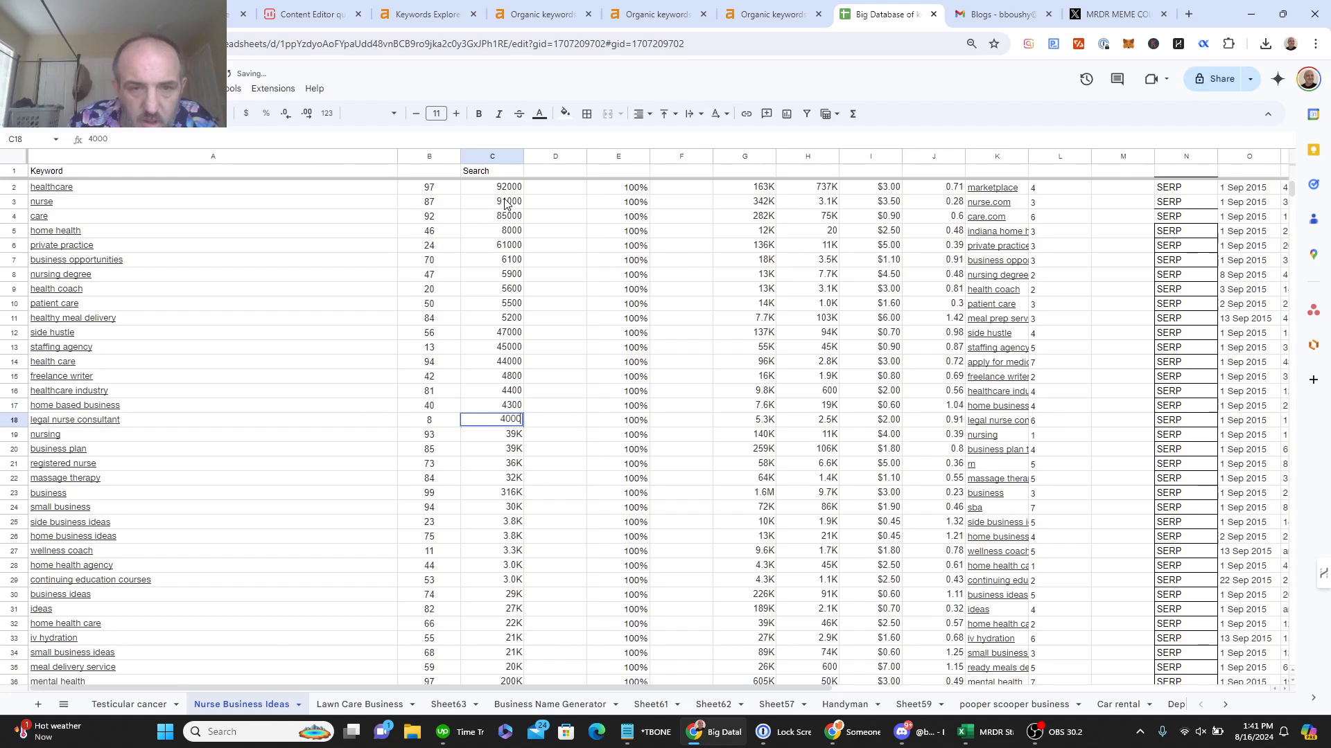
pyautogui.press('Return')
# Step: Enter full volumes in C19–C24: 39000, 39000, 36000, 32000, 316000, 30000
pyautogui.write('390')
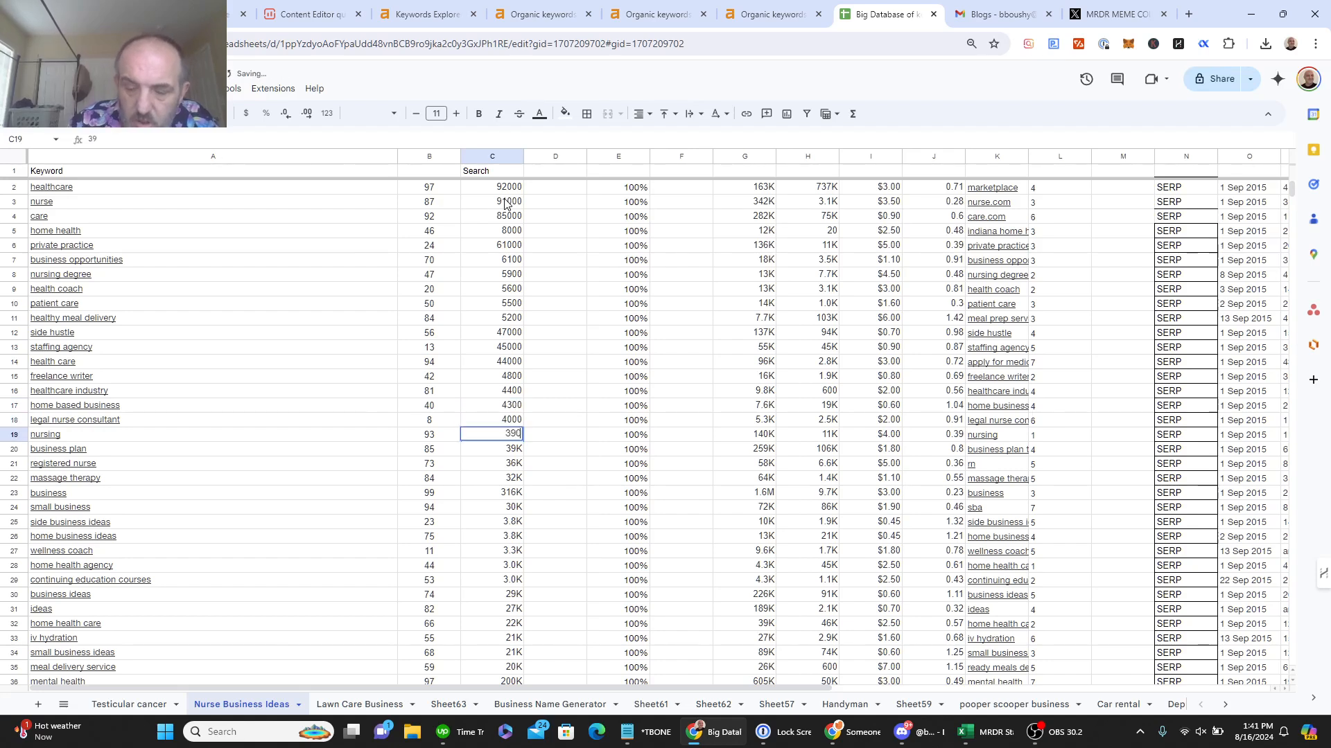
pyautogui.write('00')
pyautogui.press('Return')
pyautogui.write('390')
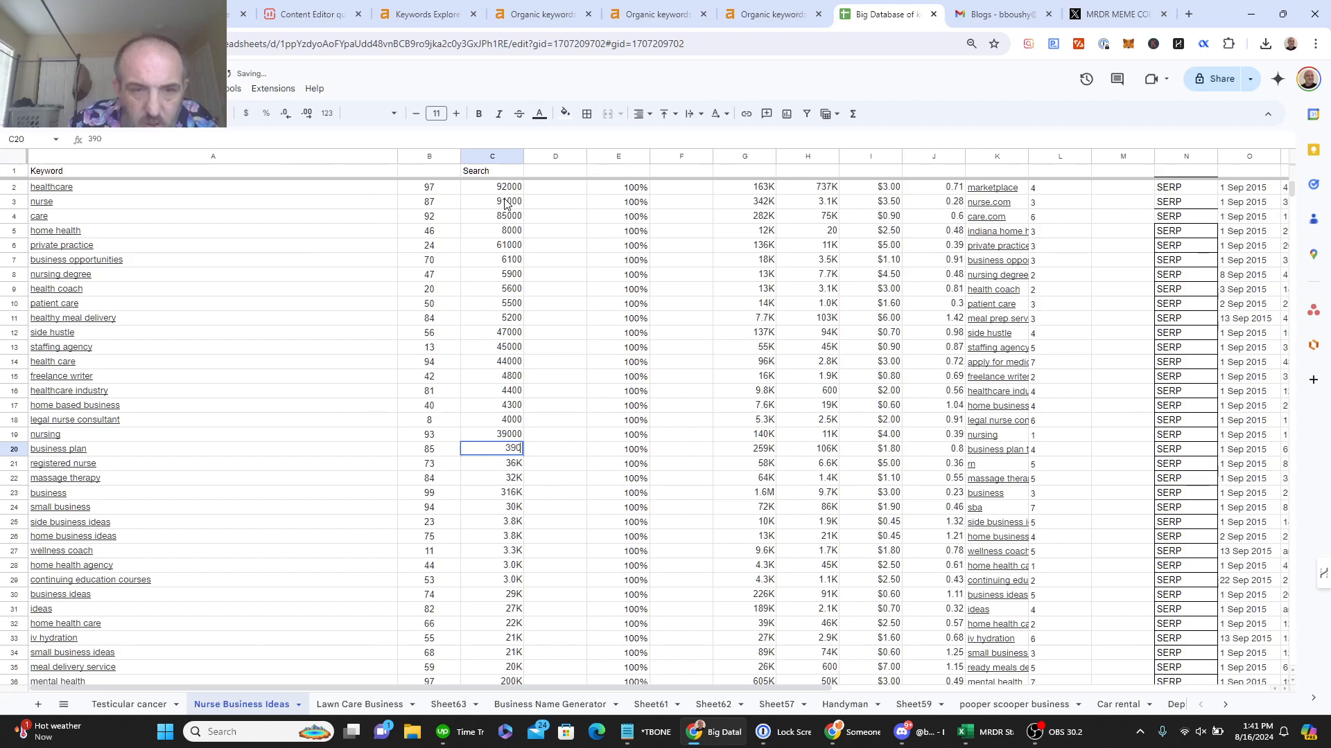
pyautogui.press('Return')
pyautogui.write('36000')
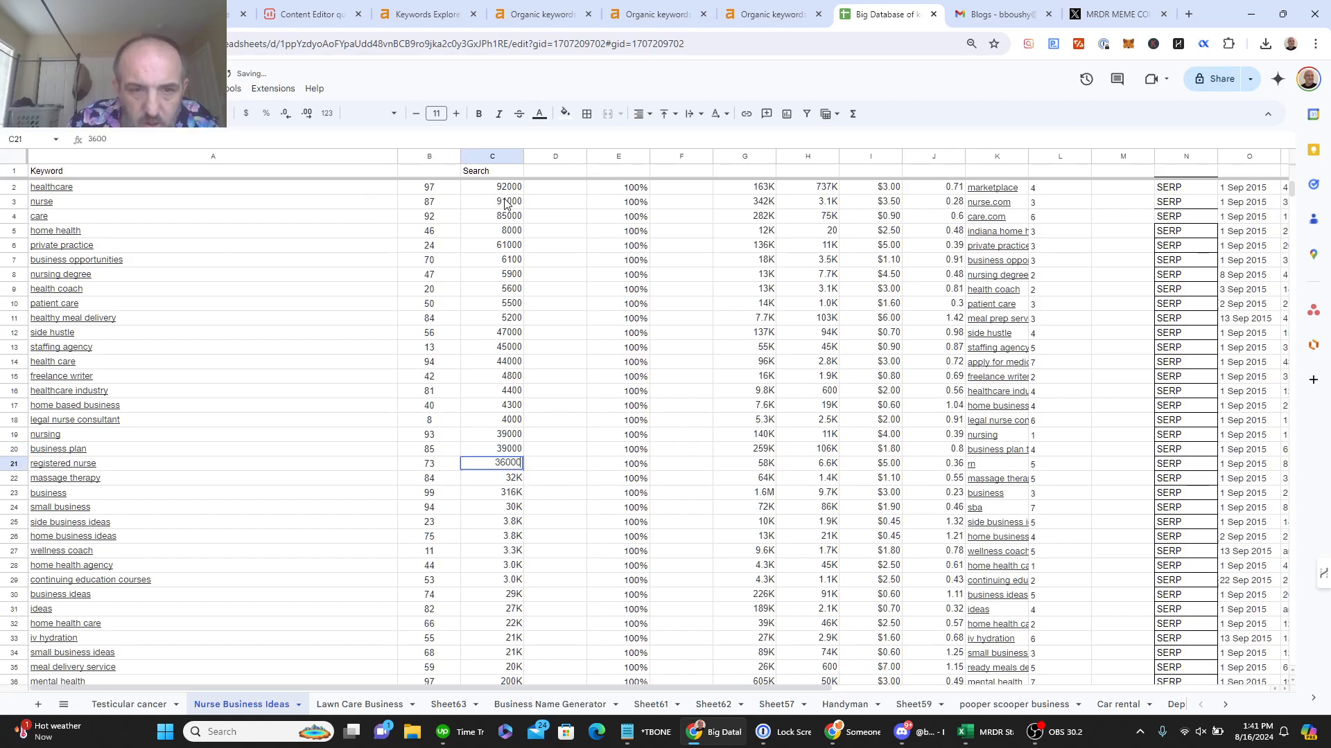
pyautogui.press('Return')
pyautogui.write('320')
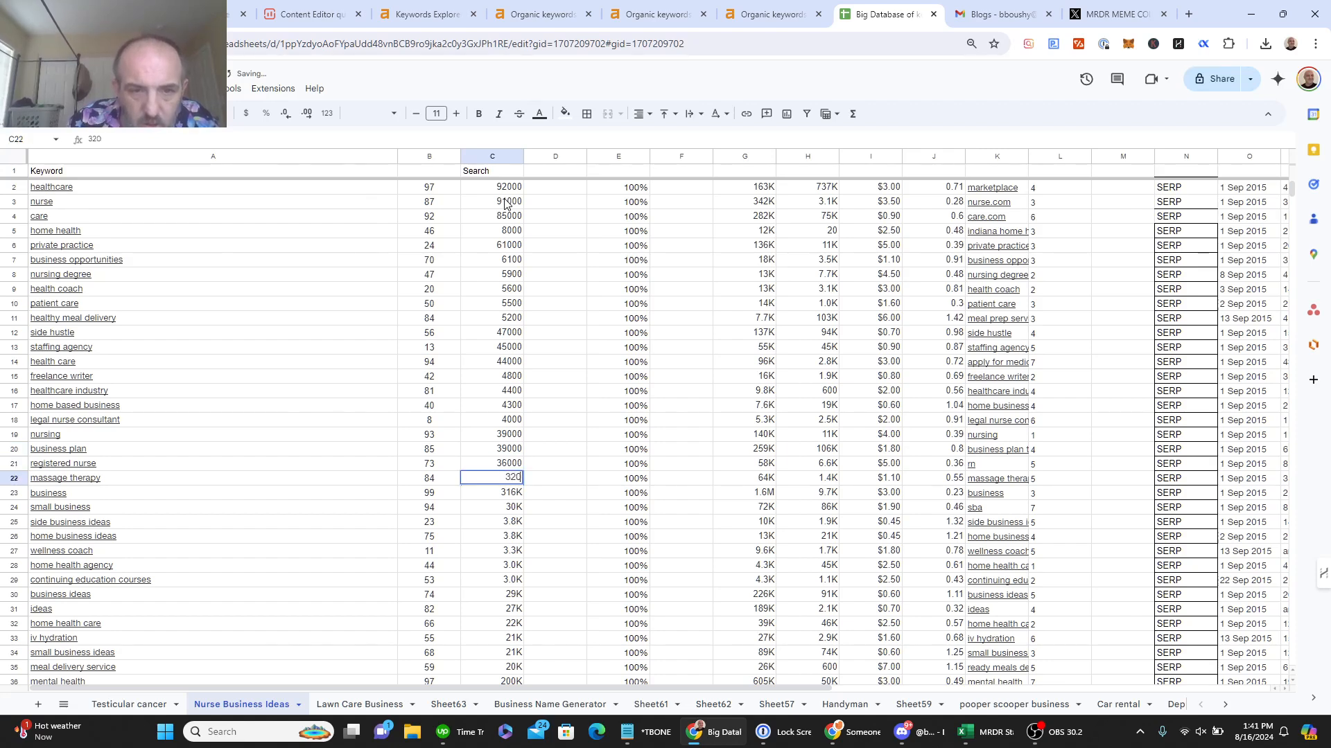
pyautogui.write('00')
pyautogui.press('Return')
pyautogui.write('31')
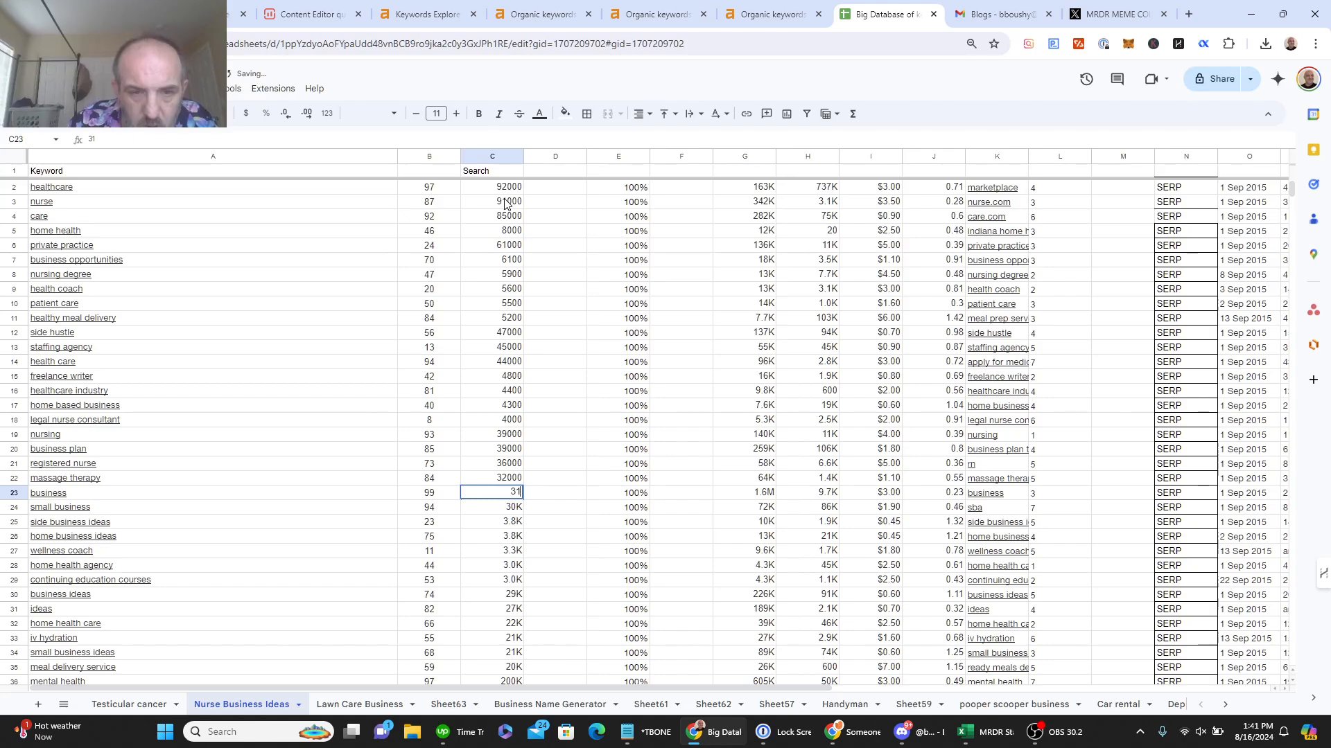
pyautogui.write('6000')
pyautogui.press('Return')
pyautogui.write('3')
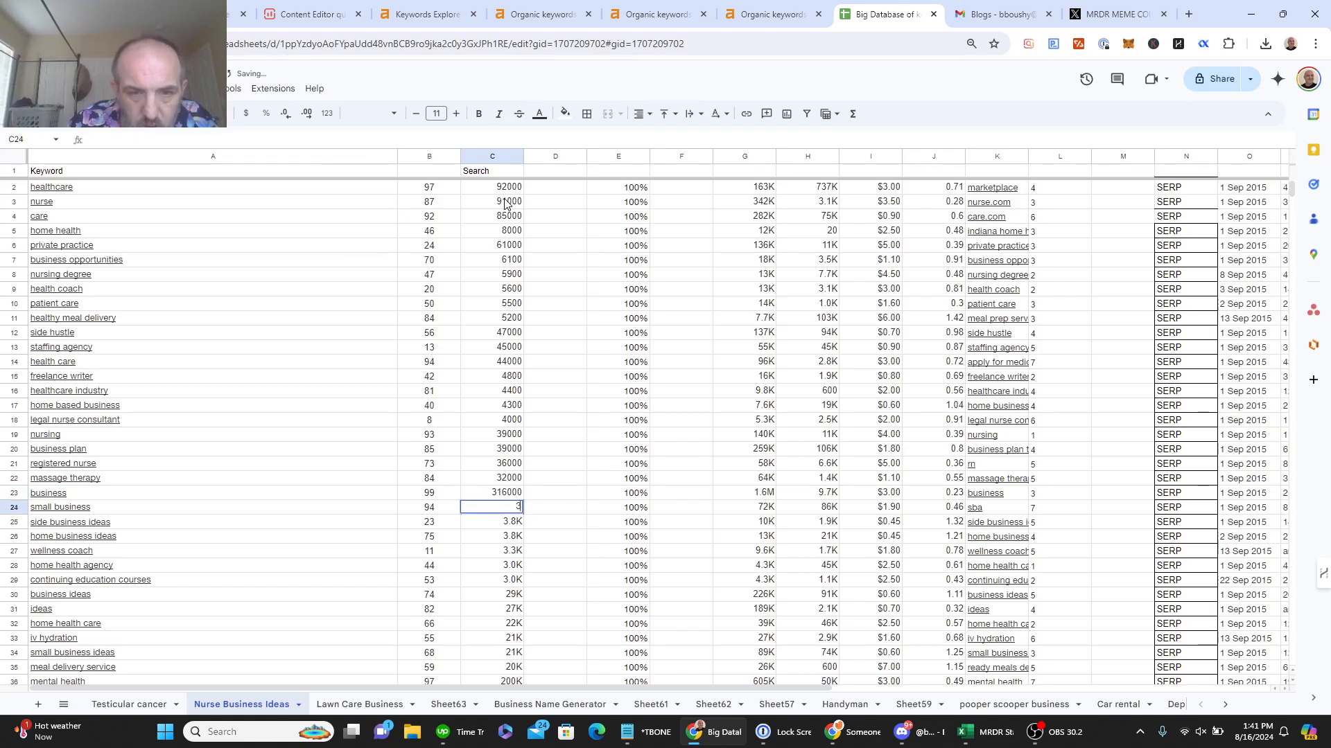
pyautogui.write('0000')
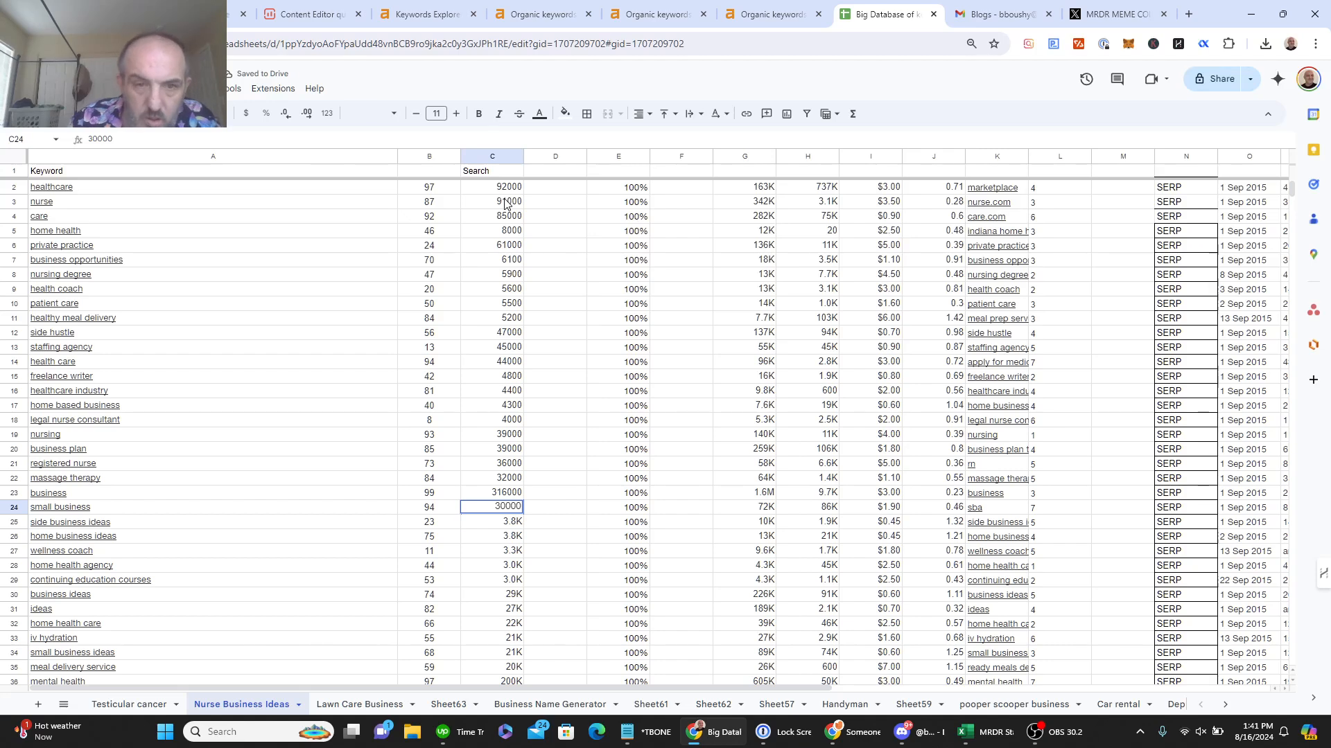
pyautogui.press('Return')
# Step: Enter full volumes in C25–C30: 3800, 3800, 3300, 3000, 3000, 29000
pyautogui.write('3800')
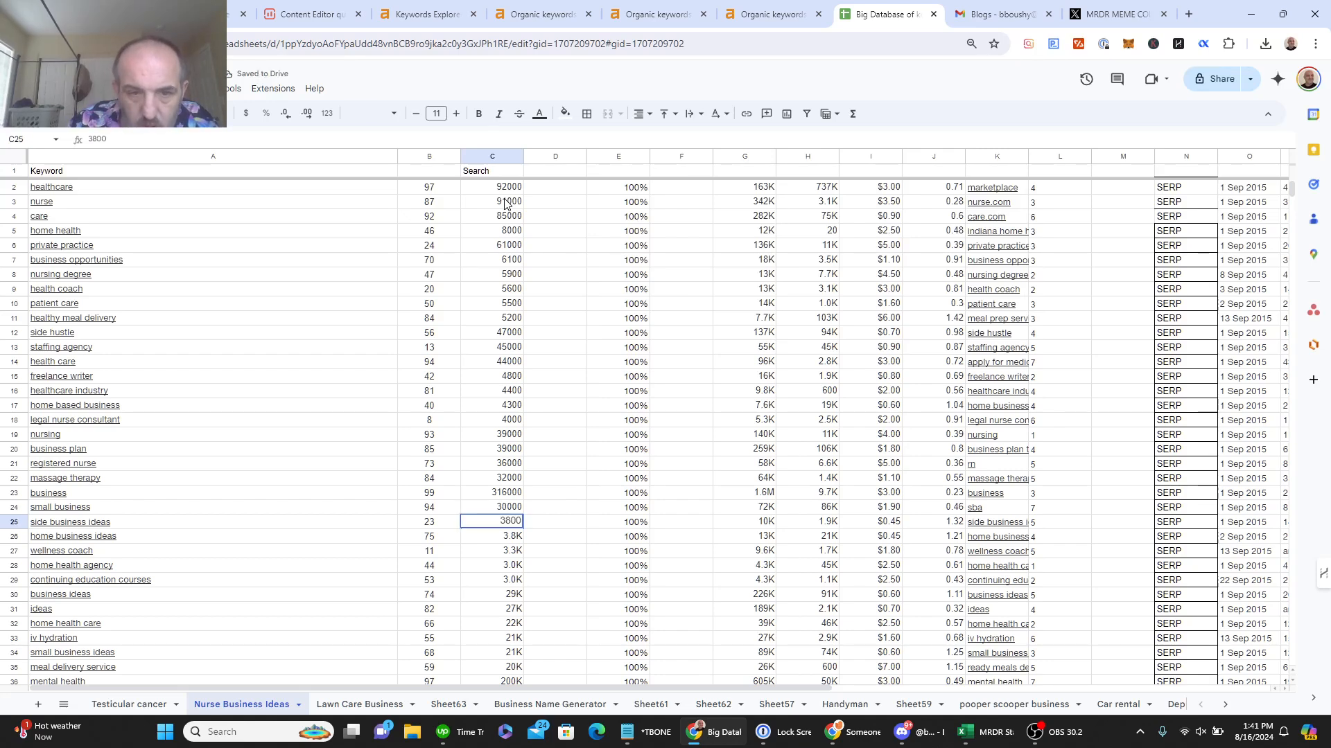
pyautogui.press('Return')
pyautogui.write('38')
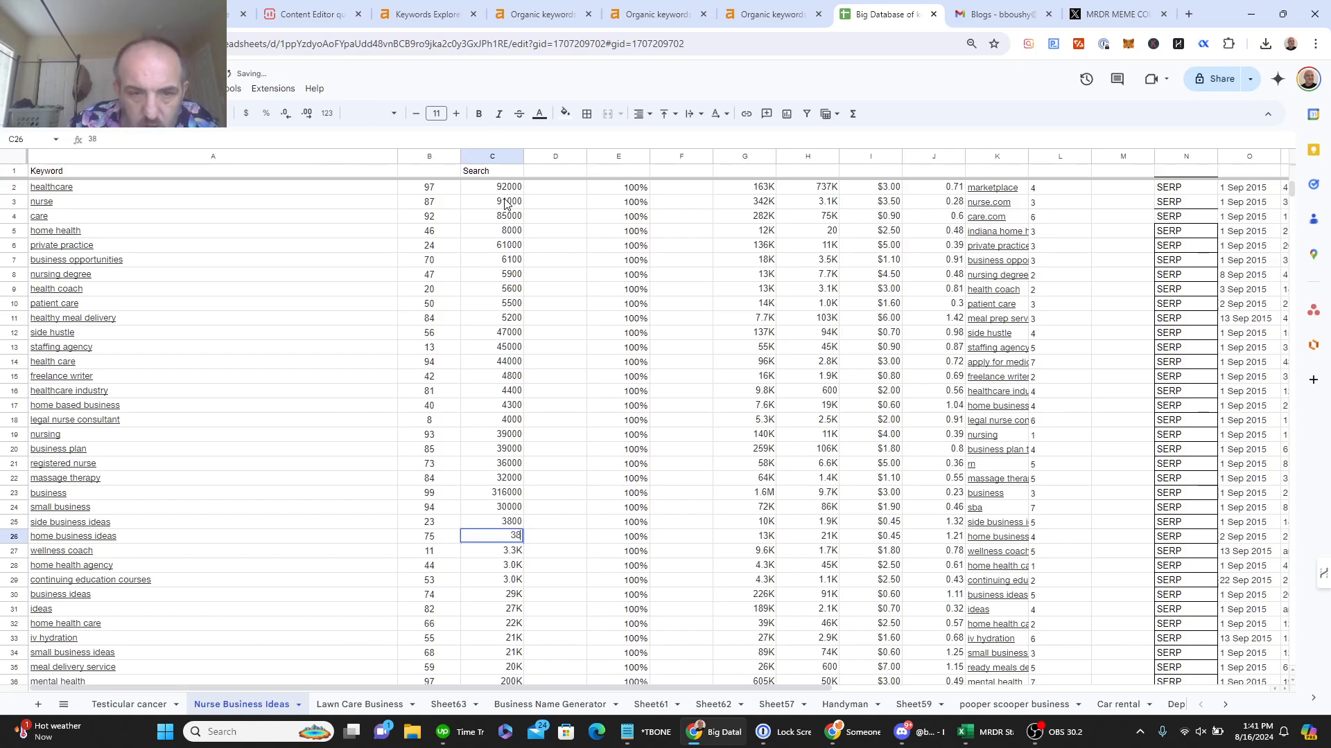
pyautogui.write('00')
pyautogui.press('Return')
pyautogui.write('3300')
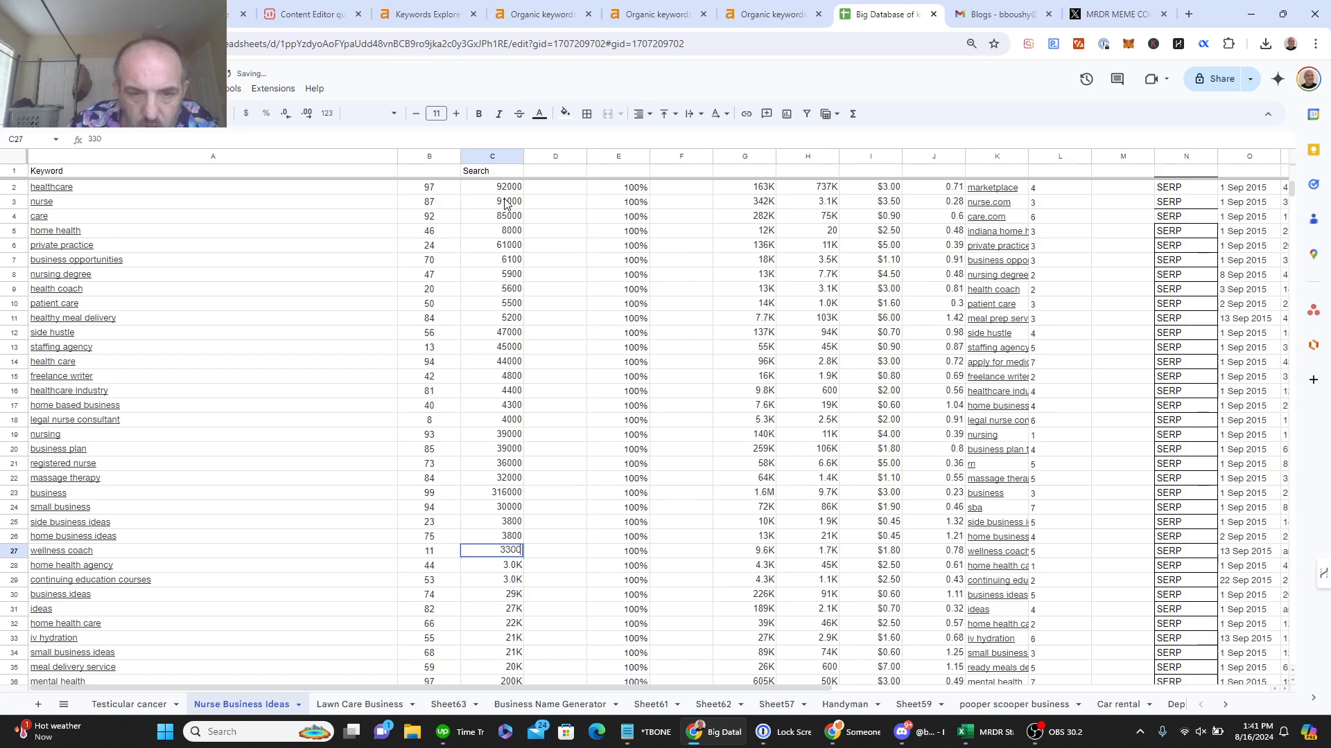
pyautogui.press('Return')
pyautogui.write('3000')
pyautogui.press('Return')
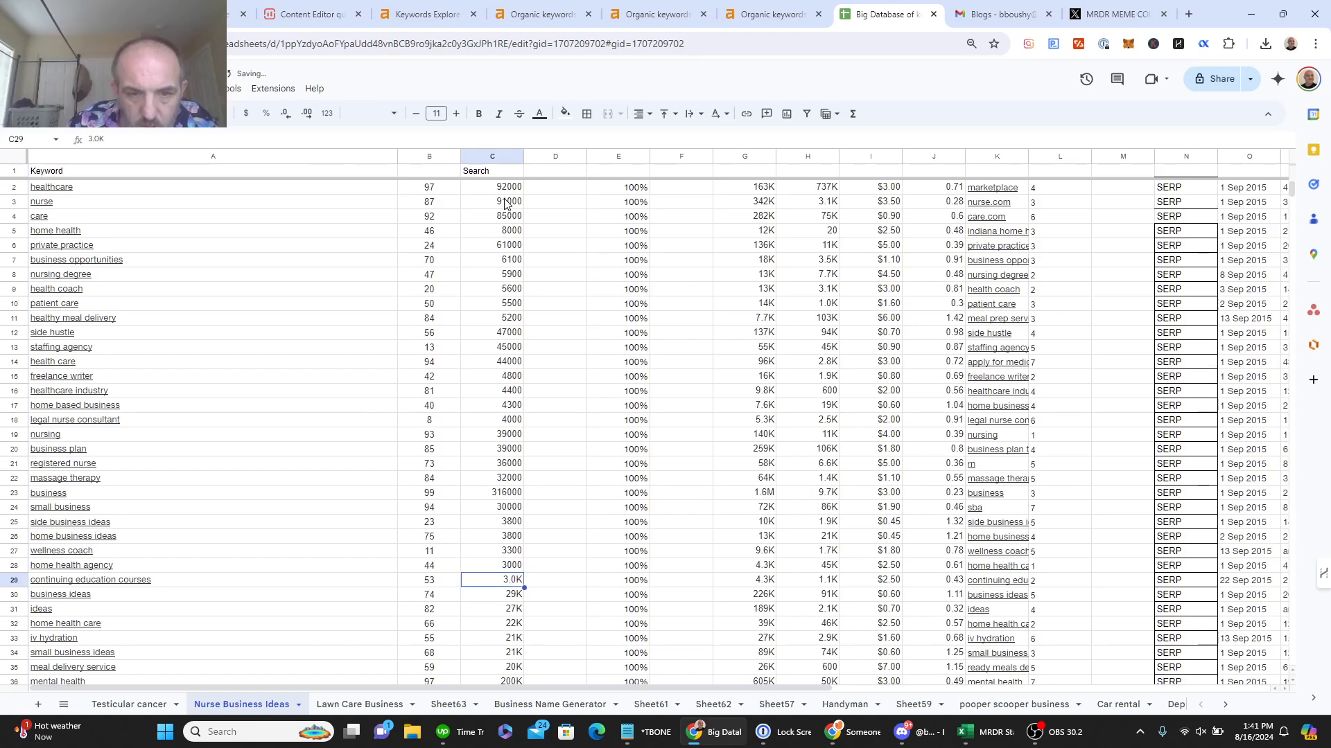
pyautogui.write('3000')
pyautogui.press('Return')
pyautogui.write('2')
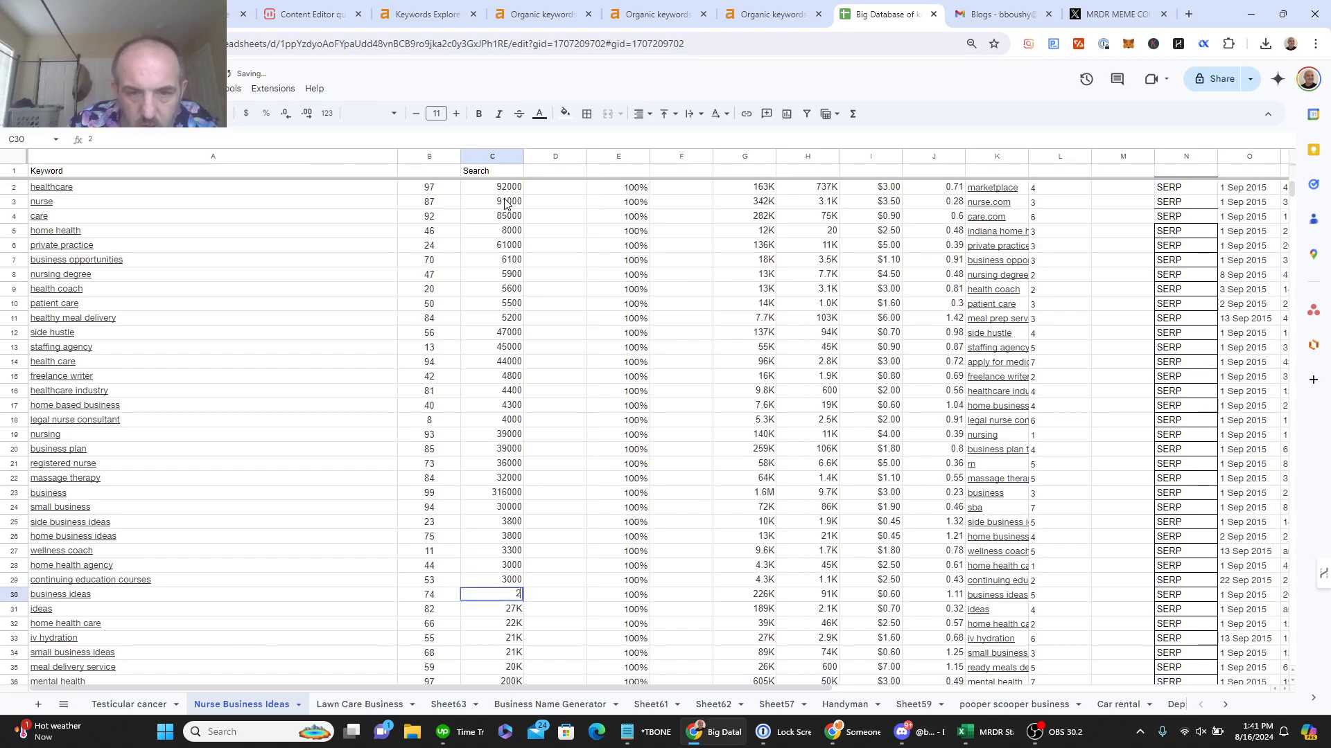
pyautogui.write('9000')
pyautogui.press('Return')
# Step: Enter full volumes in C31–C35: 27000, 22000, 21000, 21000, 20000
pyautogui.write('2')
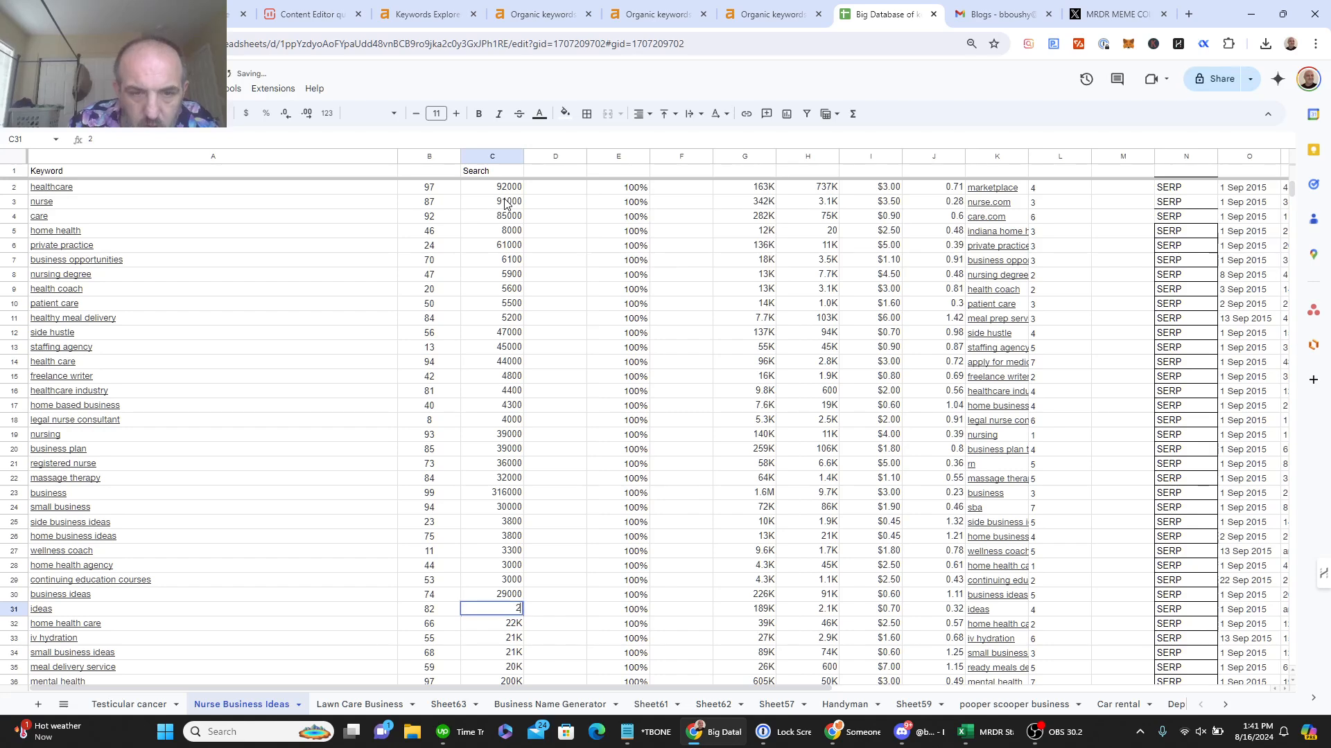
pyautogui.write('7000')
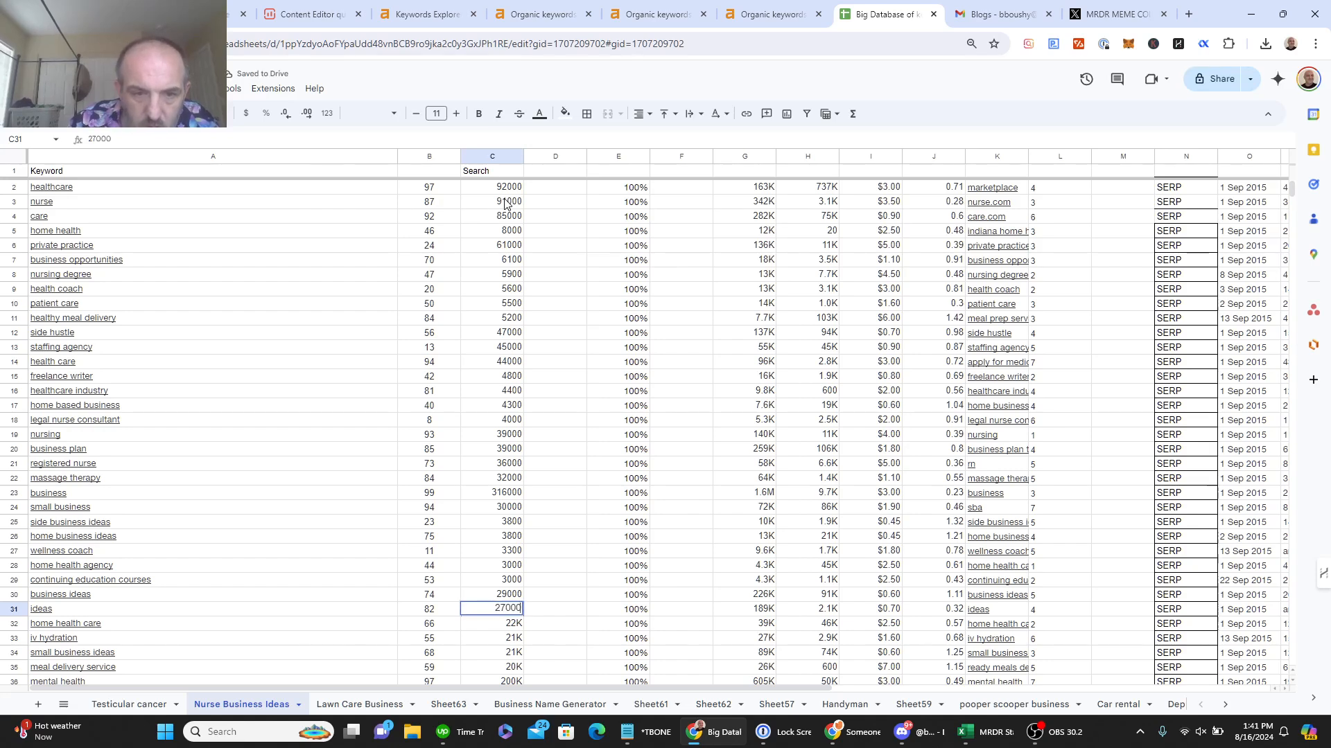
pyautogui.press('Return')
pyautogui.write('22000')
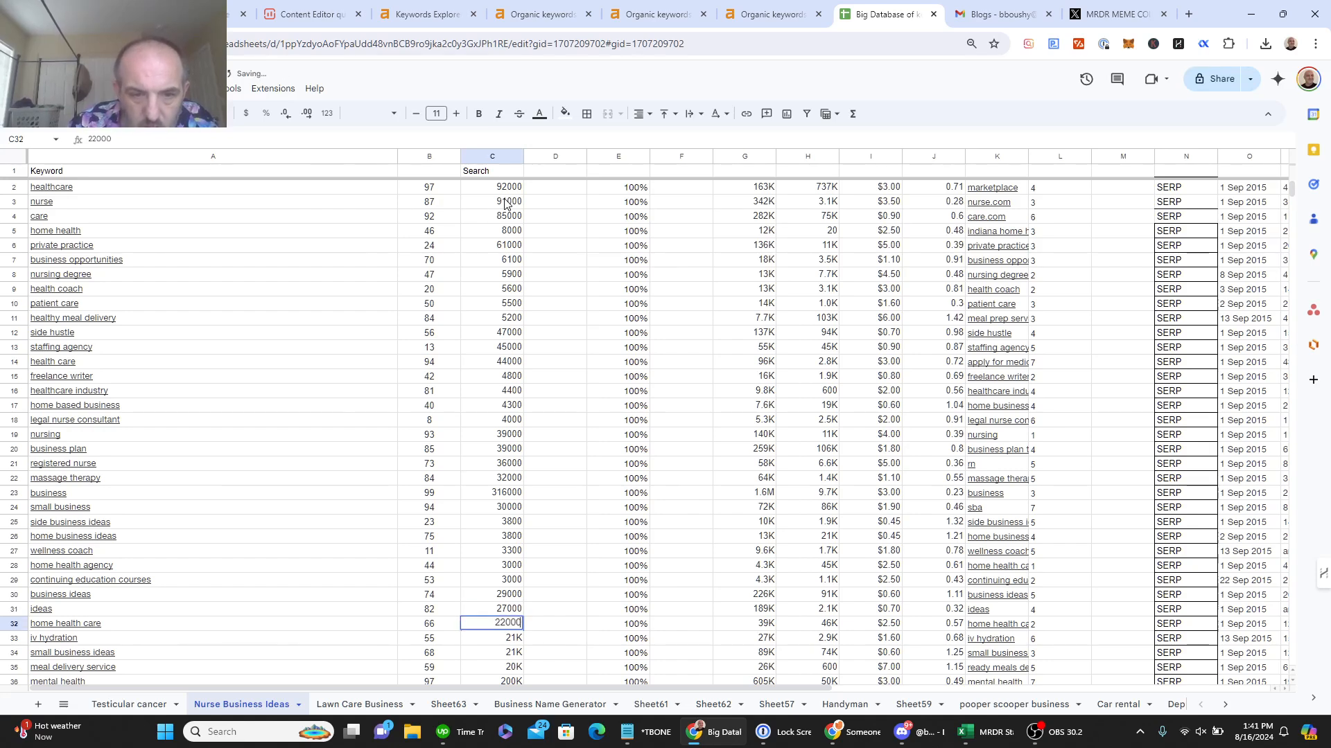
pyautogui.press('Return')
pyautogui.write('1')
pyautogui.press('BackSpace')
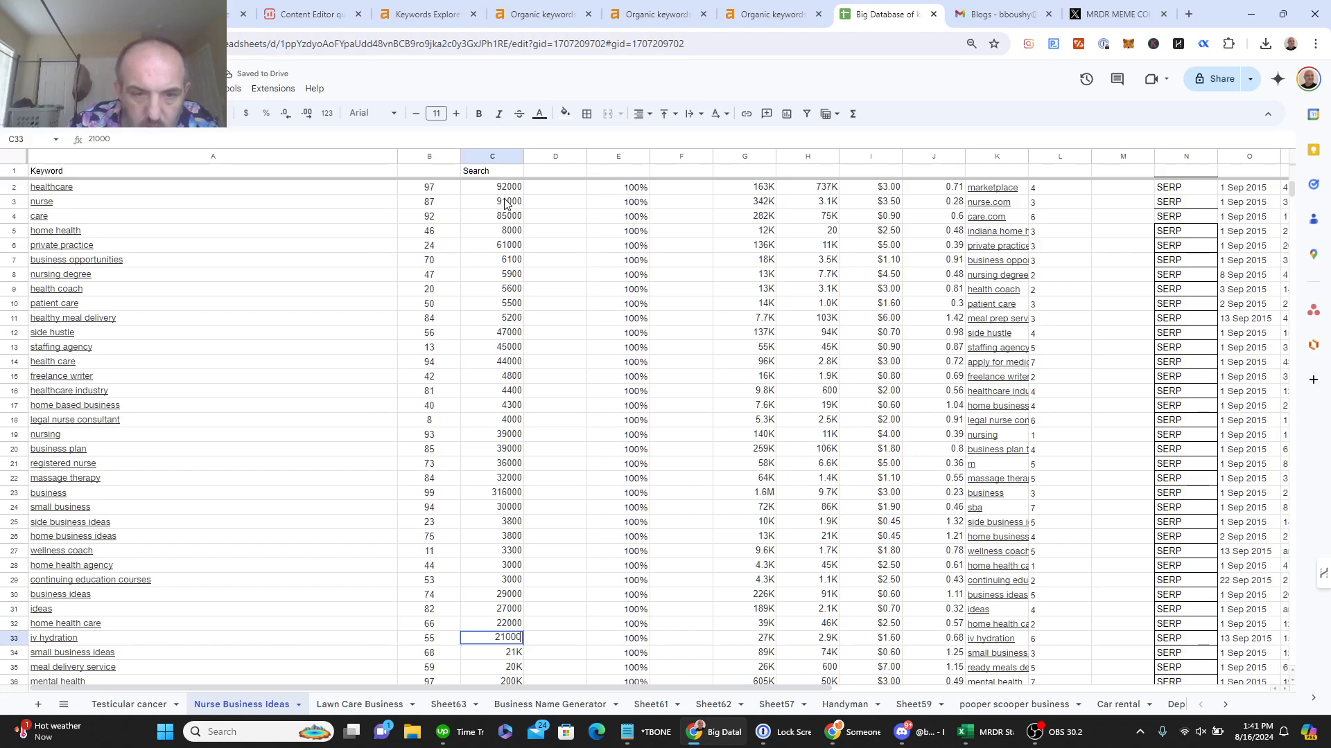
pyautogui.press('Return')
pyautogui.write('21000')
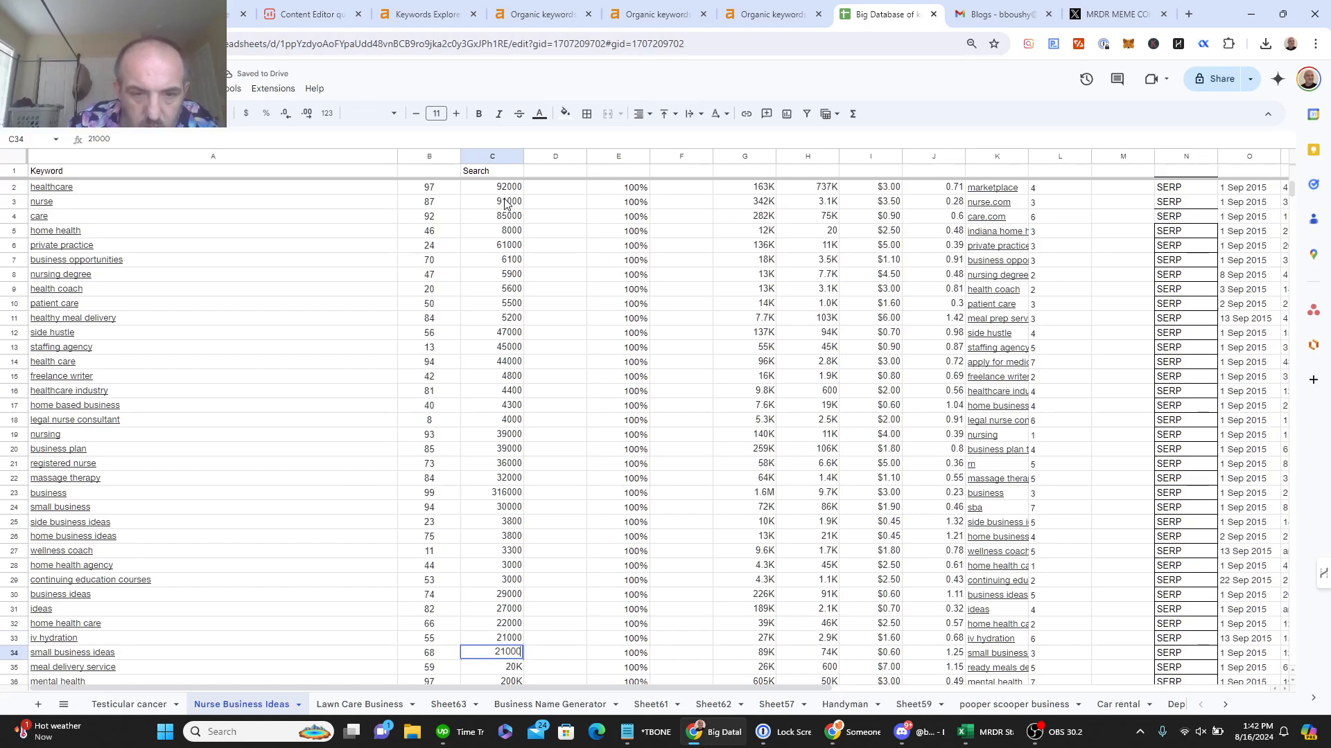
pyautogui.press('Return')
pyautogui.write('2000')
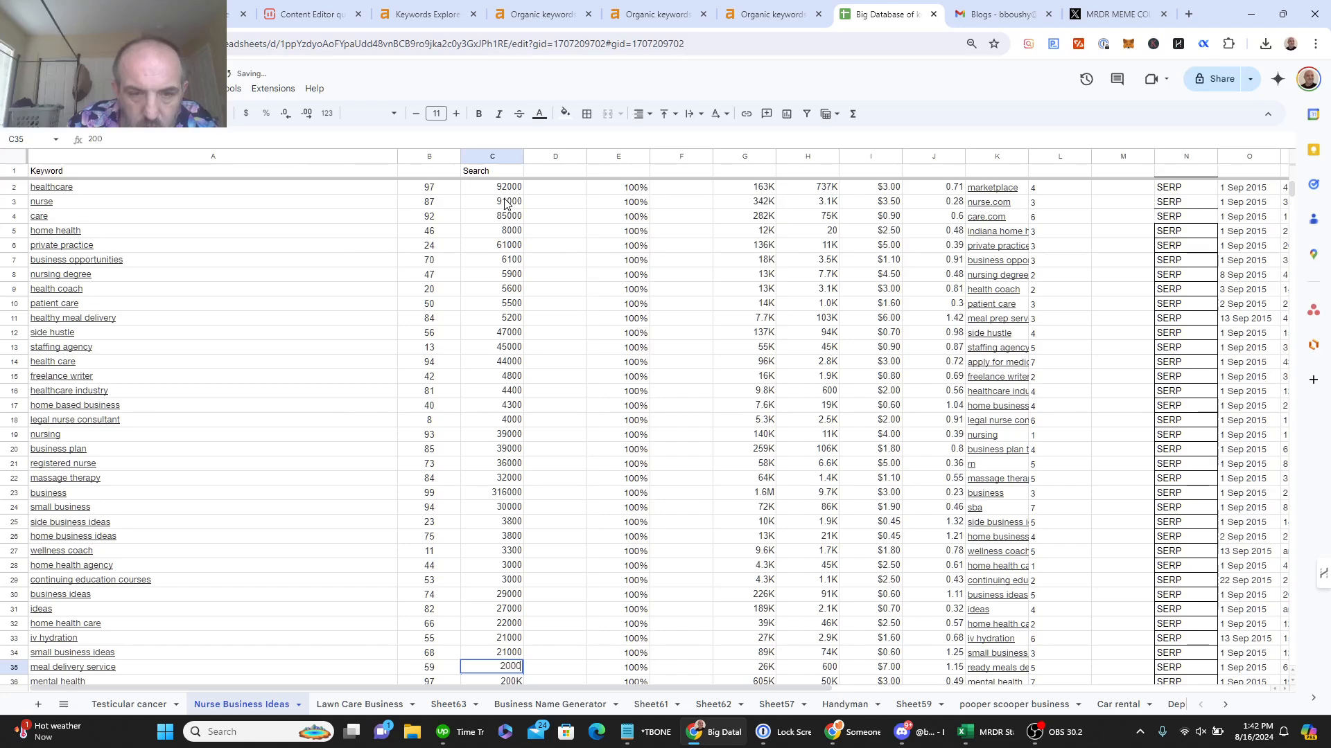
pyautogui.write('0')
pyautogui.press('Return')
# Step: Enter full volumes in C36–C41: 200000, 2500, 2400, 2200, 2200, 19000
pyautogui.write('20')
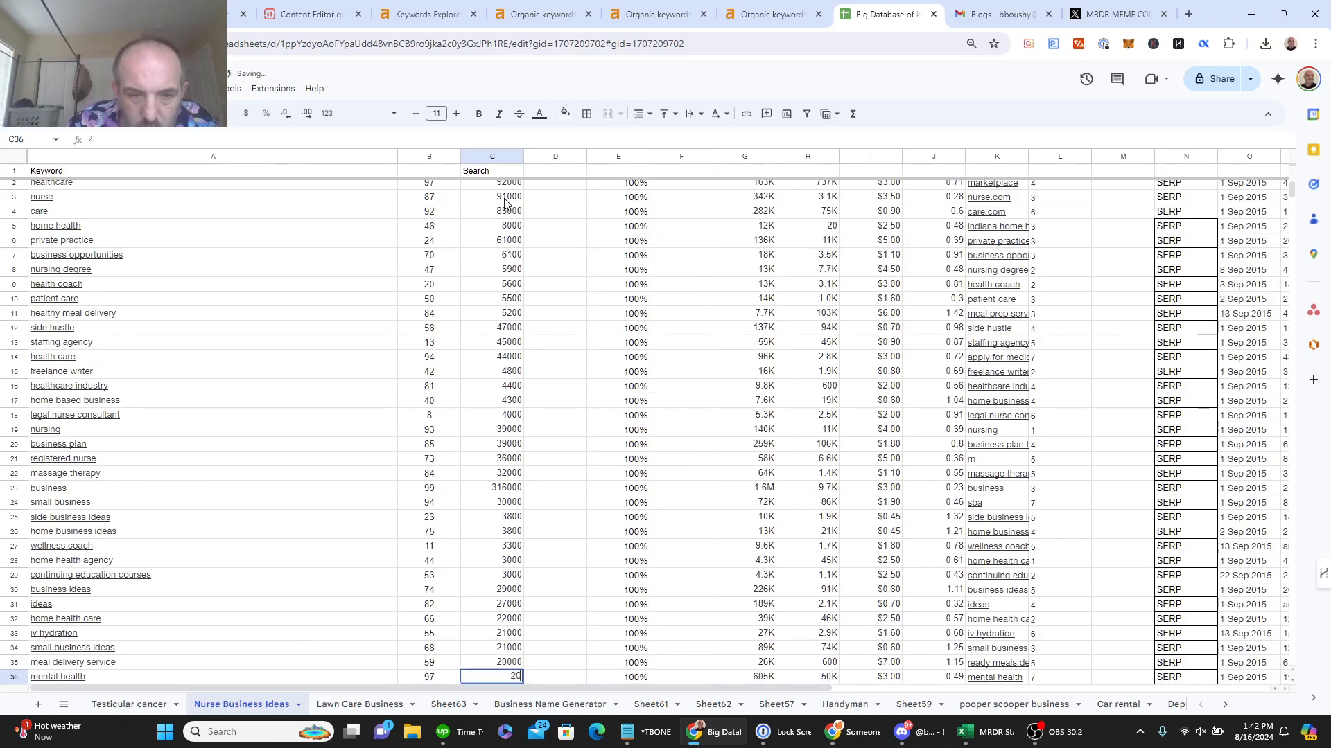
pyautogui.write('0000')
pyautogui.press('Return')
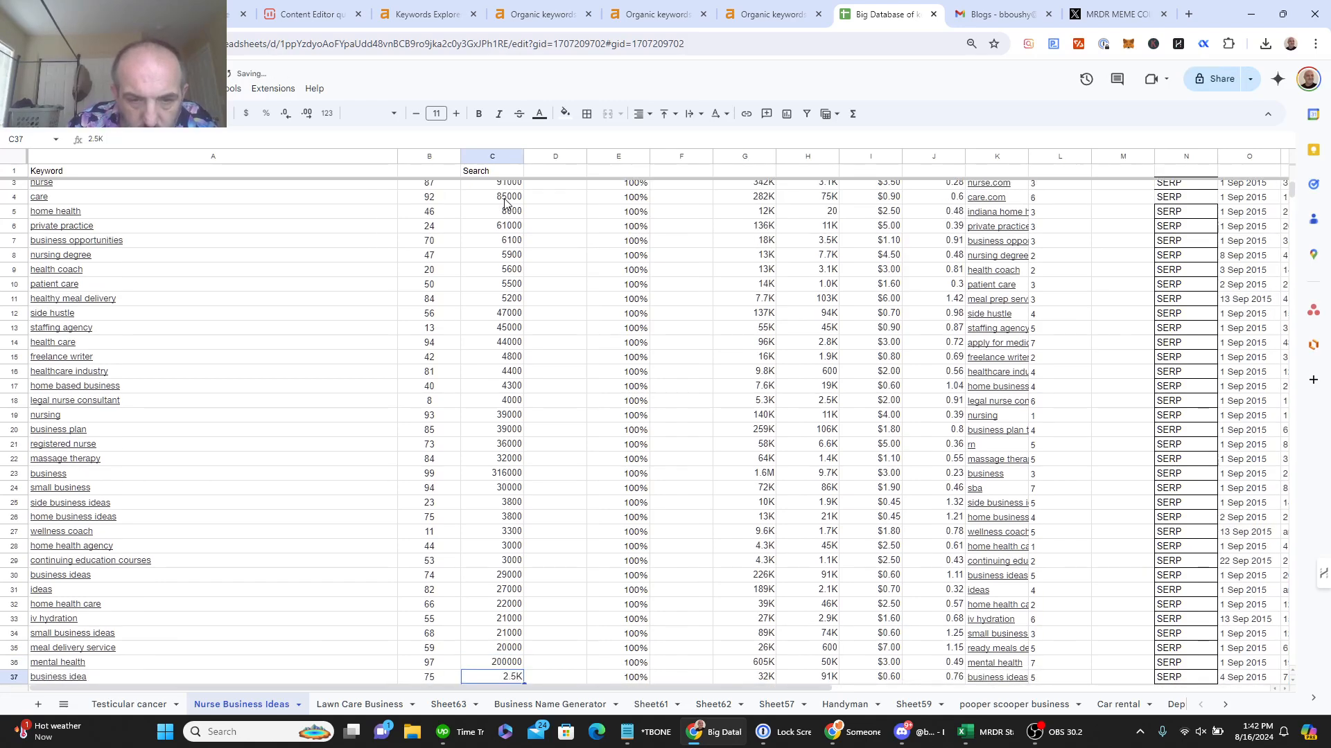
pyautogui.write('2500')
pyautogui.press('Return')
pyautogui.write('2')
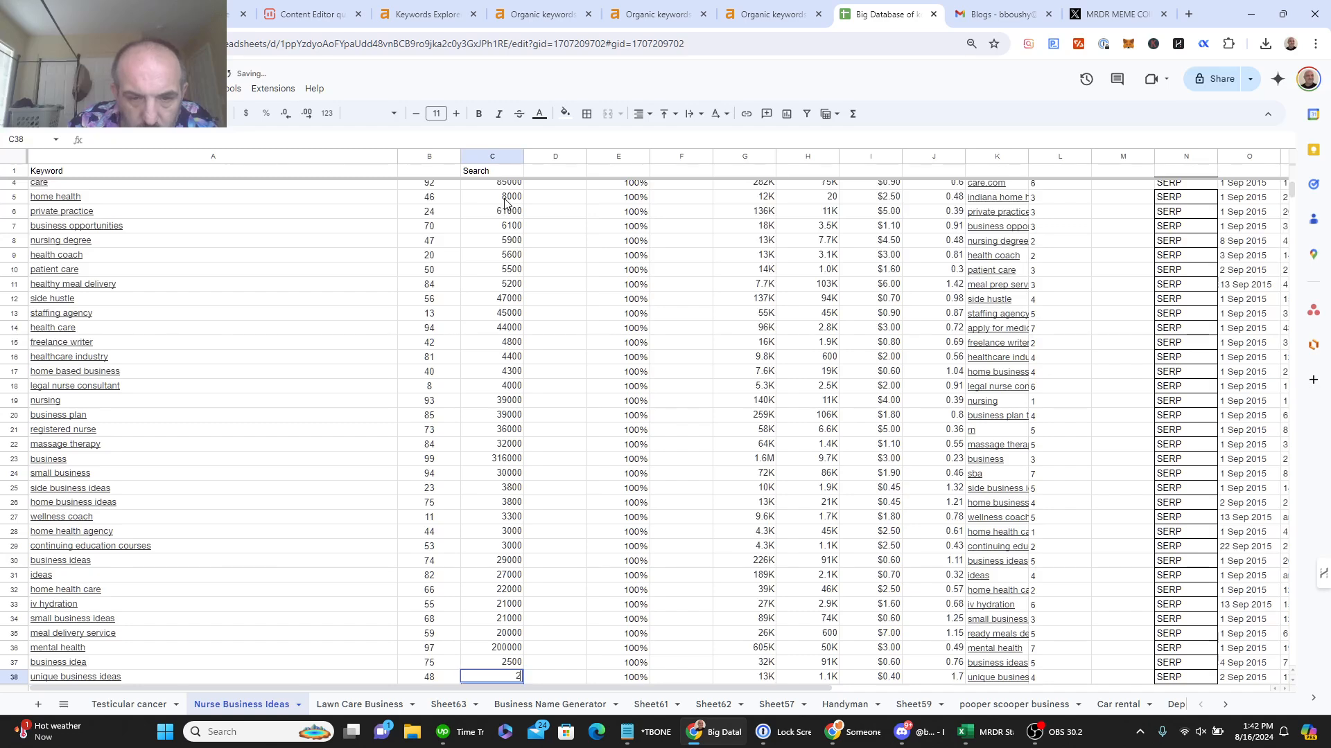
pyautogui.write('400')
pyautogui.press('Return')
pyautogui.write('22')
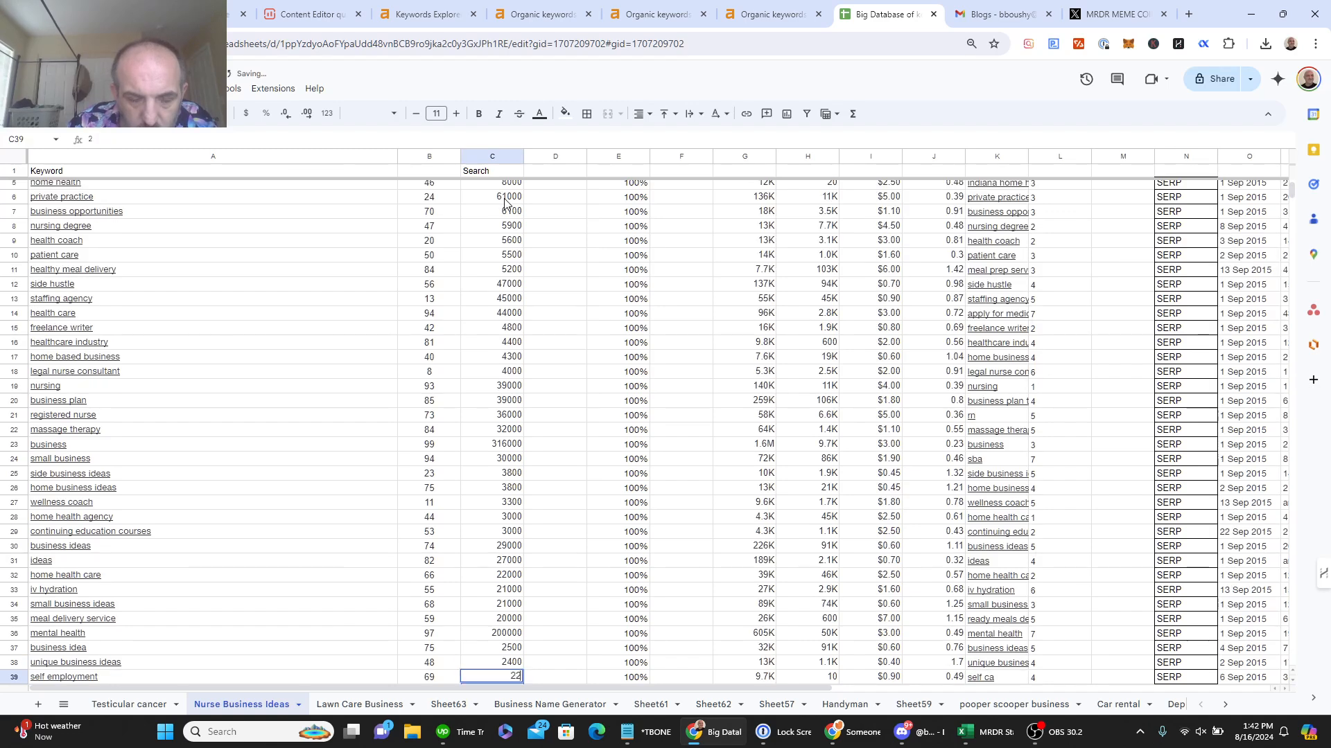
pyautogui.write('00')
pyautogui.press('Return')
pyautogui.write('220')
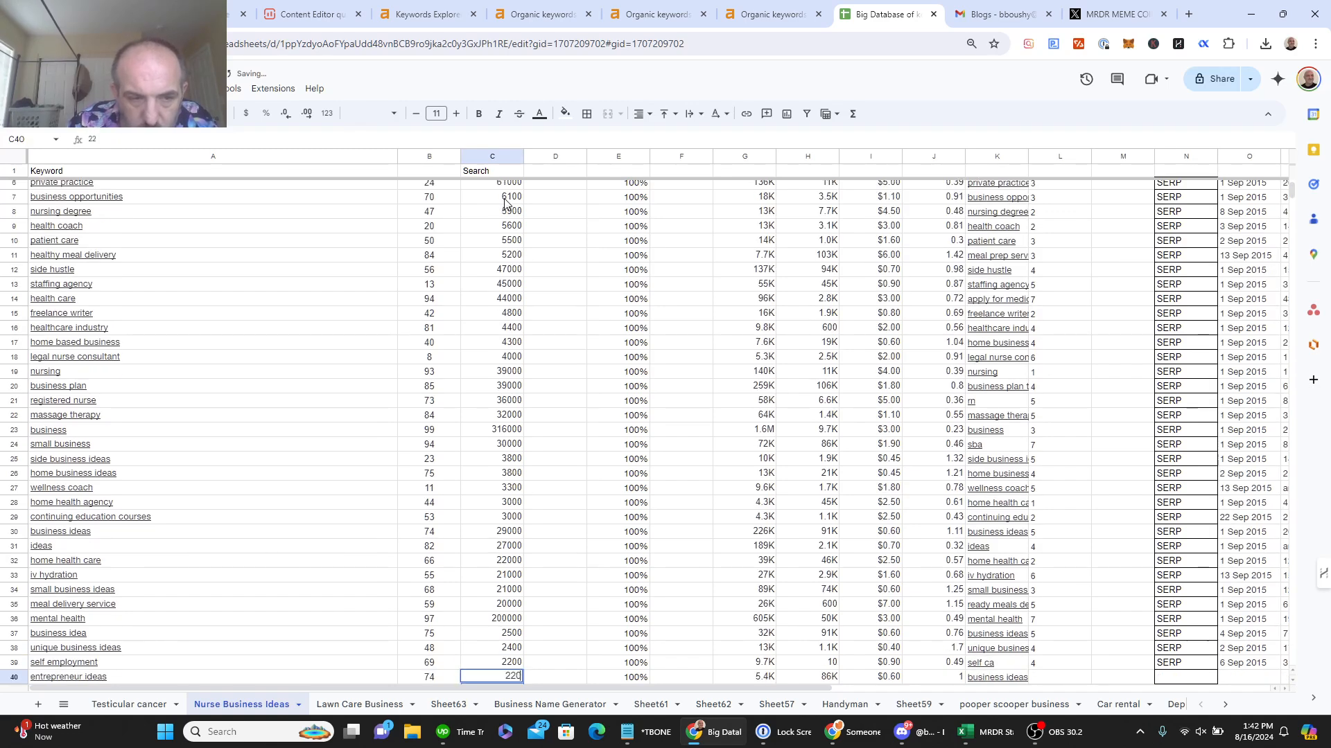
pyautogui.write('0')
pyautogui.press('Return')
pyautogui.write('19')
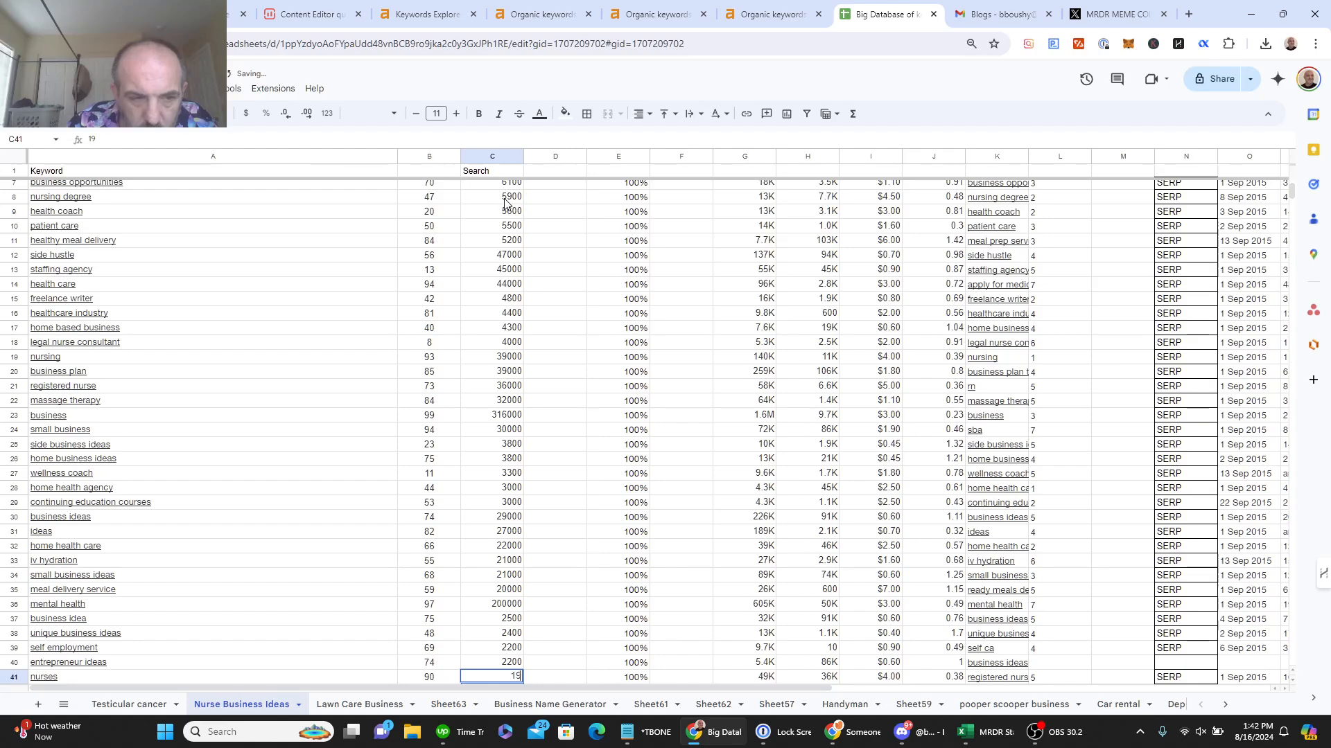
pyautogui.write('000')
pyautogui.press('Return')
# Step: Enter full volumes in C42–C47: 18000, 18000, 18000, 17000, 175000, 16000
pyautogui.write('18')
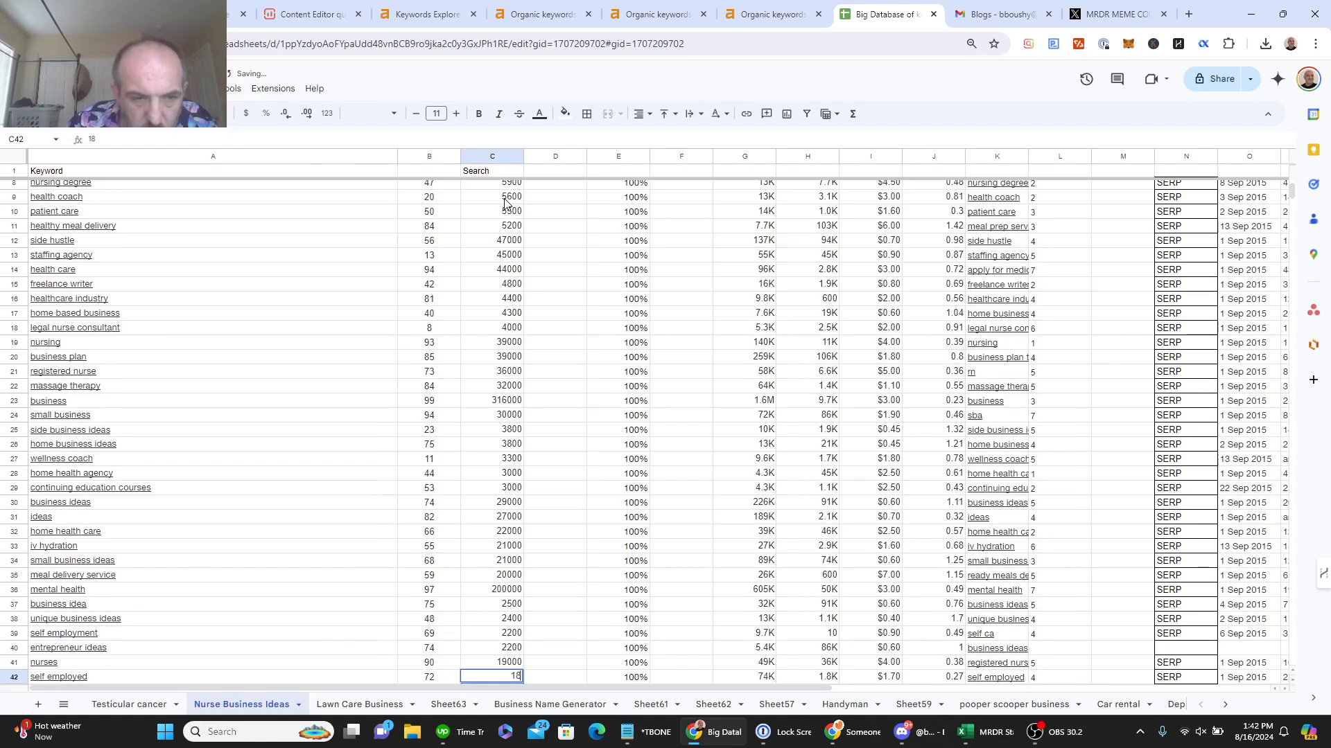
pyautogui.write('000')
pyautogui.press('Return')
pyautogui.write('18')
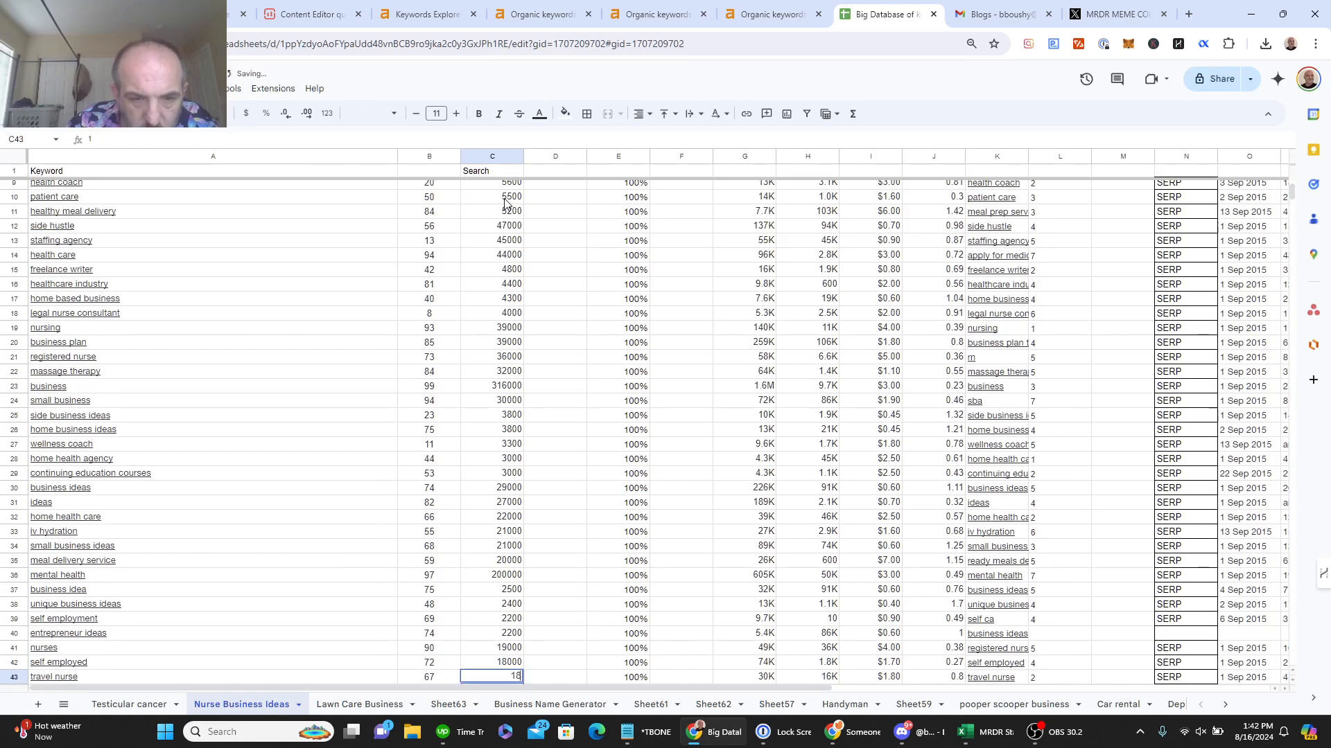
pyautogui.write('000')
pyautogui.press('Return')
pyautogui.write('18')
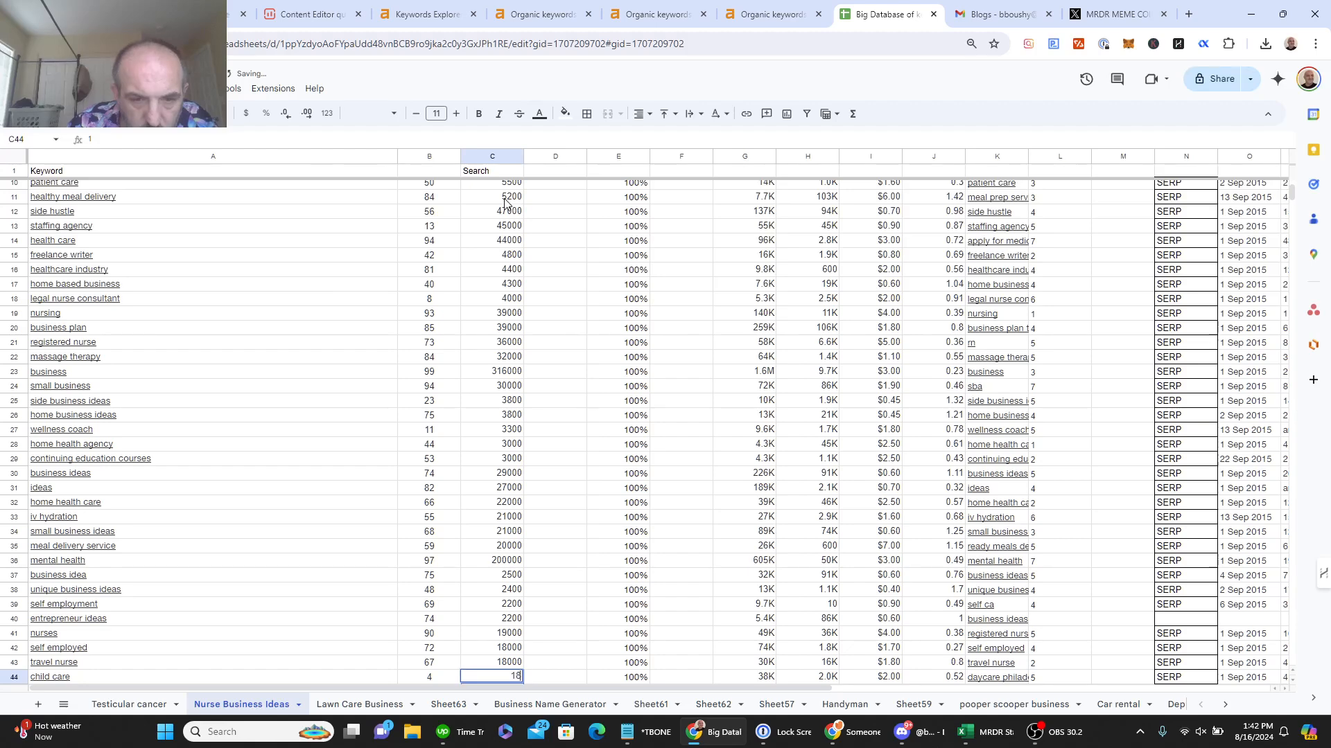
pyautogui.press('Return')
pyautogui.write('17000')
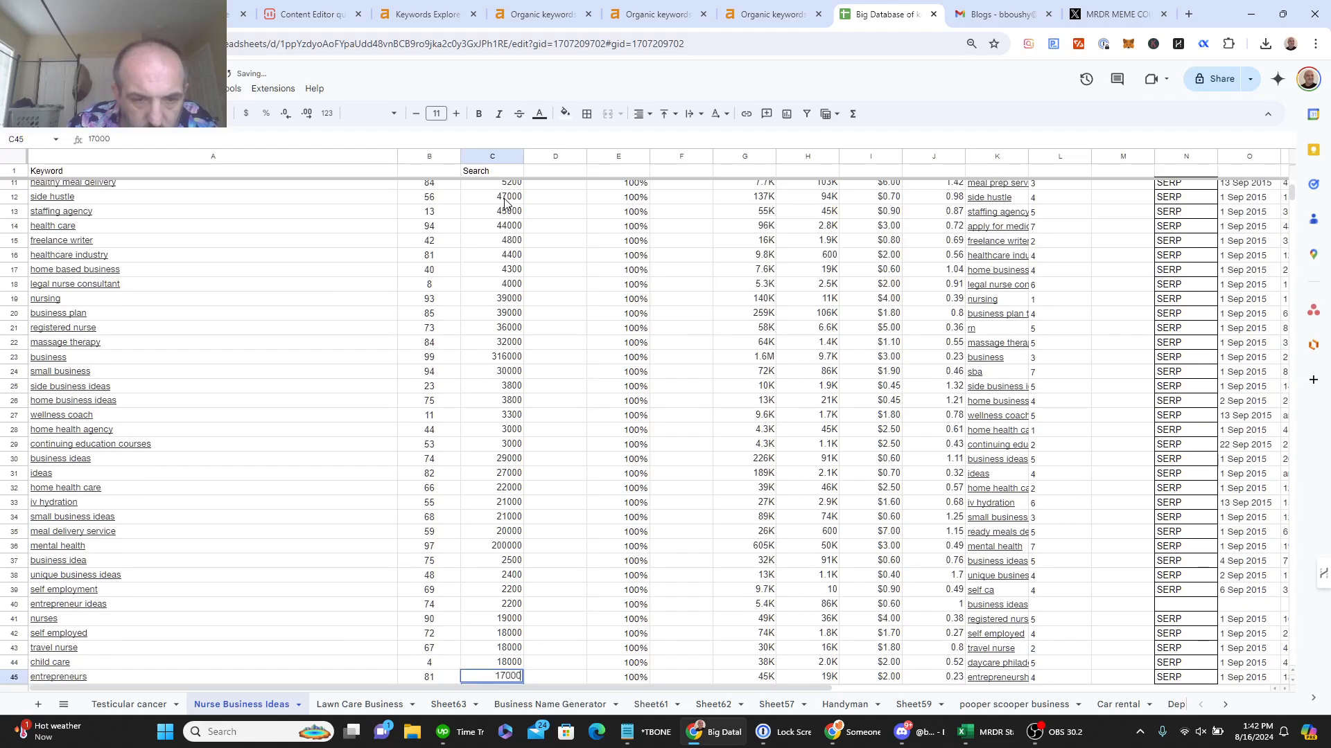
pyautogui.press('Return')
pyautogui.write('1')
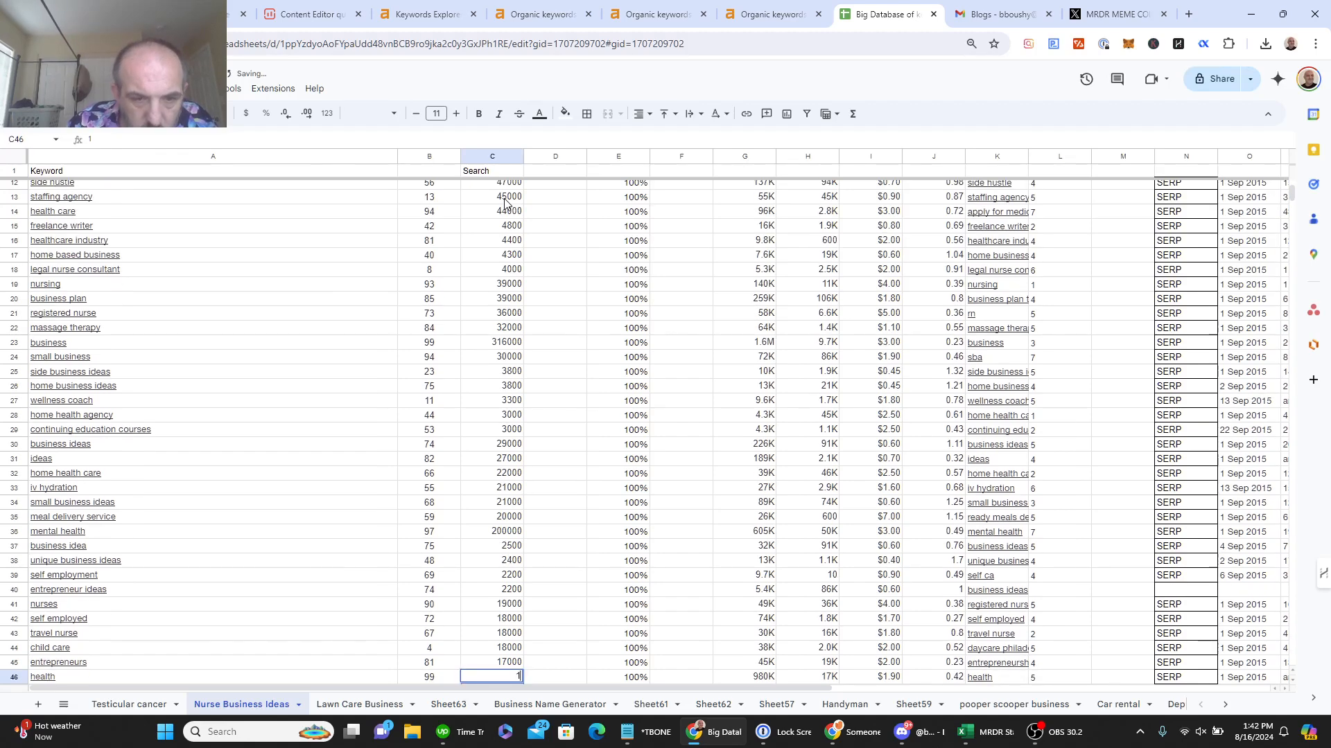
pyautogui.write('75000')
pyautogui.press('Return')
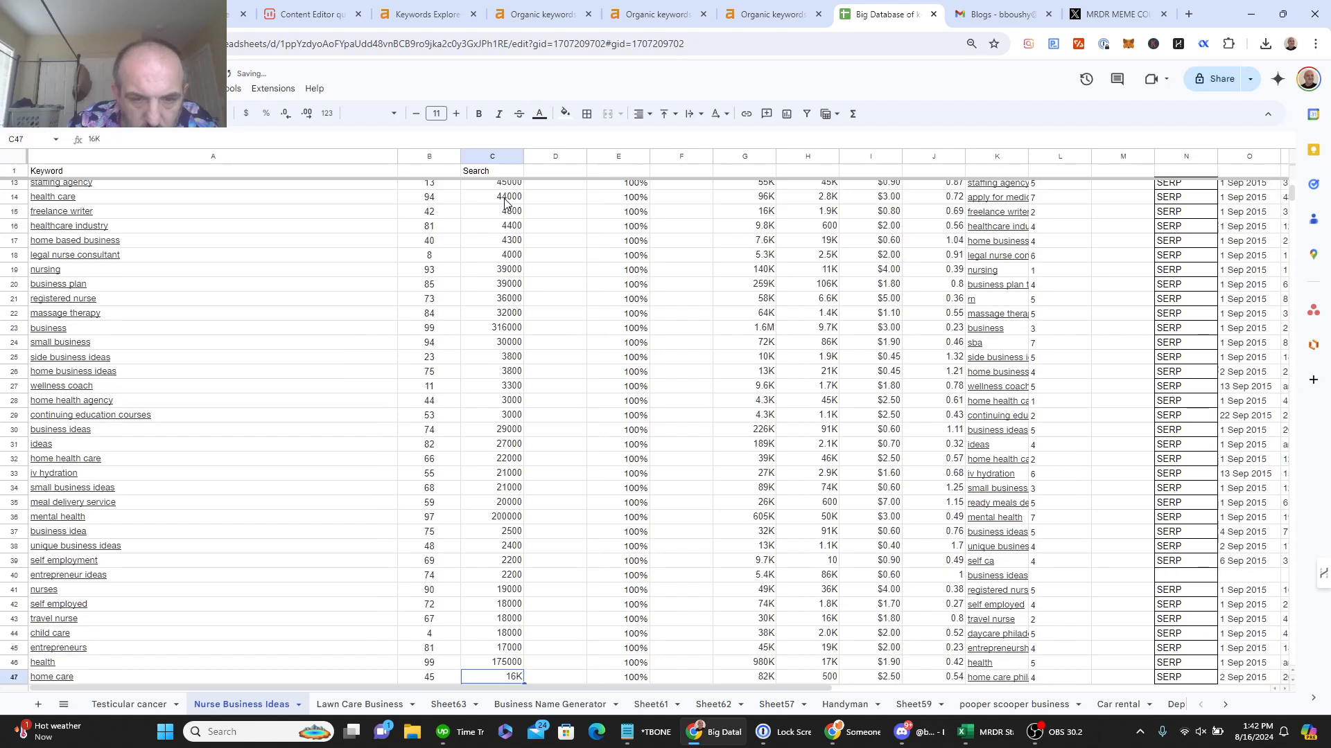
pyautogui.write('16000')
pyautogui.press('Return')
# Step: Enter full volumes in C48–C51: 166000, 137000, 12000, 12000
pyautogui.write('166000')
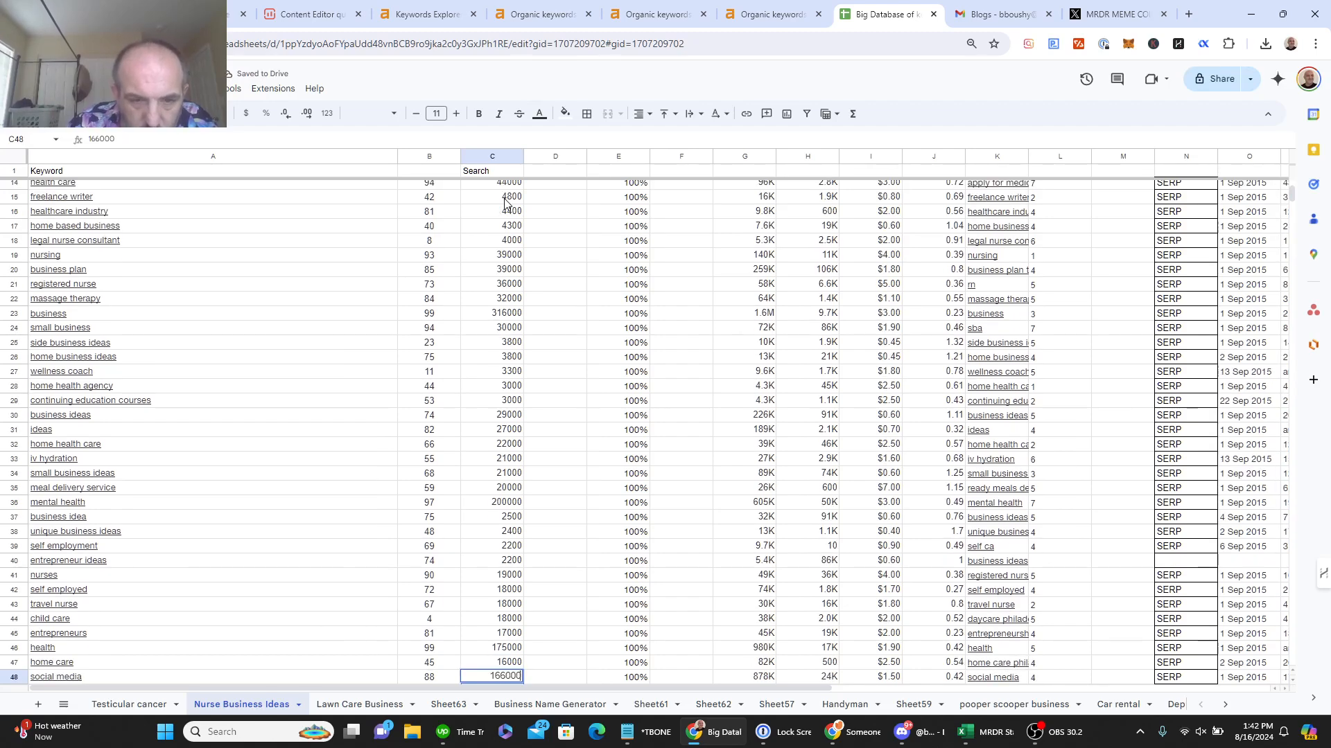
pyautogui.press('Return')
pyautogui.write('137')
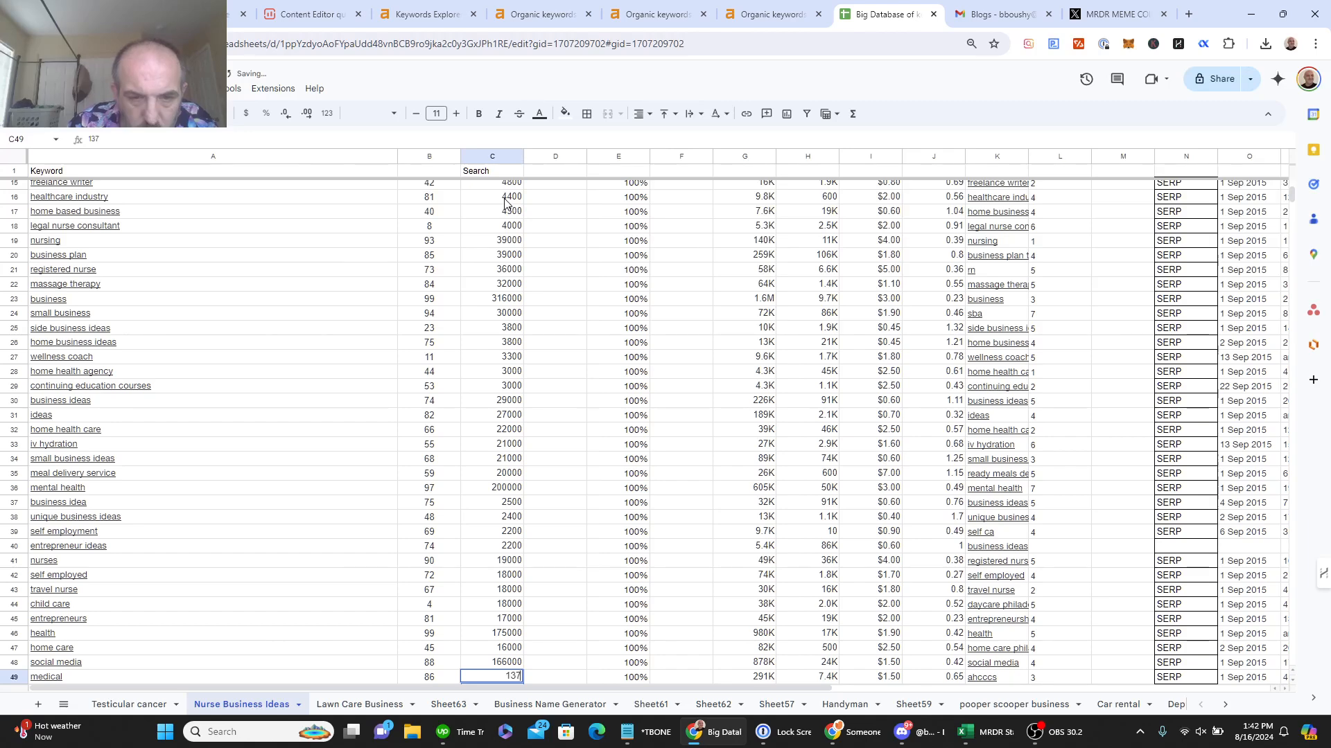
pyautogui.write('000')
pyautogui.press('Return')
pyautogui.write('12')
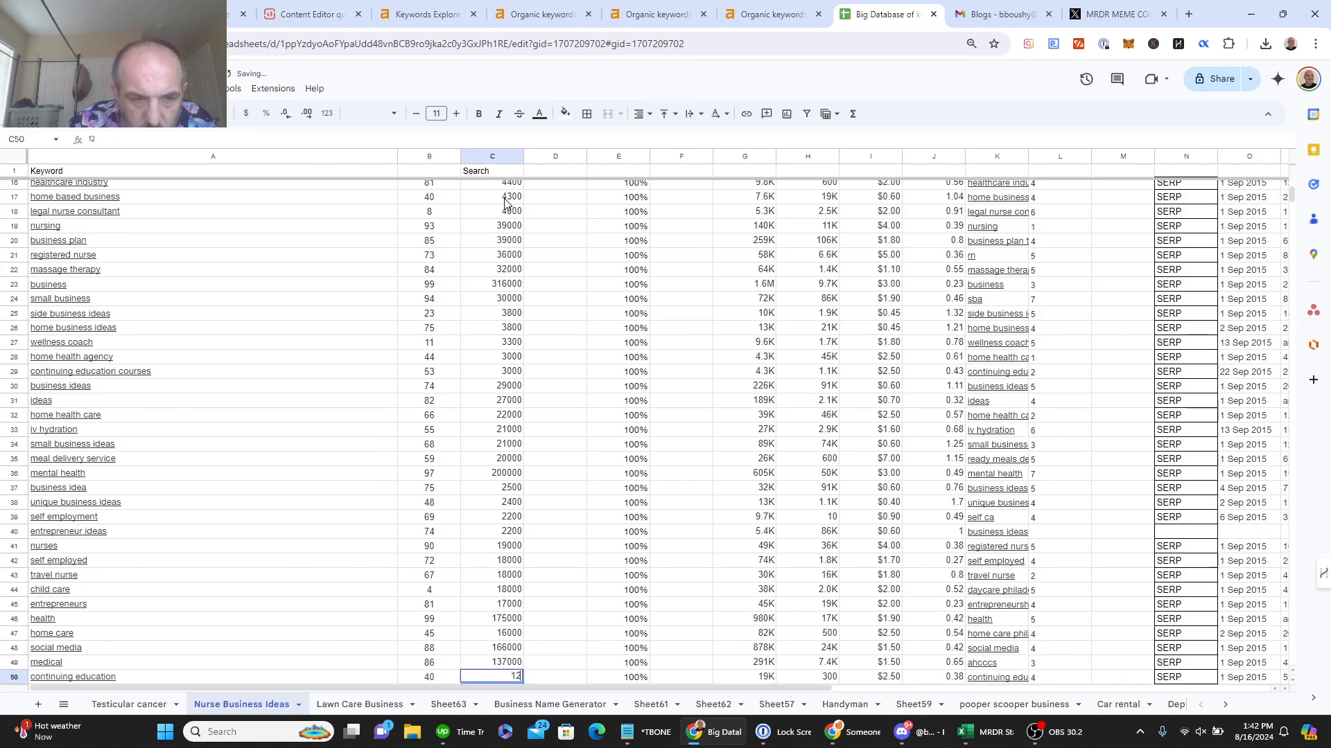
pyautogui.write('000')
pyautogui.press('Return')
pyautogui.write('120')
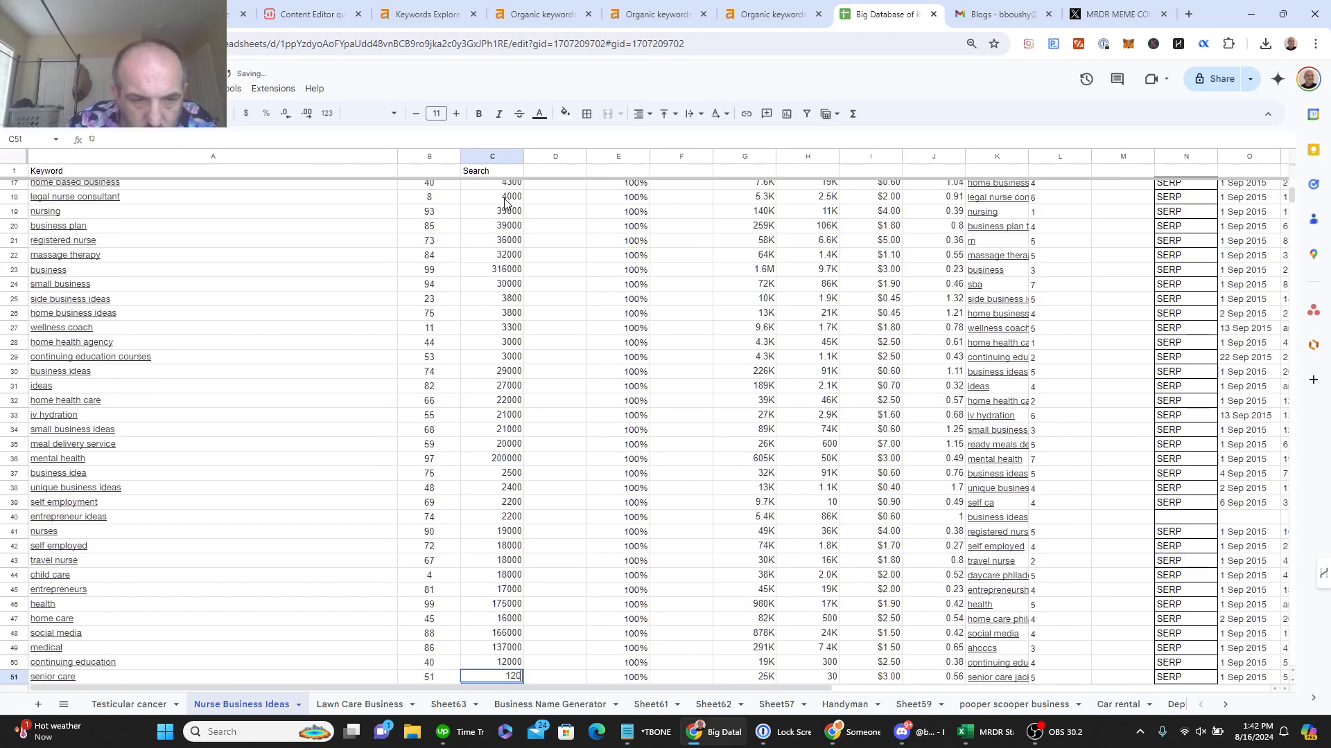
pyautogui.write('00')
pyautogui.press('Return')
# Step: Enter full volumes in C52–C56: 114000, 10000, 1400, 1000, 1000
pyautogui.write('114')
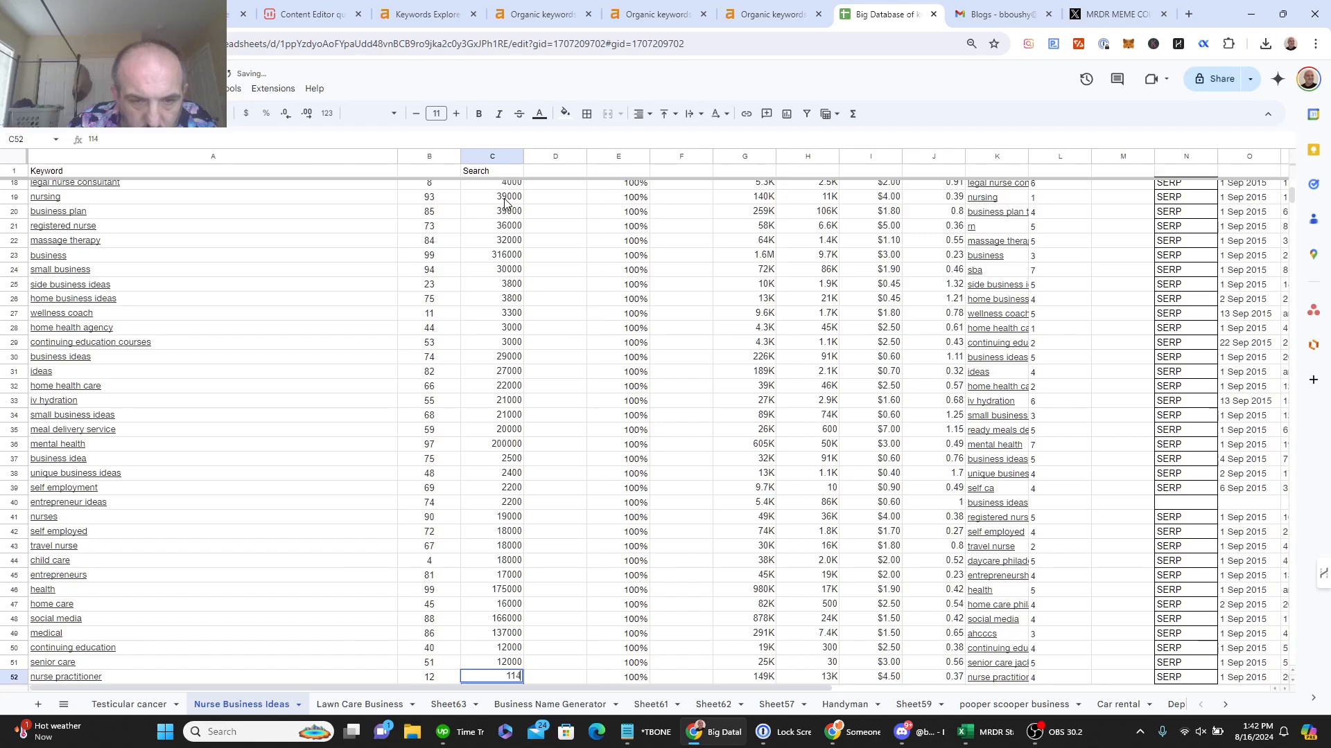
pyautogui.write('000')
pyautogui.press('Return')
pyautogui.write('11')
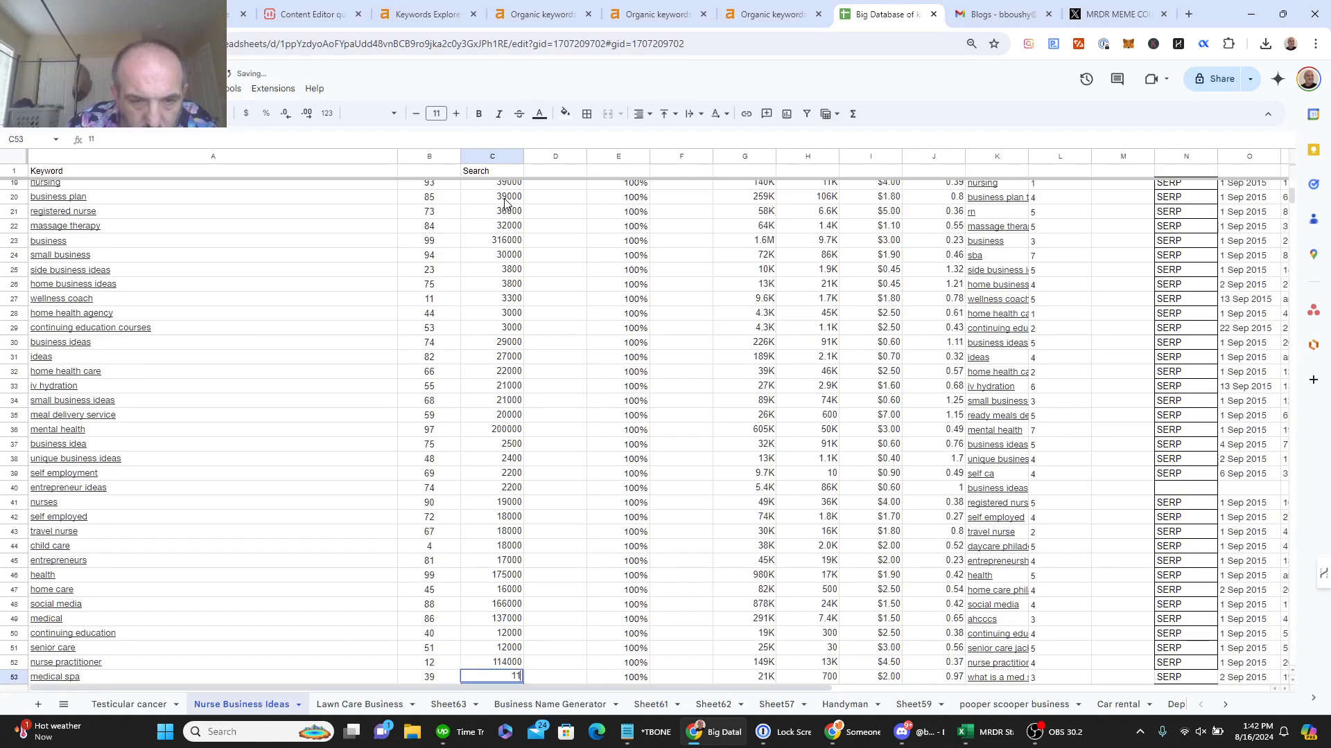
pyautogui.write('000')
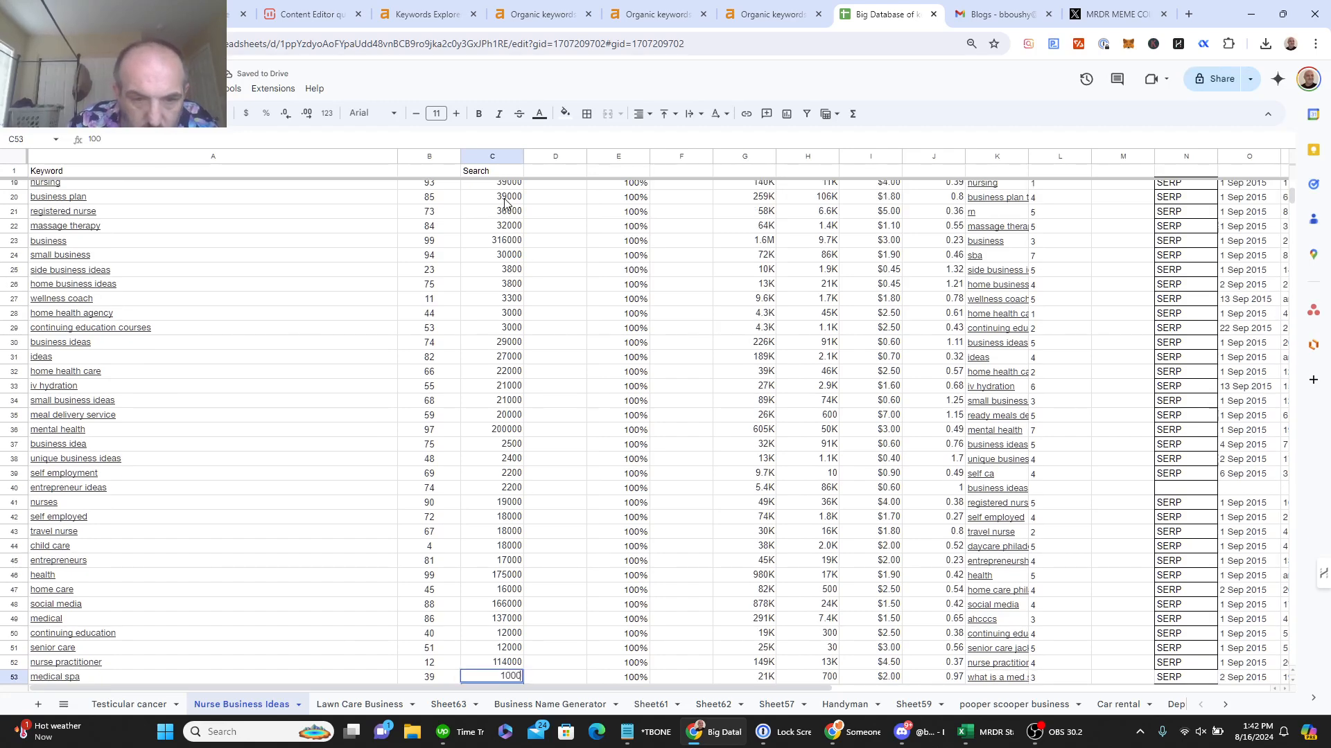
pyautogui.write('0')
pyautogui.press('Return')
pyautogui.write('1')
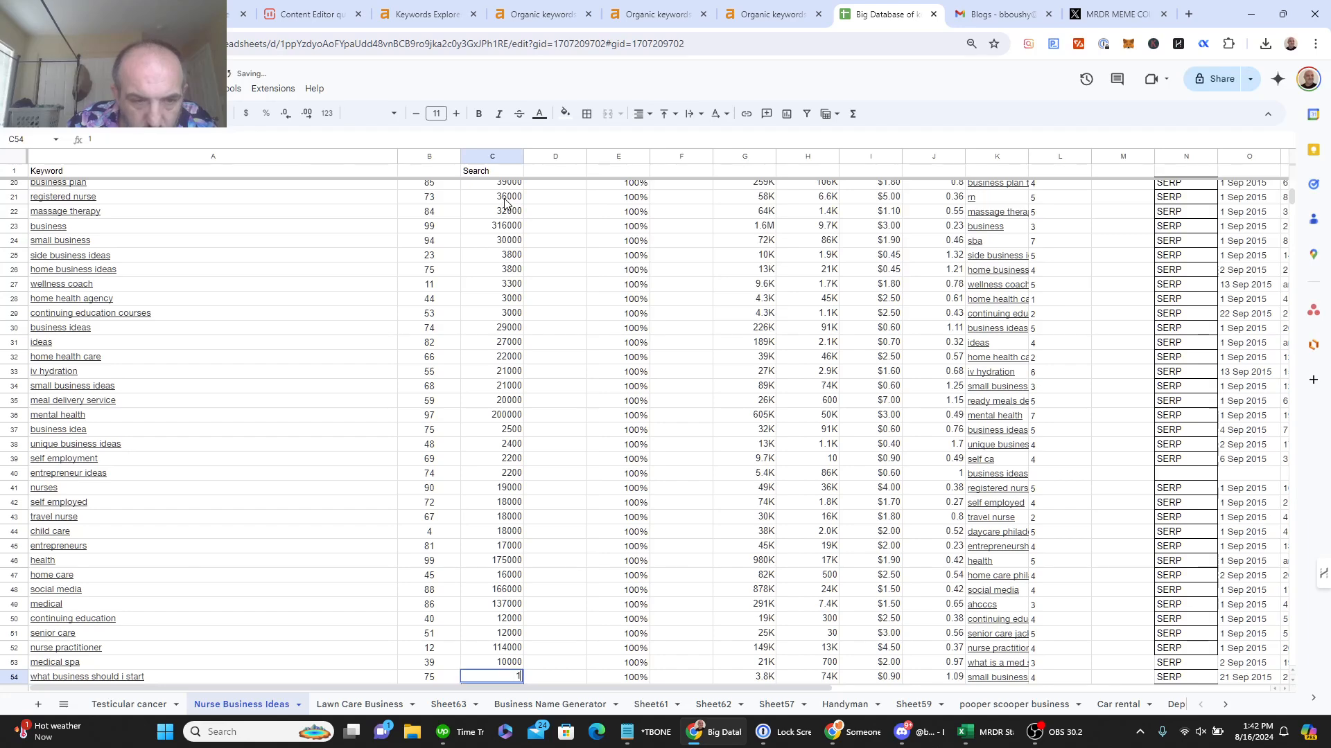
pyautogui.write('400')
pyautogui.press('Return')
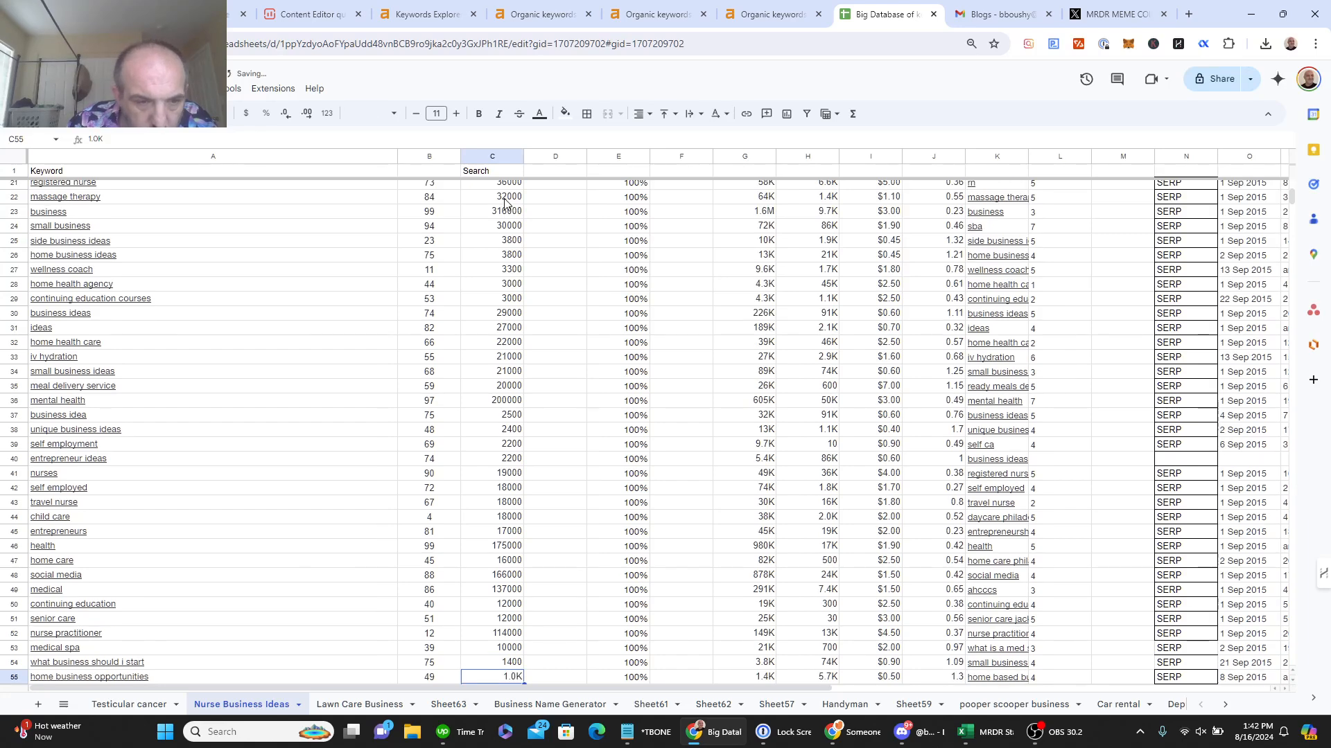
pyautogui.write('10')
pyautogui.press('Return')
pyautogui.write('1000')
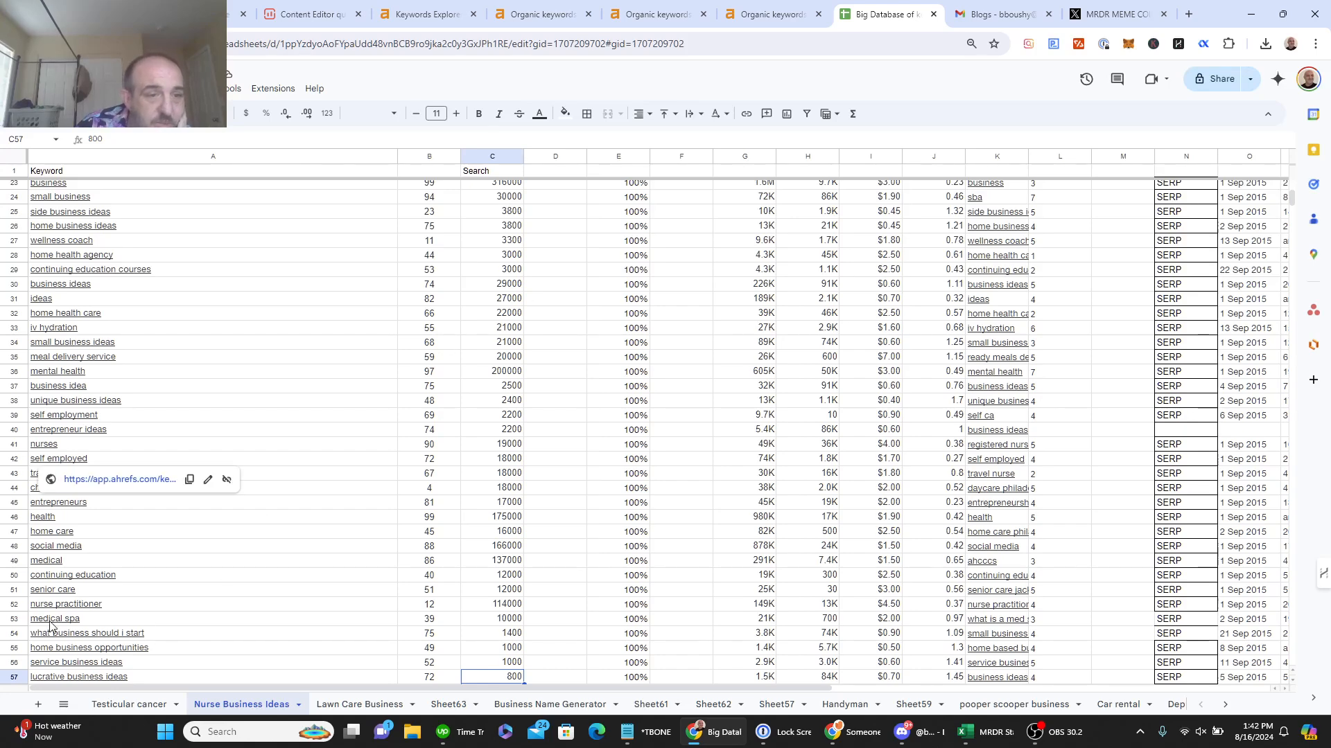
# Step: Review keywords and figures such as senior care, home care, nurse practitioner and iv hydration
pyautogui.moveTo(61, 626)
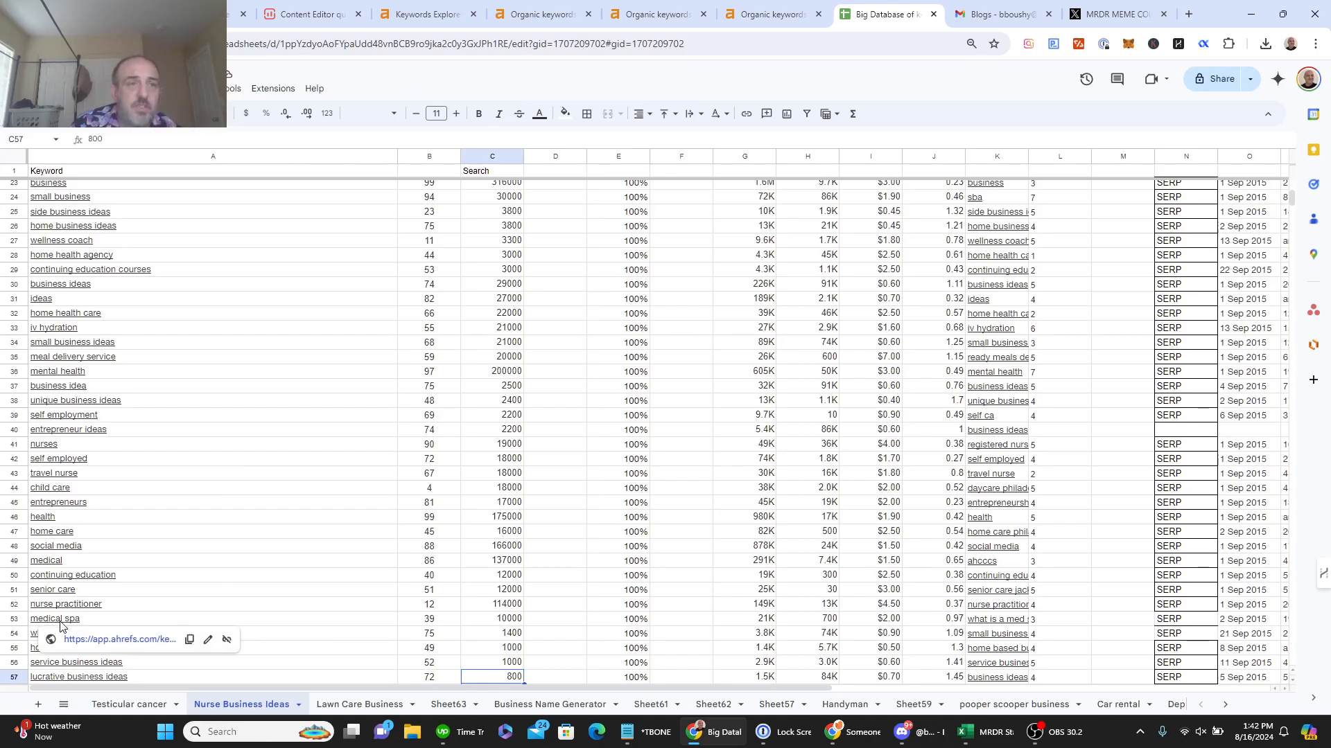
pyautogui.scroll(-1, 60, 626)
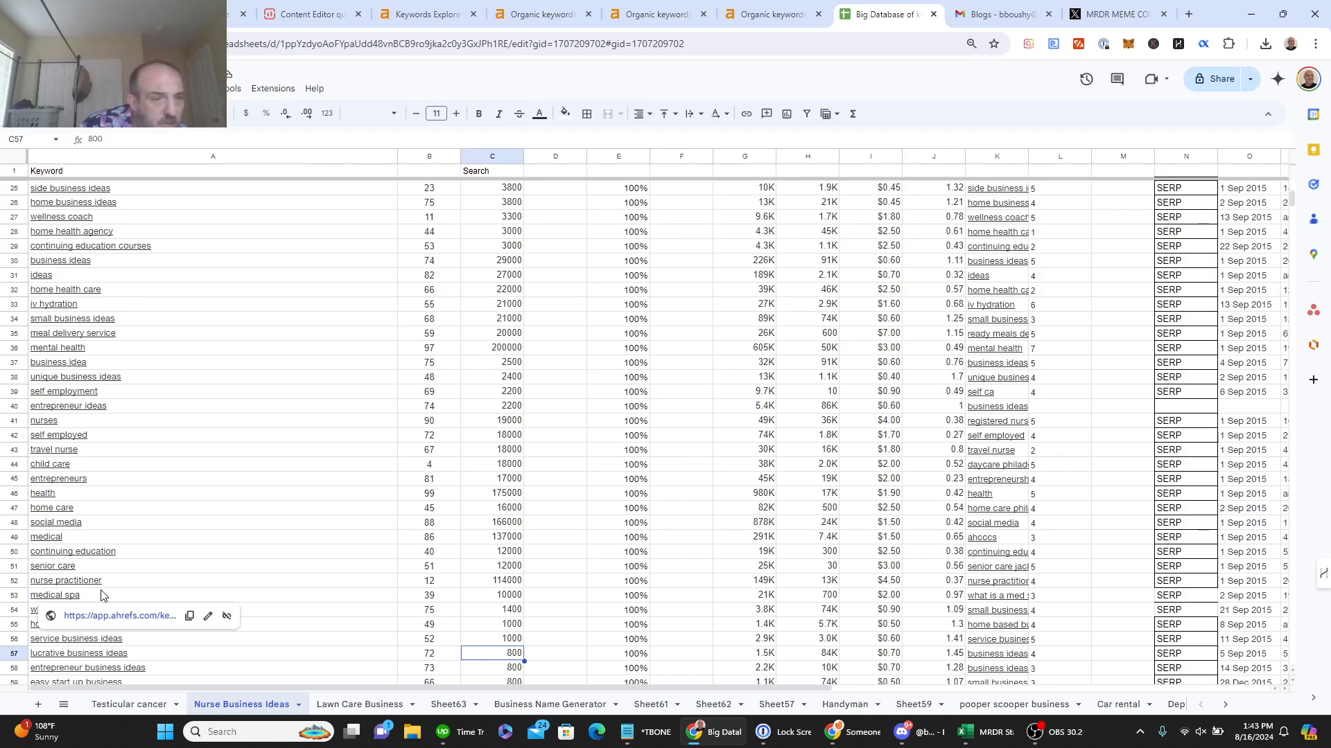
pyautogui.click(124, 569)
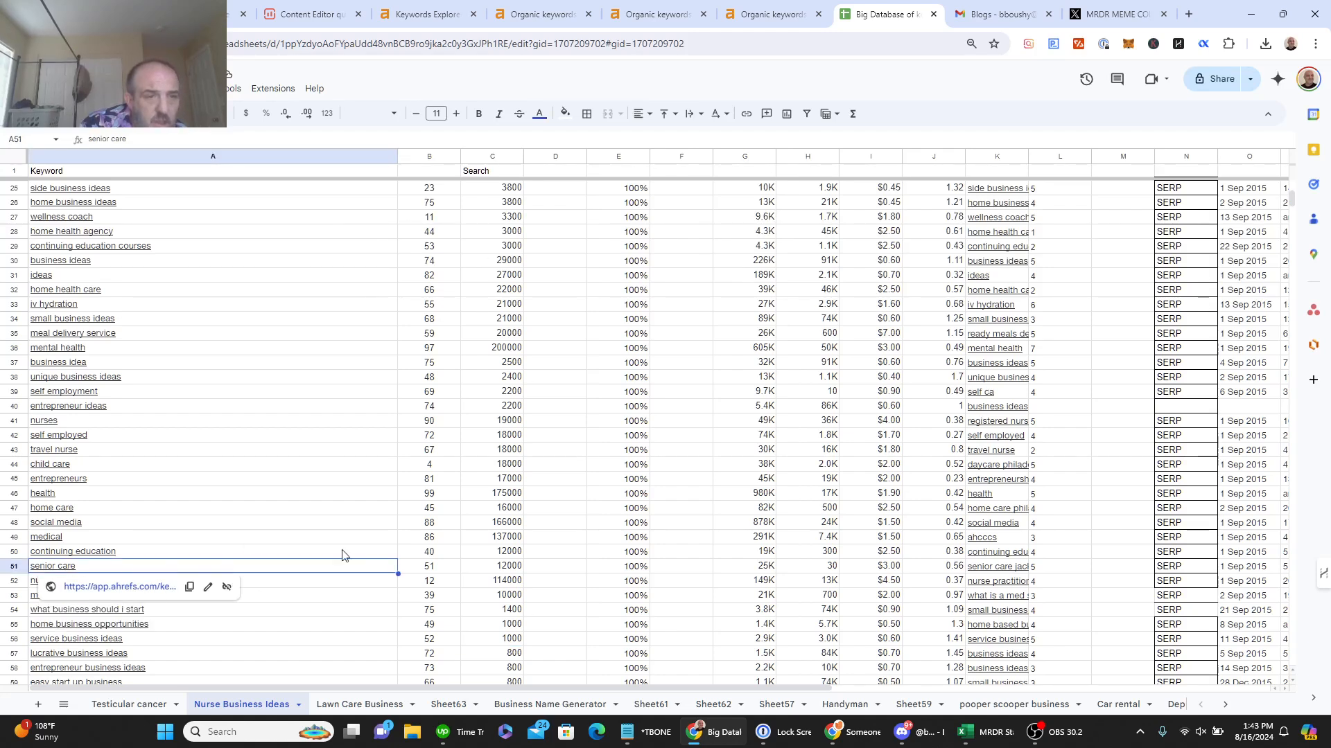
pyautogui.click(430, 570)
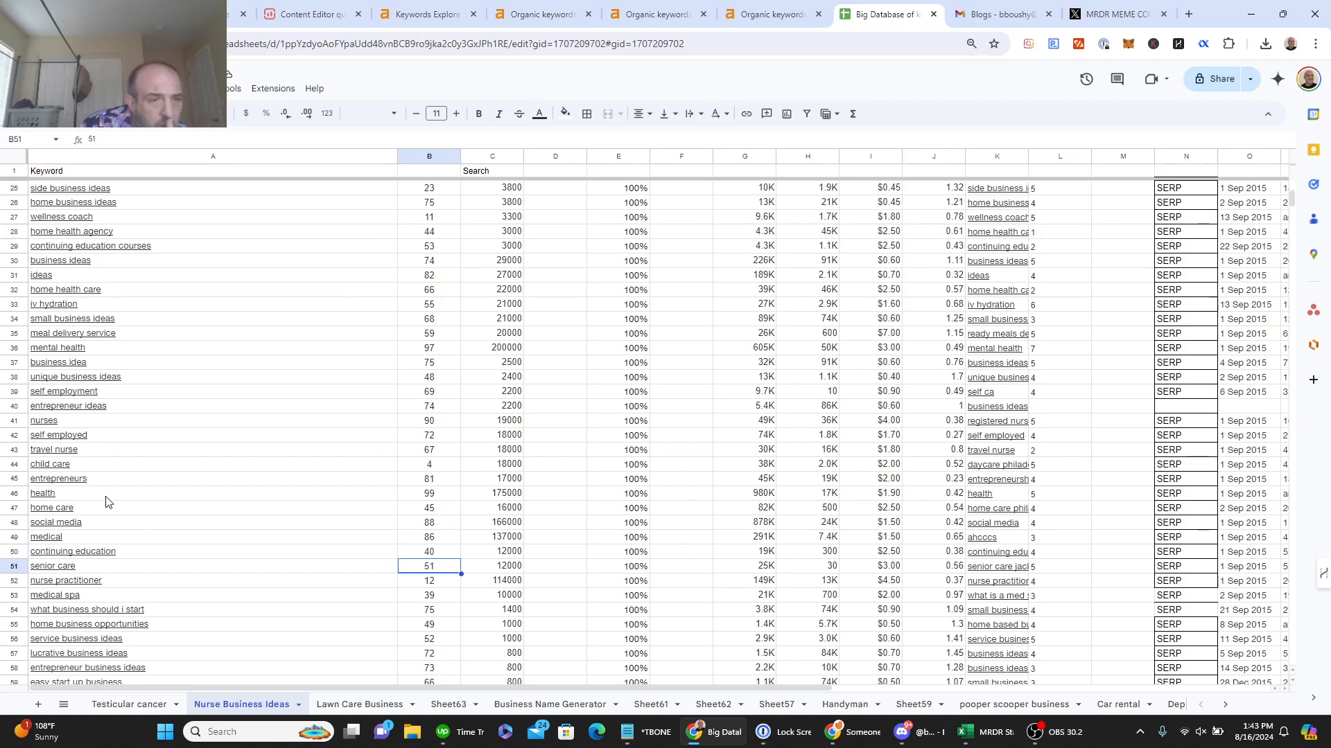
pyautogui.moveTo(107, 498)
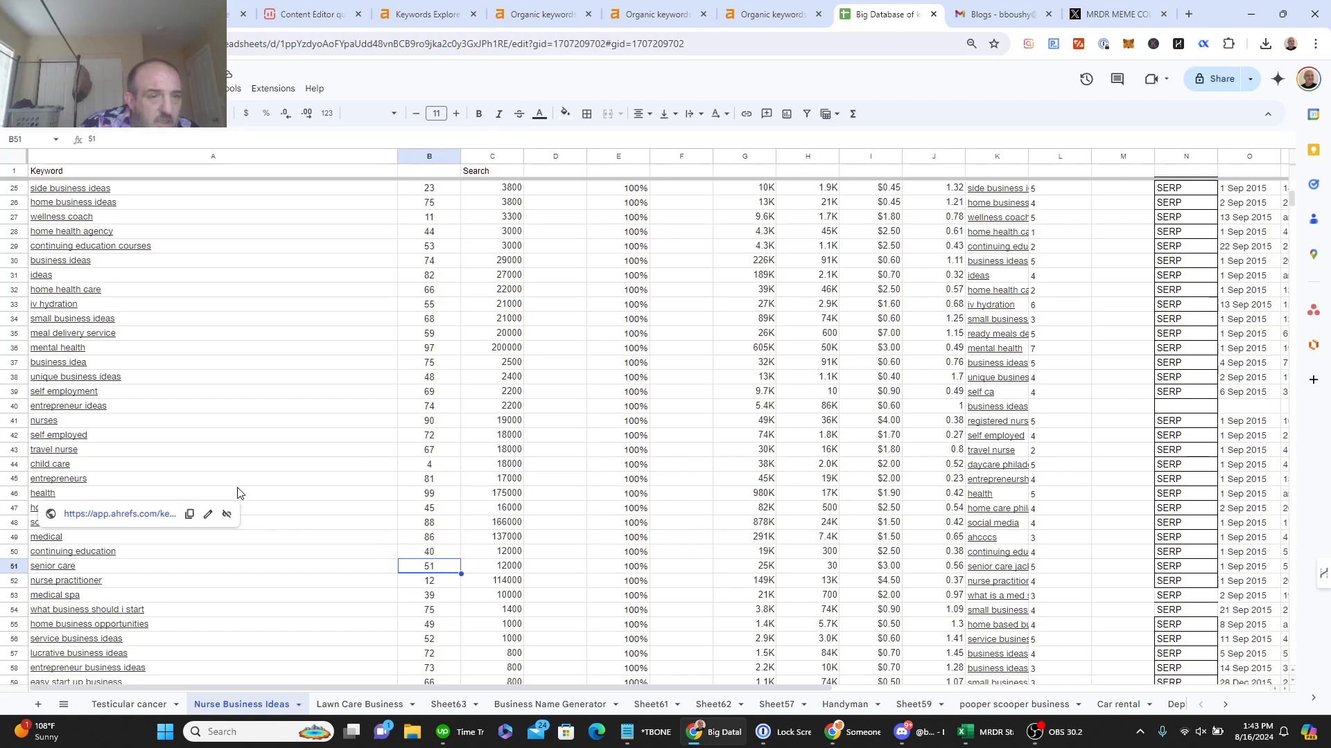
pyautogui.moveTo(242, 478)
pyautogui.mouseDown()
pyautogui.moveTo(291, 491)
pyautogui.moveTo(253, 464)
pyautogui.mouseUp()
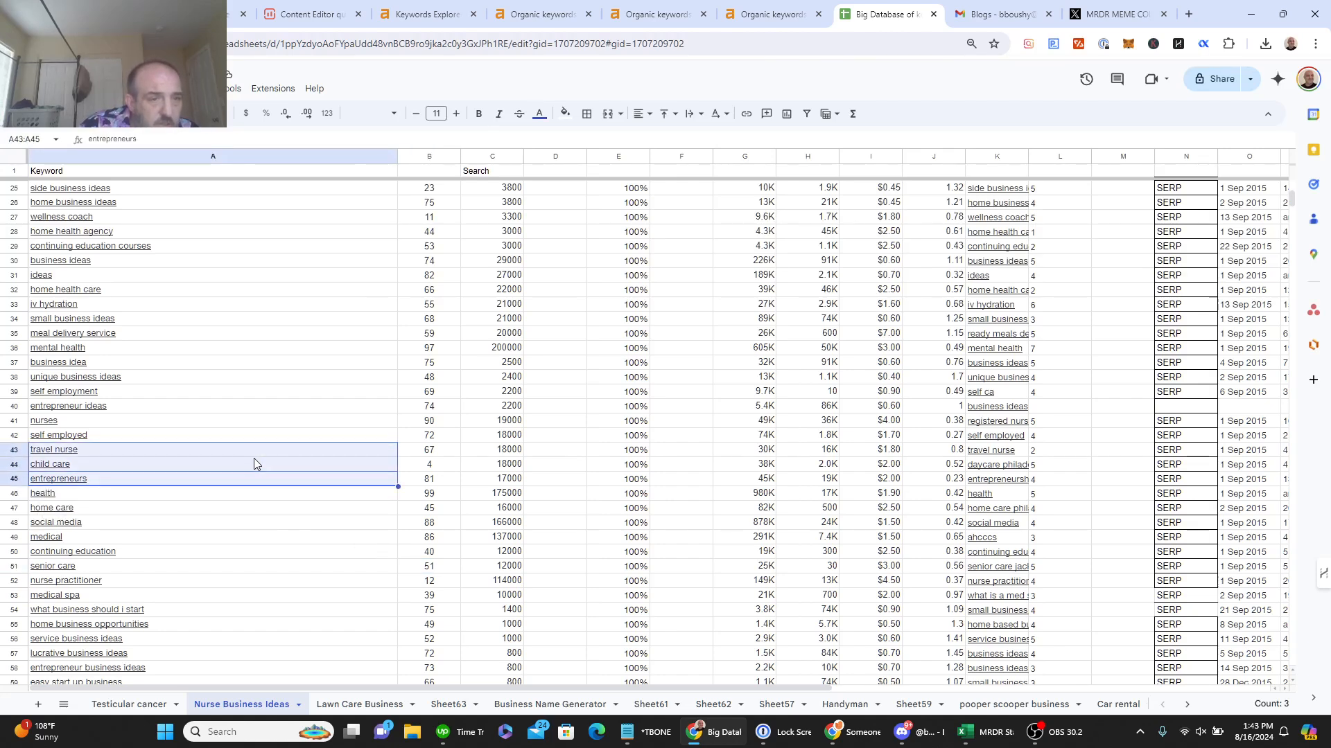
pyautogui.click(232, 513)
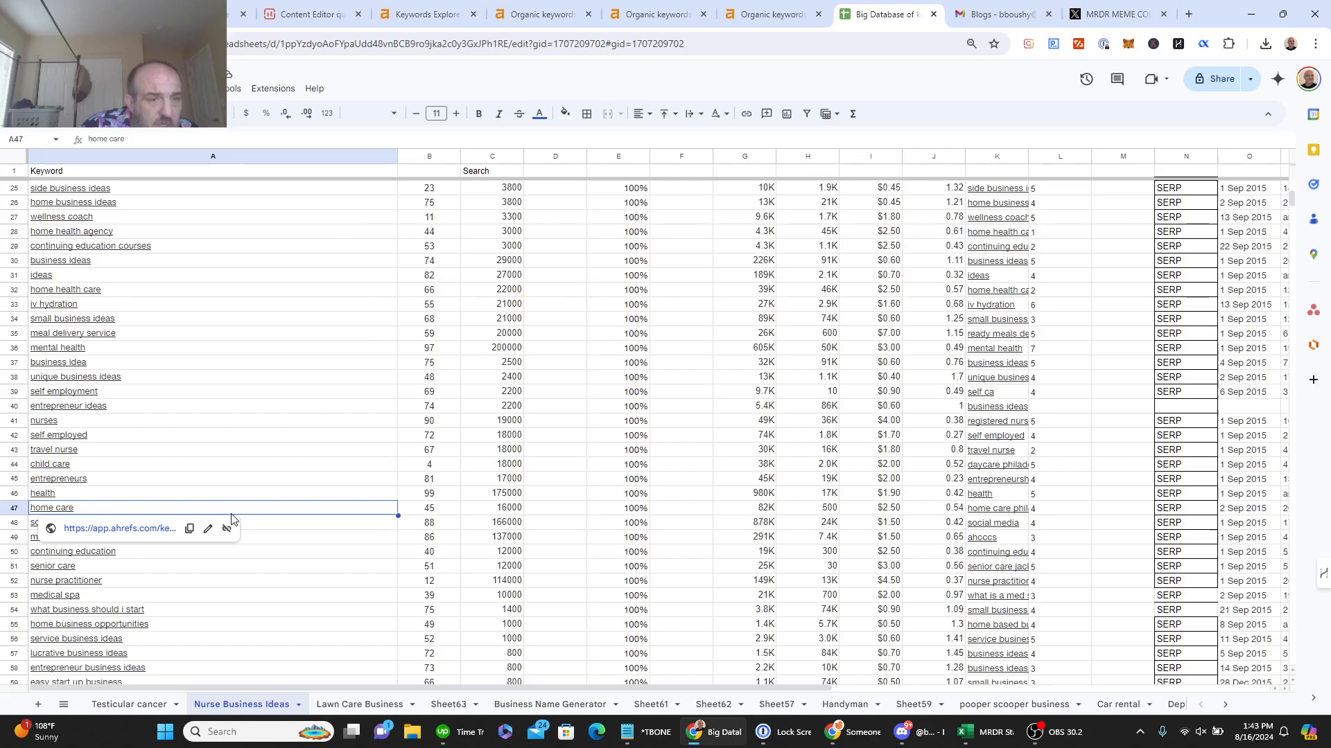
pyautogui.moveTo(220, 609)
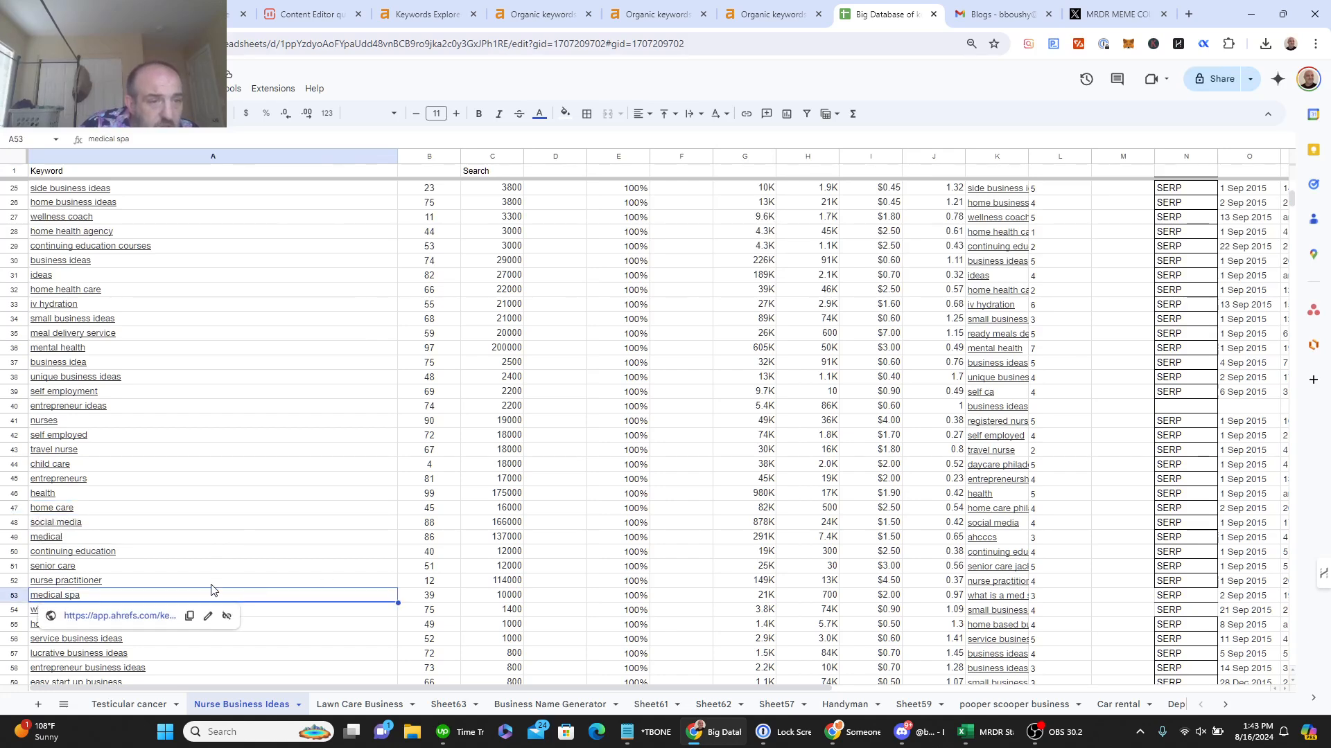
pyautogui.click(211, 585)
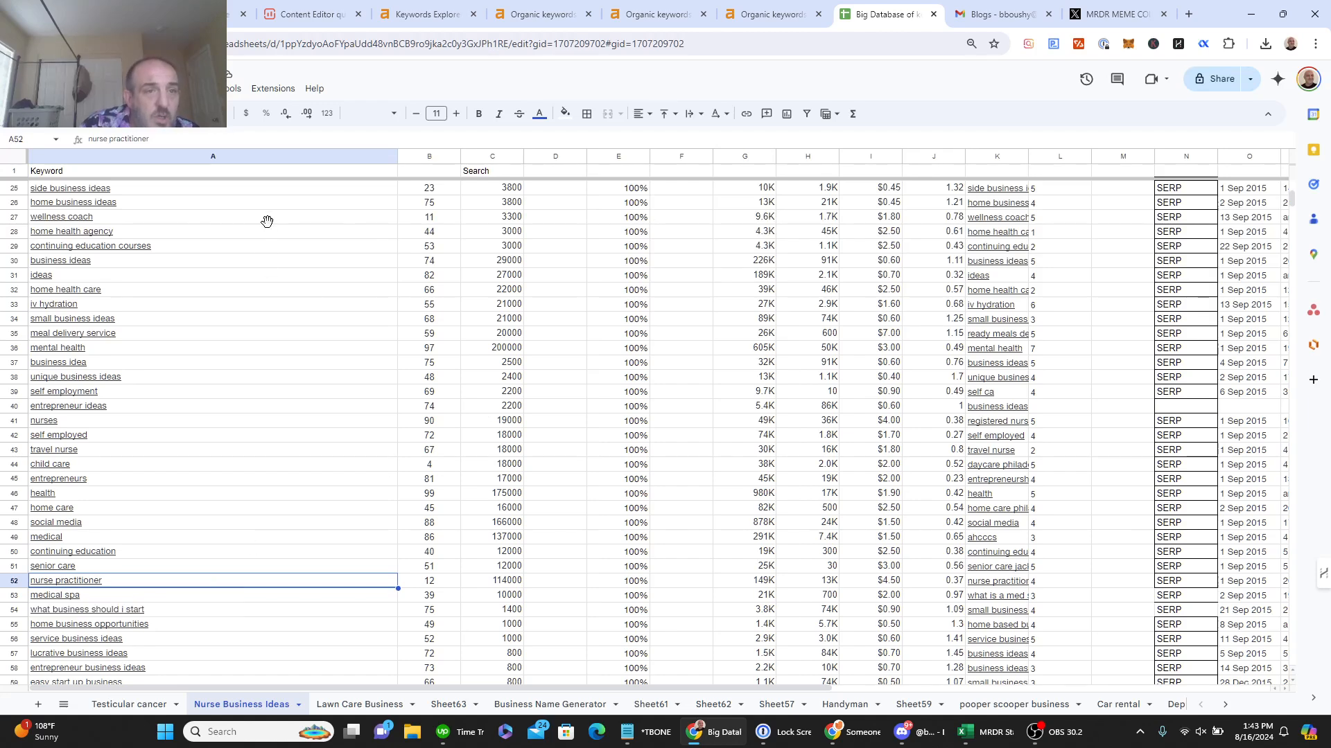
pyautogui.moveTo(268, 227)
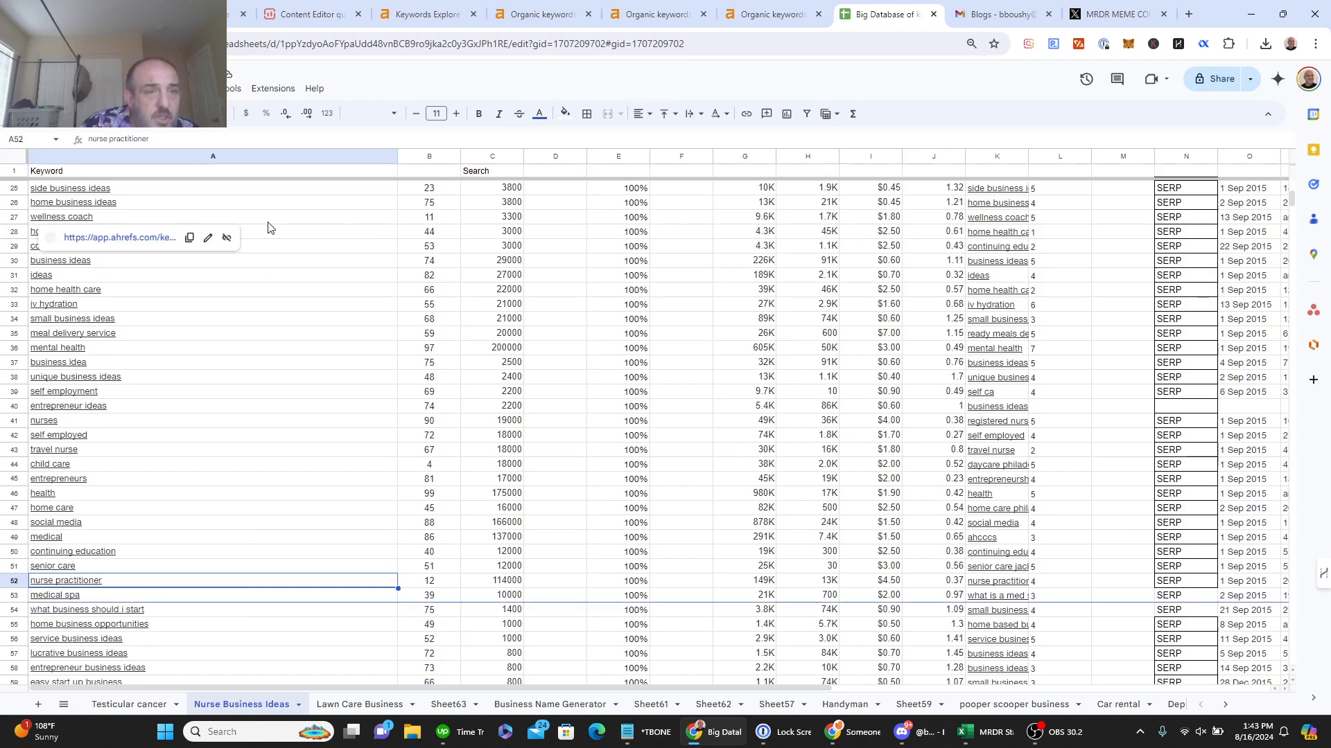
pyautogui.click(429, 321)
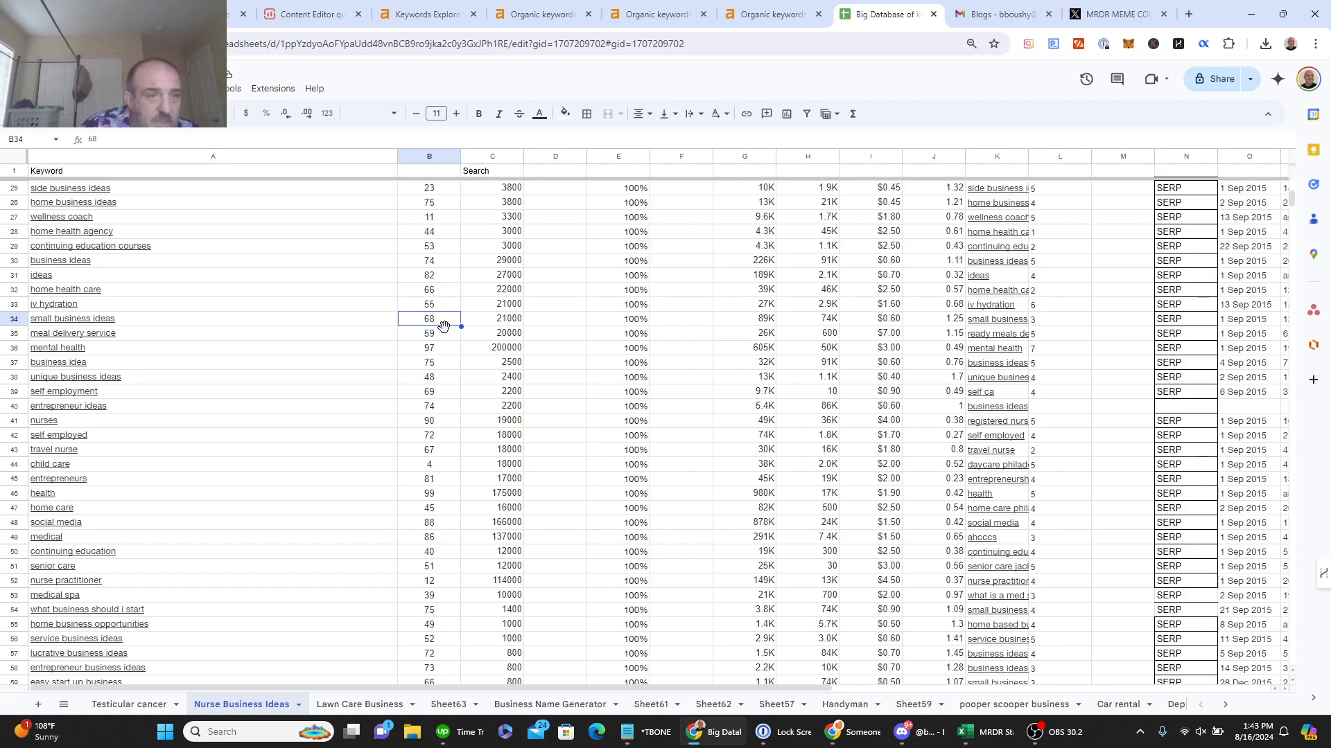
pyautogui.moveTo(182, 354)
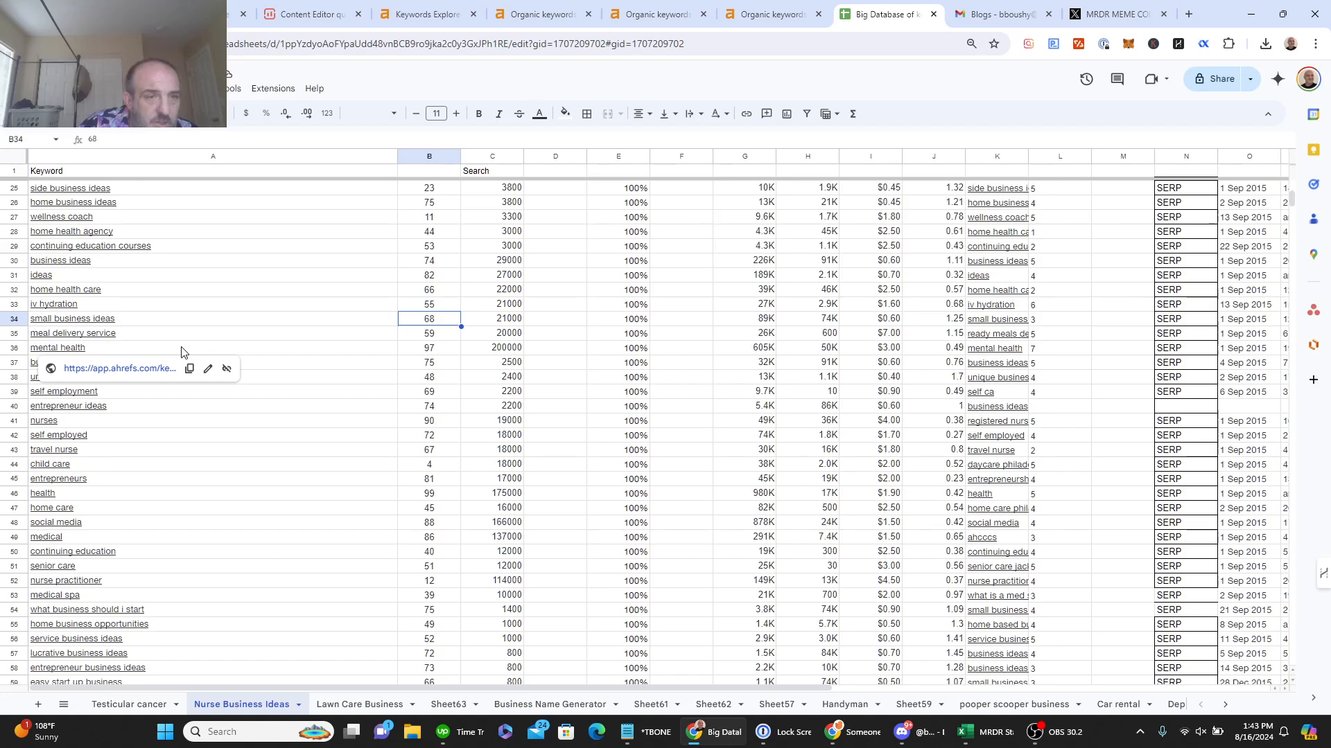
pyautogui.click(138, 308)
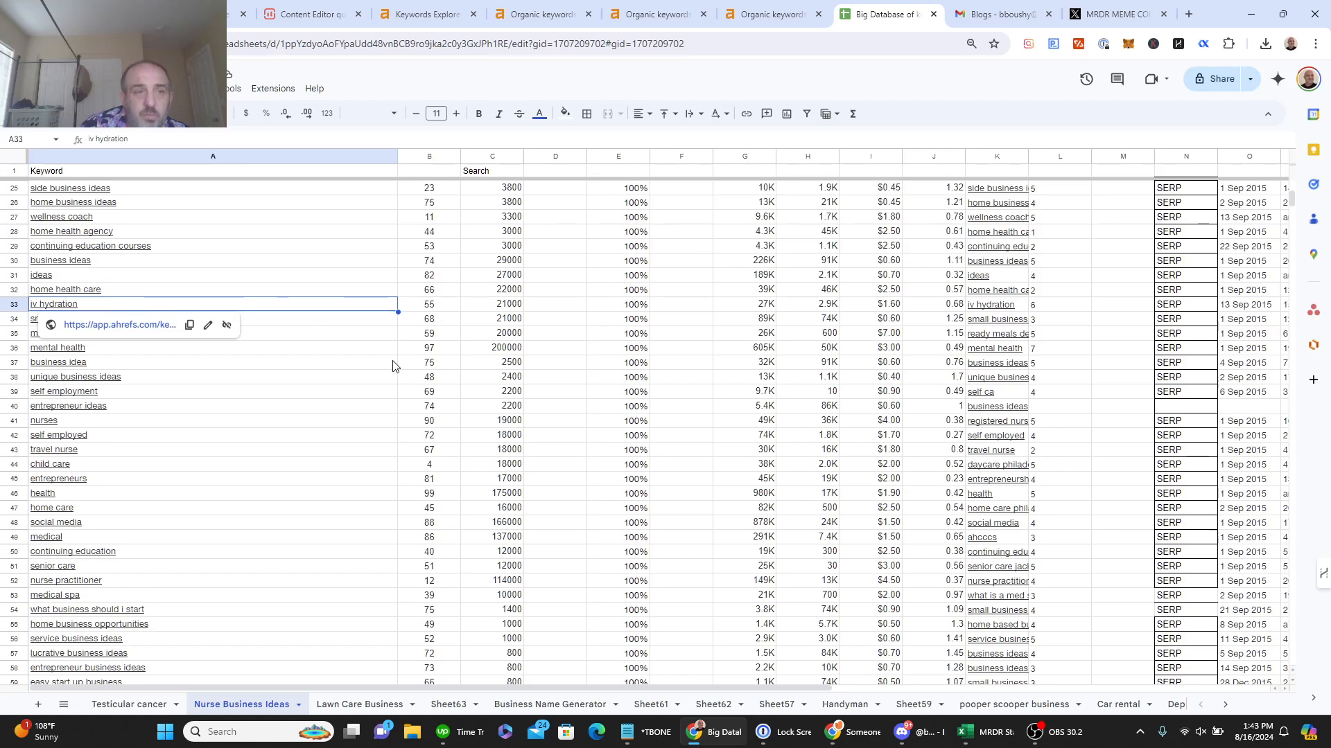
# Step: Scroll back to the top and select the entire Keyword column A
pyautogui.moveTo(969, 322)
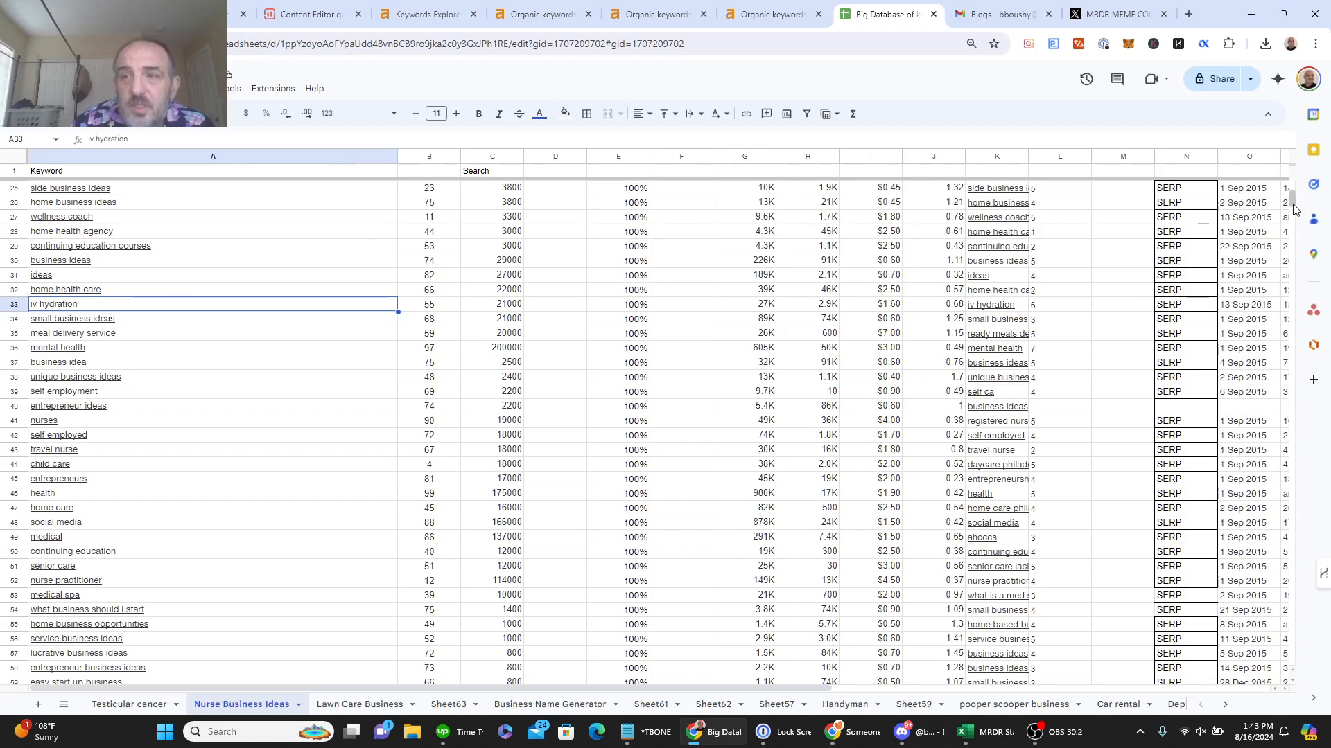
pyautogui.moveTo(1292, 202); pyautogui.dragTo(1291, 167)
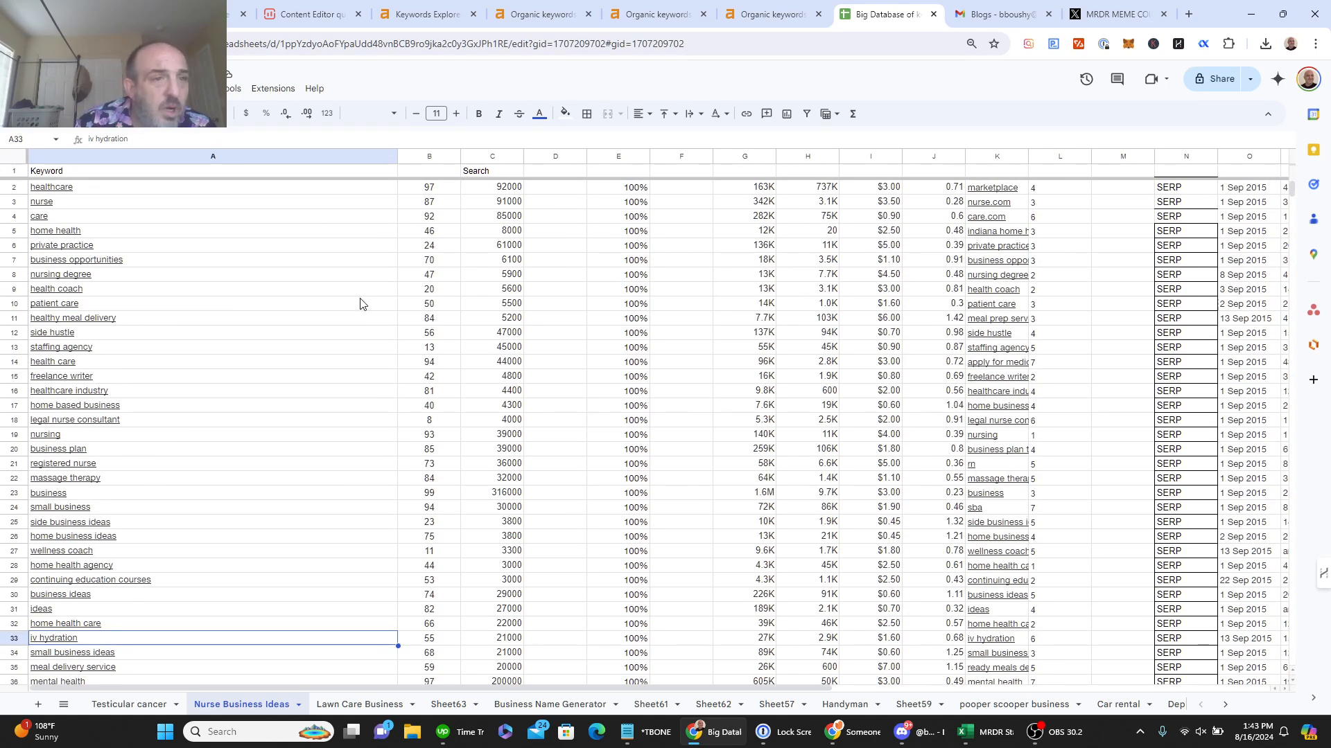
pyautogui.click(148, 157)
pyautogui.hotkey('ctrl', 'c')
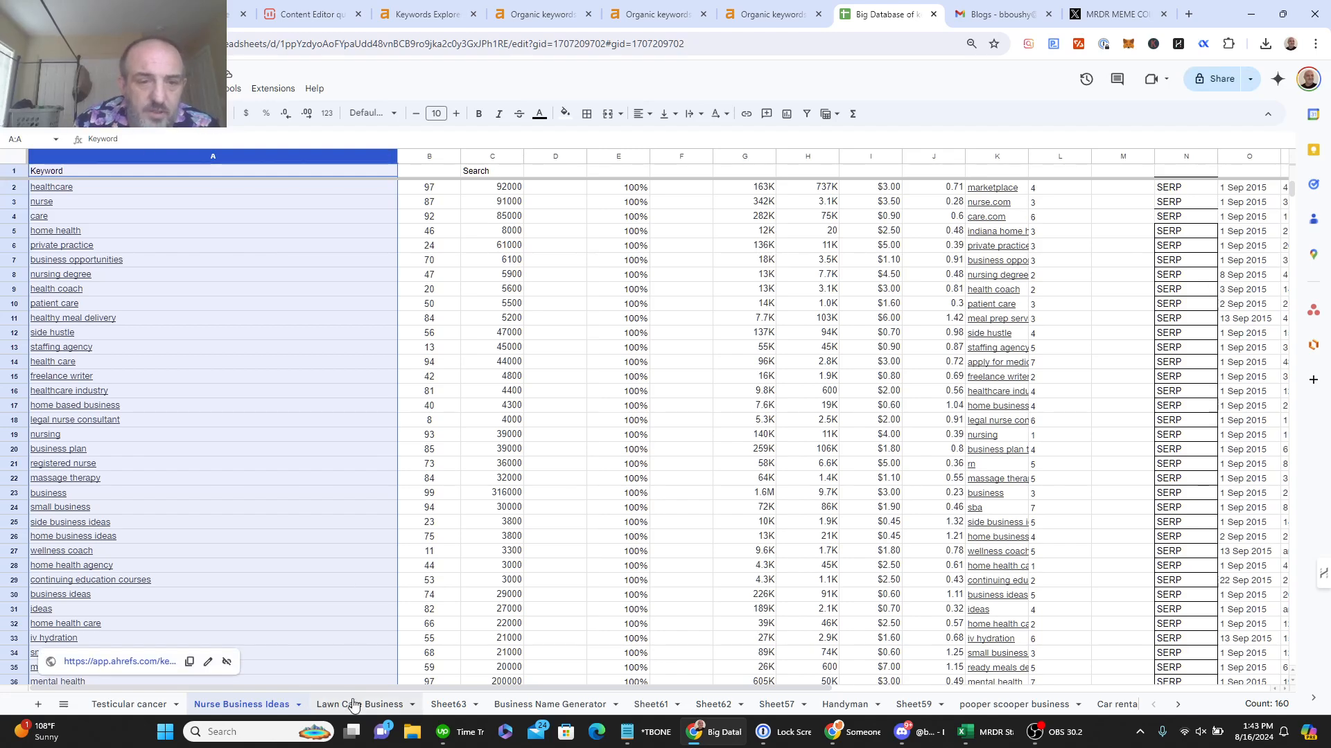
# Step: Paste the 160-entry Keyword list into column V starting at V1, then select column V
pyautogui.moveTo(352, 688); pyautogui.dragTo(857, 632)
pyautogui.click(1008, 173)
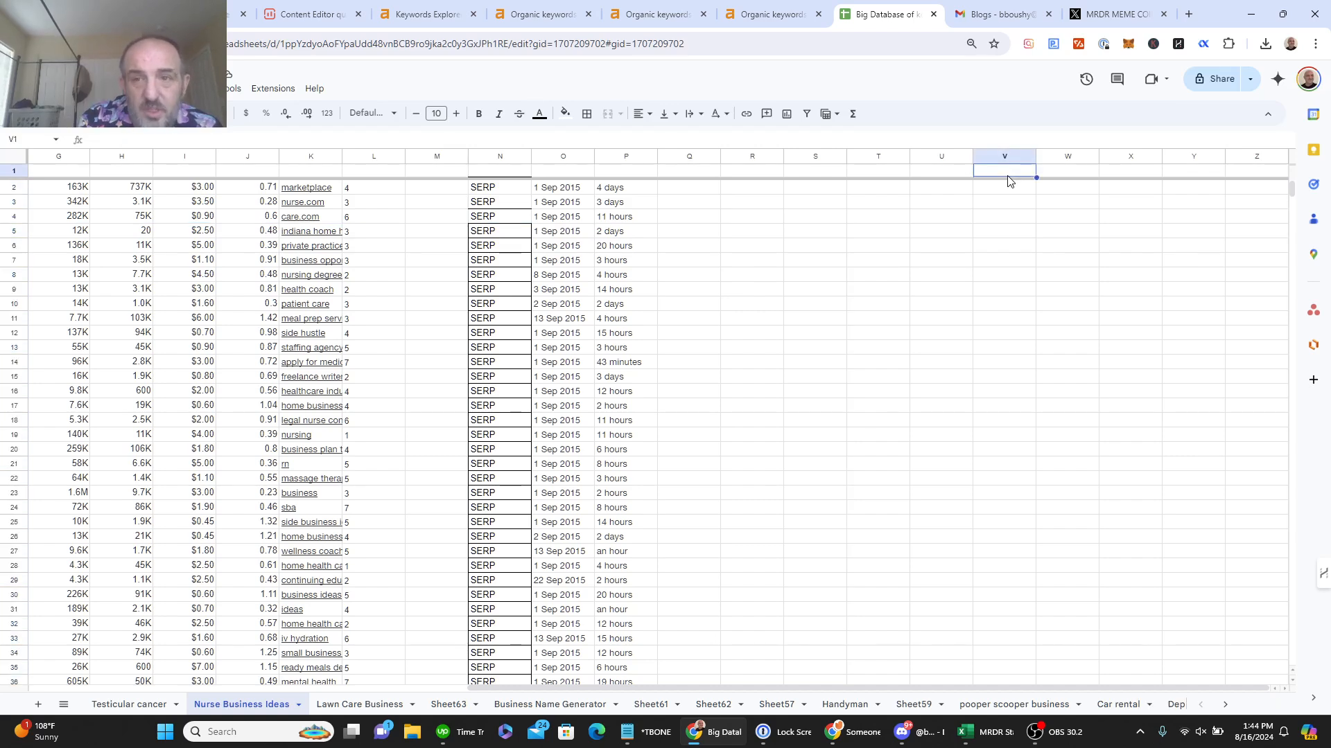
pyautogui.hotkey('ctrl', 'v')
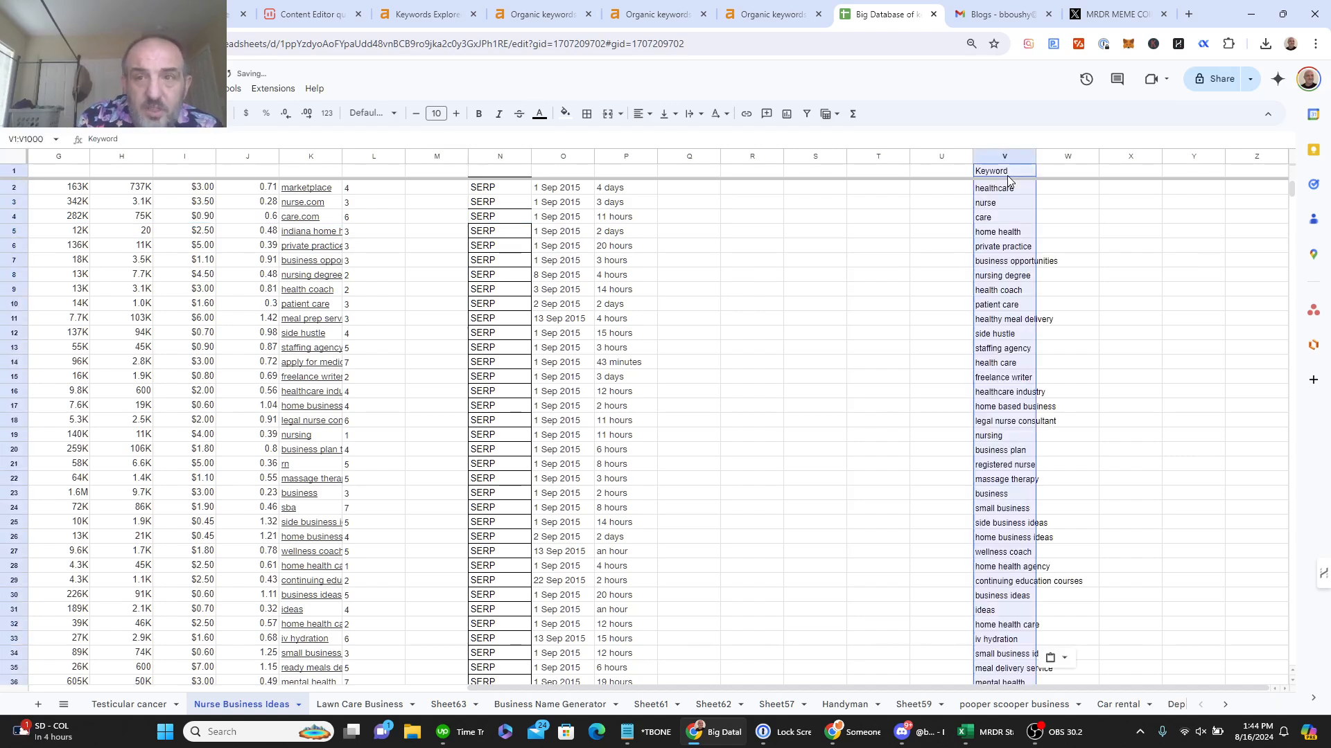
pyautogui.click(1018, 190)
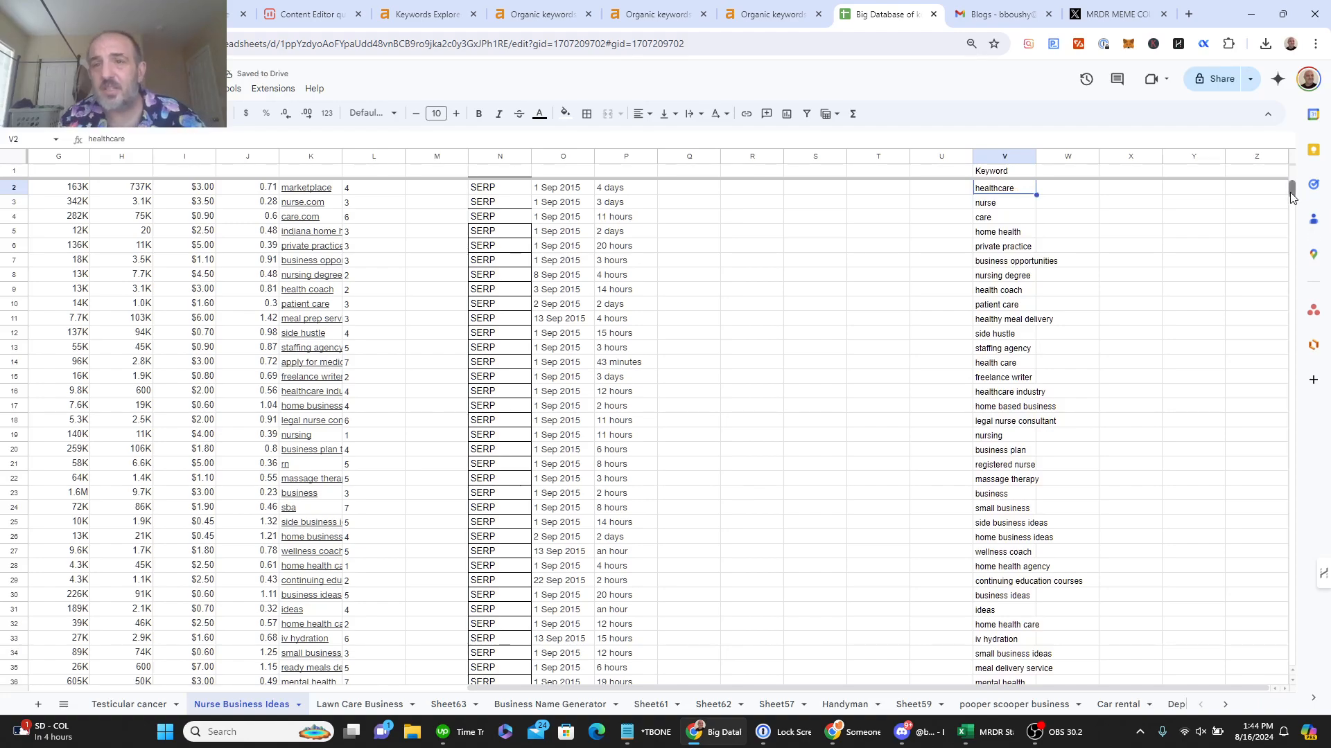
pyautogui.moveTo(1292, 189)
pyautogui.mouseDown()
pyautogui.moveTo(1293, 201)
pyautogui.moveTo(1294, 188)
pyautogui.mouseUp()
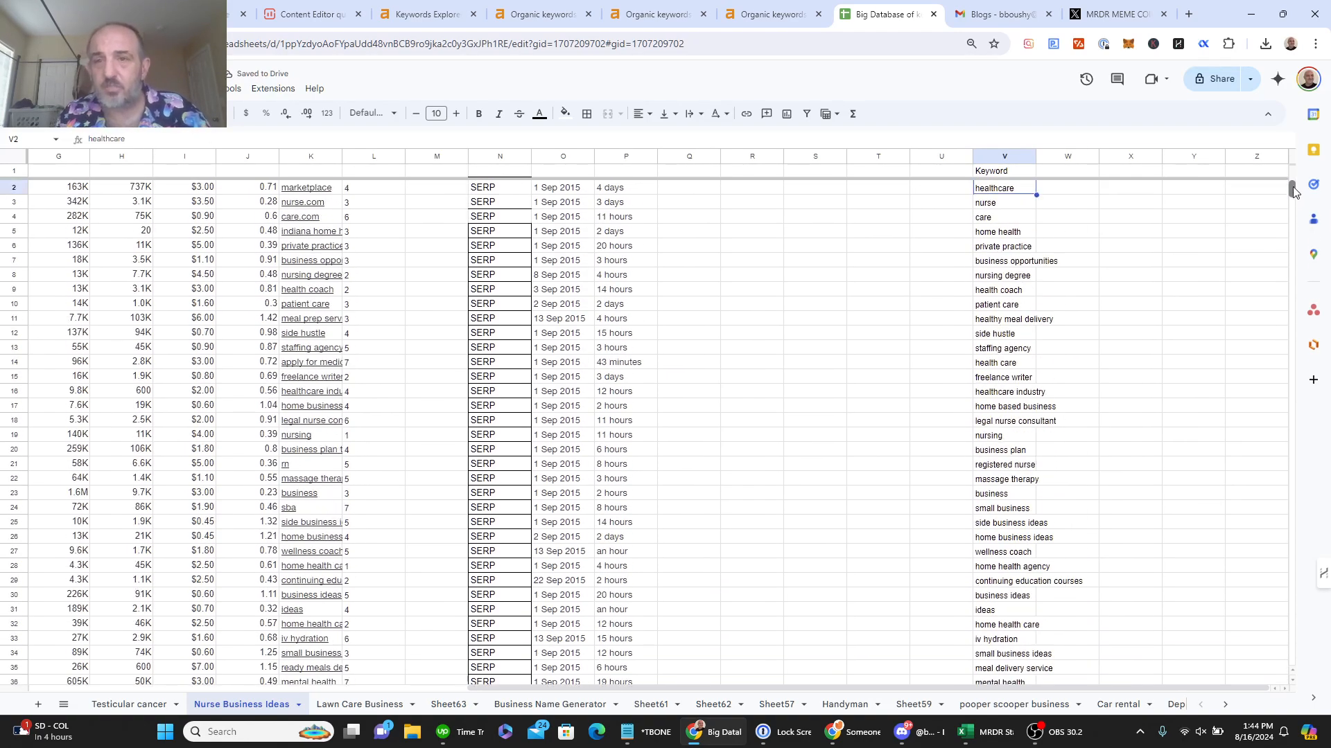
pyautogui.click(1005, 156)
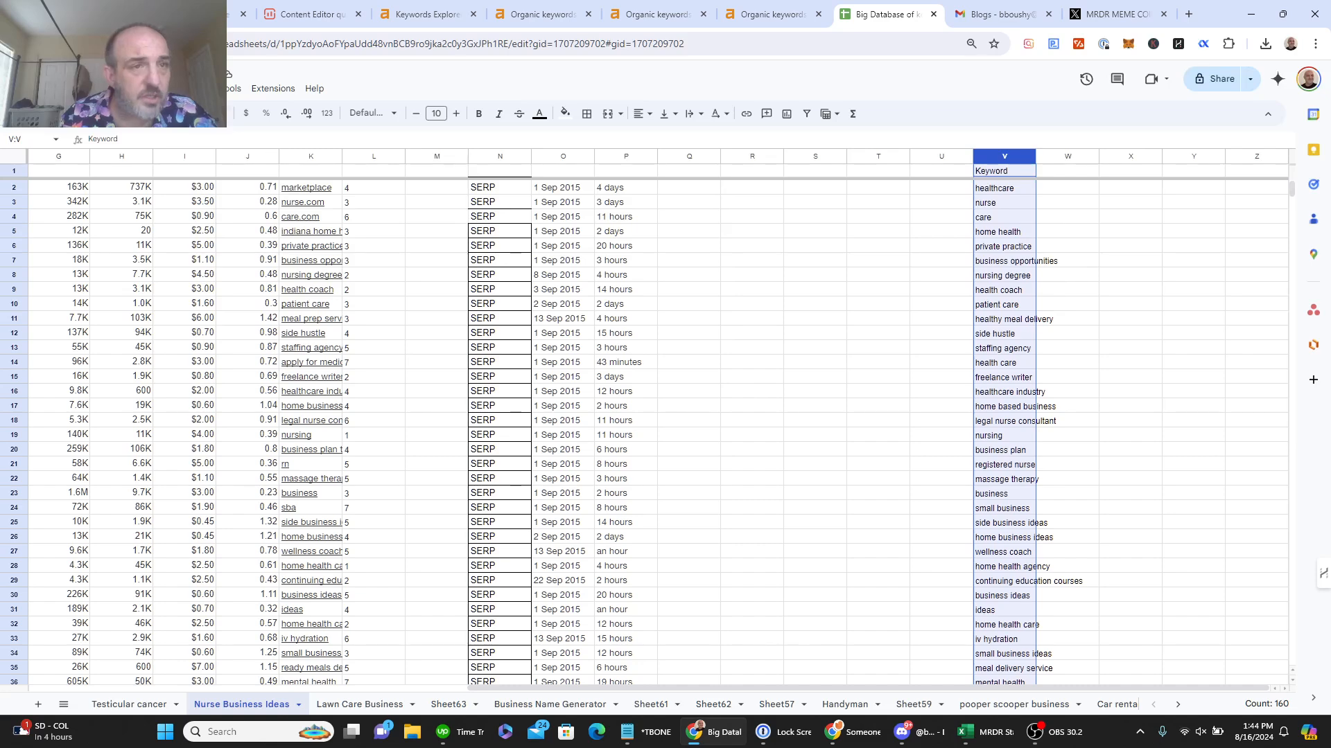
pyautogui.click(164, 88)
pyautogui.click(199, 89)
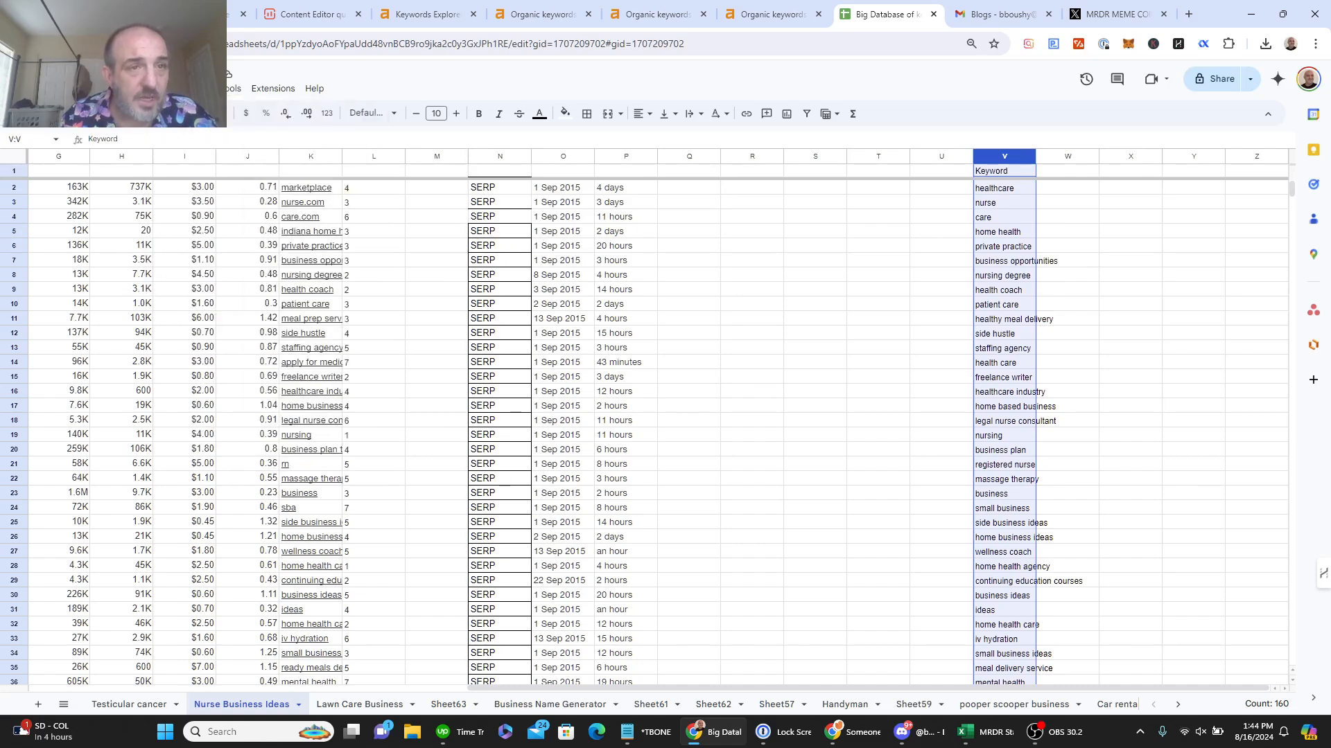
pyautogui.click(200, 88)
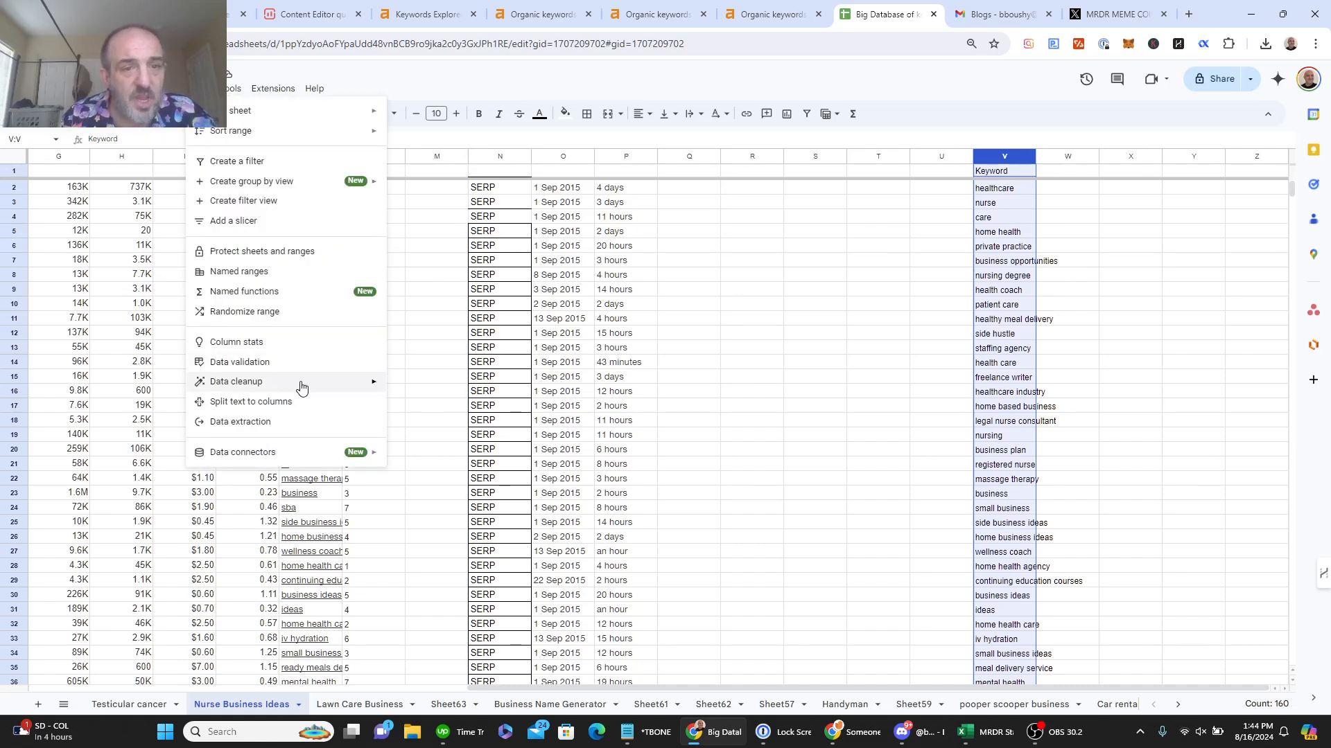
# Step: Remove the 39 duplicate keywords from column V with Data cleanup, leaving 120 unique ones
pyautogui.moveTo(303, 383)
pyautogui.click(435, 409)
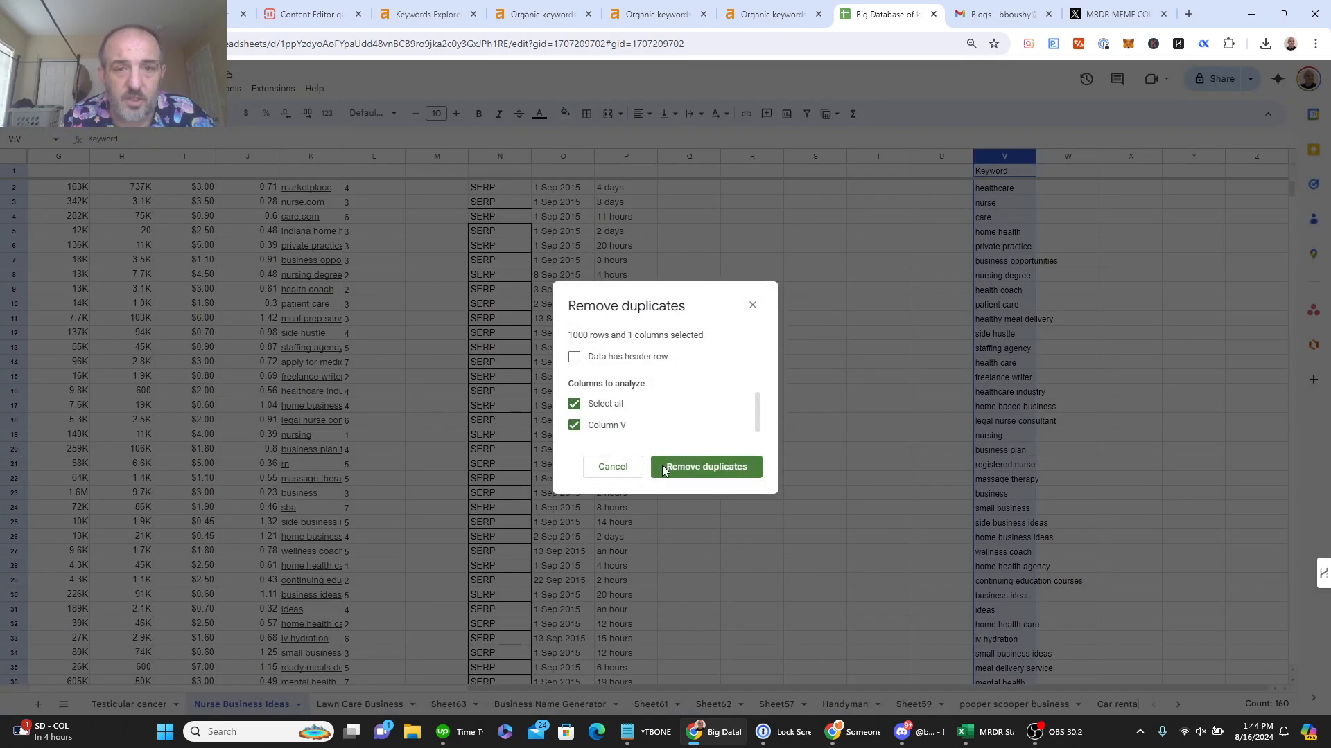
pyautogui.click(730, 468)
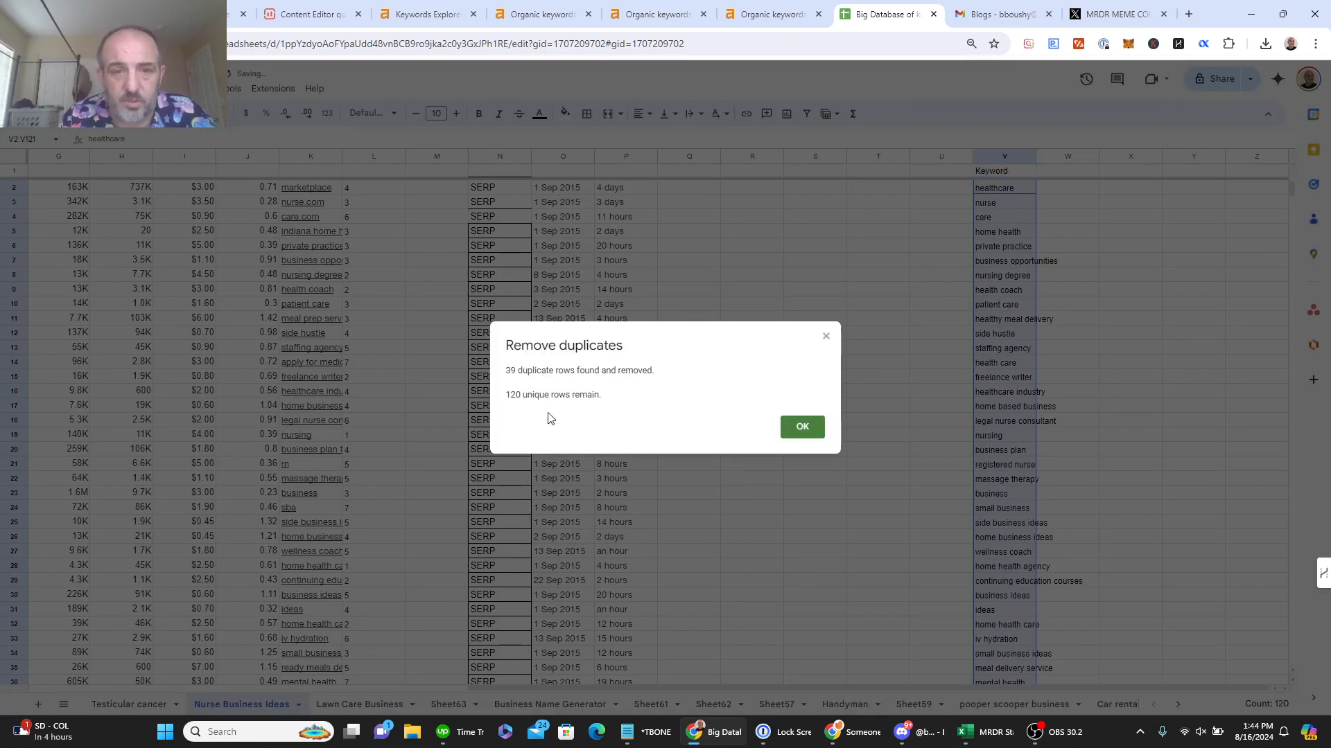
pyautogui.click(802, 429)
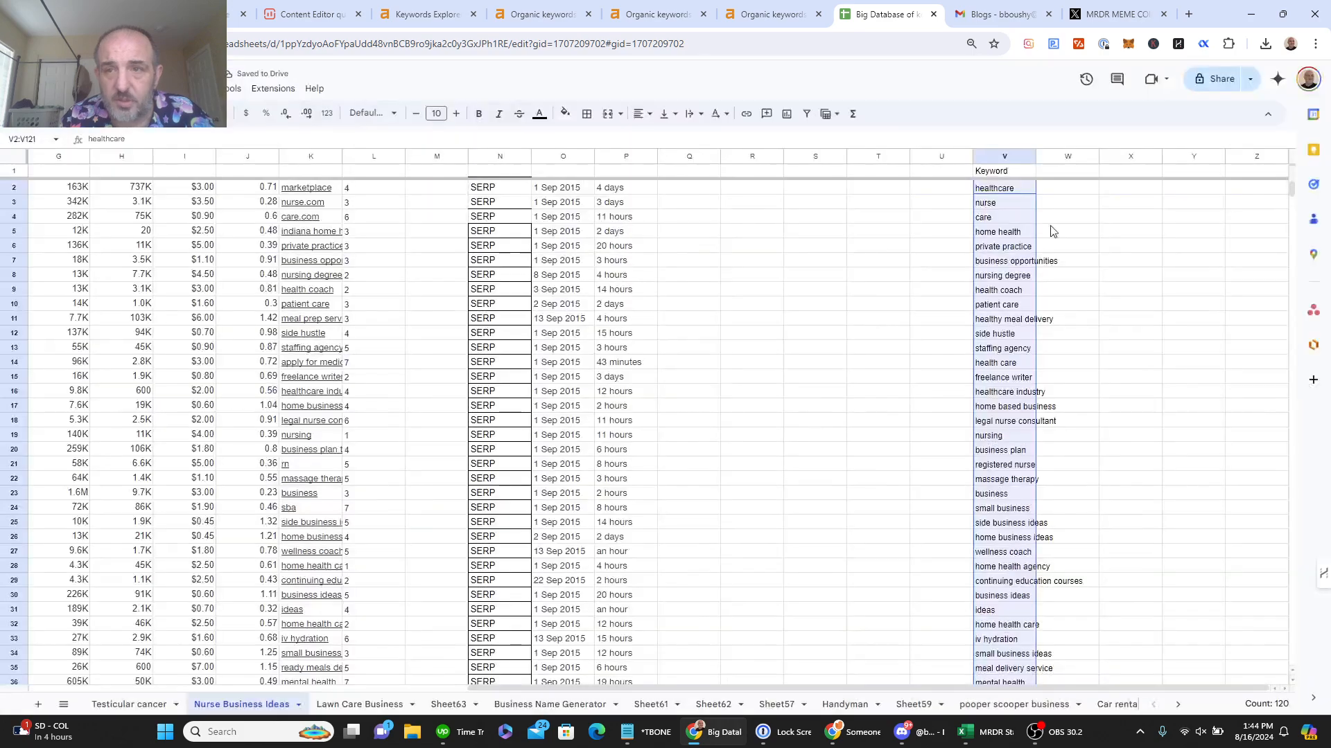
# Step: Copy the 120 unique keywords in V2:V121
pyautogui.click(1013, 190)
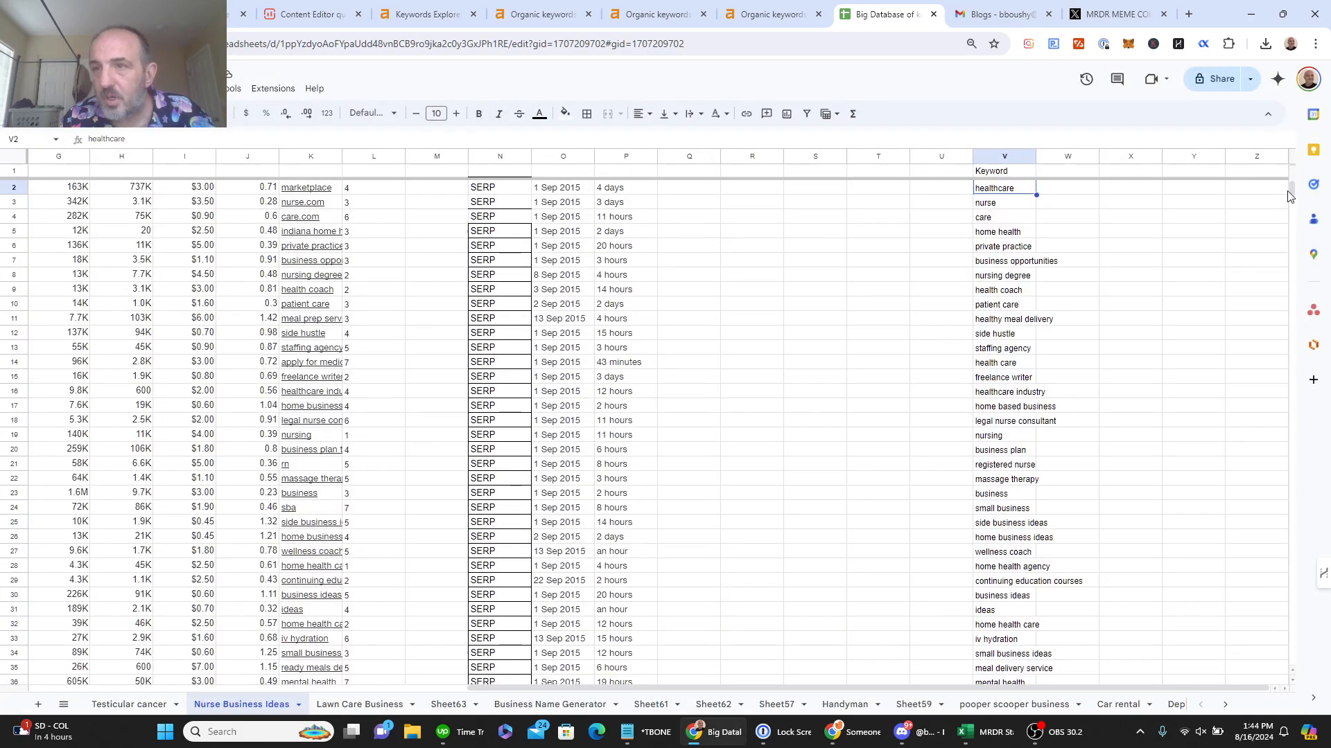
pyautogui.moveTo(1292, 192); pyautogui.dragTo(1309, 273)
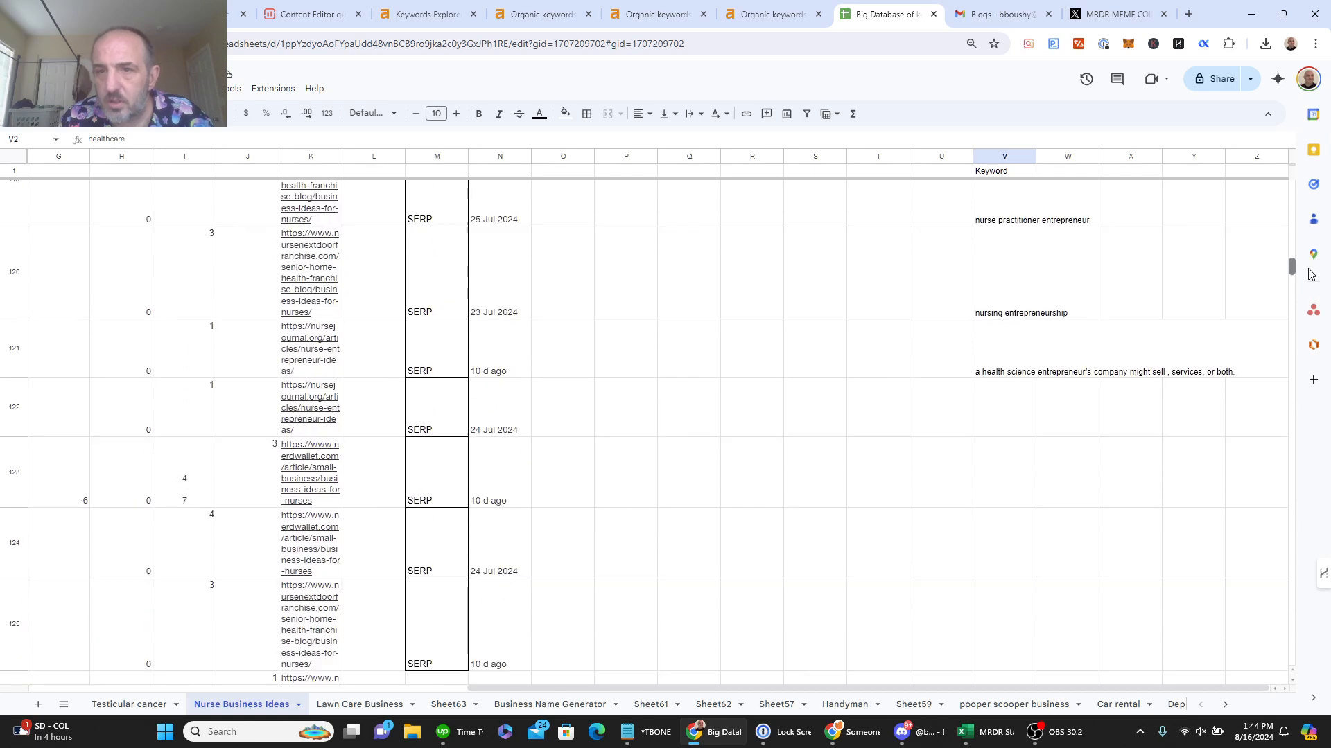
pyautogui.keyDown('shift'); pyautogui.click(1008, 349); pyautogui.keyUp('shift')
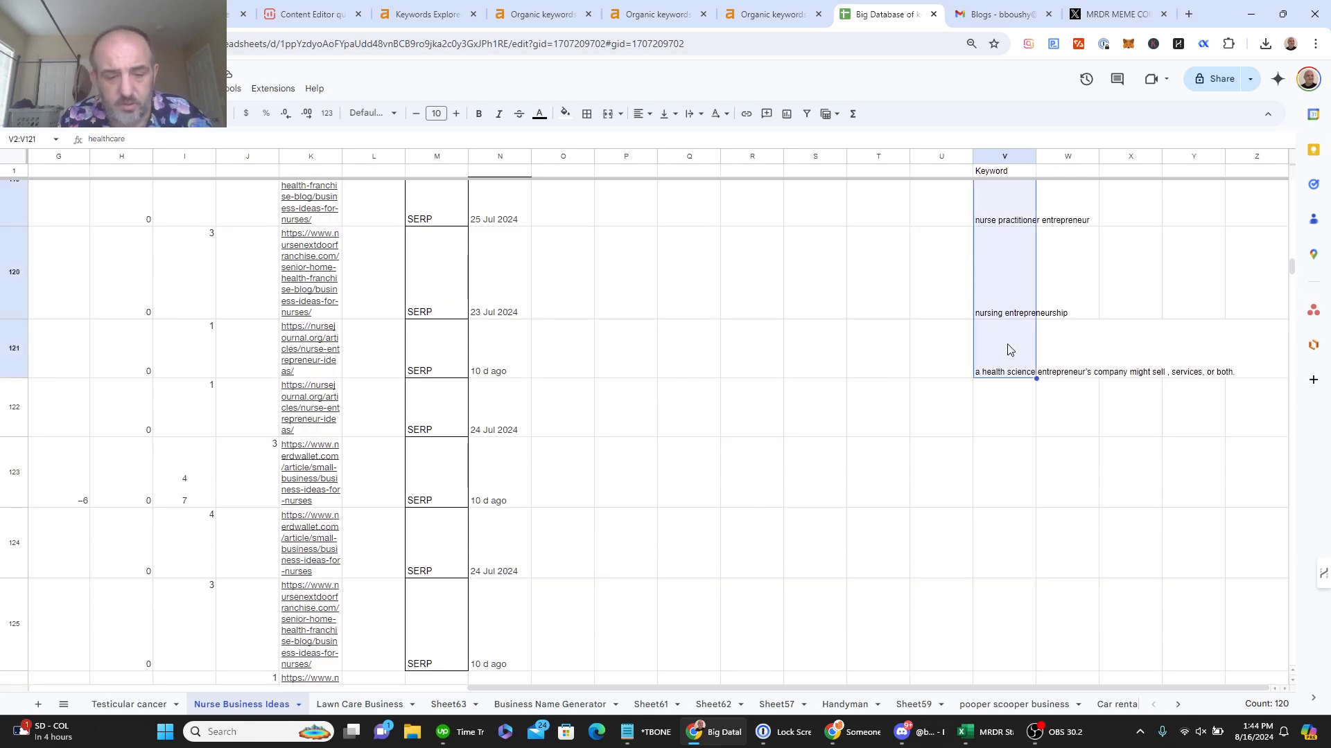
pyautogui.hotkey('ctrl', 'c')
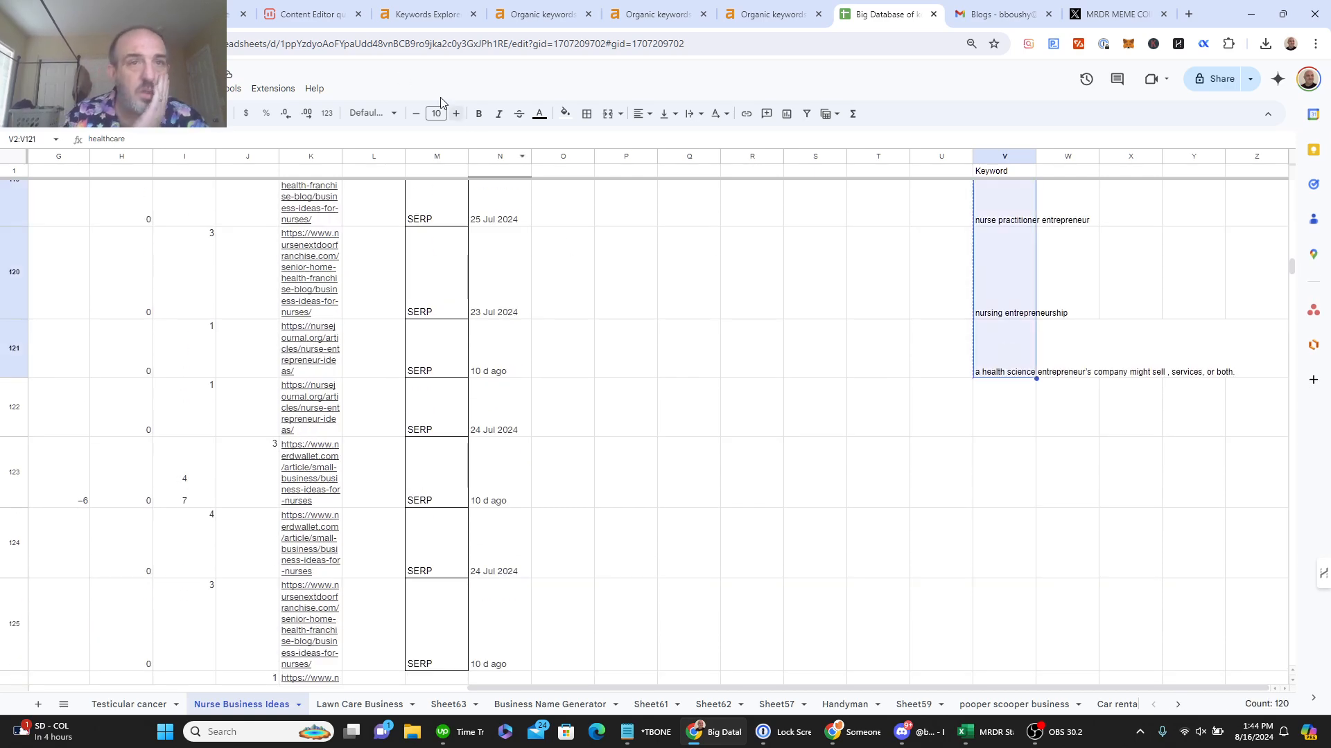
pyautogui.click(311, 15)
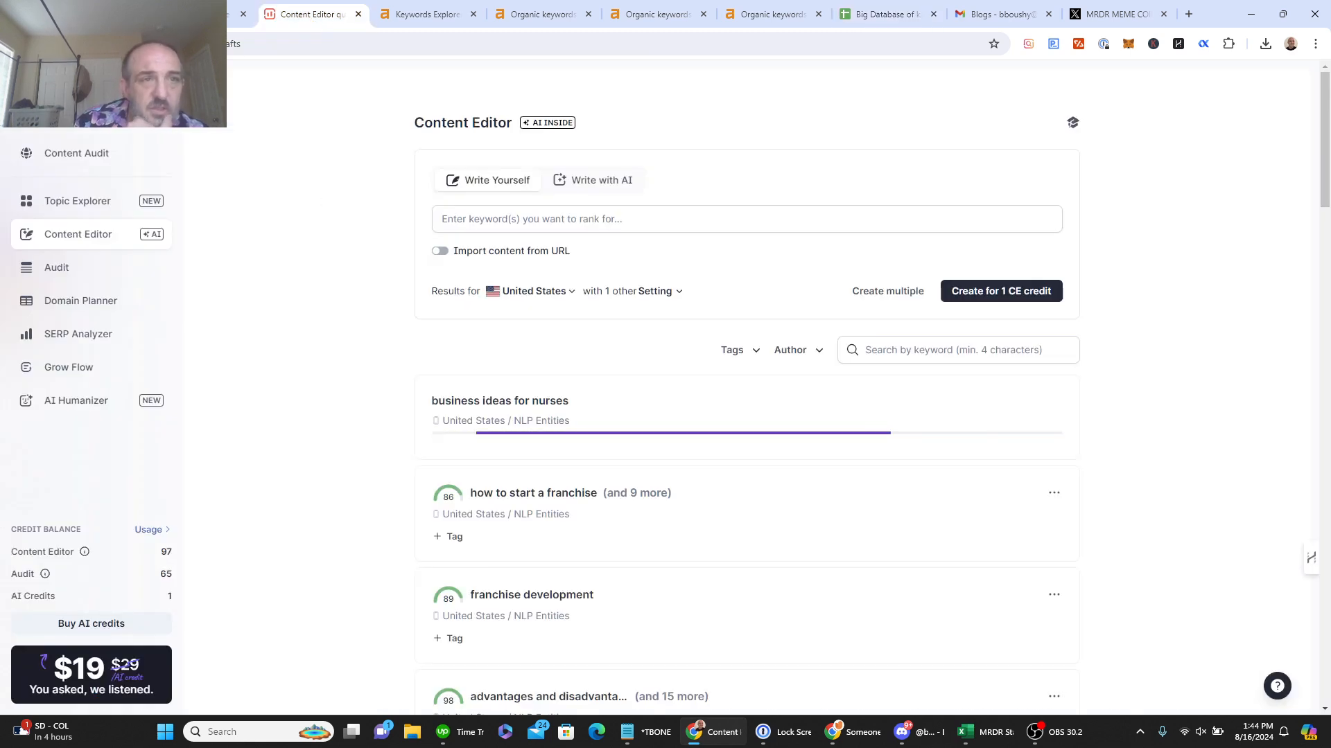
# Step: Reload Content Editor and open the empty 'business ideas for nurses' draft, scored 6/100
pyautogui.click(63, 43)
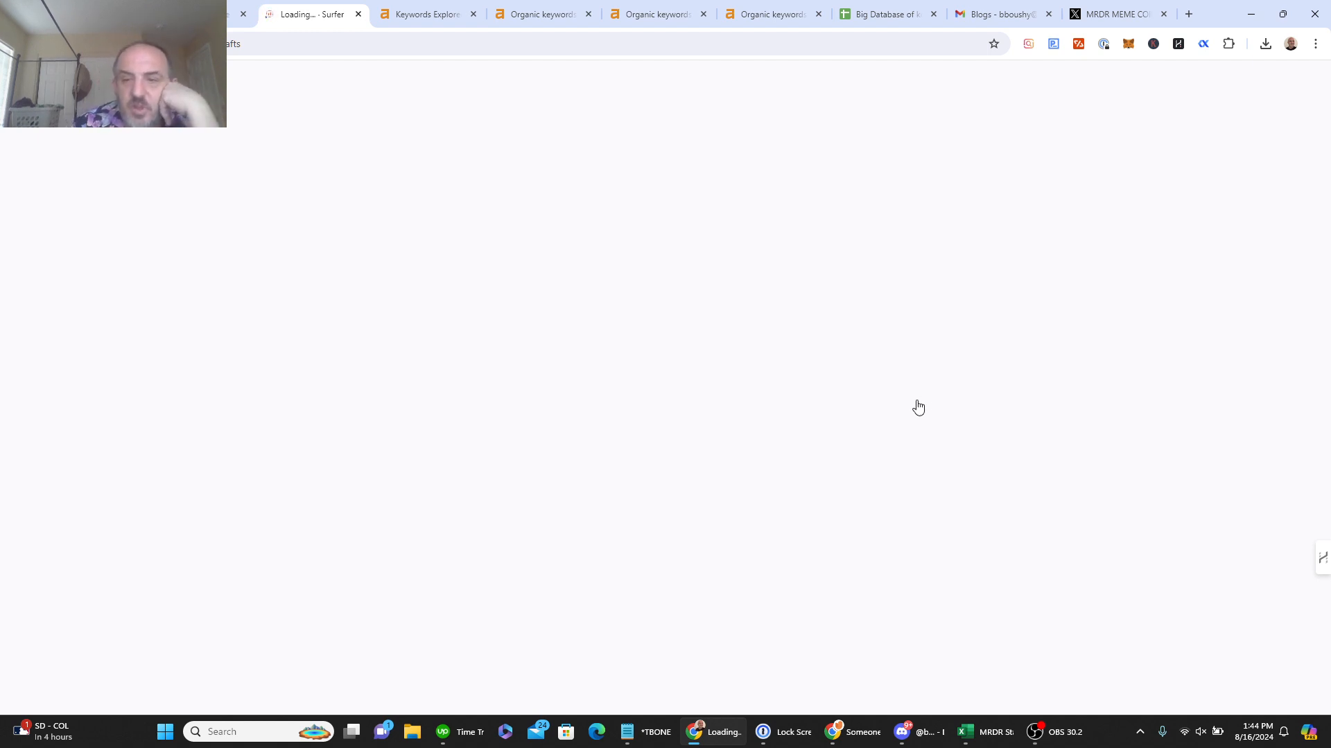
pyautogui.click(1060, 740)
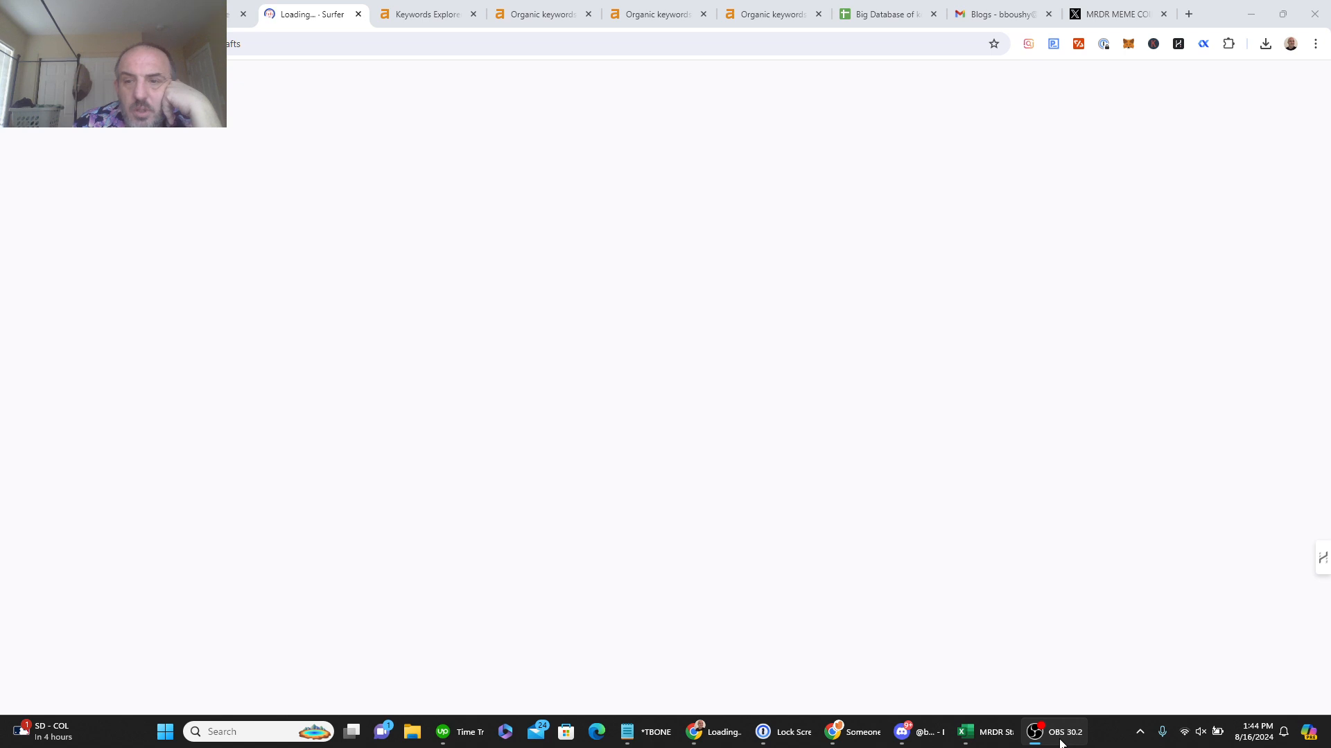
pyautogui.click(1060, 740)
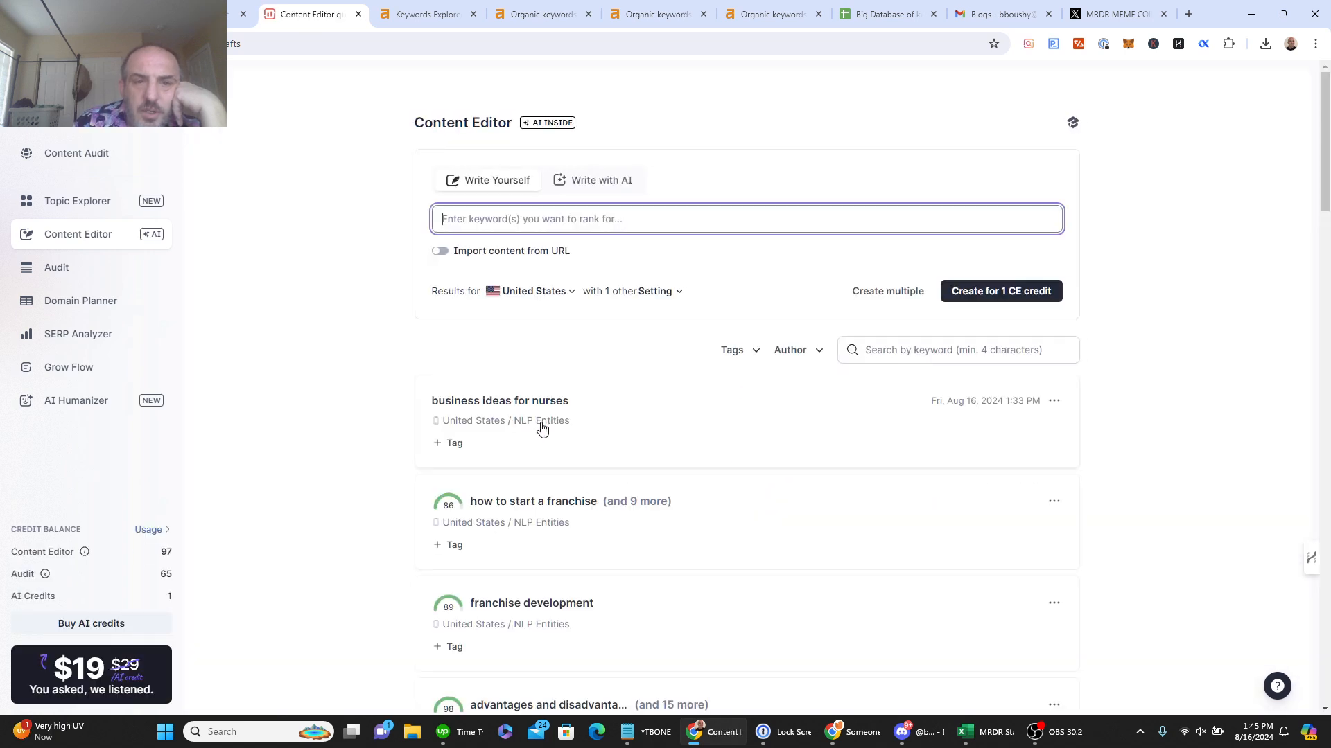
pyautogui.click(527, 408)
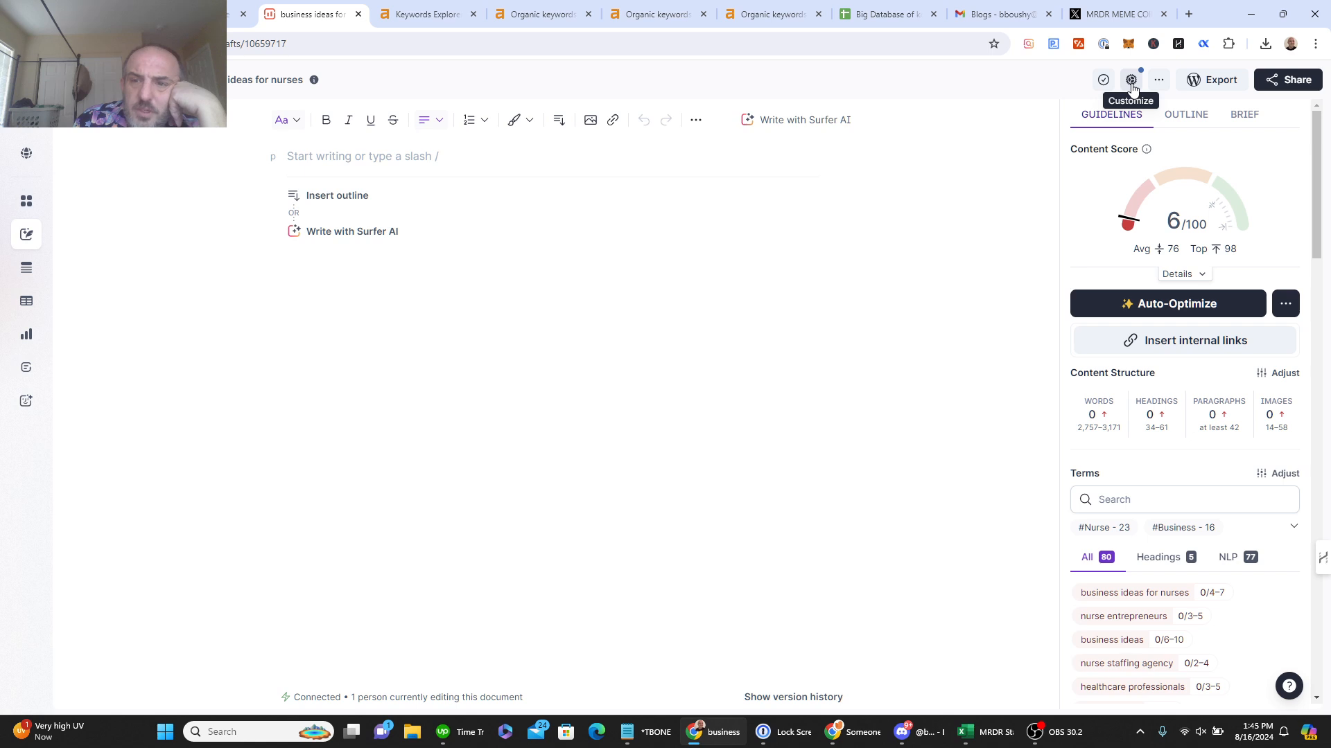
# Step: In guideline customization, toggle on organic competitors 5 (NerdWallet) and 9 (Quora)
pyautogui.click(1131, 80)
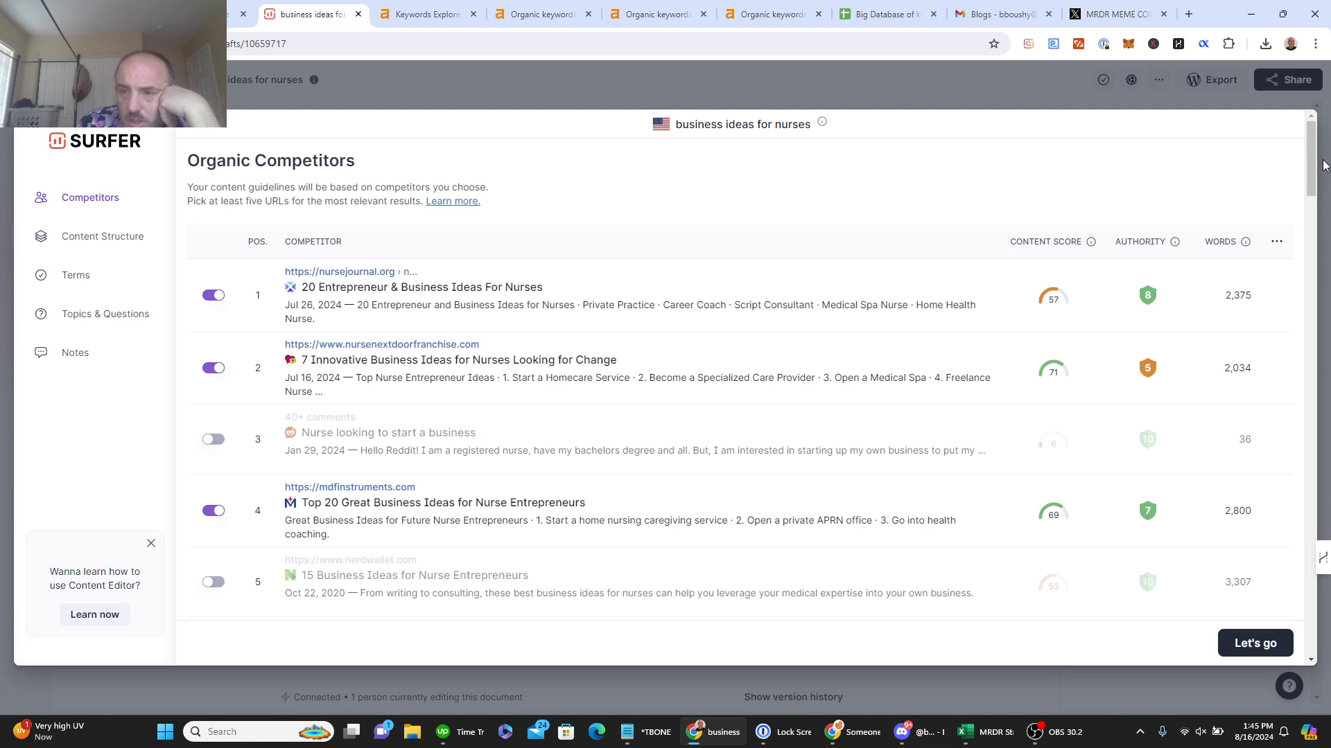
pyautogui.moveTo(1312, 163); pyautogui.dragTo(1316, 183)
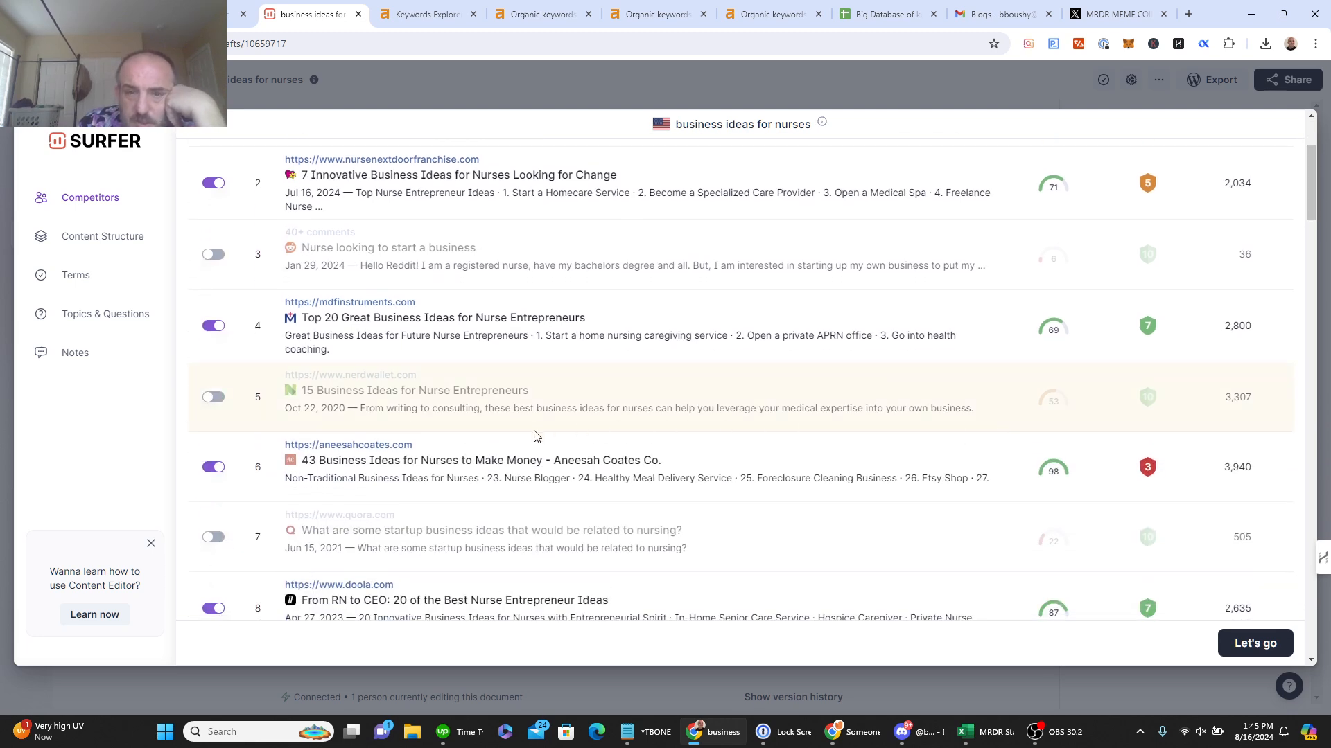
pyautogui.click(213, 398)
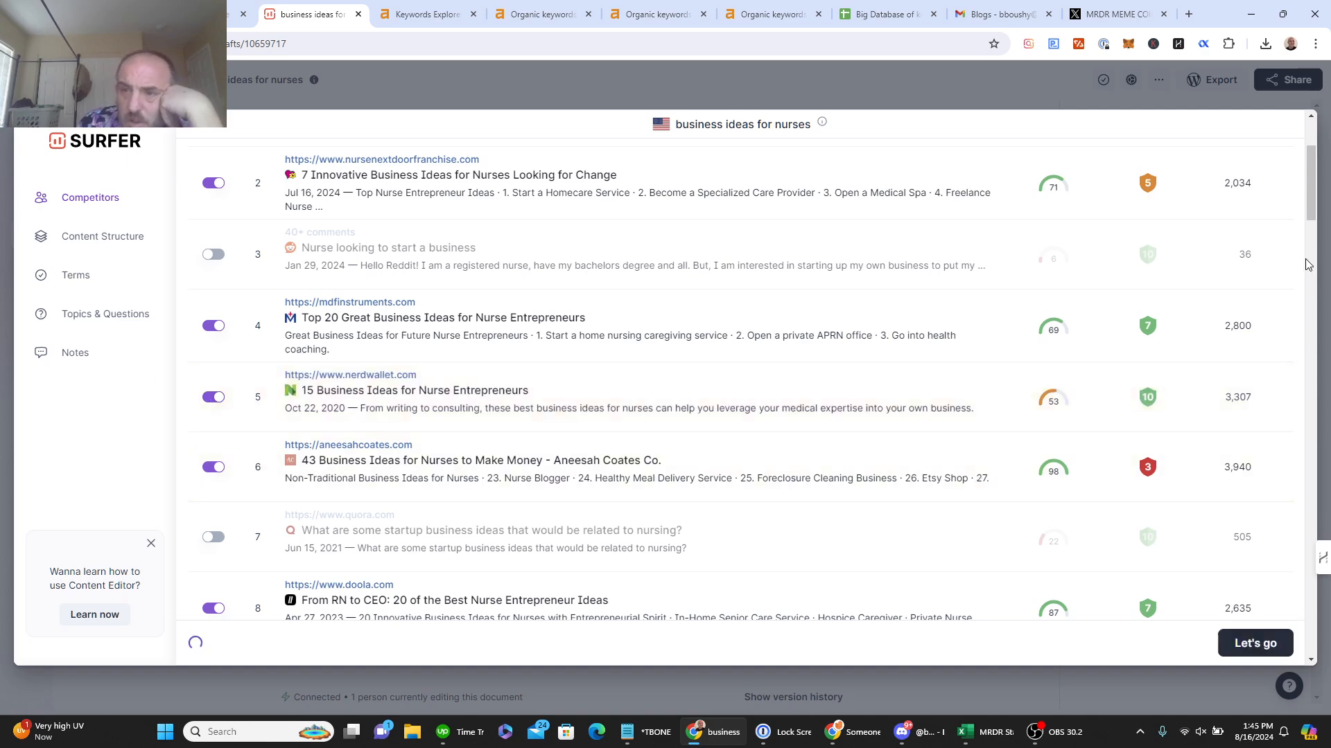
pyautogui.moveTo(1311, 203); pyautogui.dragTo(1315, 237)
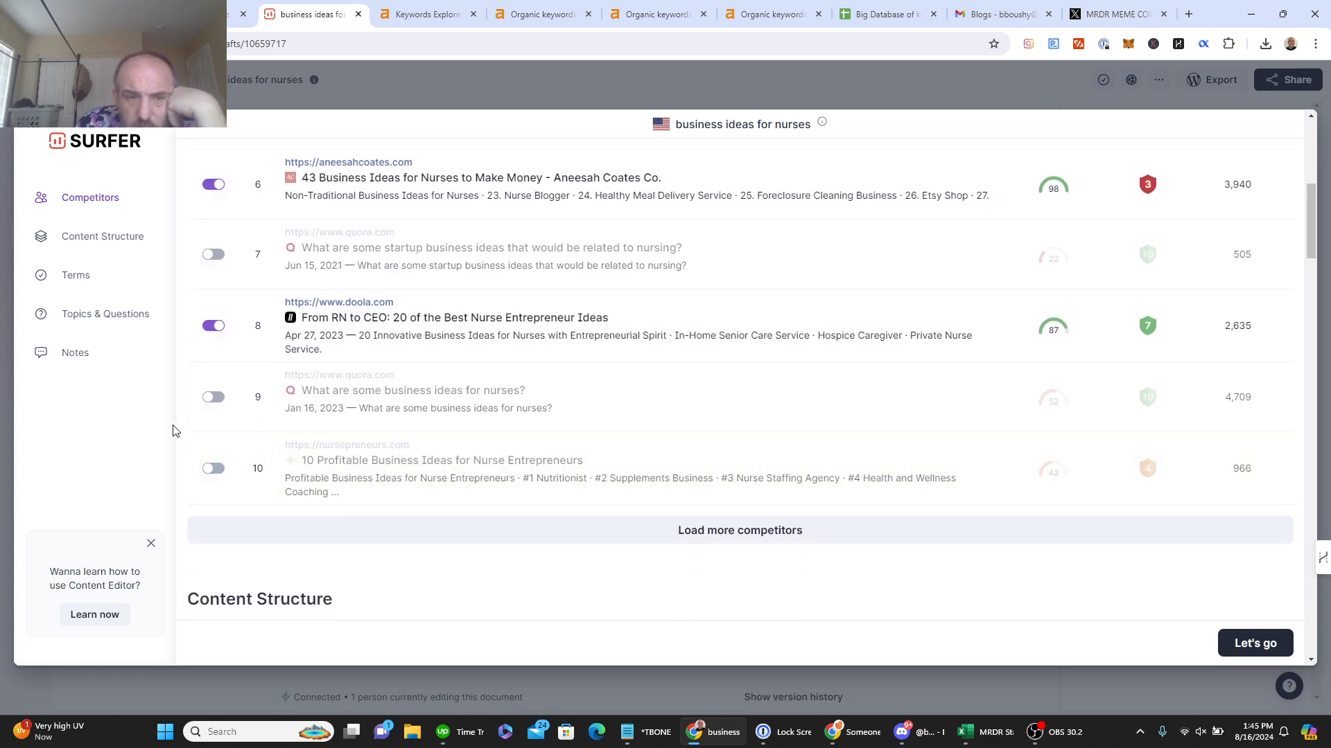
pyautogui.click(213, 398)
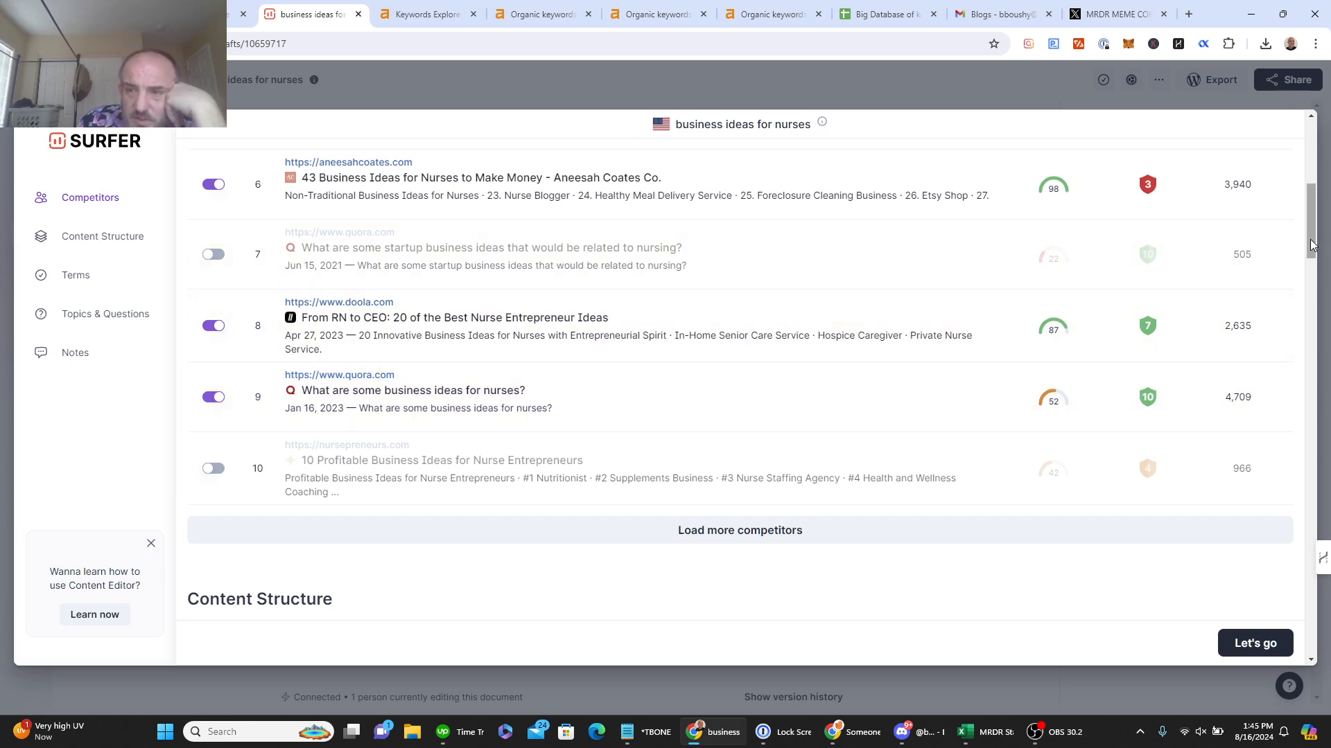
pyautogui.moveTo(1326, 244)
pyautogui.mouseDown()
pyautogui.moveTo(1319, 158)
pyautogui.moveTo(1321, 264)
pyautogui.mouseUp()
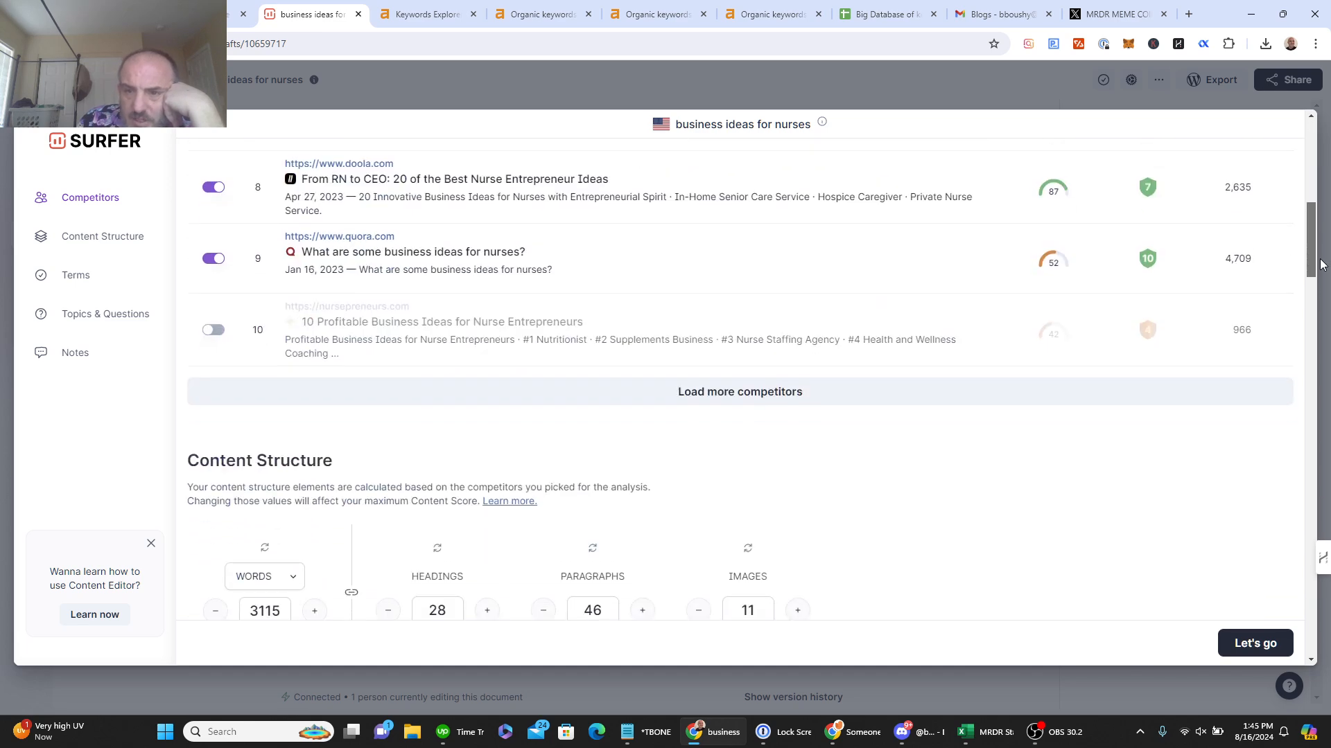
pyautogui.moveTo(1321, 264); pyautogui.dragTo(1312, 306)
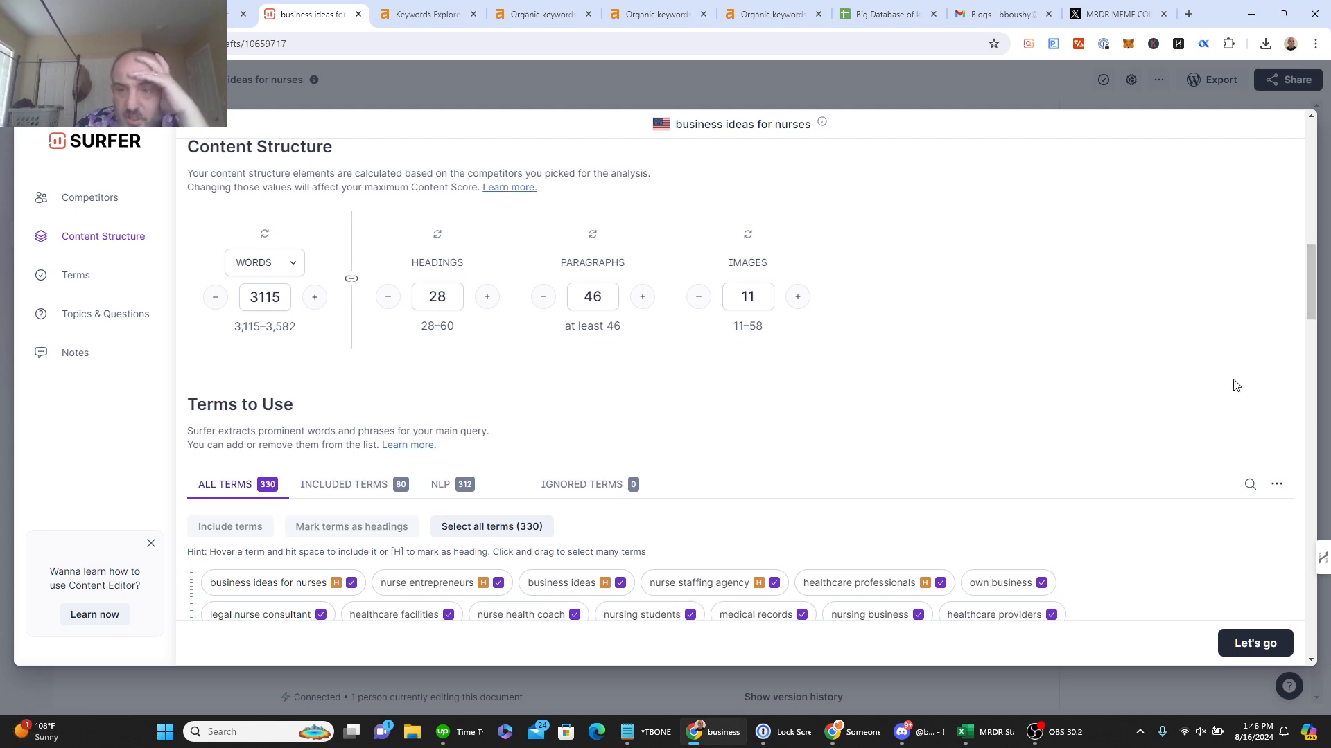
# Step: Bulk-import the pasted keyword list as 88 terms, bringing totals to 418 terms, 168 included
pyautogui.click(1275, 487)
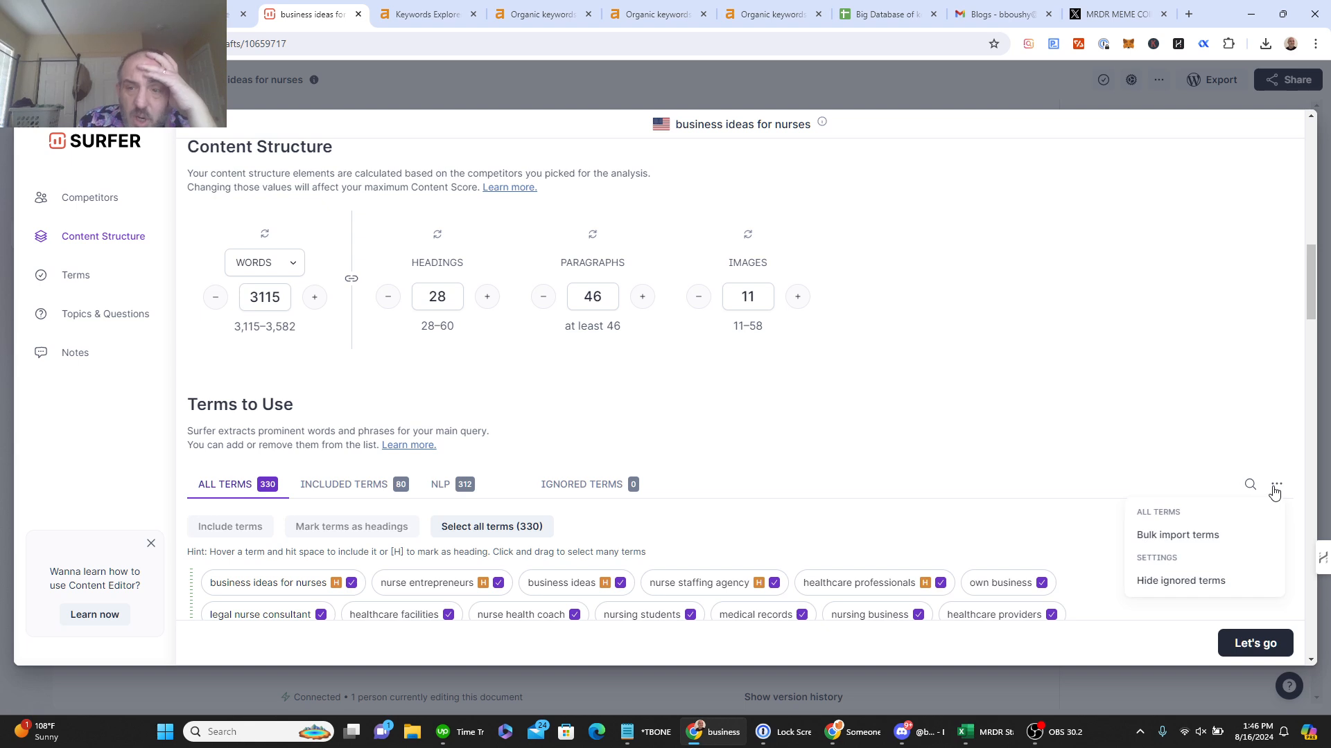
pyautogui.click(1164, 537)
pyautogui.click(608, 378)
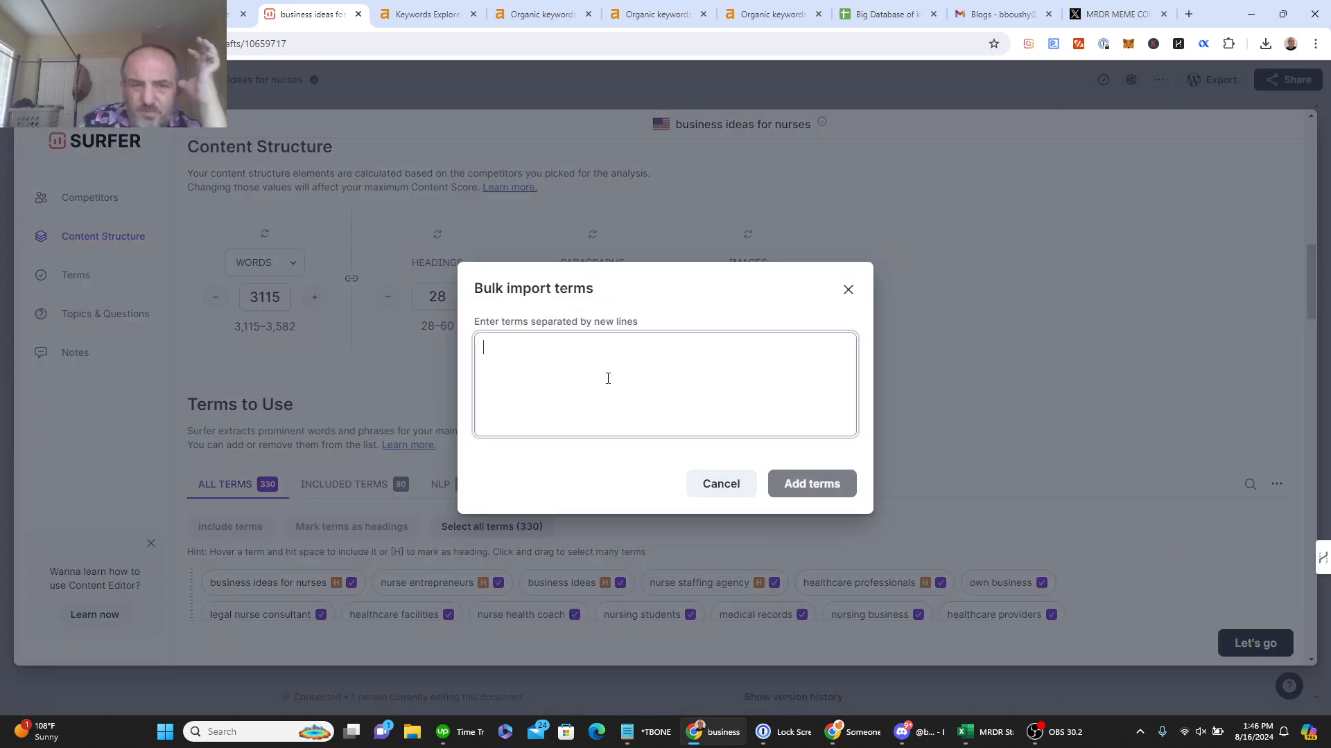
pyautogui.hotkey('ctrl', 'v')
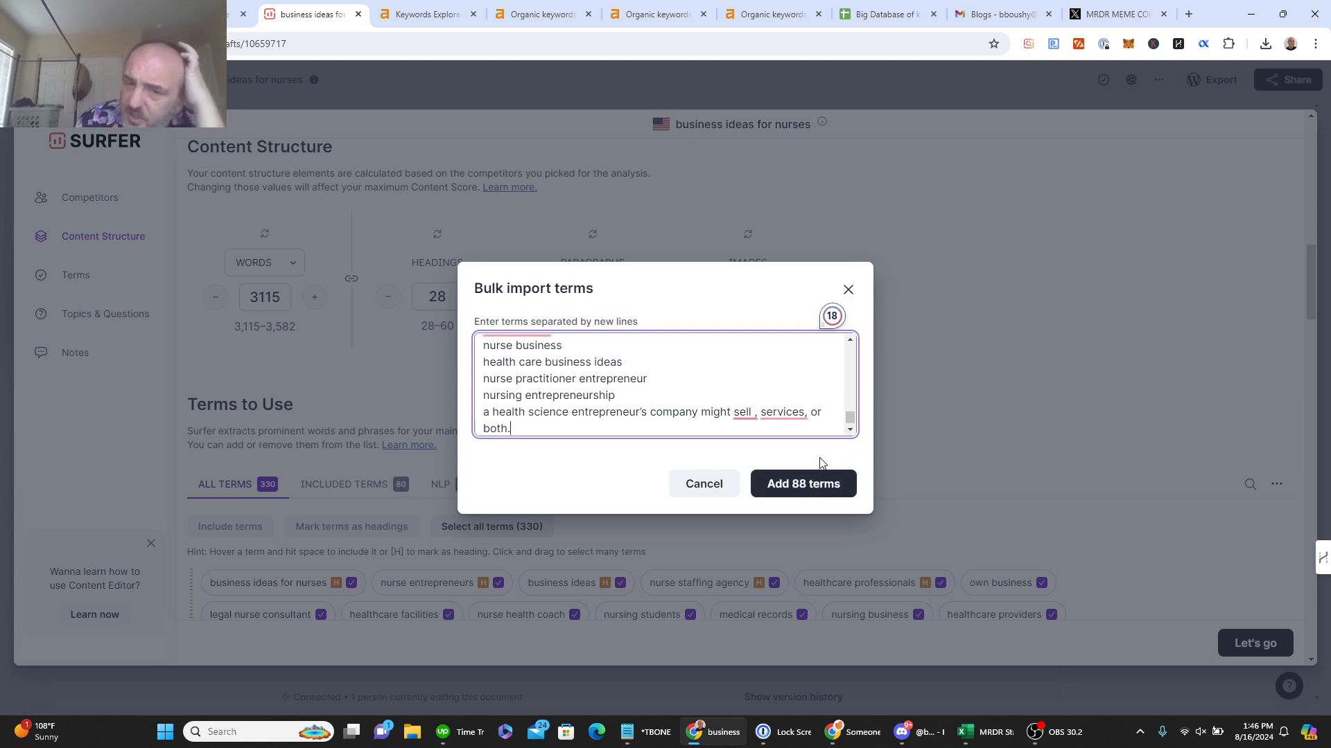
pyautogui.click(828, 485)
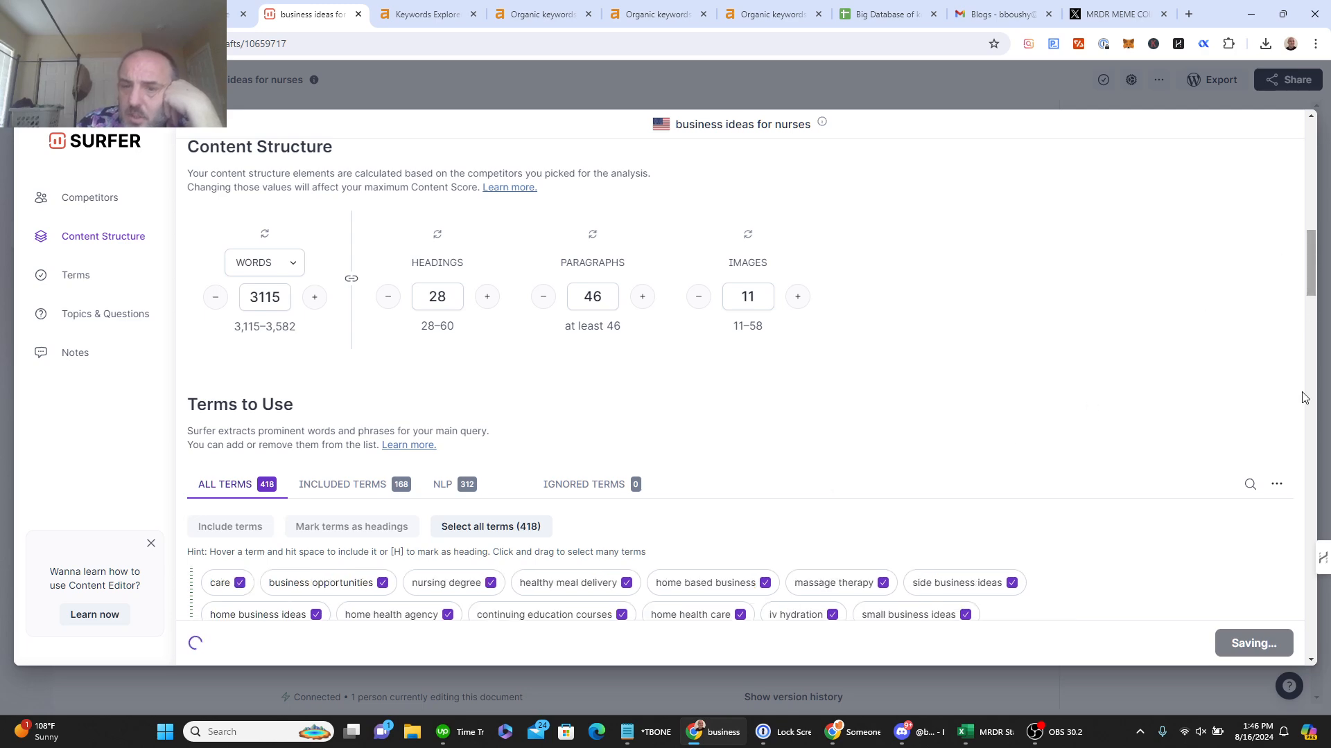
pyautogui.scroll(-5, 1302, 395)
# Step: Paste the keyword list into the brief notes, apply the guidelines, and copy the draft URL
pyautogui.moveTo(1308, 375); pyautogui.dragTo(1294, 615)
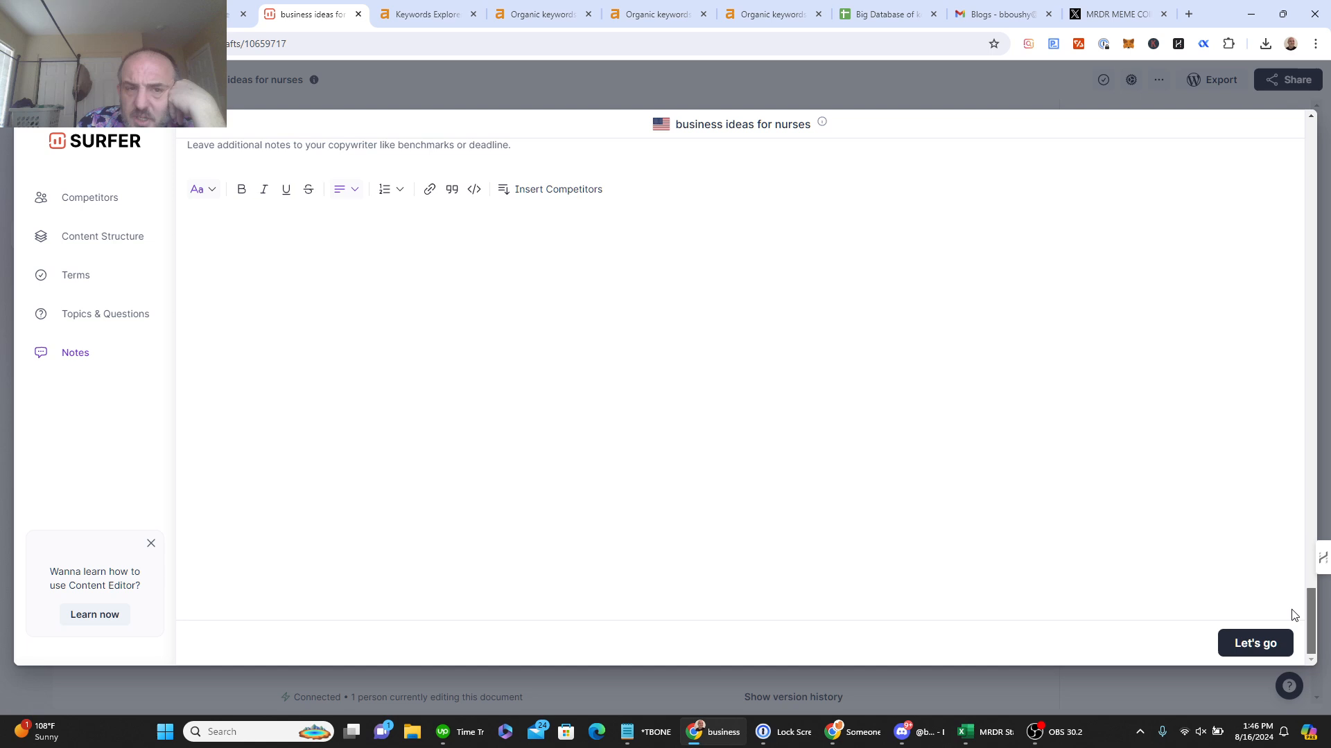
pyautogui.click(621, 359)
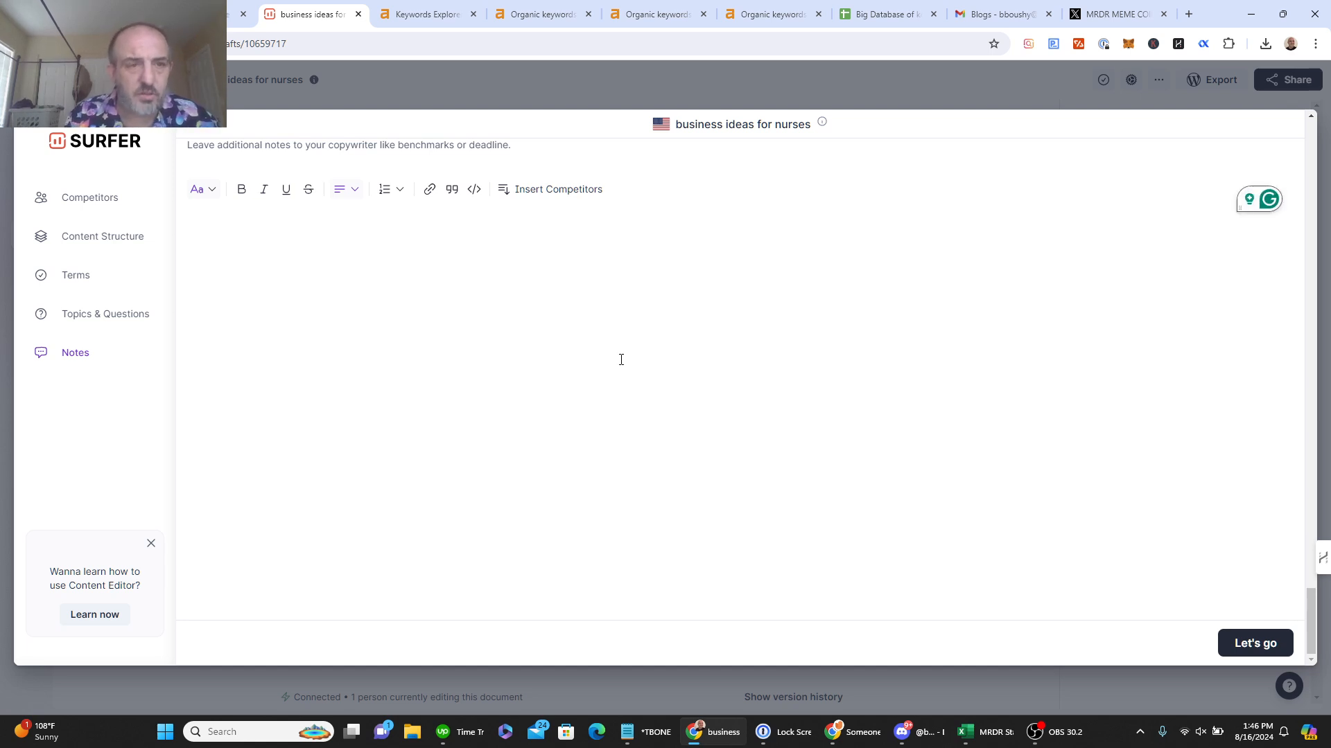
pyautogui.hotkey('ctrl', 'v')
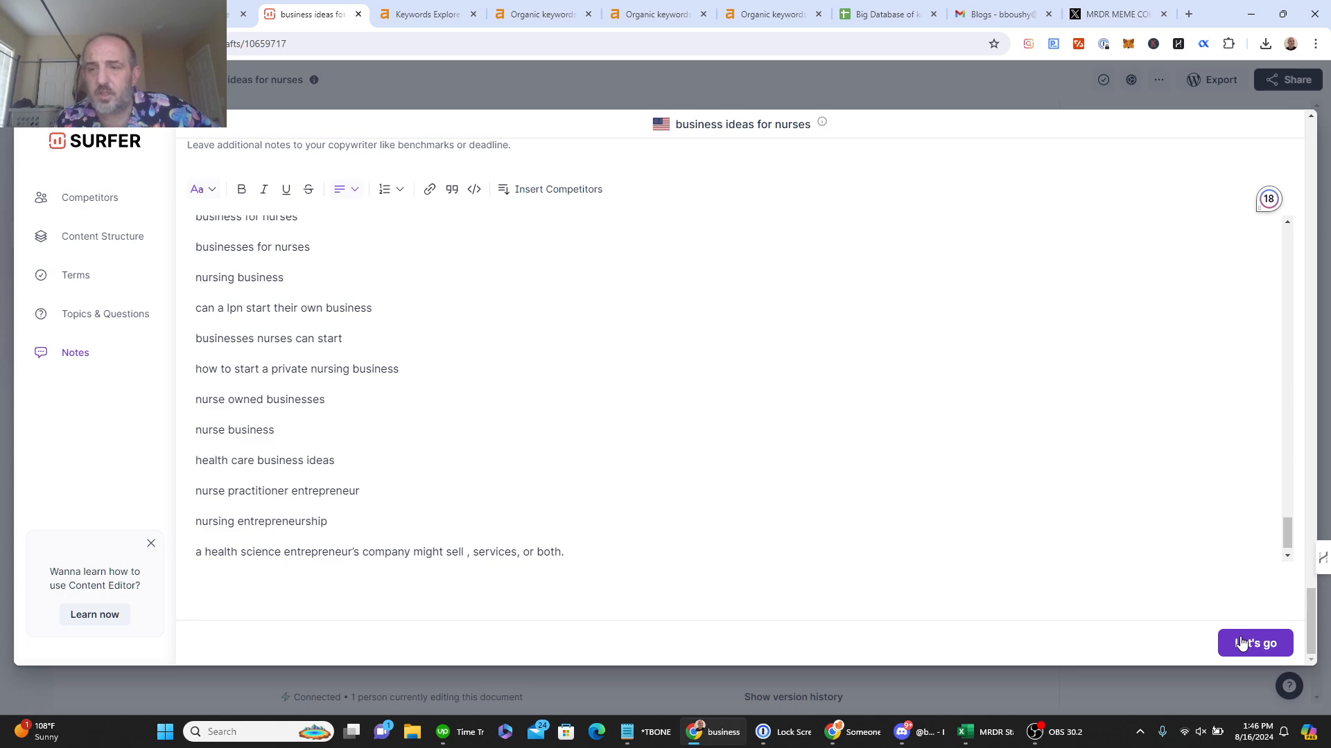
pyautogui.click(1242, 644)
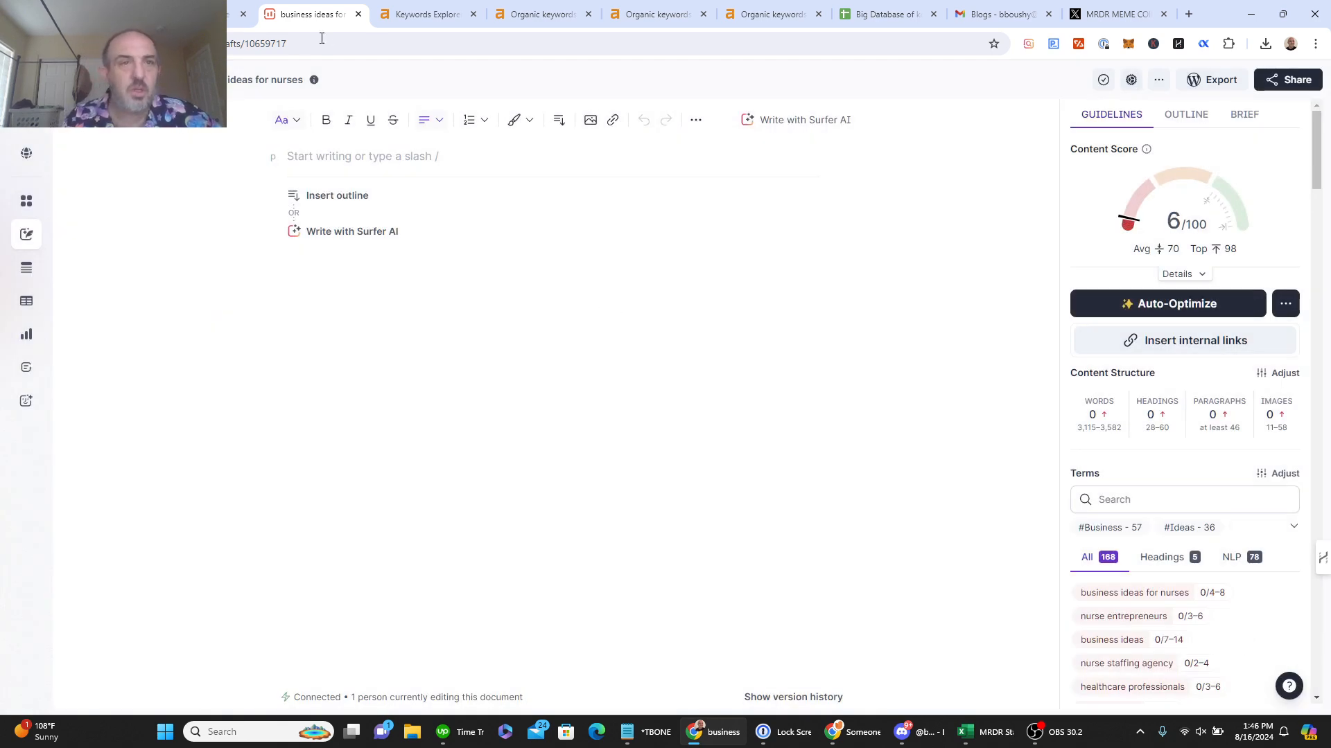
pyautogui.click(320, 39)
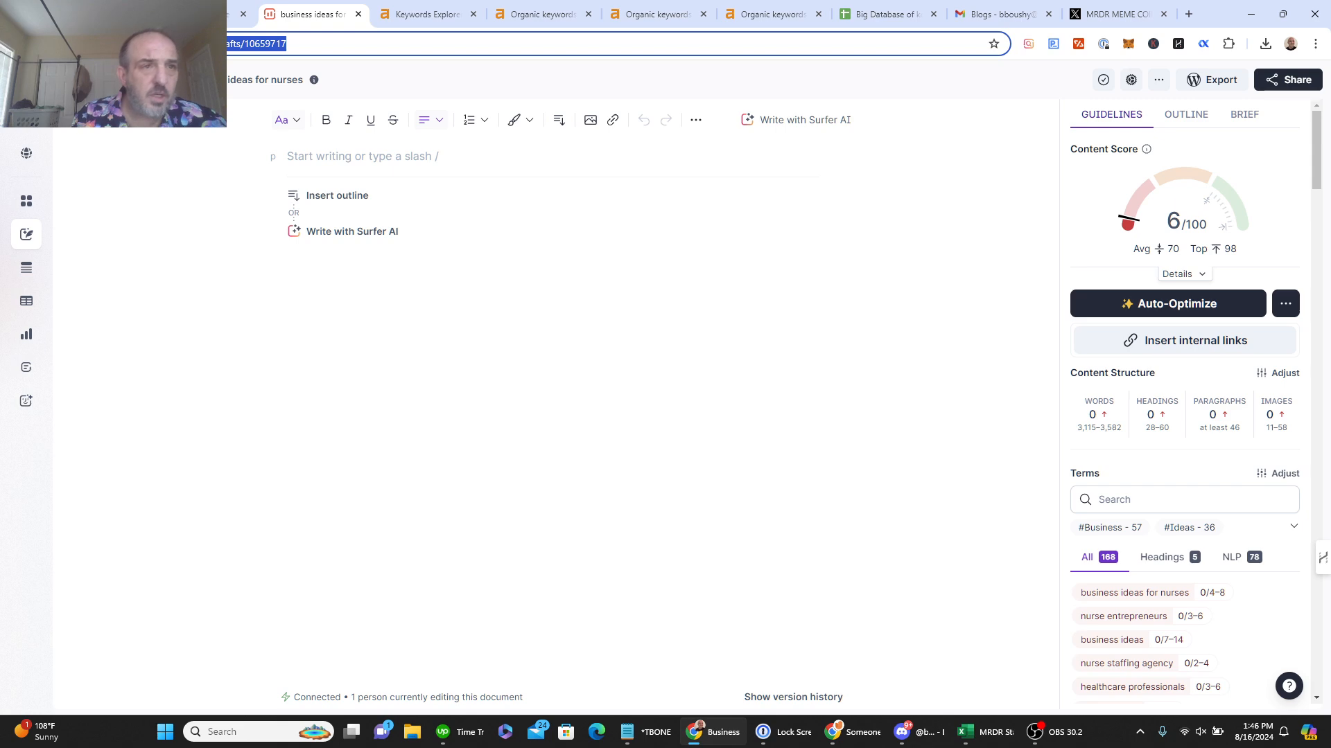
pyautogui.click(83, 14)
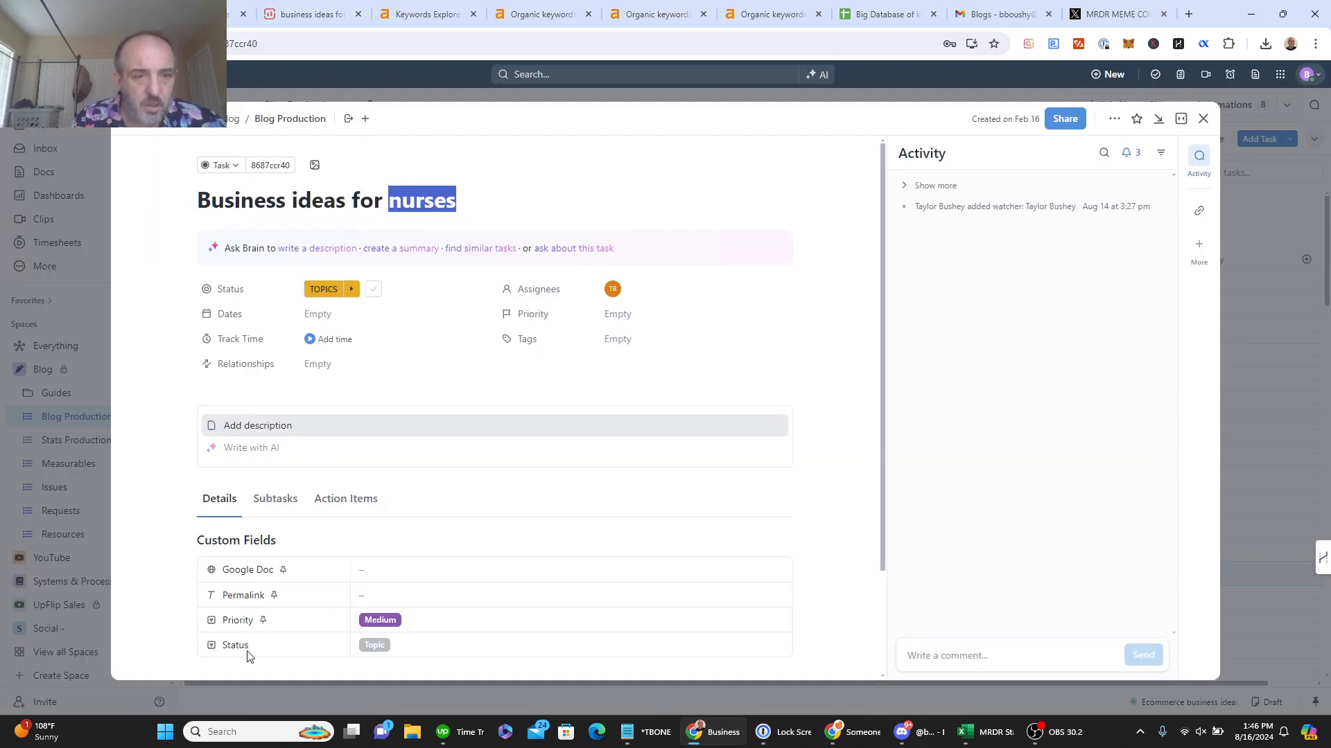
# Step: Paste the app.surferseo.com draft link into the task's hidden Surfer URL custom field
pyautogui.moveTo(882, 435); pyautogui.dragTo(883, 546)
pyautogui.moveTo(223, 560)
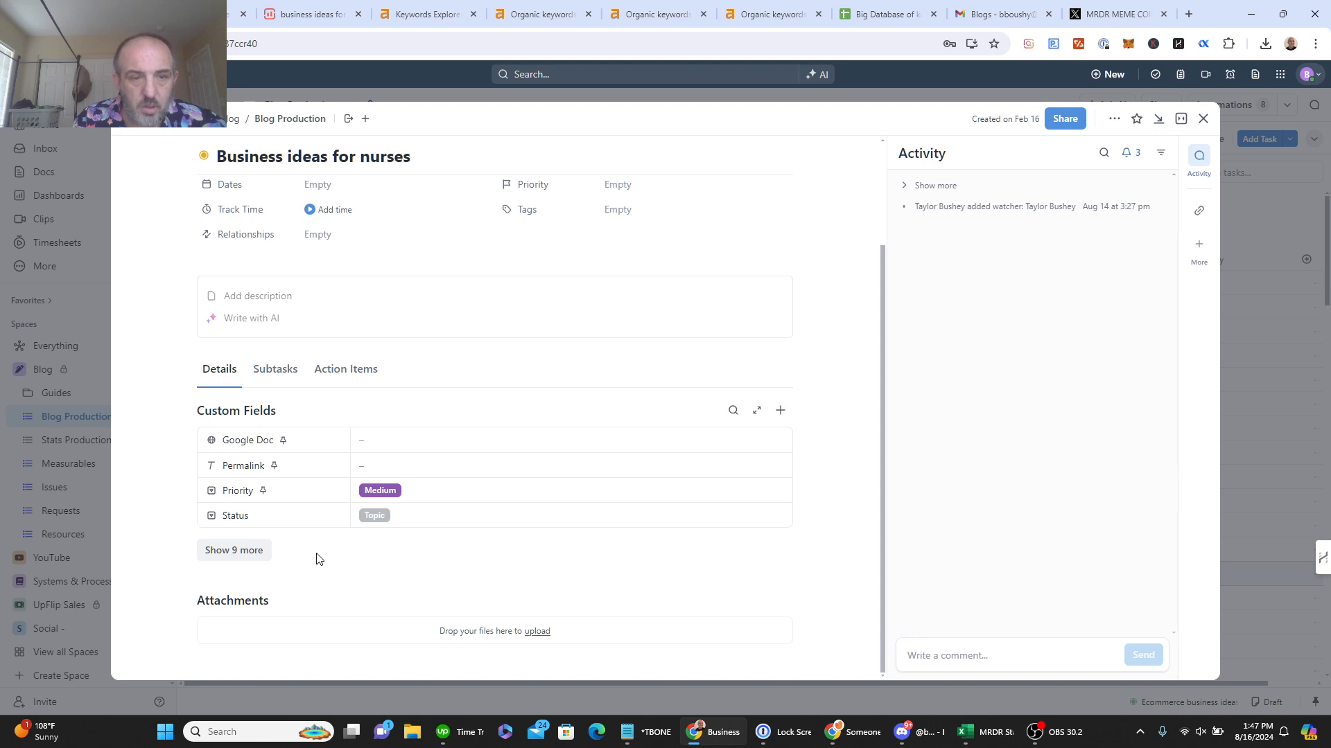
pyautogui.click(233, 552)
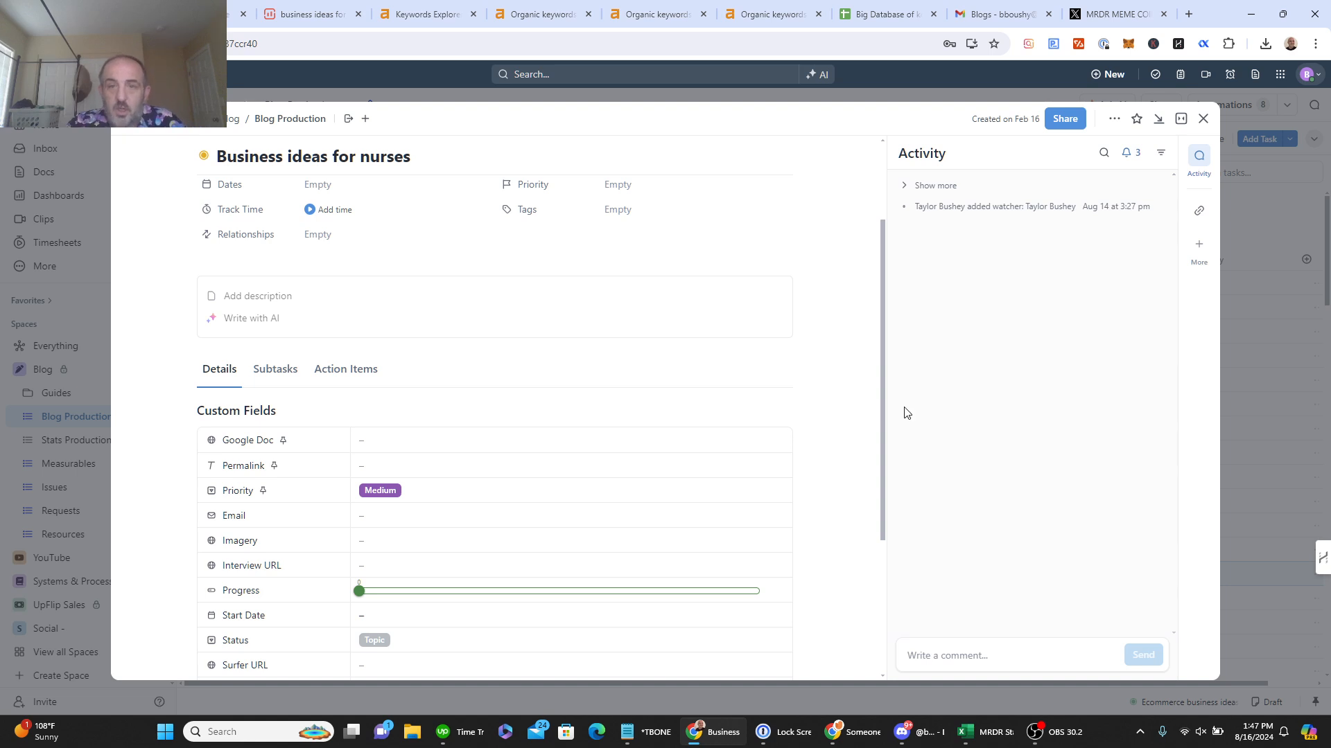
pyautogui.moveTo(879, 399); pyautogui.dragTo(829, 510)
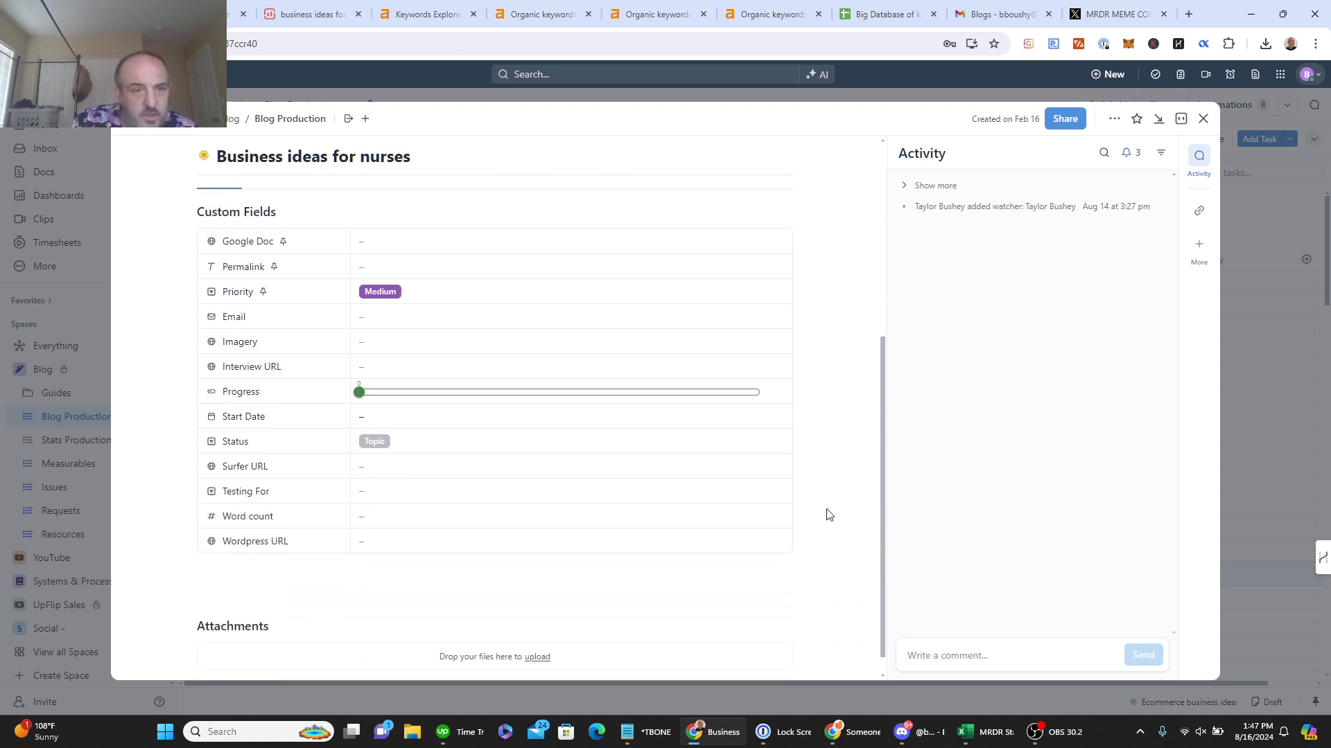
pyautogui.click(426, 464)
pyautogui.press('Return')
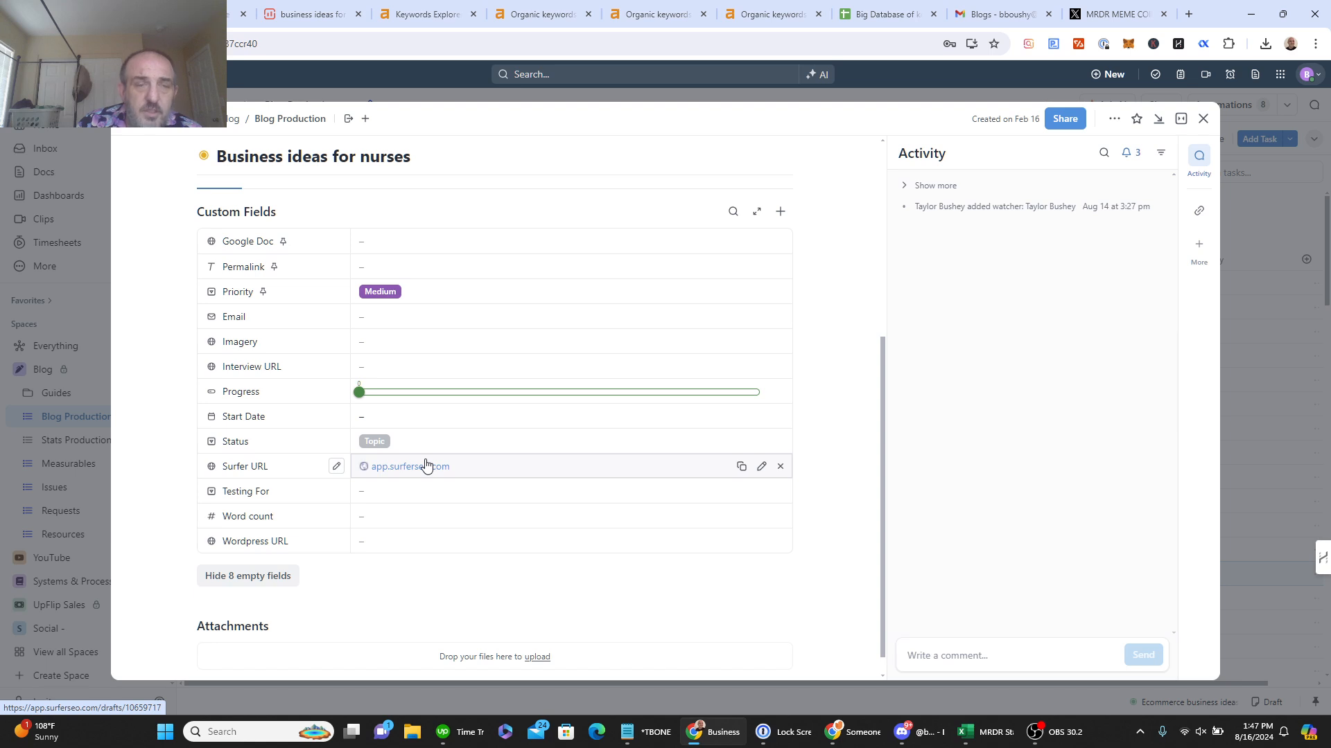
# Step: From the Surfer draft's Share popover, create a new linked Google Document
pyautogui.click(305, 10)
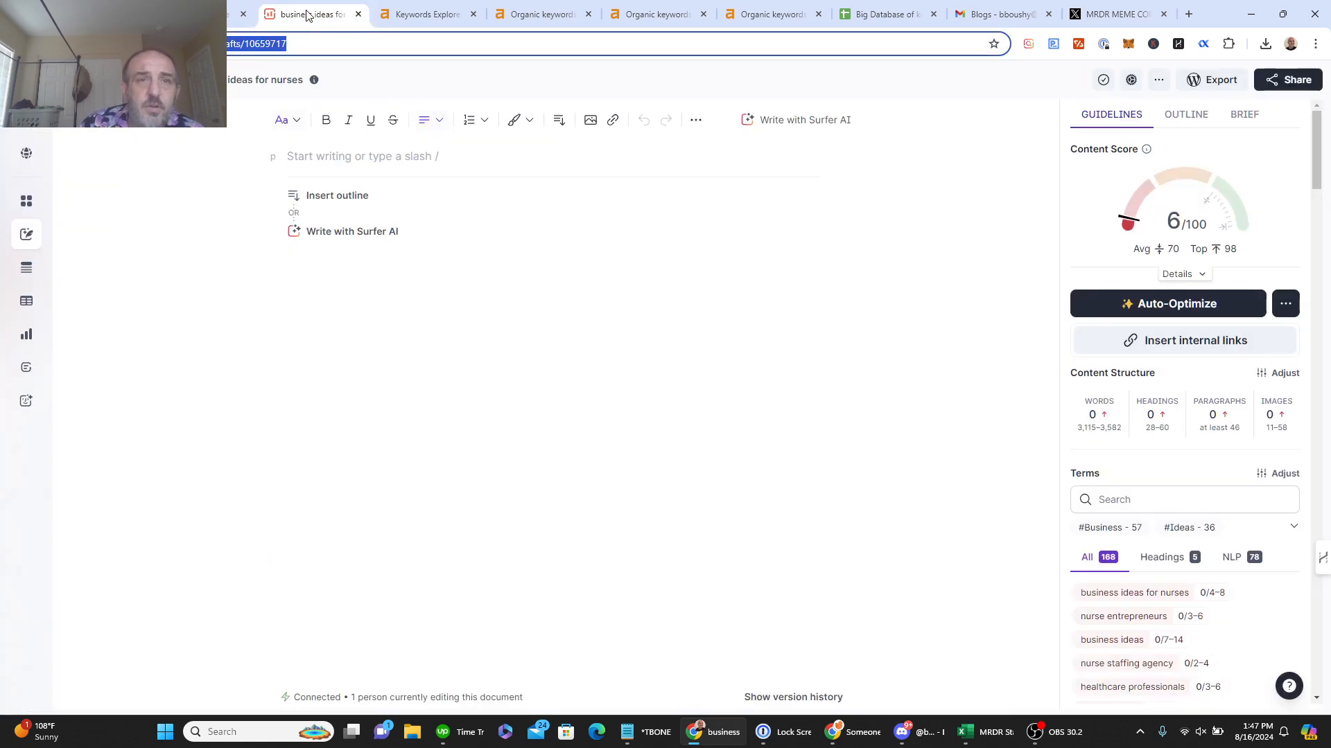
pyautogui.click(1293, 83)
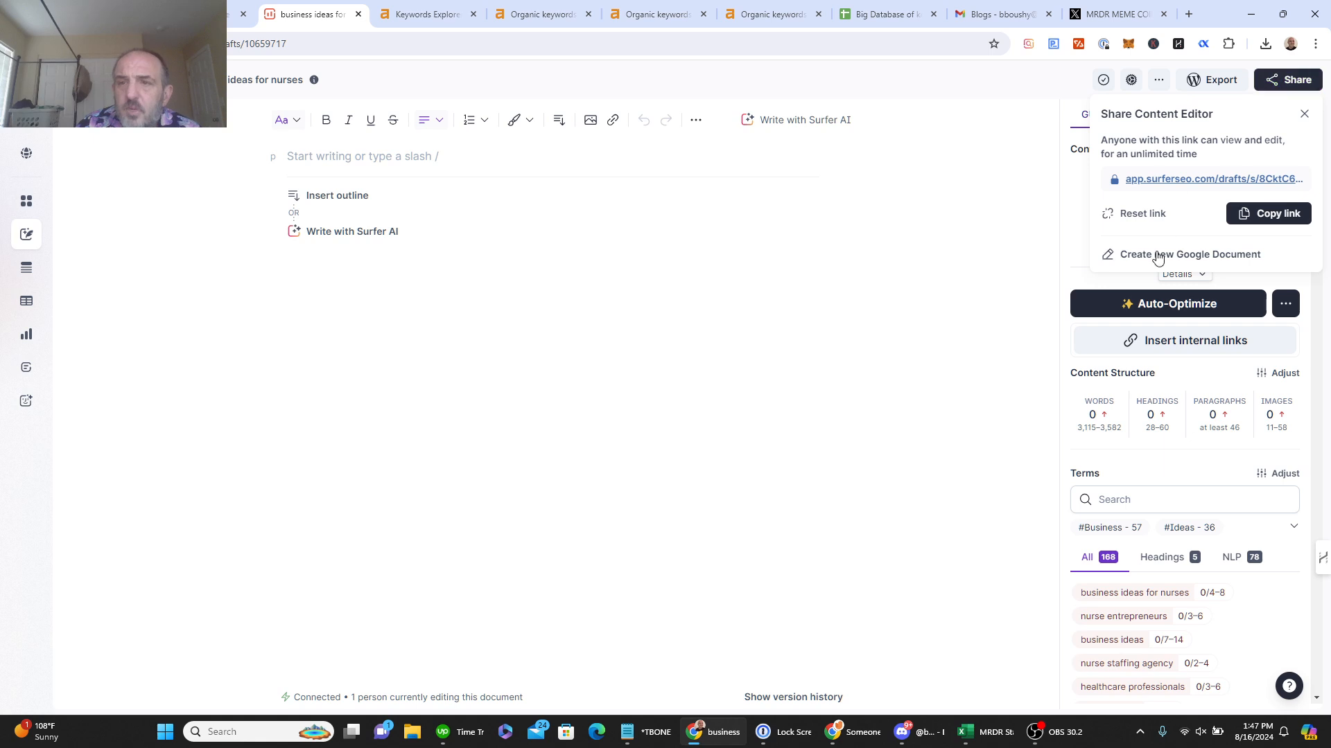
pyautogui.click(1157, 255)
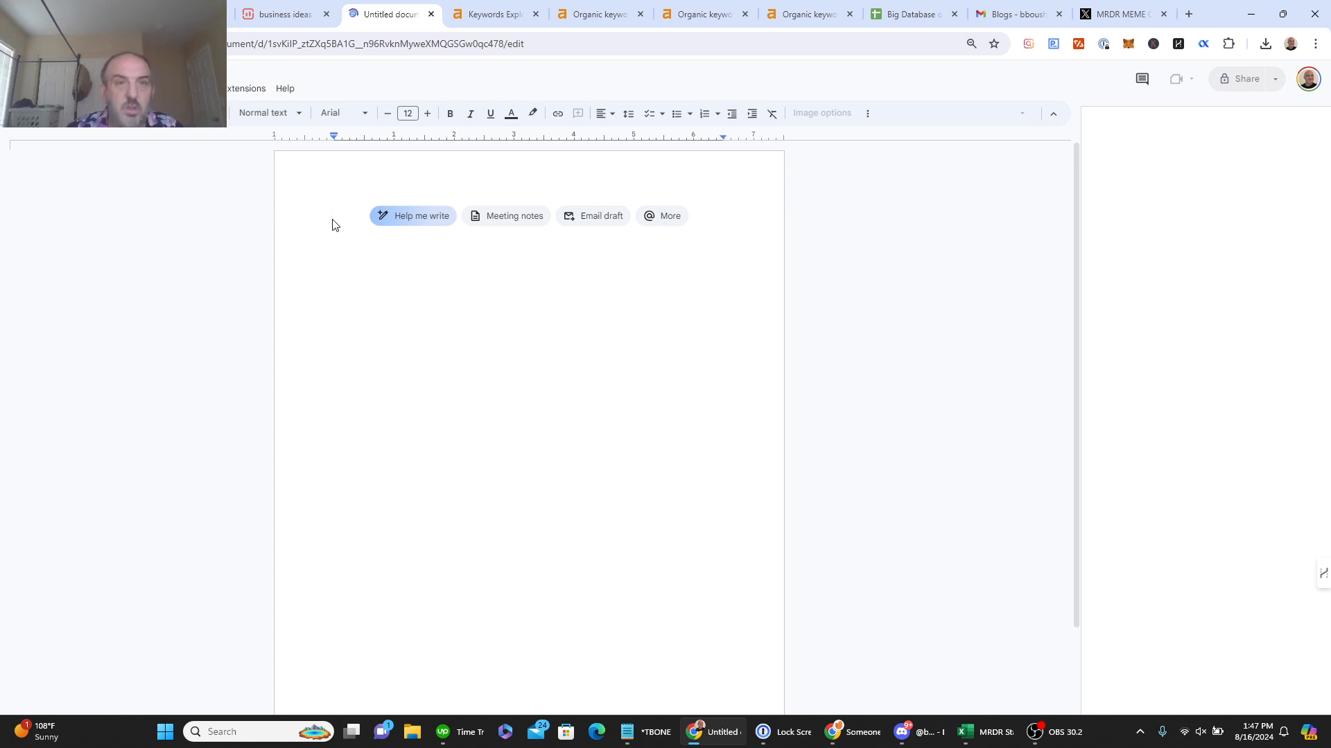
# Step: Title the document 'Business Ideas For Nurses' and style it as Heading 1
pyautogui.write('Busines')
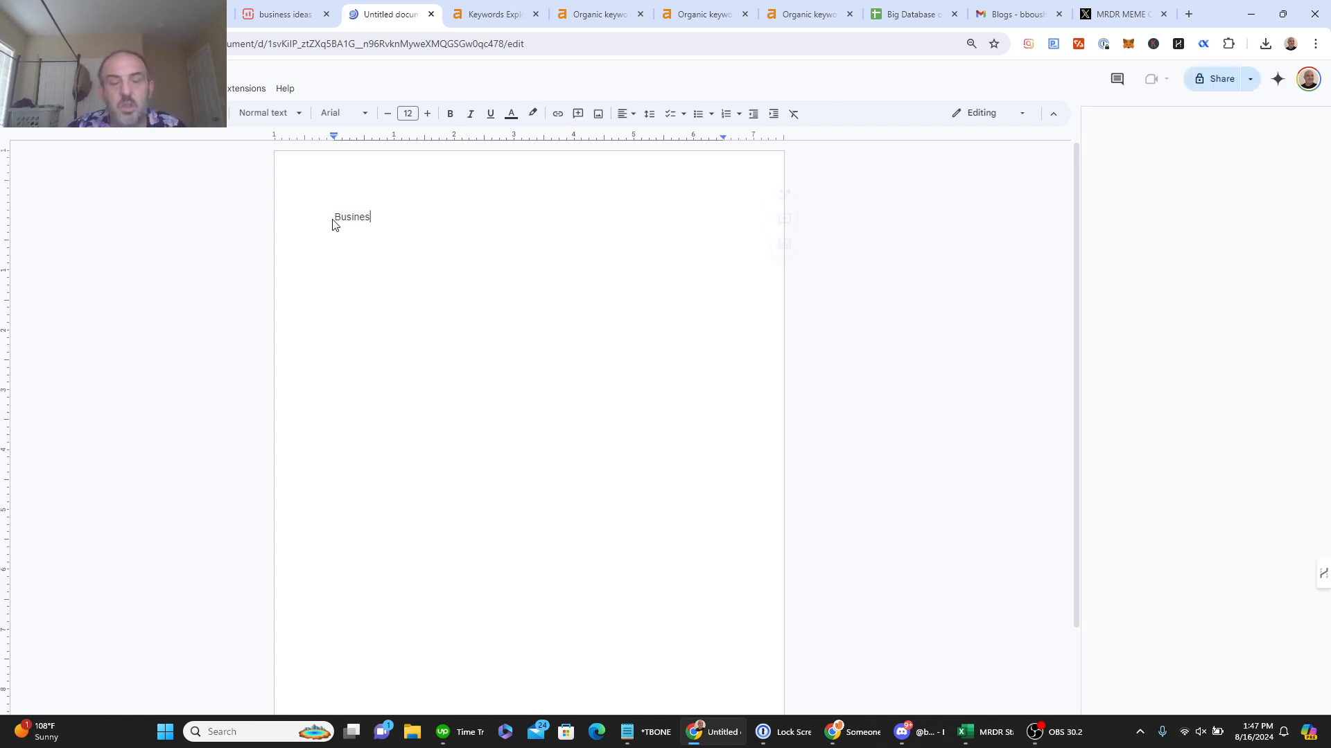
pyautogui.write('s Ide')
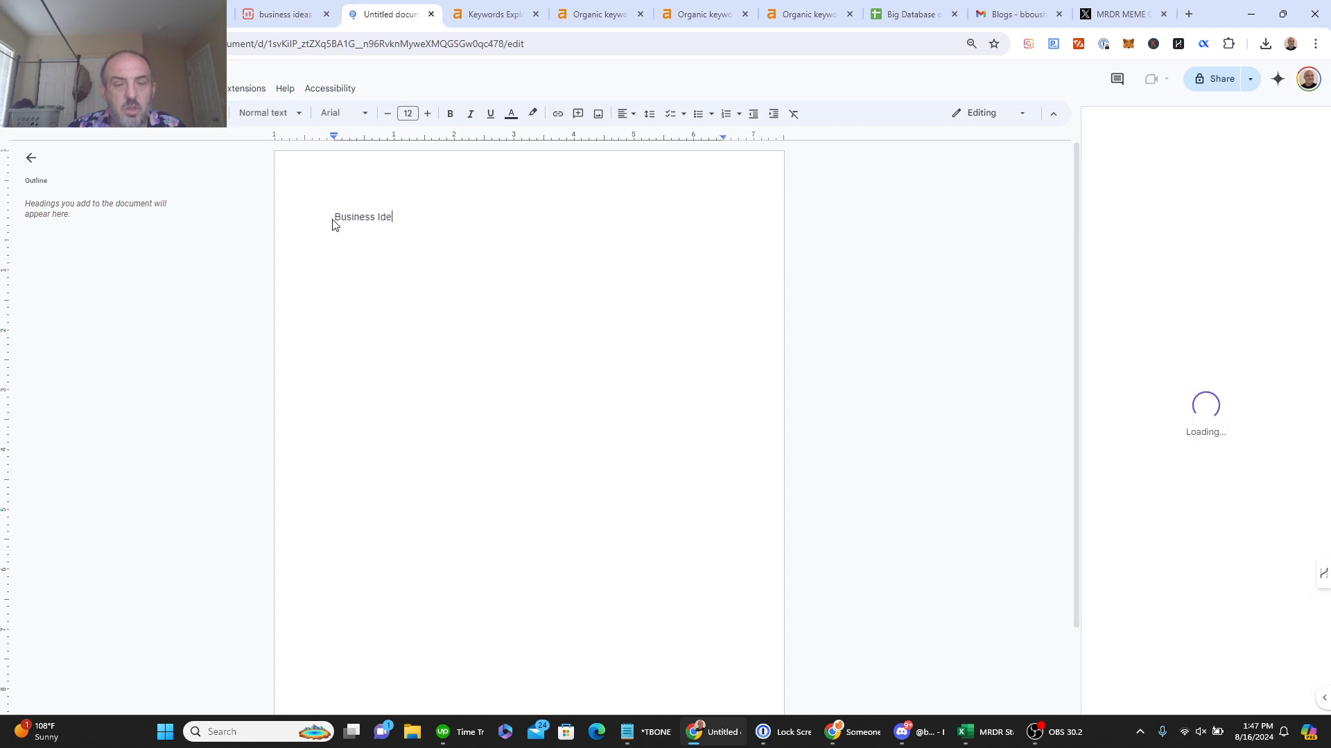
pyautogui.write('as For N')
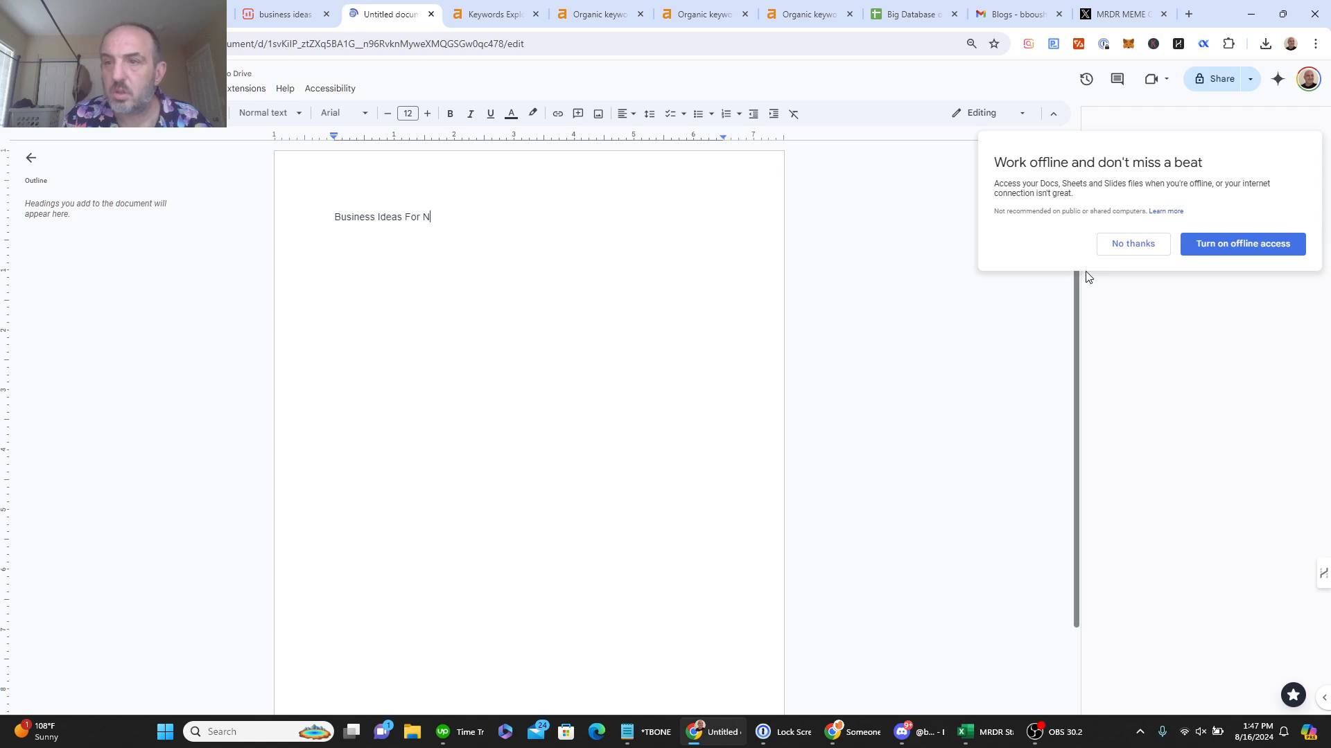
pyautogui.click(1186, 250)
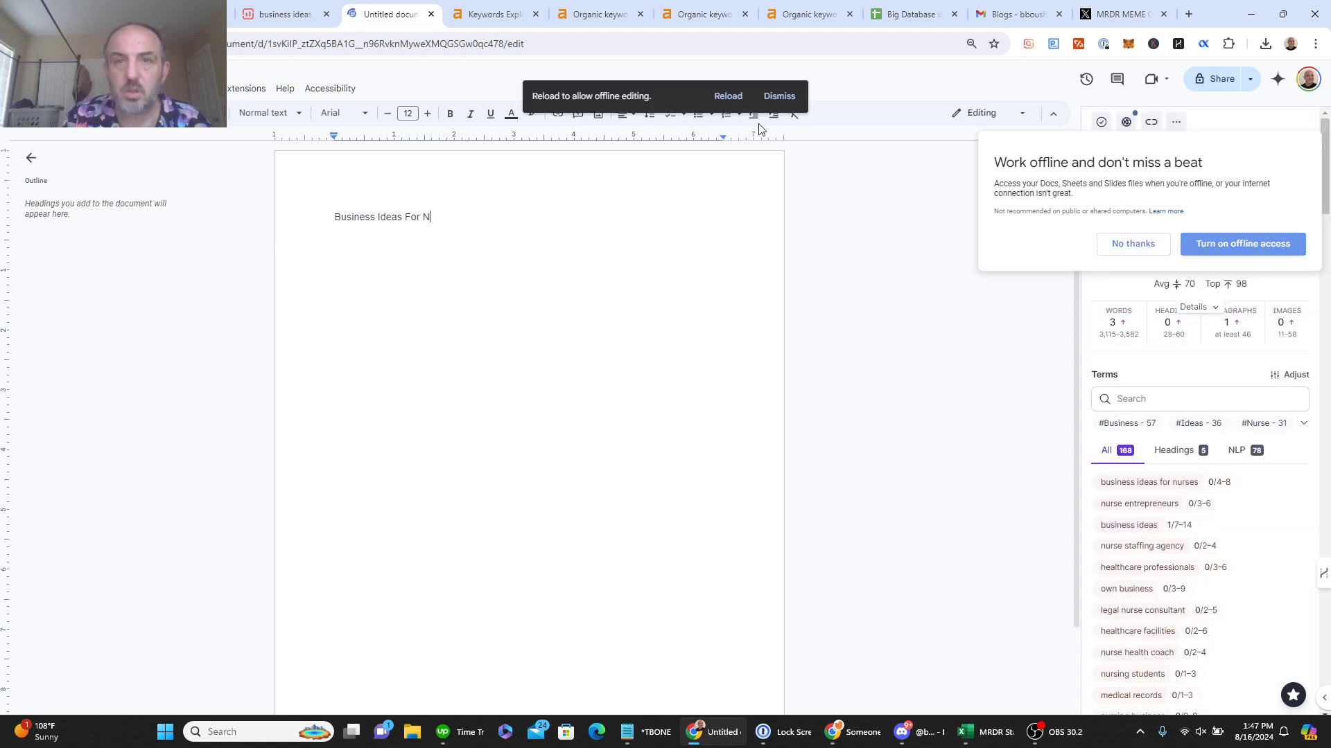
pyautogui.click(767, 99)
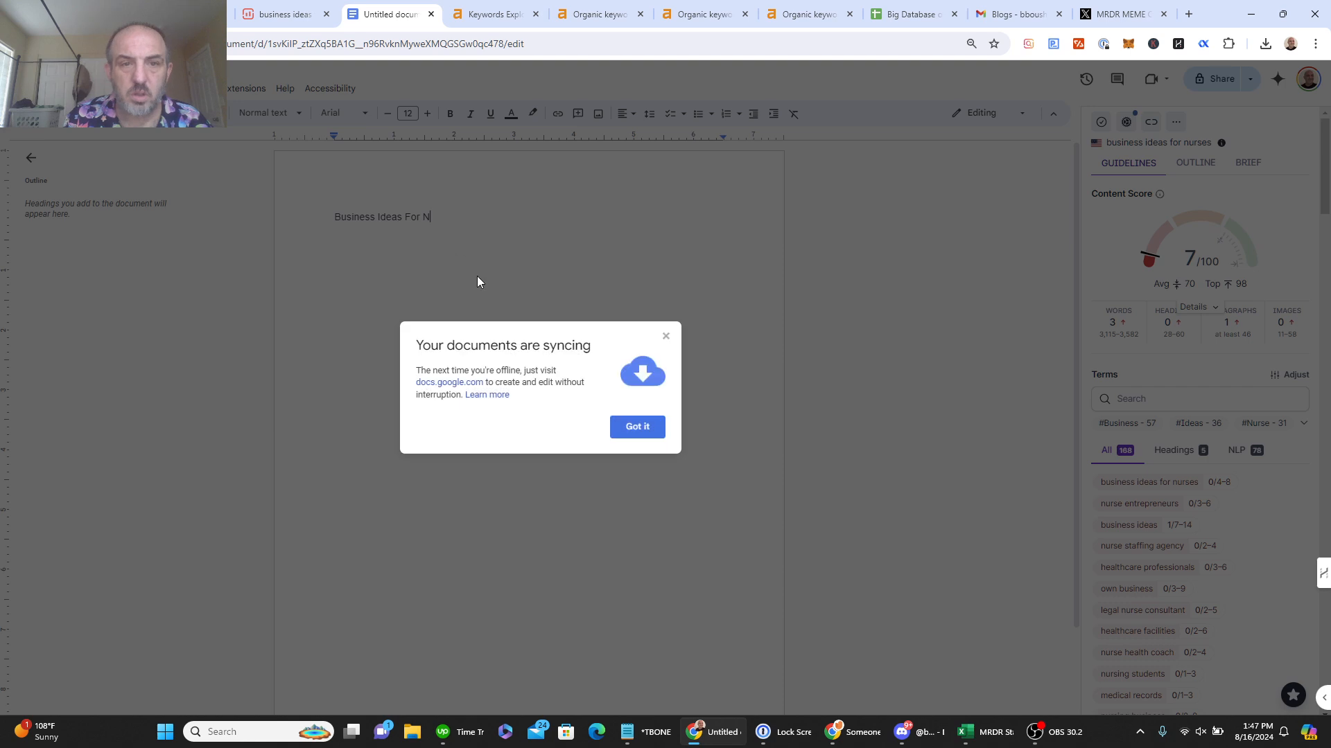
pyautogui.click(637, 427)
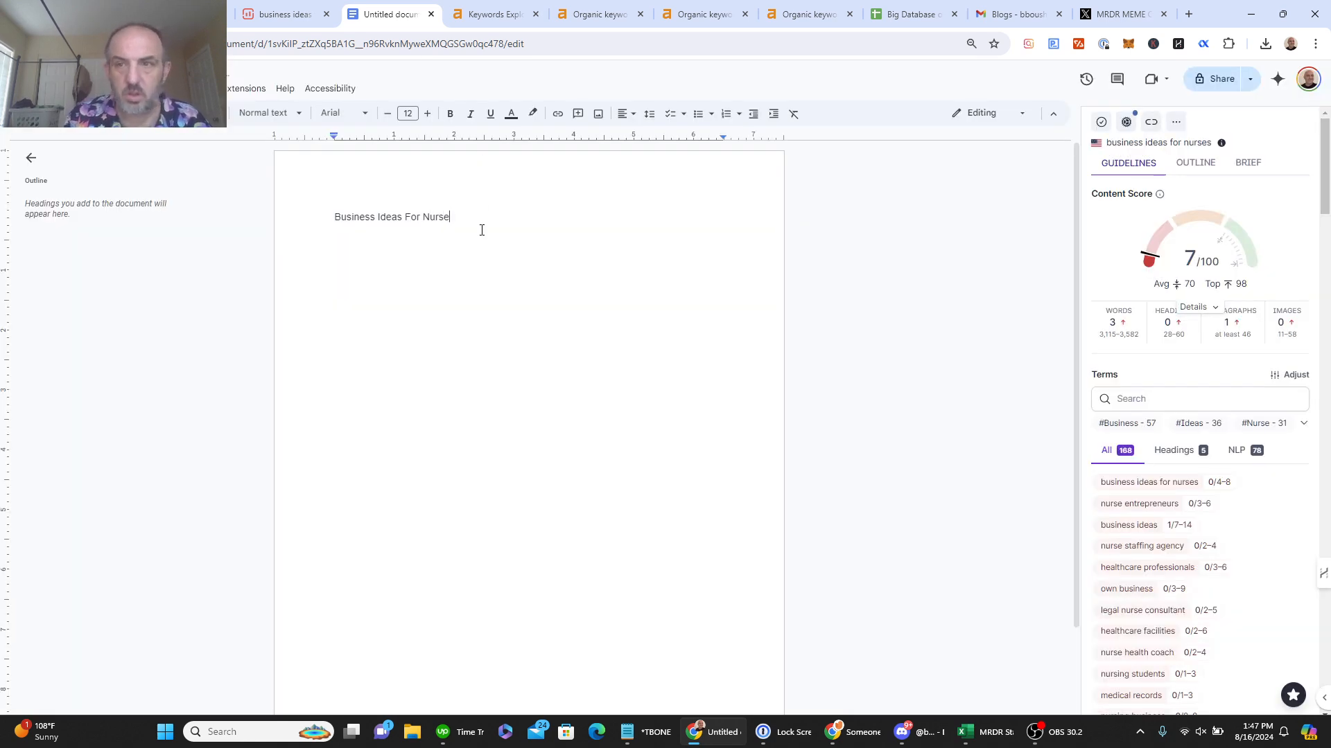
pyautogui.moveTo(327, 223); pyautogui.dragTo(480, 222)
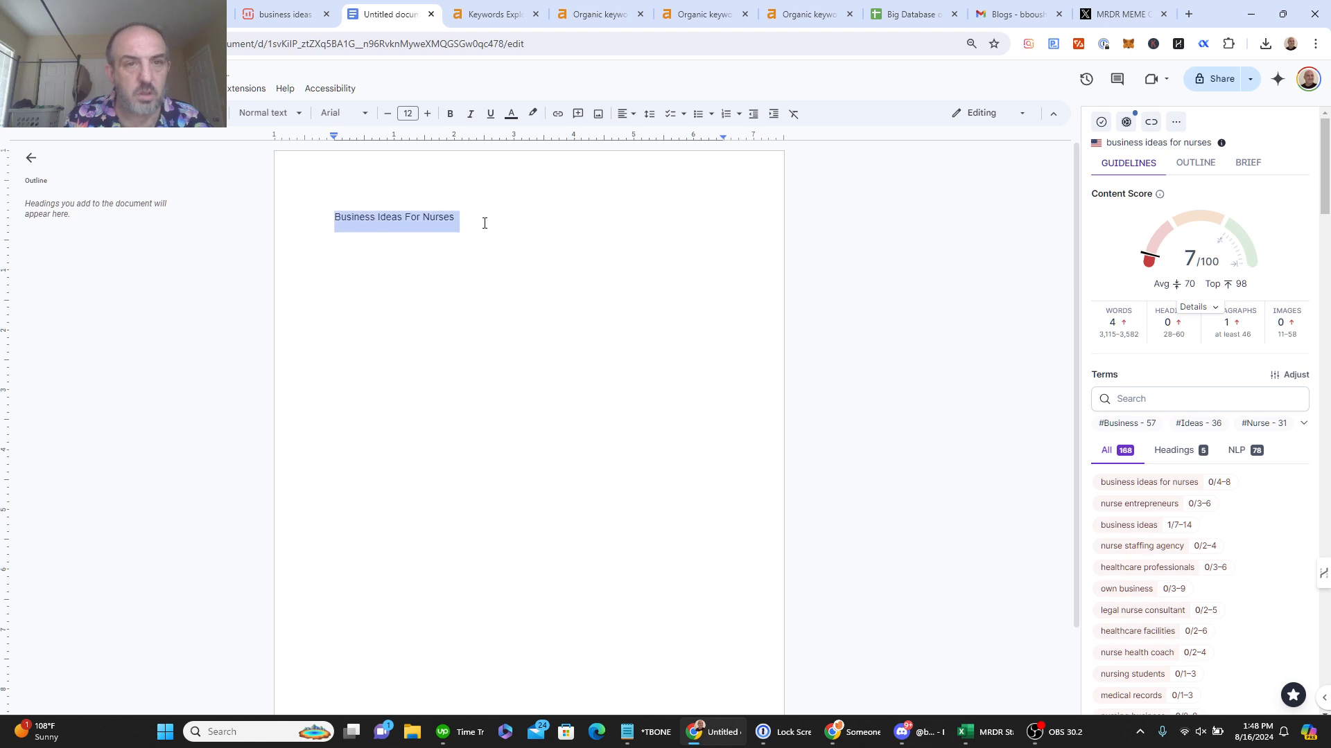
pyautogui.click(266, 114)
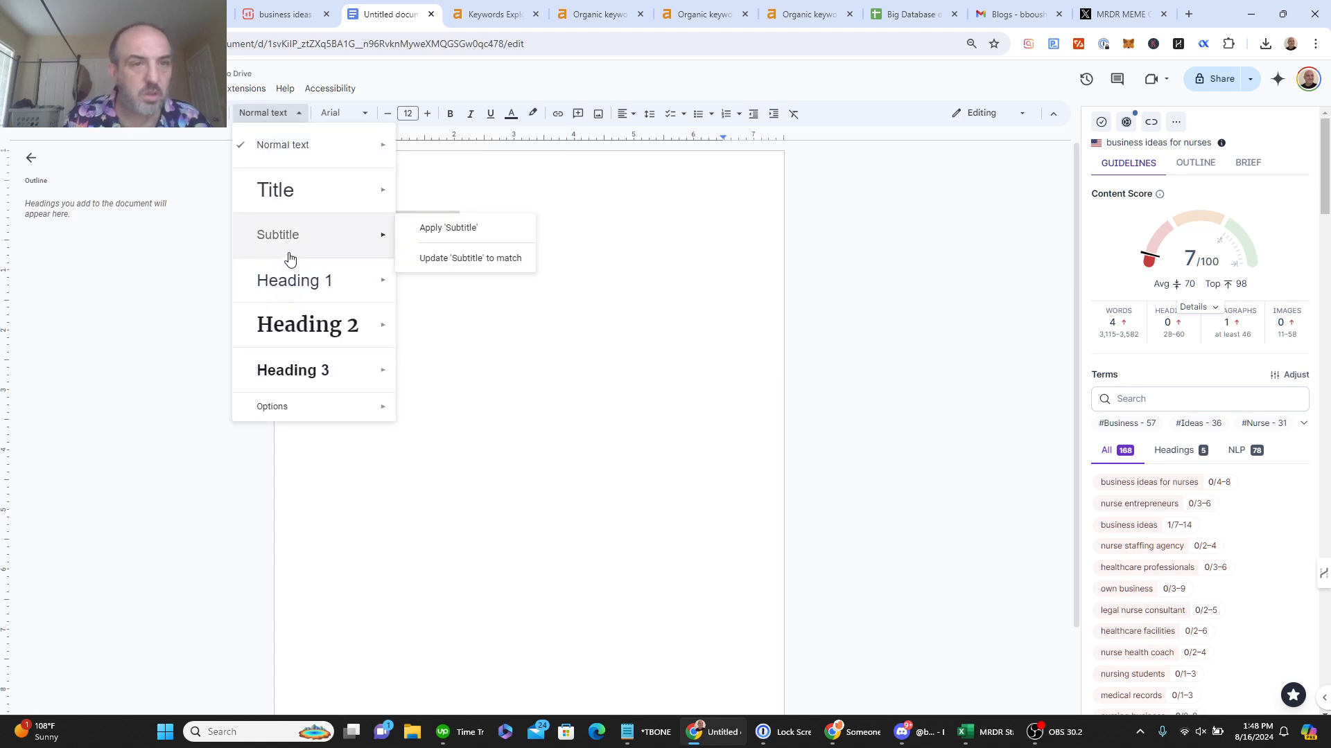
pyautogui.click(289, 277)
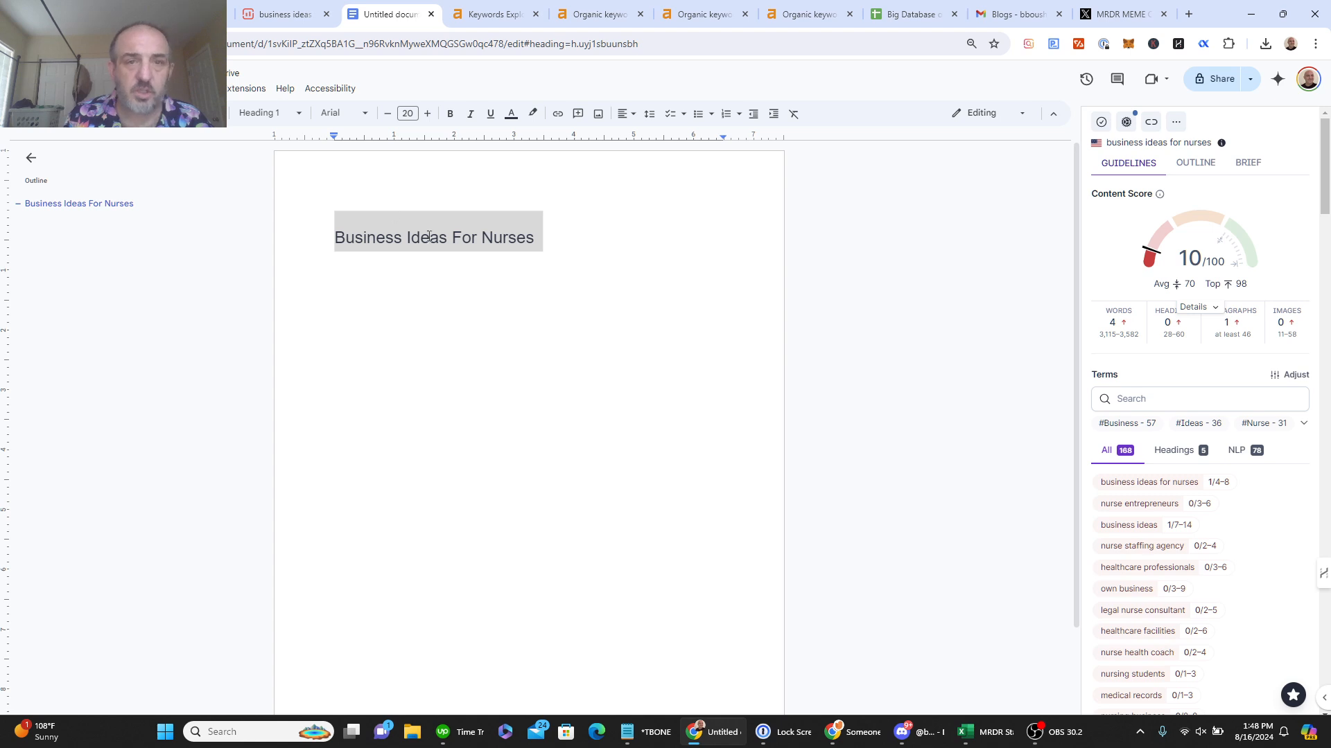
# Step: Share the document so anyone with the link is an Editor, and copy the link
pyautogui.click(1201, 79)
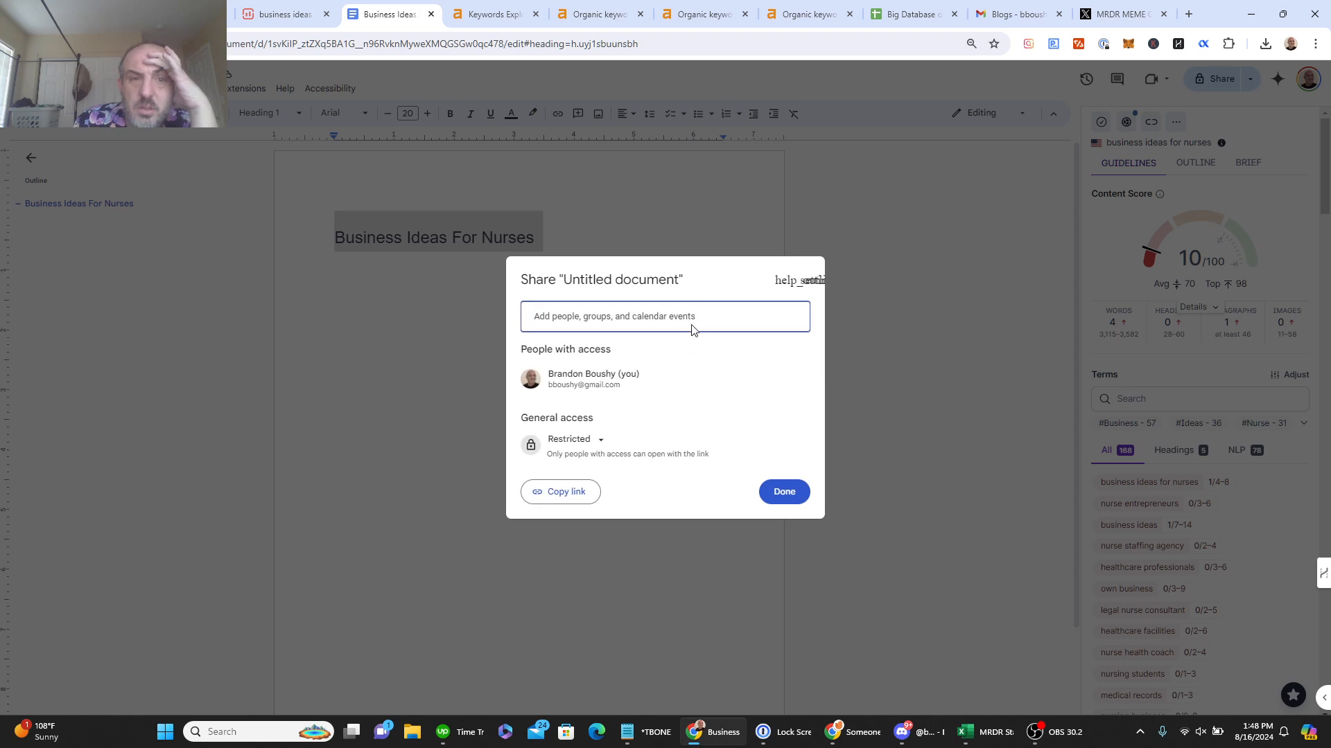
pyautogui.click(599, 443)
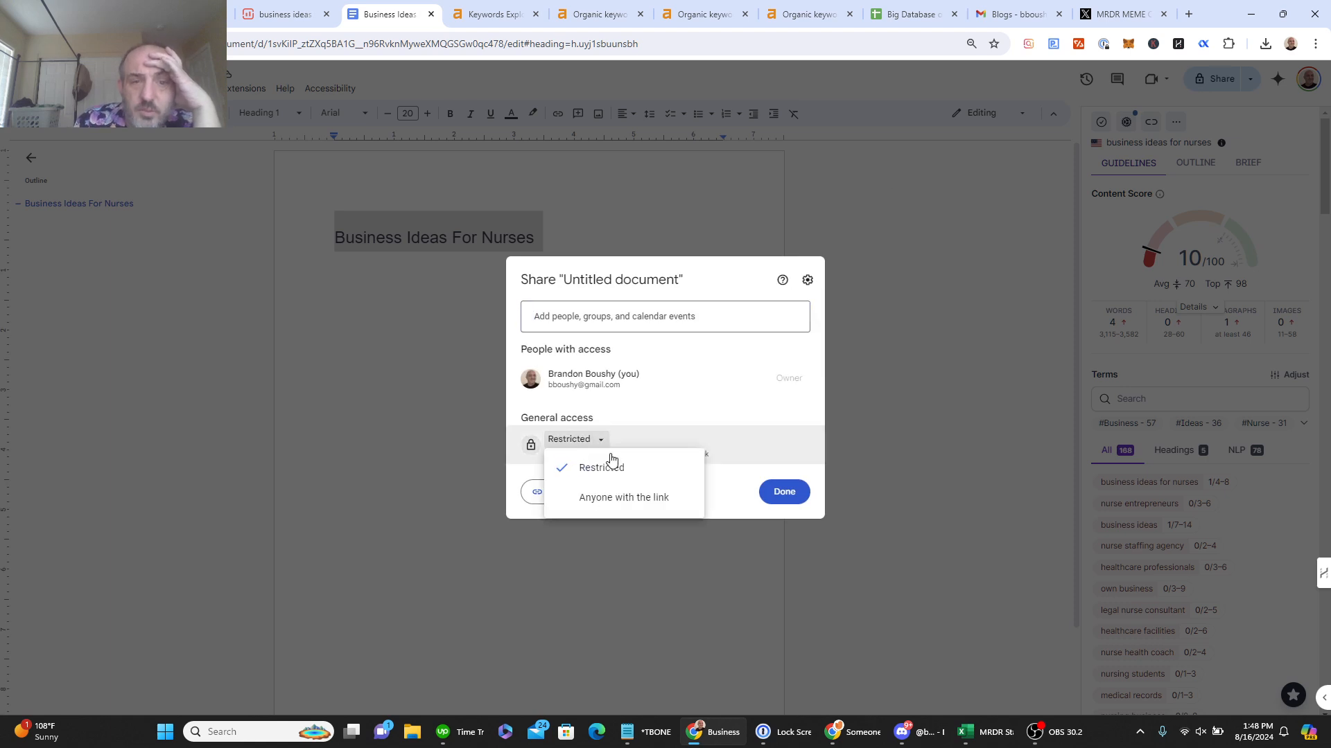
pyautogui.click(637, 512)
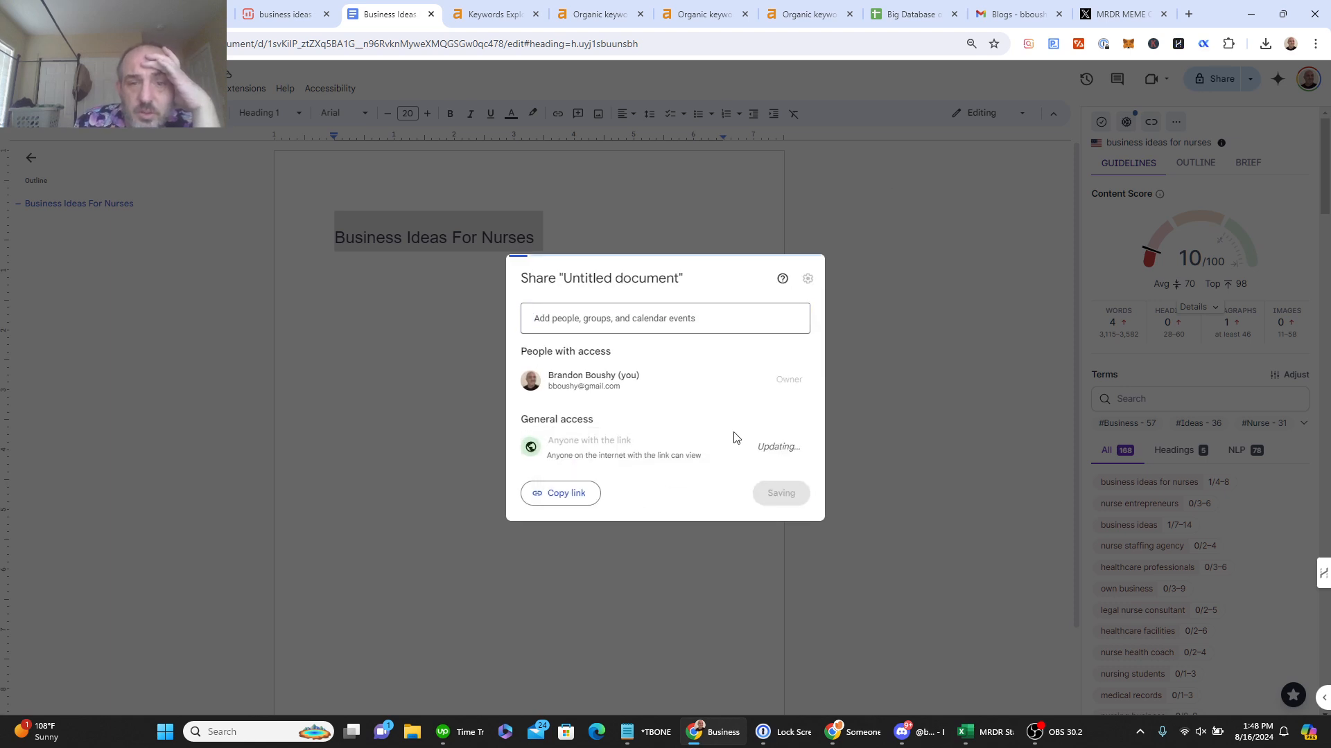
pyautogui.click(795, 449)
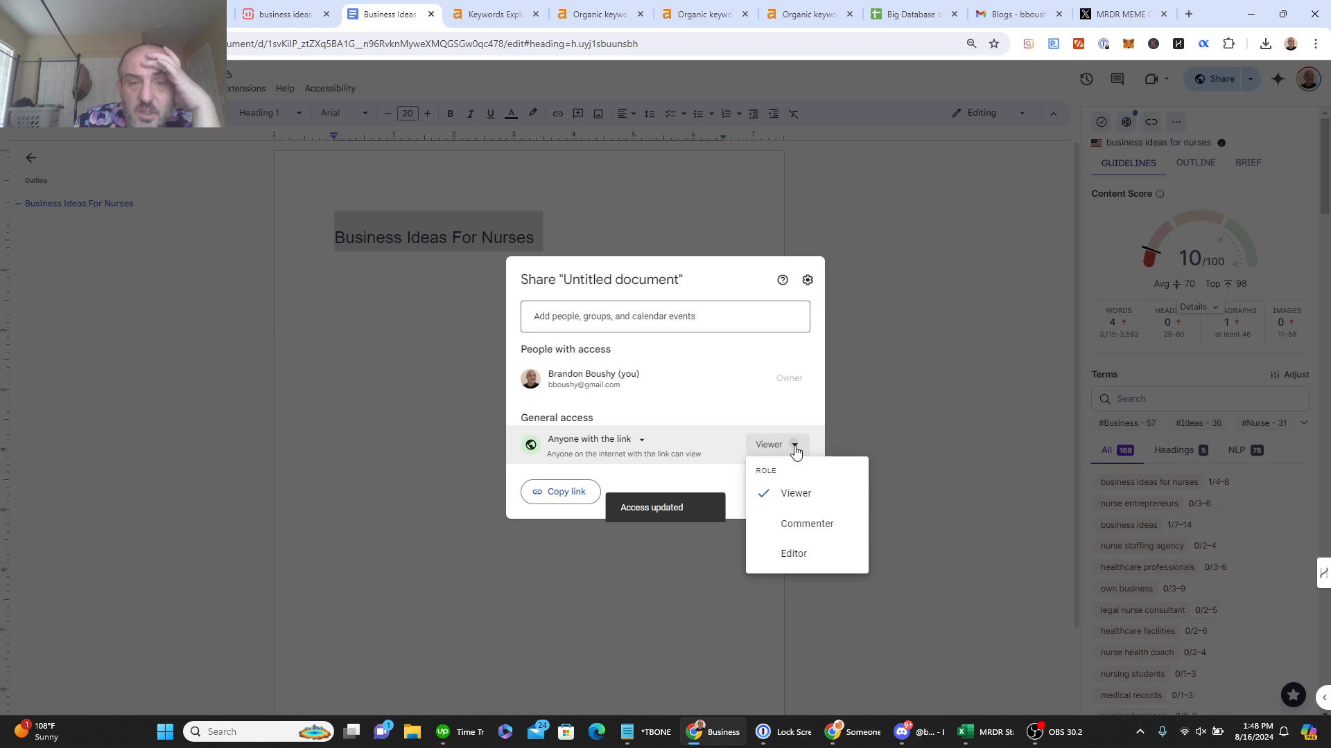
pyautogui.click(800, 554)
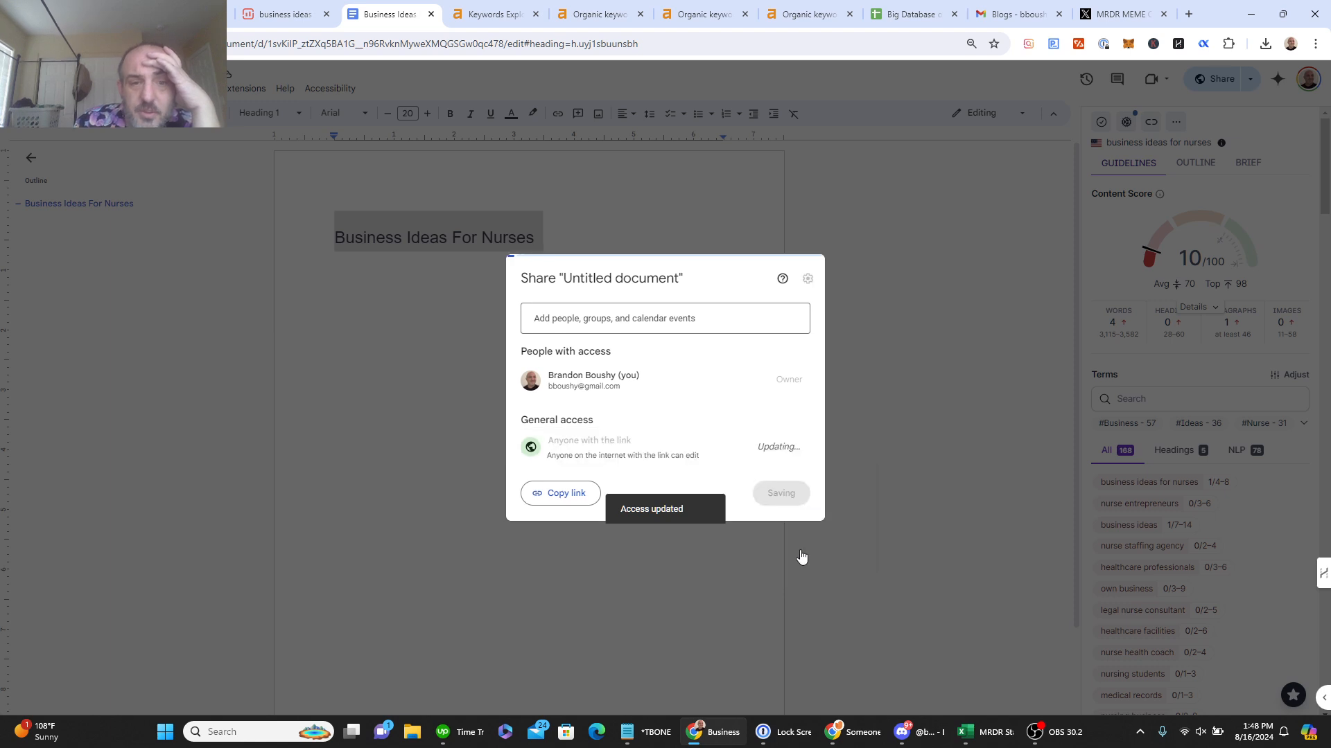
pyautogui.click(554, 501)
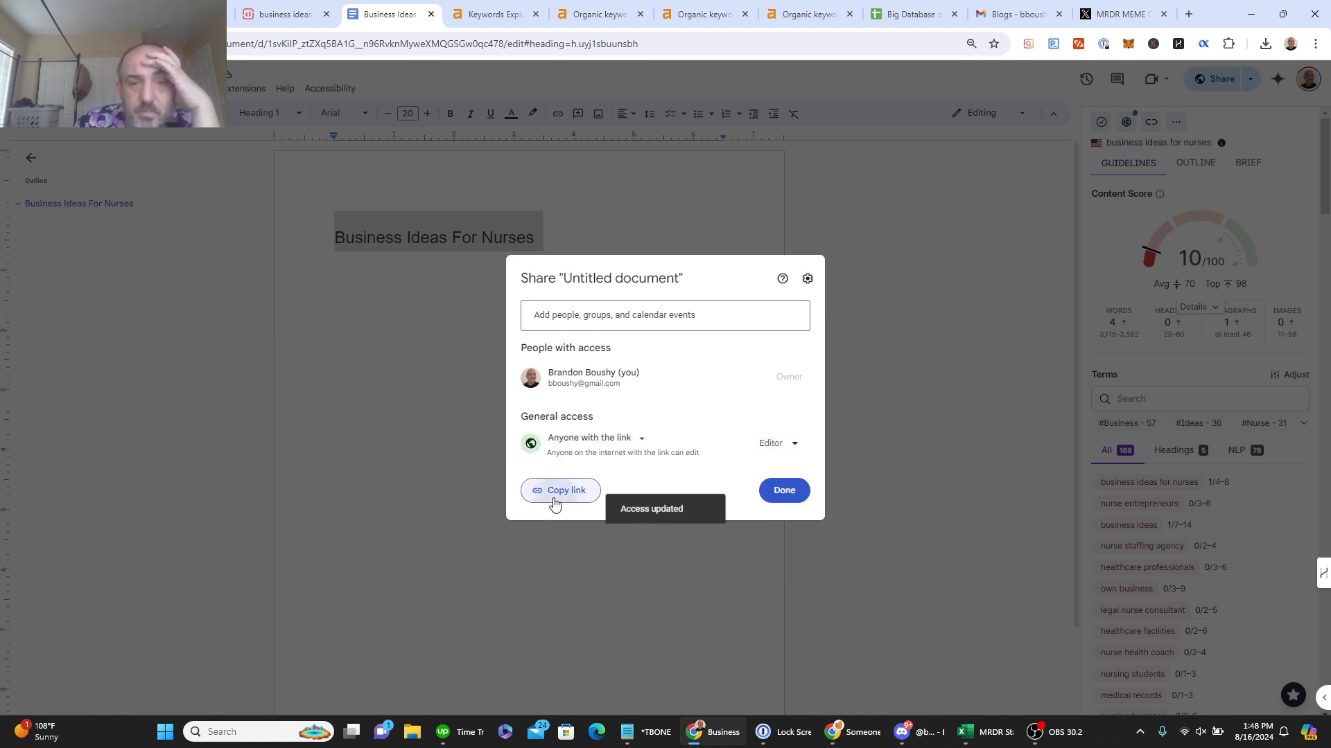
pyautogui.click(785, 492)
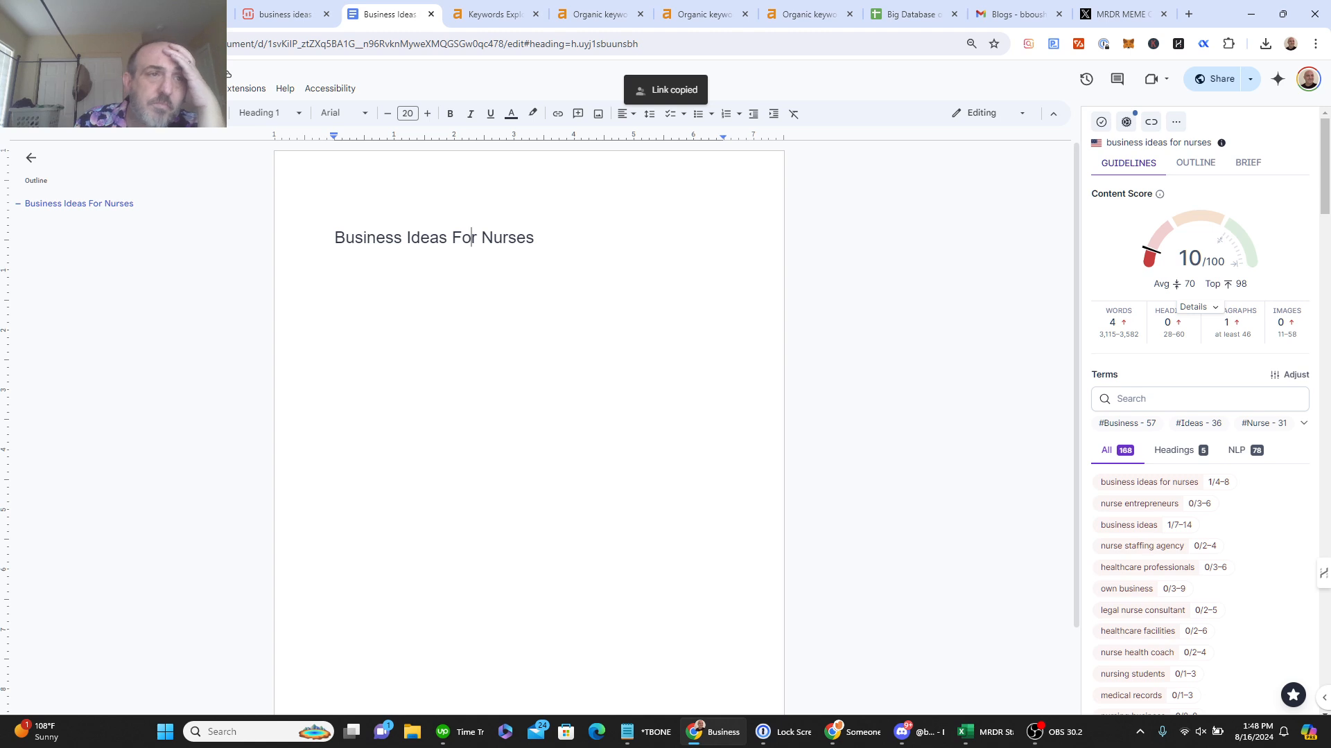
pyautogui.click(182, 14)
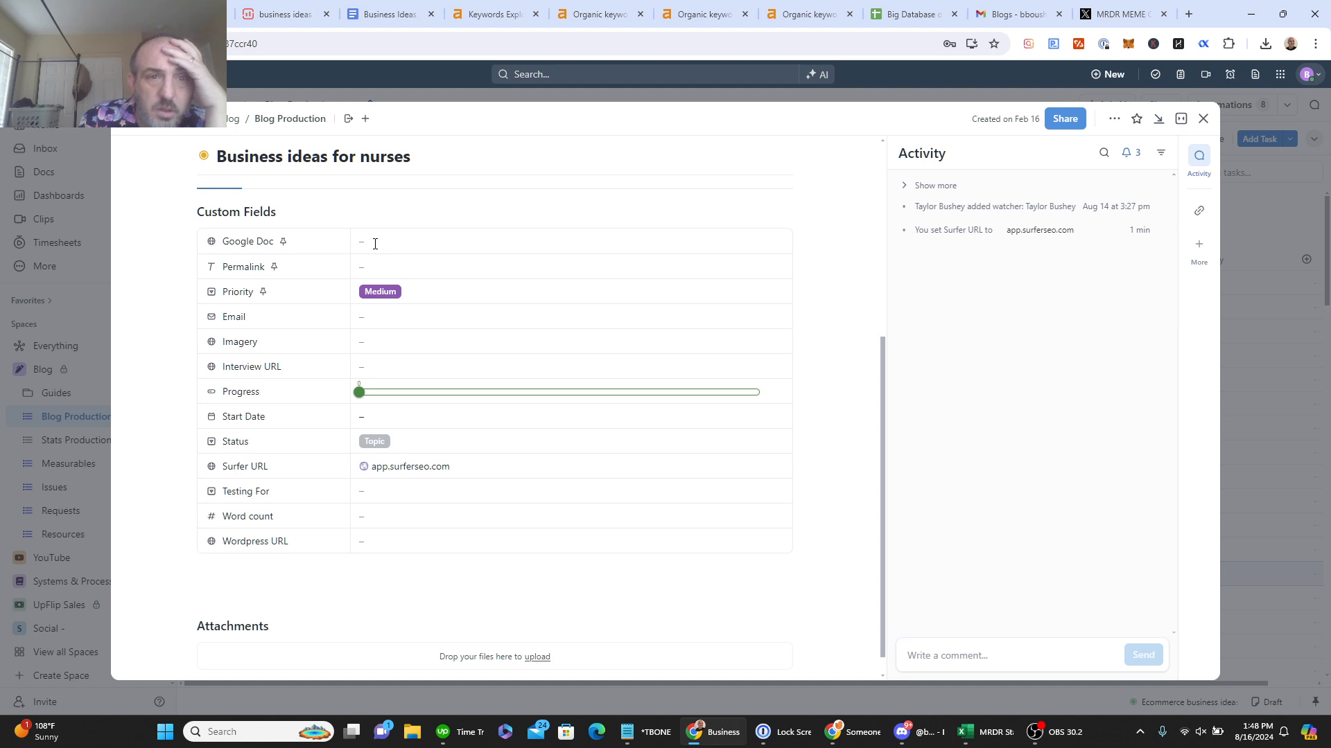
# Step: Save the Google Doc link in the task's Google Doc field and change status from TOPICS to WRITING
pyautogui.hotkey('ctrl', 'v')
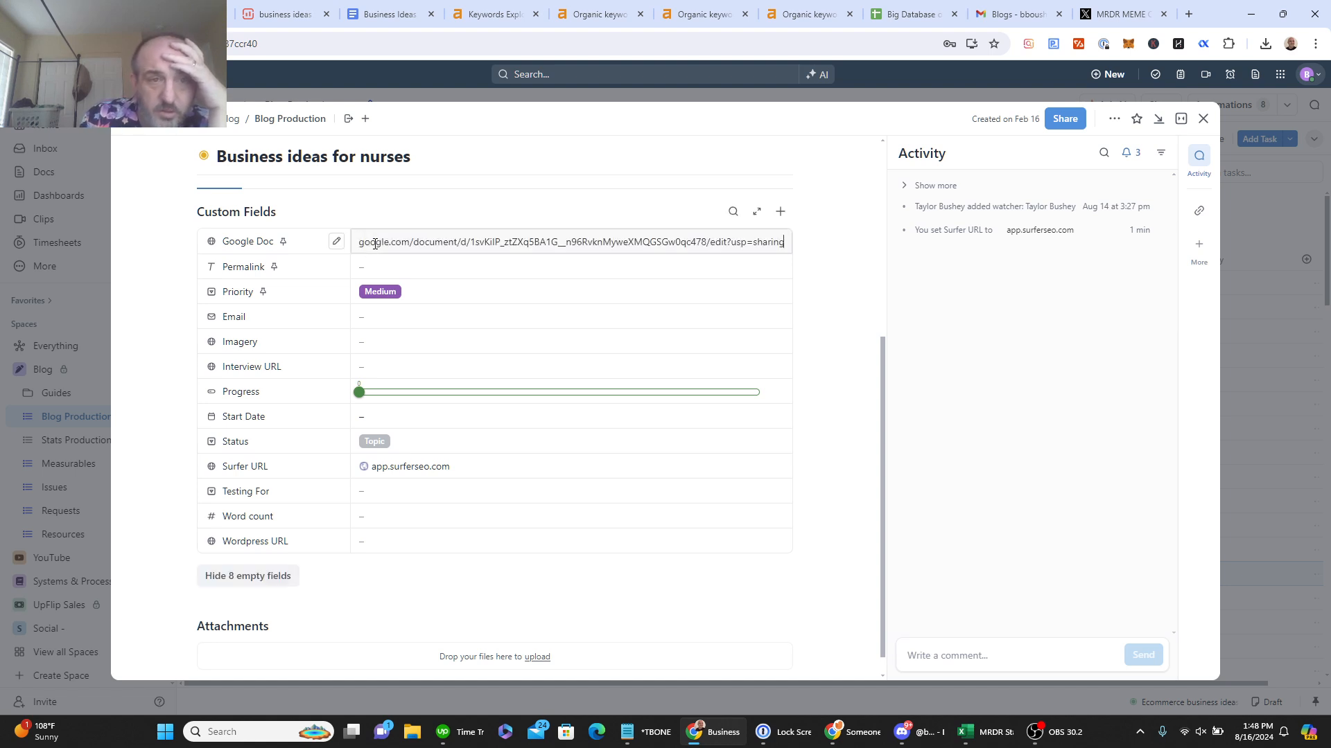
pyautogui.press('Return')
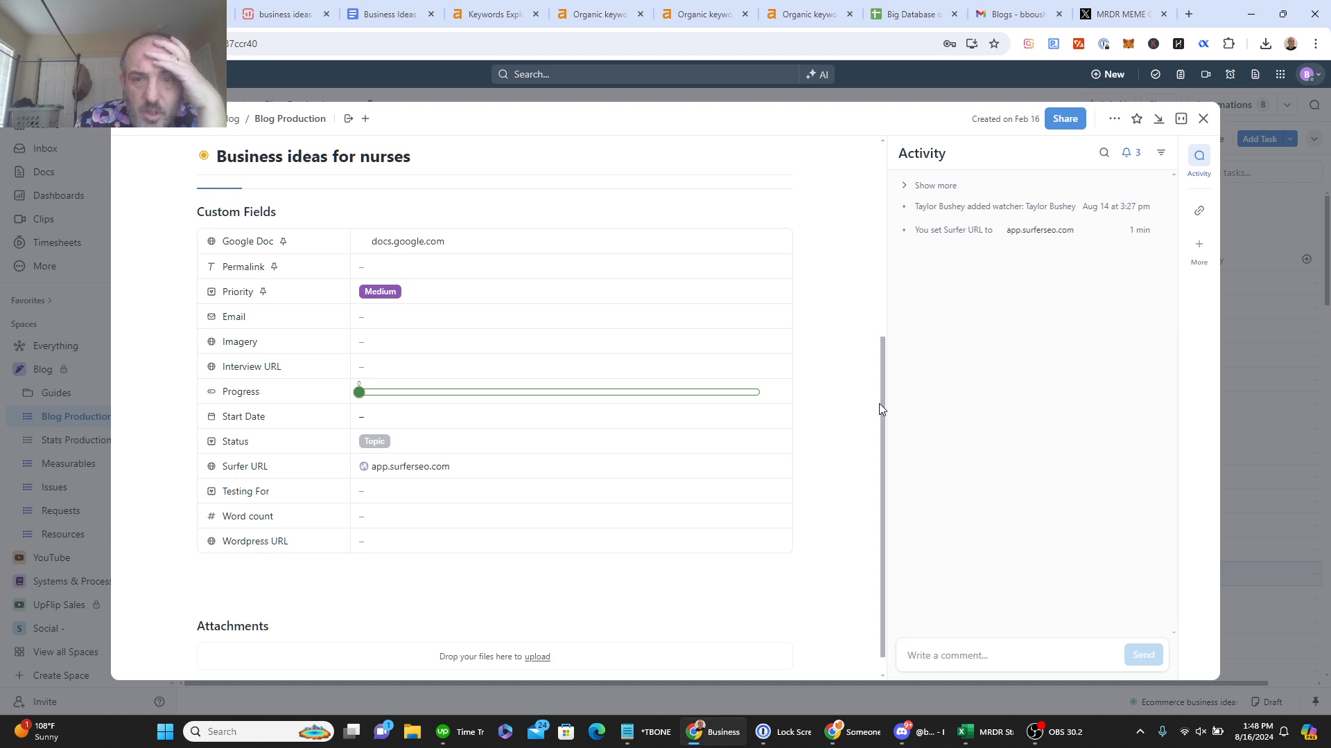
pyautogui.moveTo(879, 403); pyautogui.dragTo(880, 212)
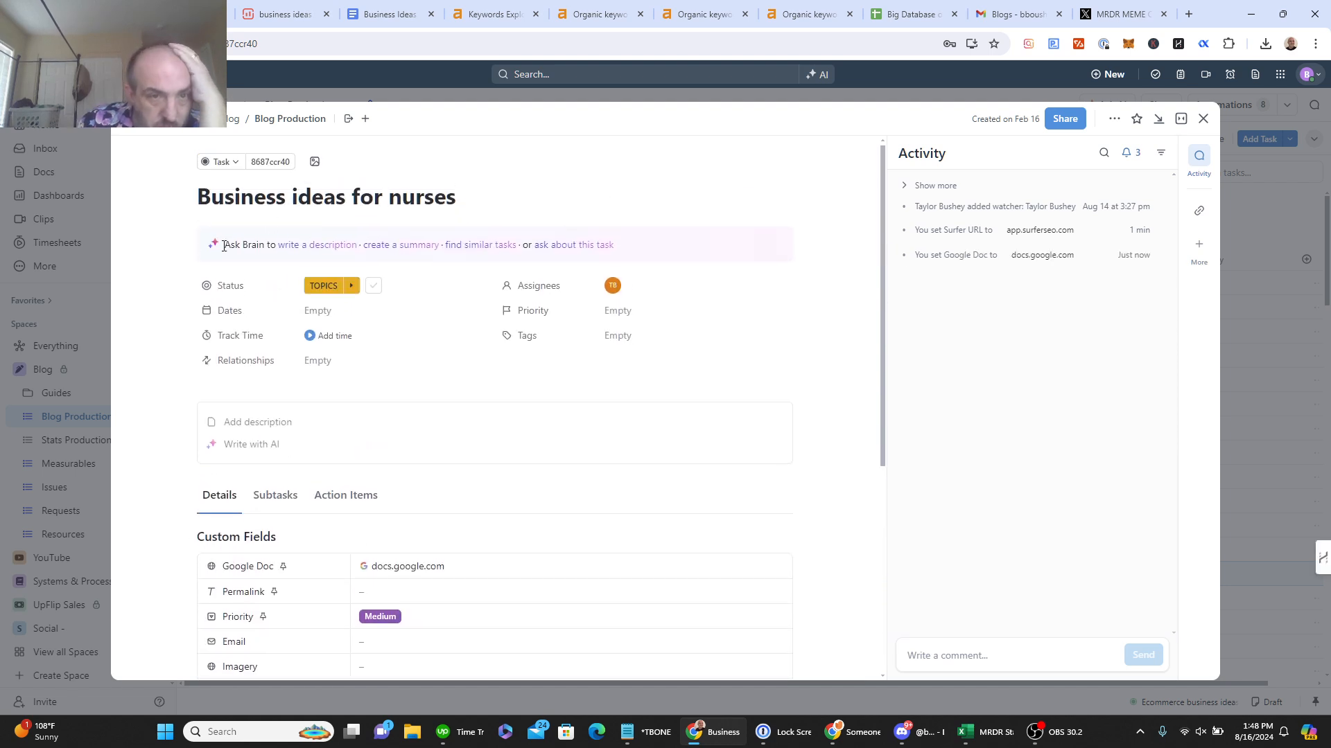
pyautogui.click(323, 287)
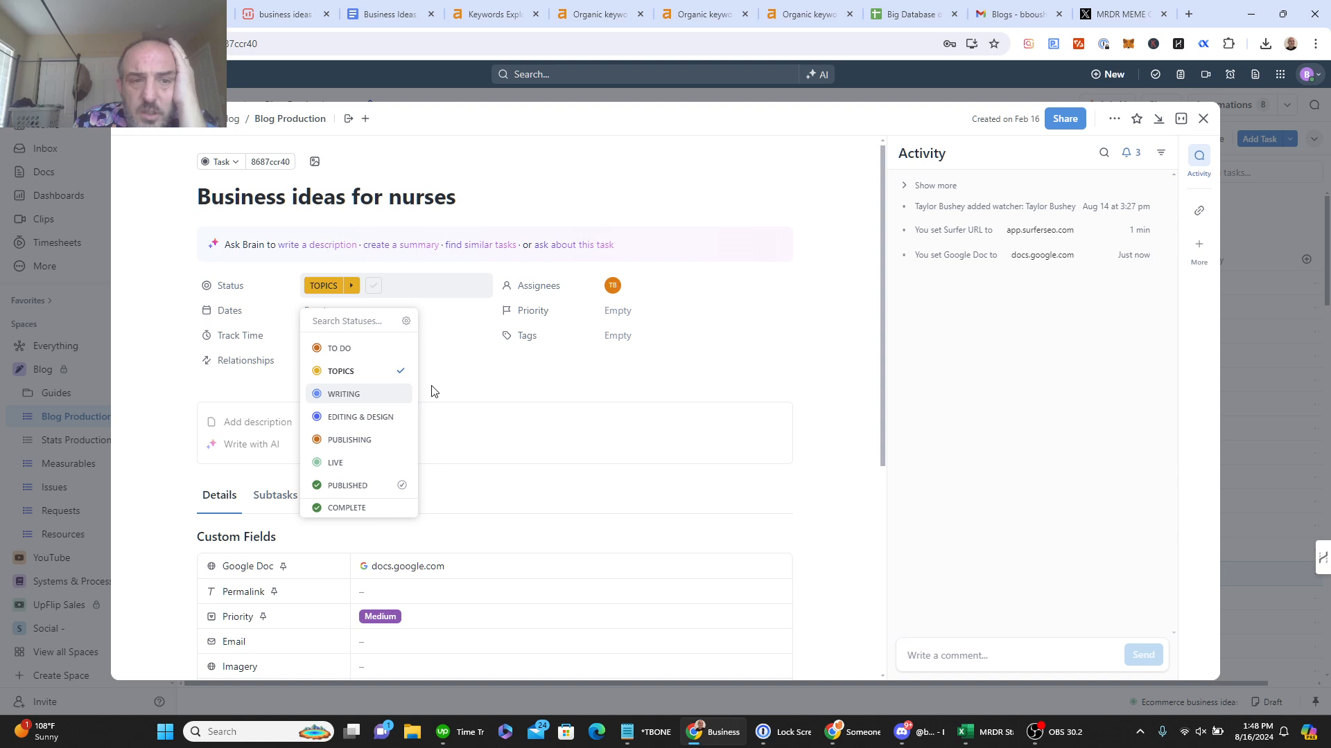
pyautogui.press('Return')
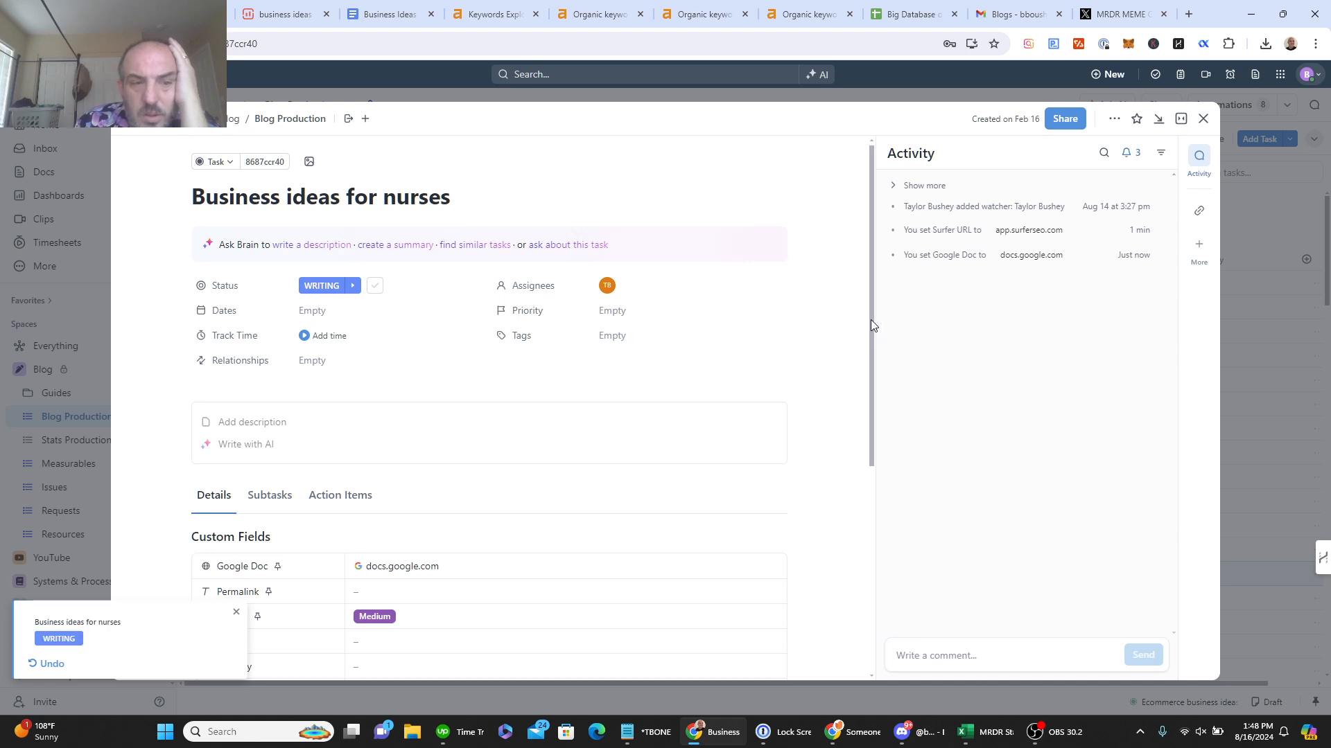
# Step: Set the task's Status custom field to Surfer Complete
pyautogui.moveTo(870, 320); pyautogui.dragTo(875, 507)
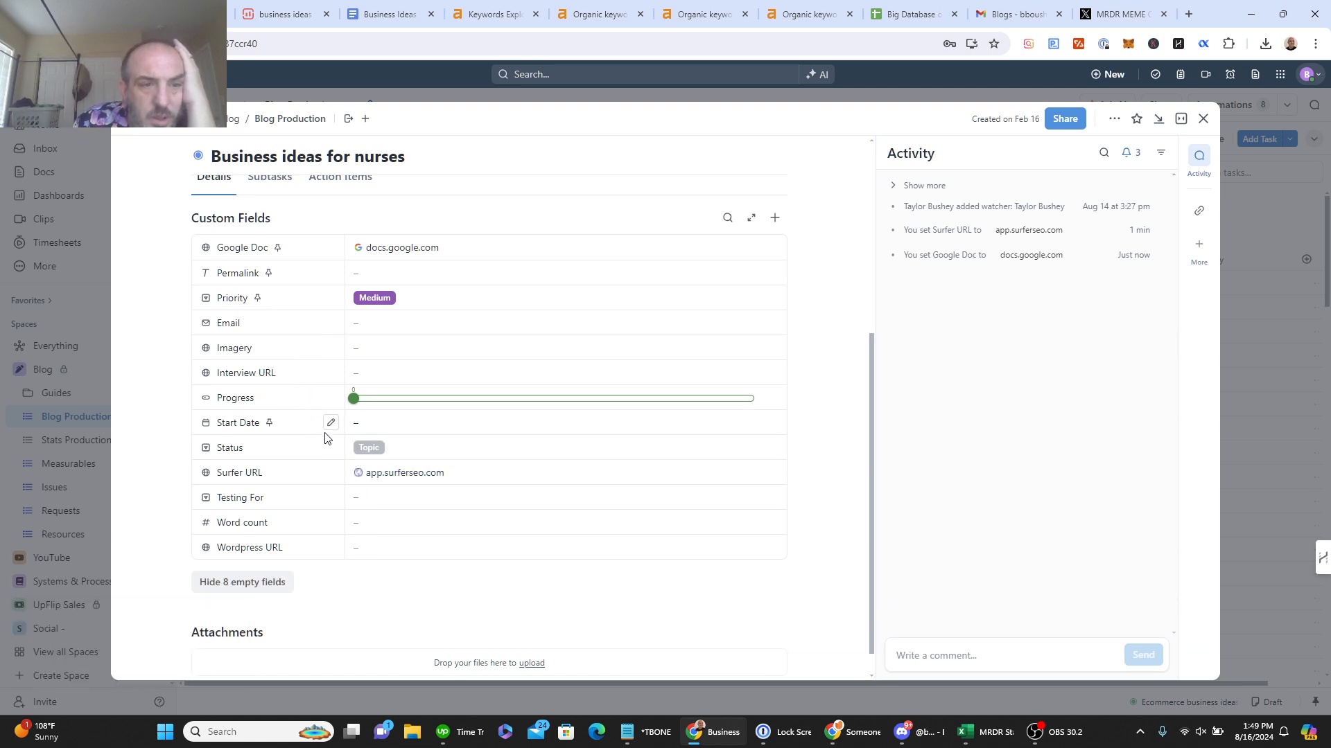
pyautogui.click(407, 456)
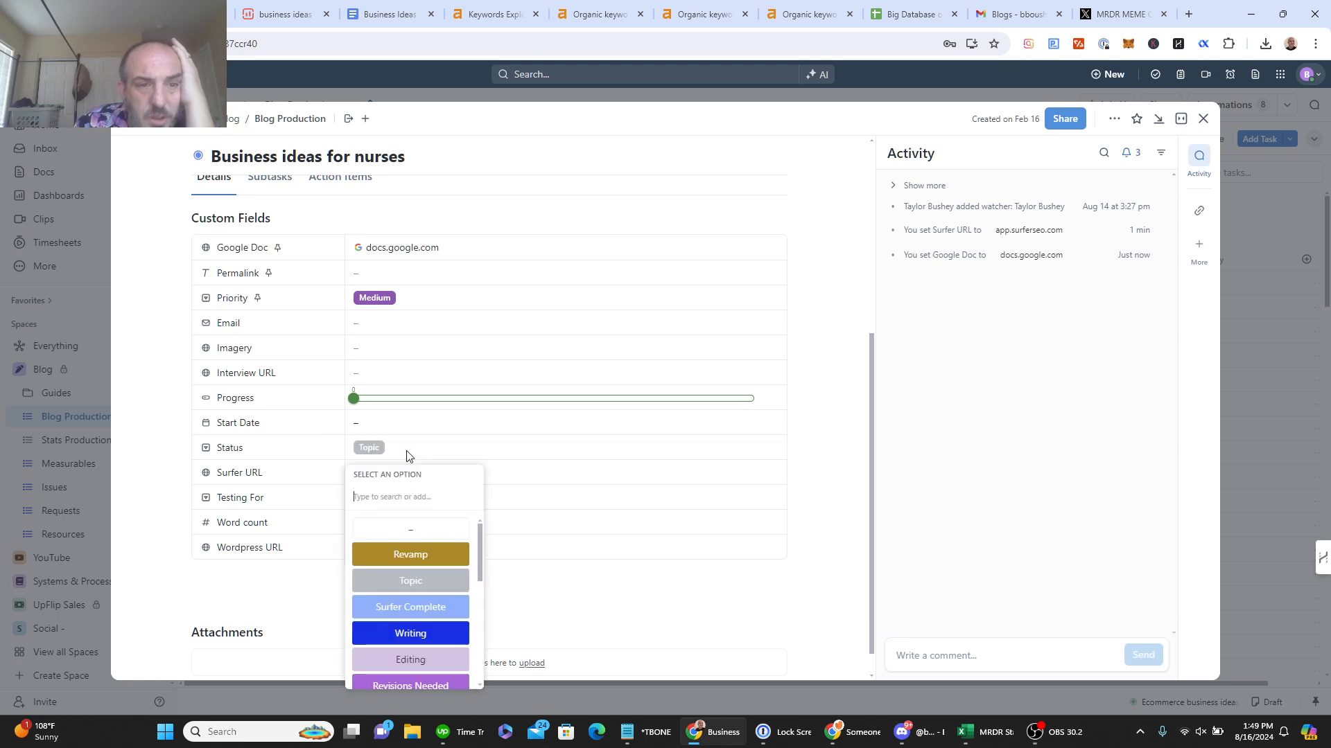
pyautogui.click(409, 613)
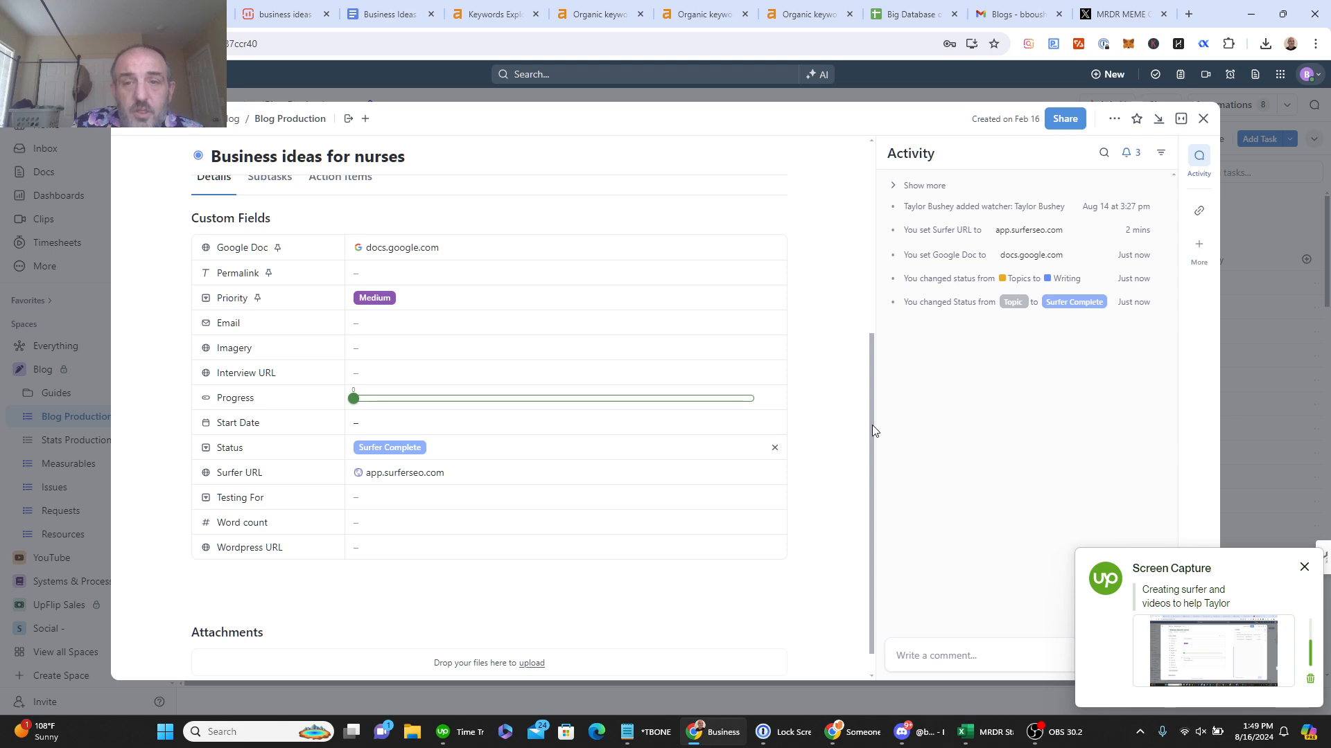
pyautogui.scroll(-1, 872, 426)
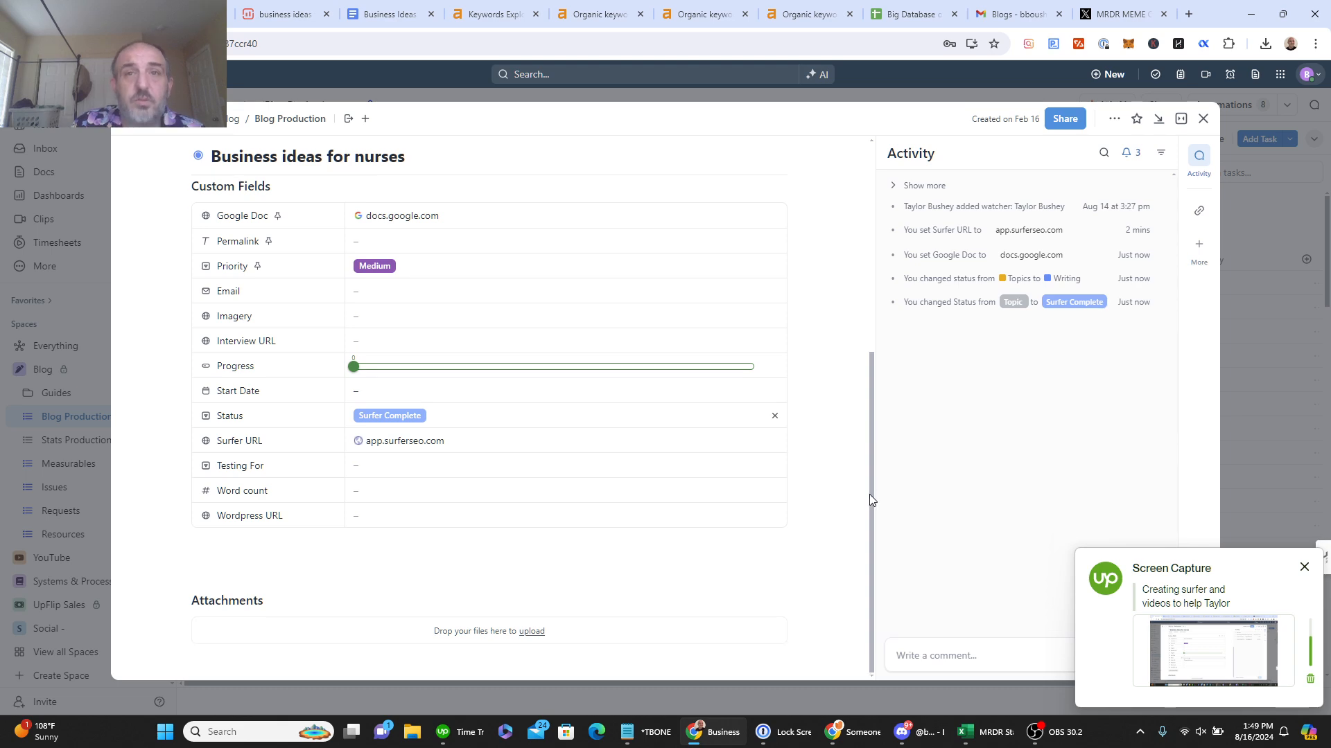
# Step: In the organic keywords tab, replace the web address with google.com
pyautogui.rightClick(597, 26)
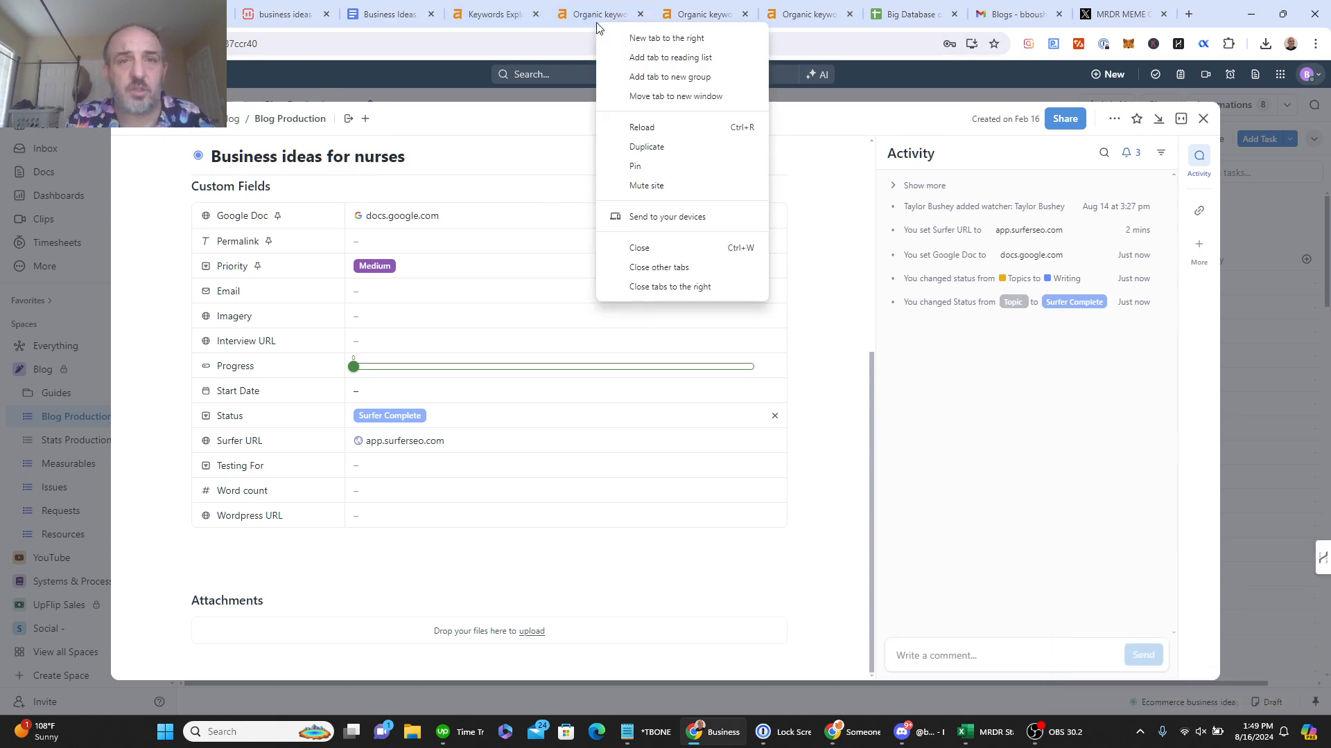
pyautogui.click(597, 21)
pyautogui.click(596, 19)
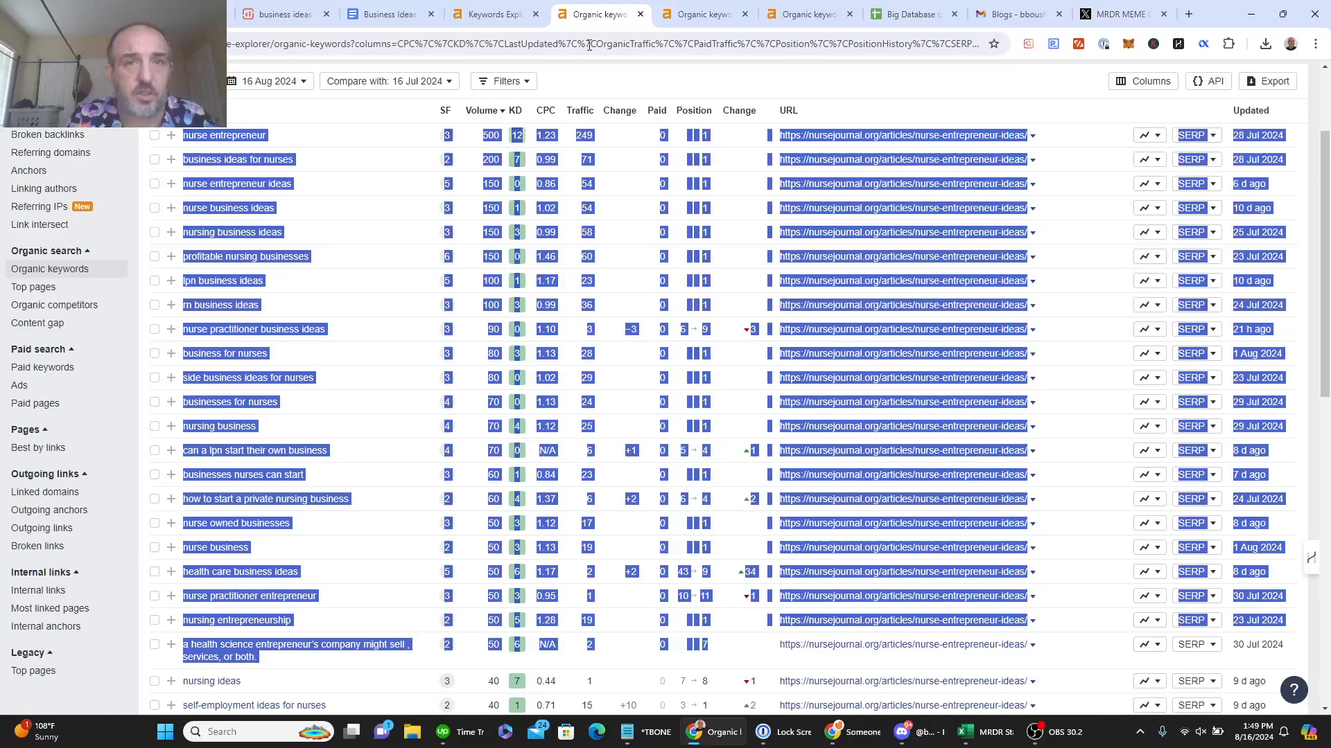
pyautogui.click(589, 45)
pyautogui.write('google')
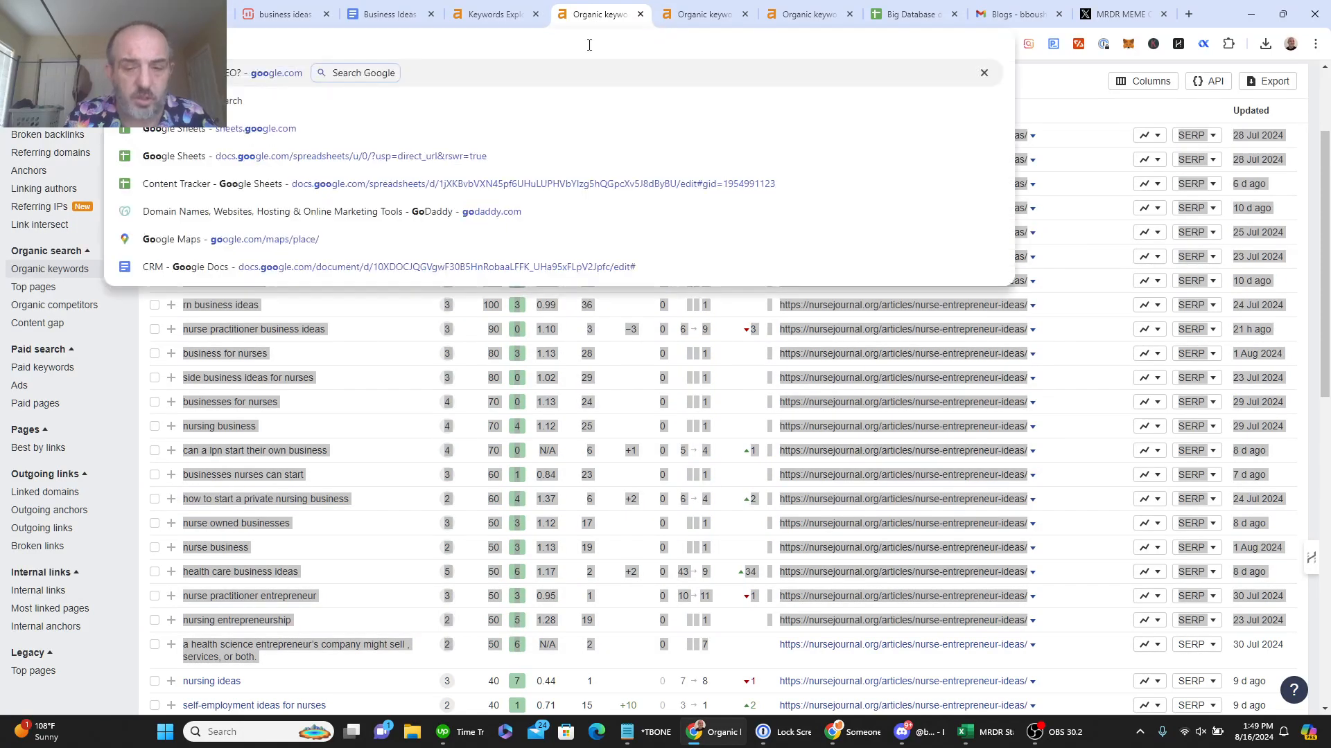
pyautogui.write('.co')
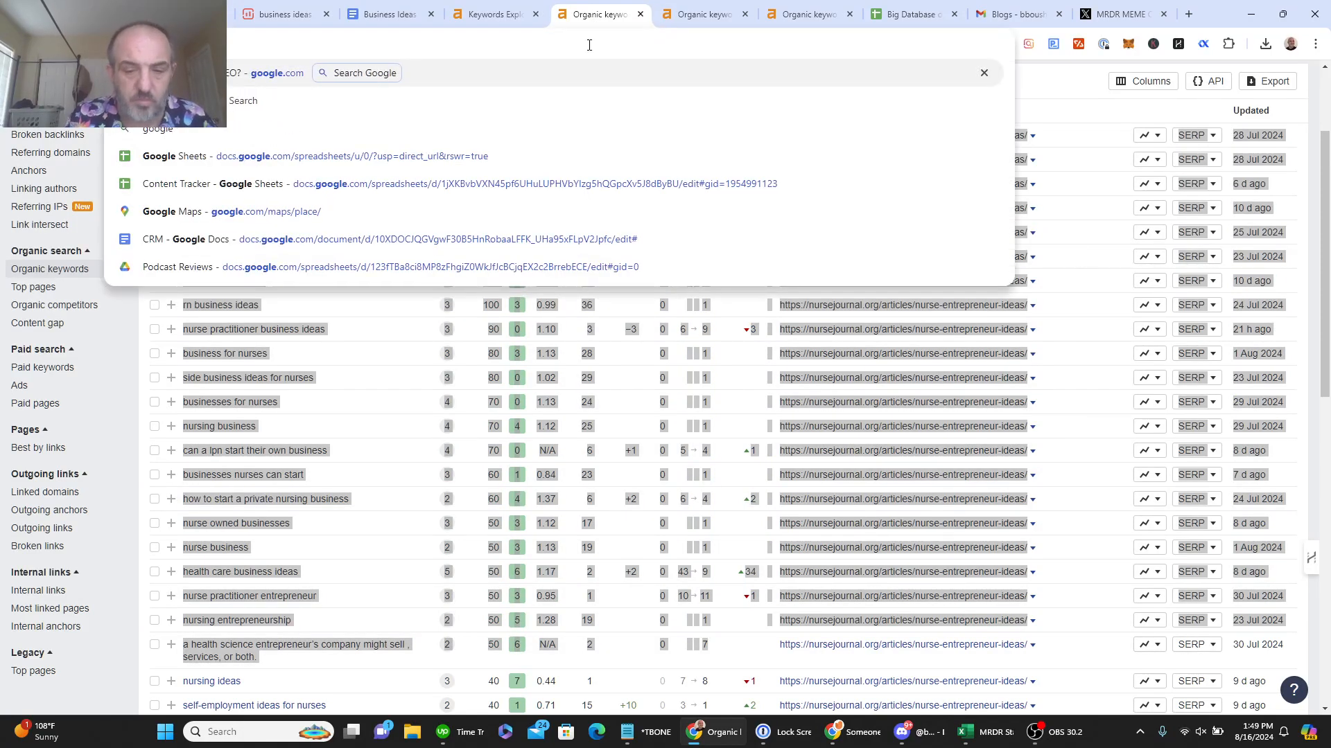
pyautogui.write('m')
pyautogui.press('Return')
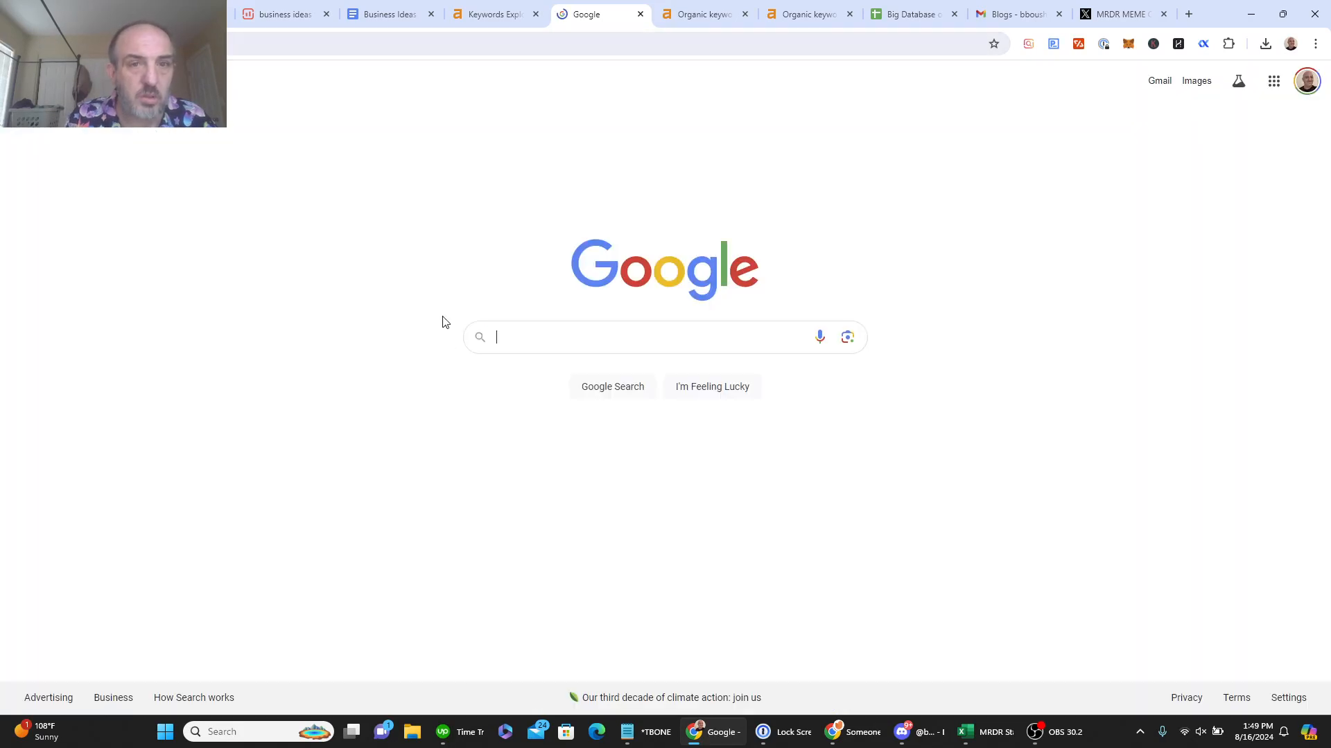
# Step: Search Google for 'Business ideas for nurses' and select the four People also ask questions
pyautogui.click(524, 334)
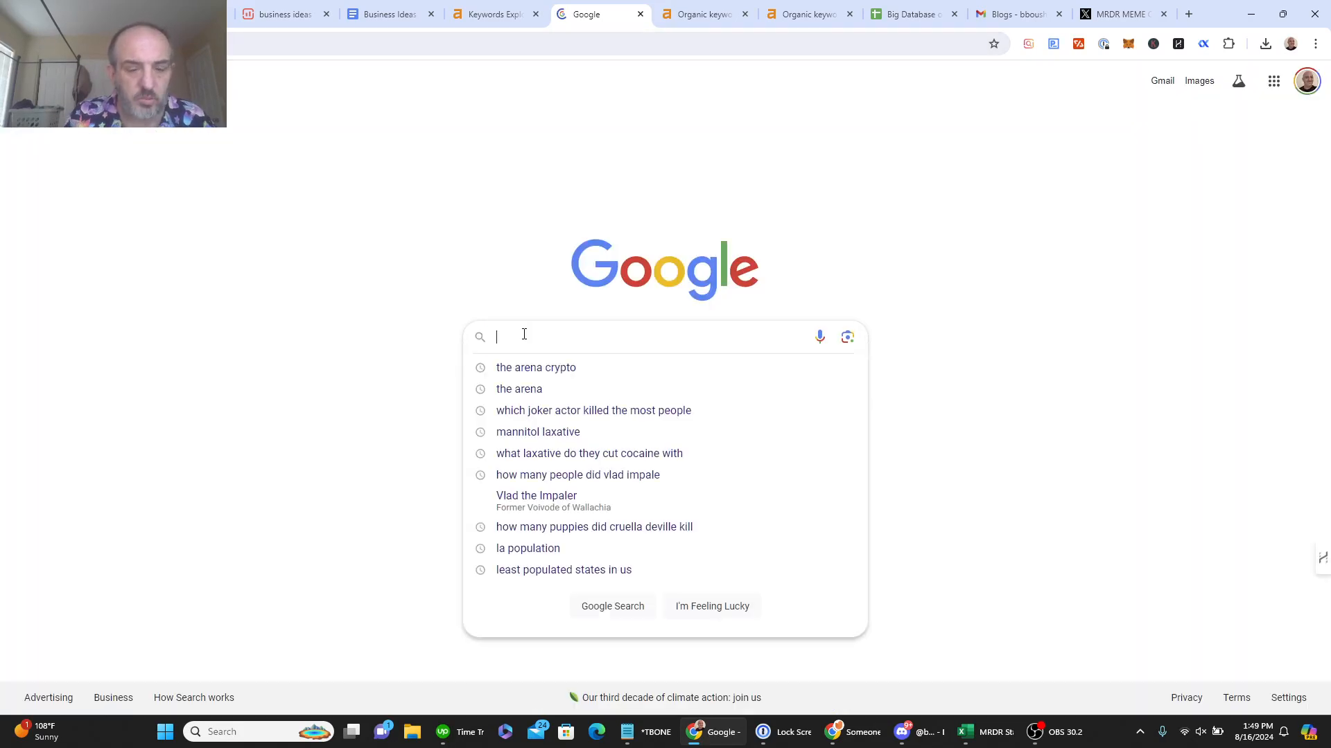
pyautogui.write('Bu')
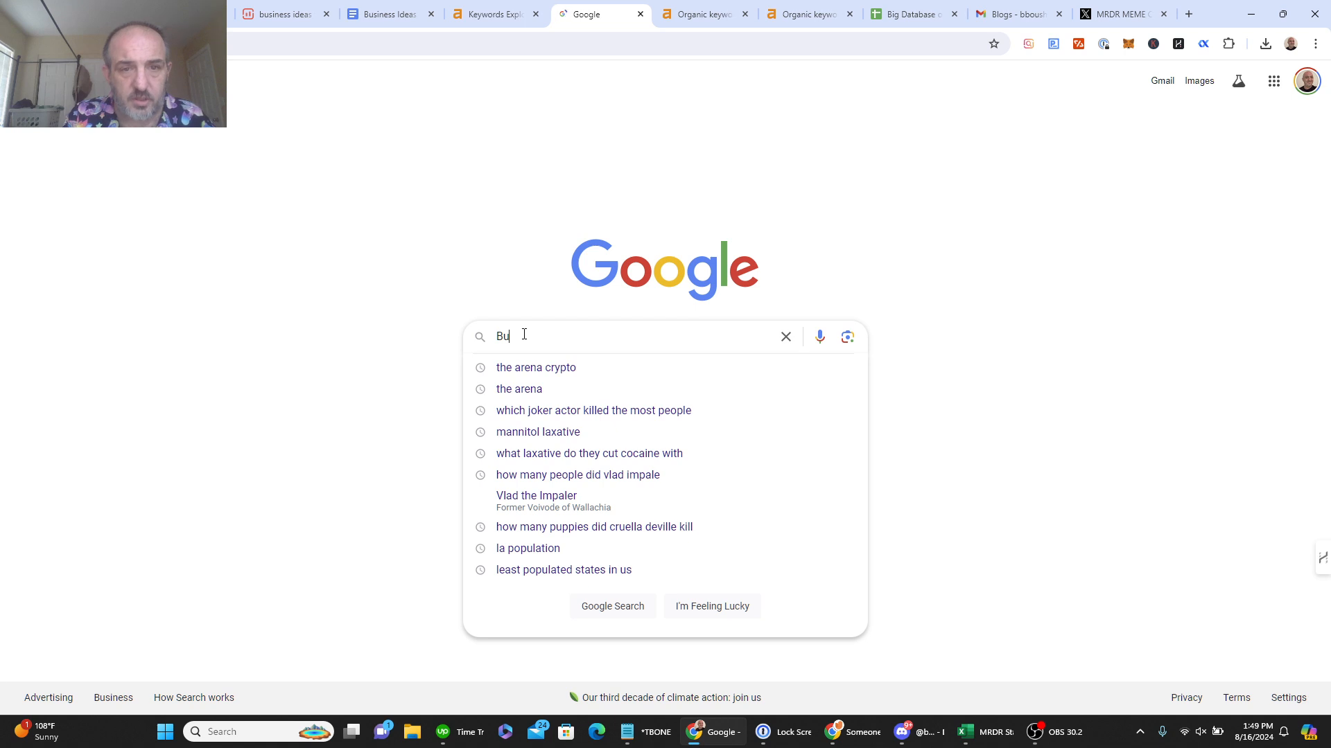
pyautogui.write('siness ')
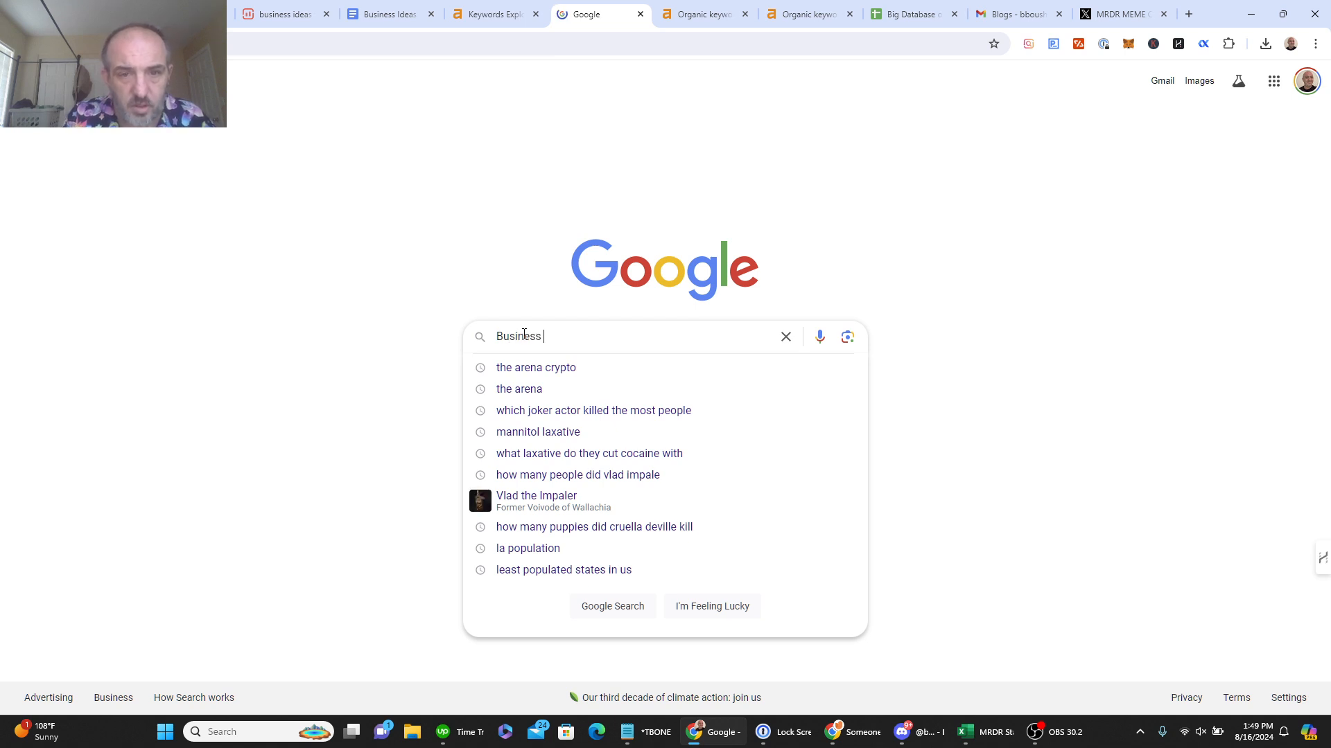
pyautogui.write('ideas fo')
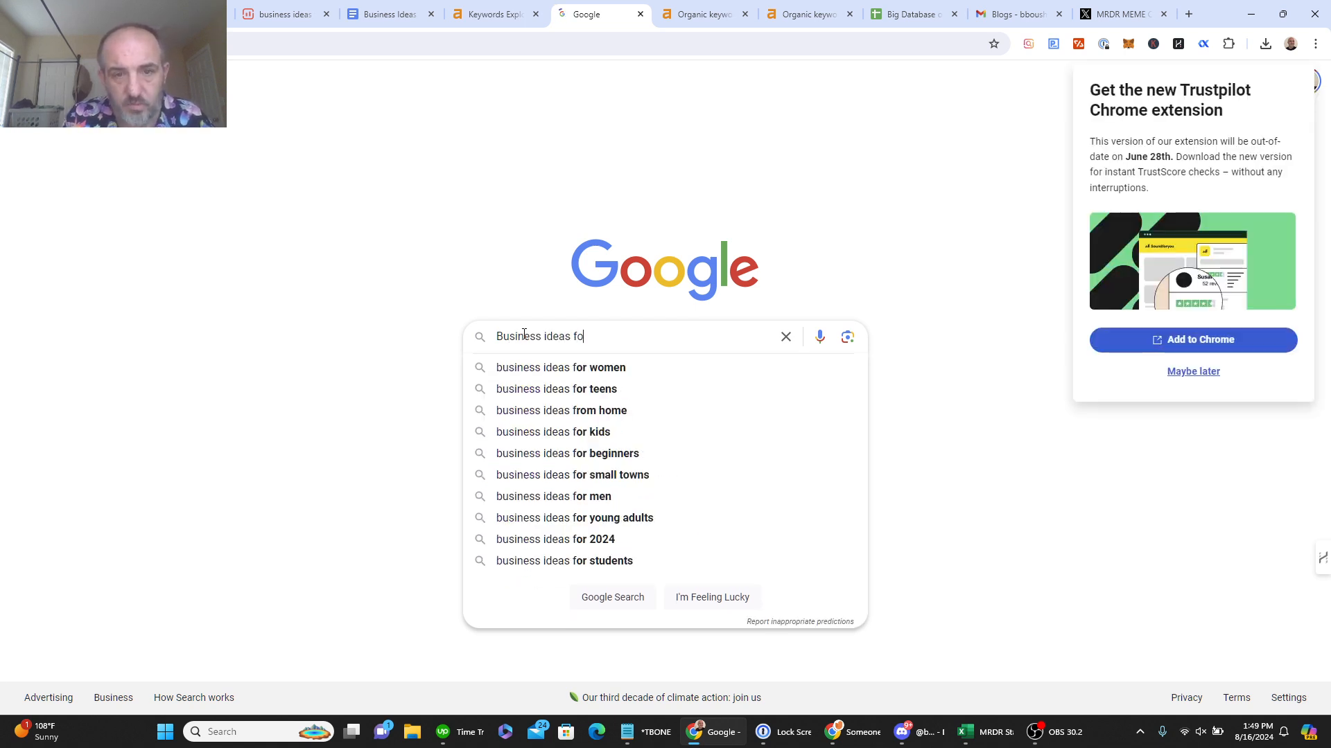
pyautogui.write('r nus')
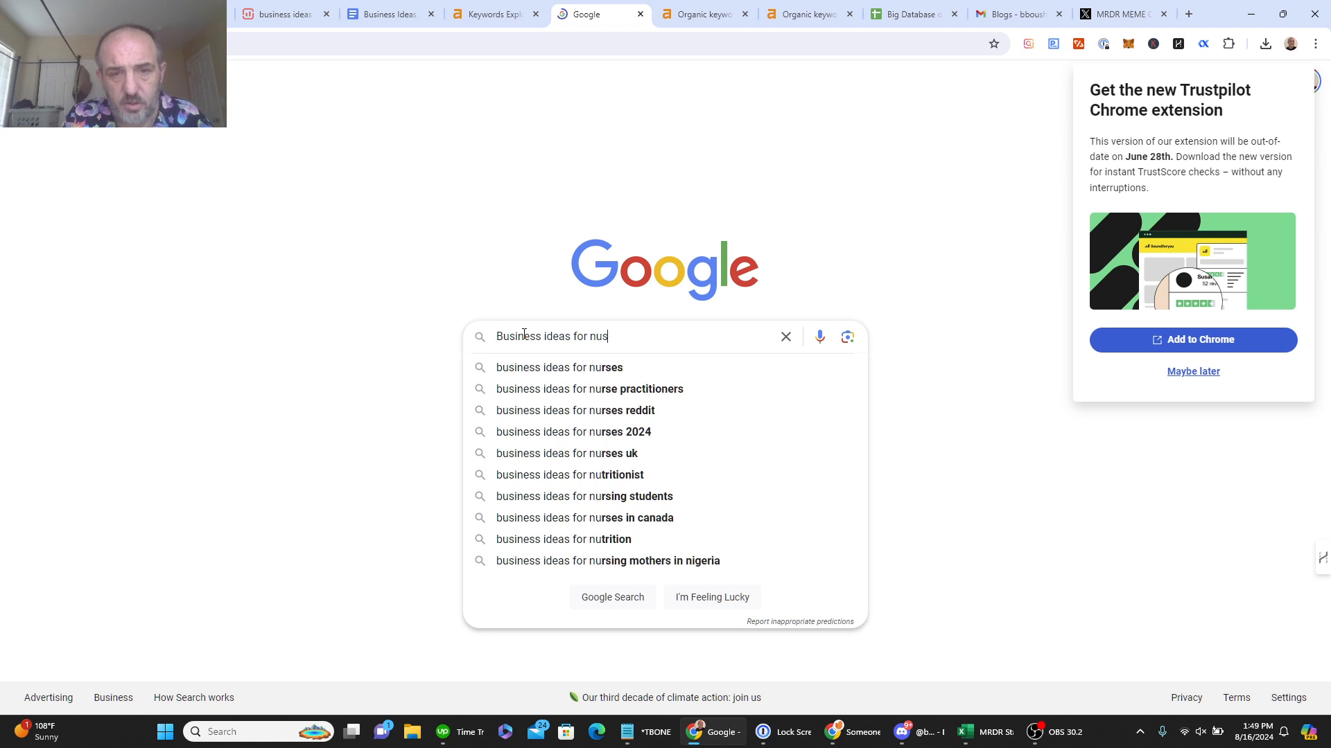
pyautogui.press('BackSpace')
pyautogui.write('rses')
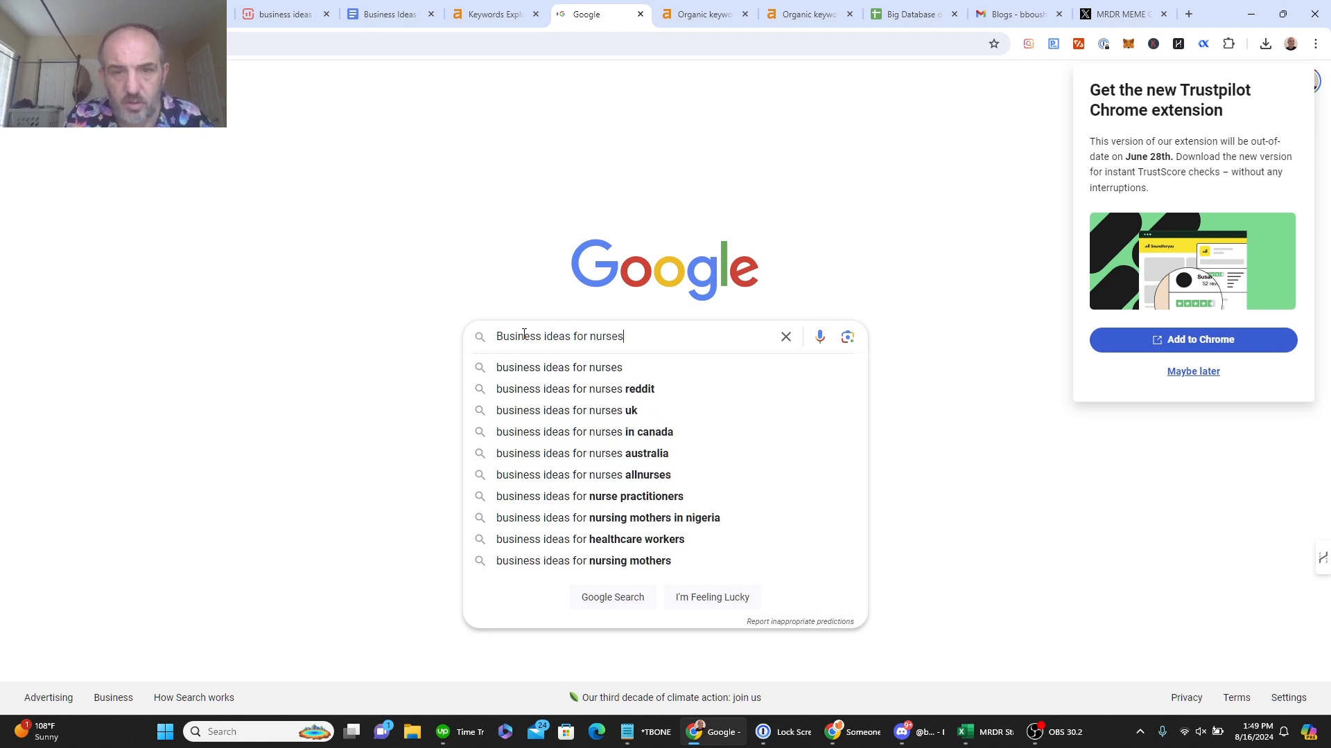
pyautogui.press('Return')
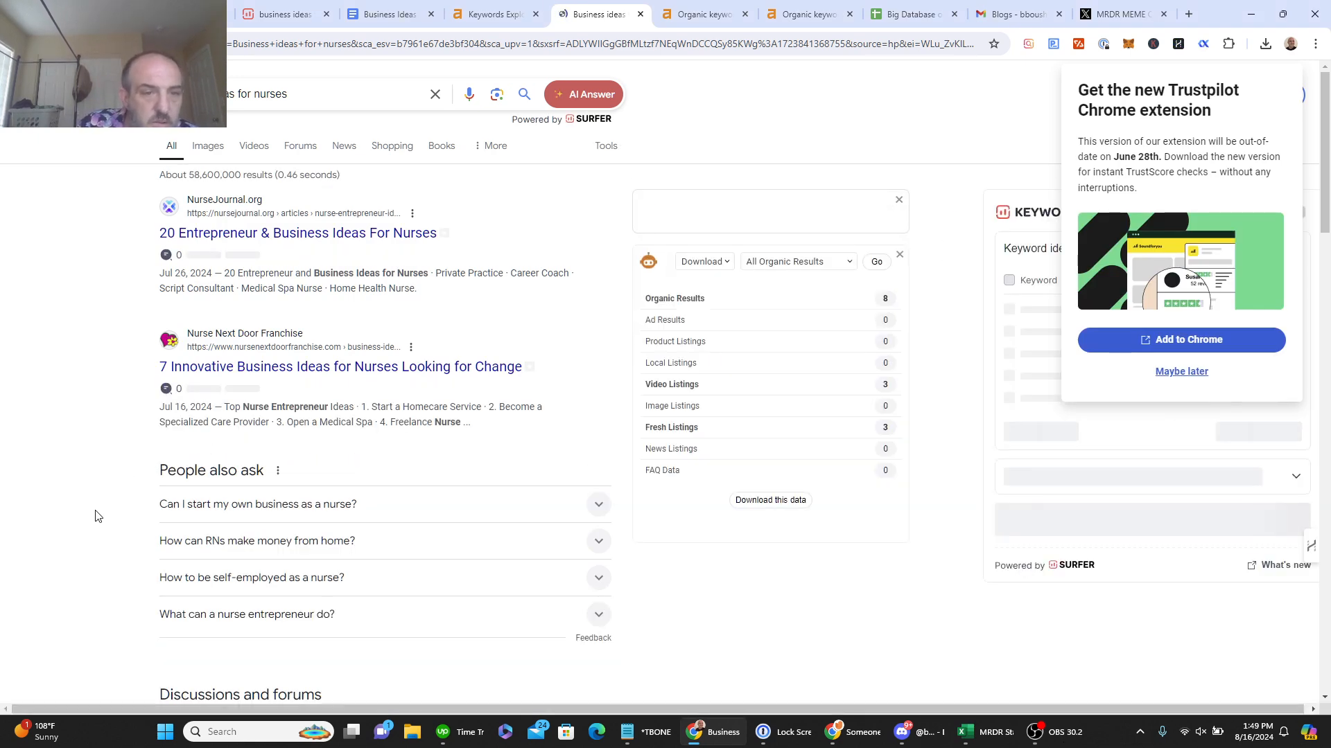
pyautogui.moveTo(95, 513); pyautogui.dragTo(346, 622)
pyautogui.hotkey('ctrl', 'c')
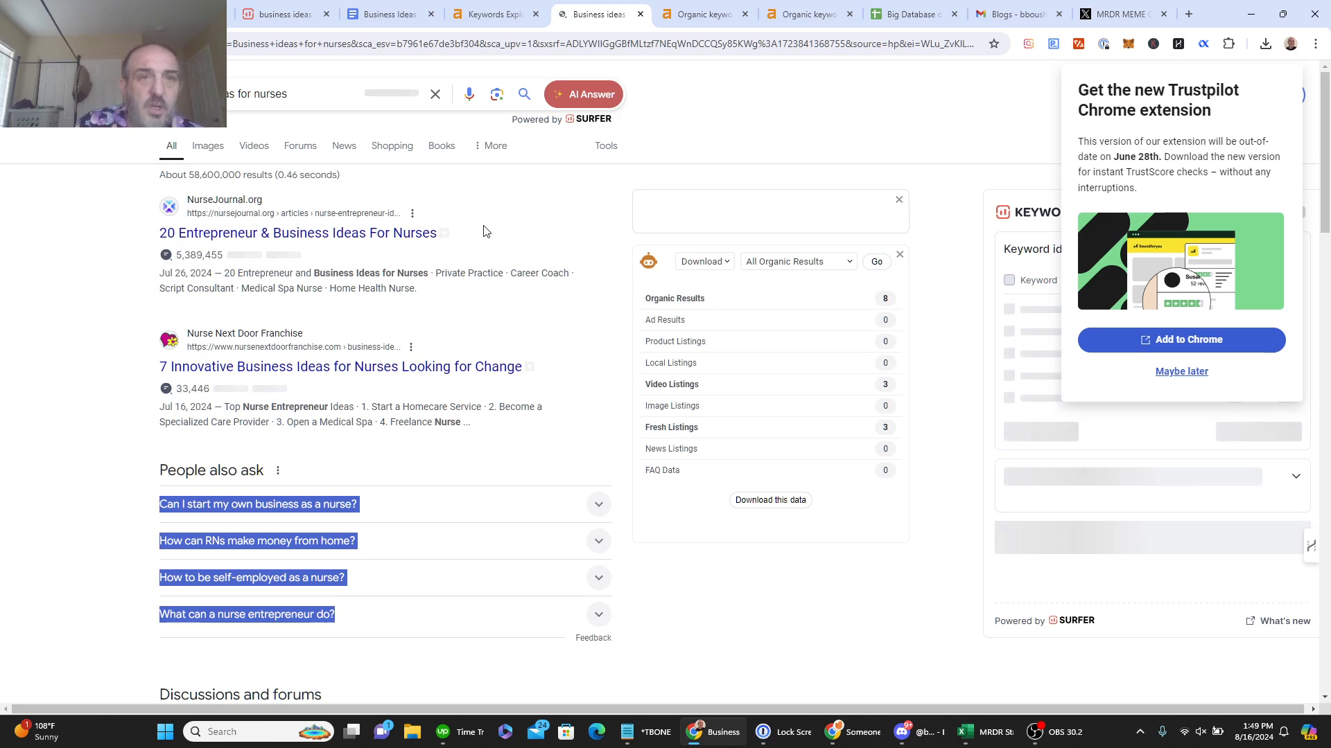
# Step: Paste the four People also ask questions on a new line below the document title
pyautogui.click(390, 16)
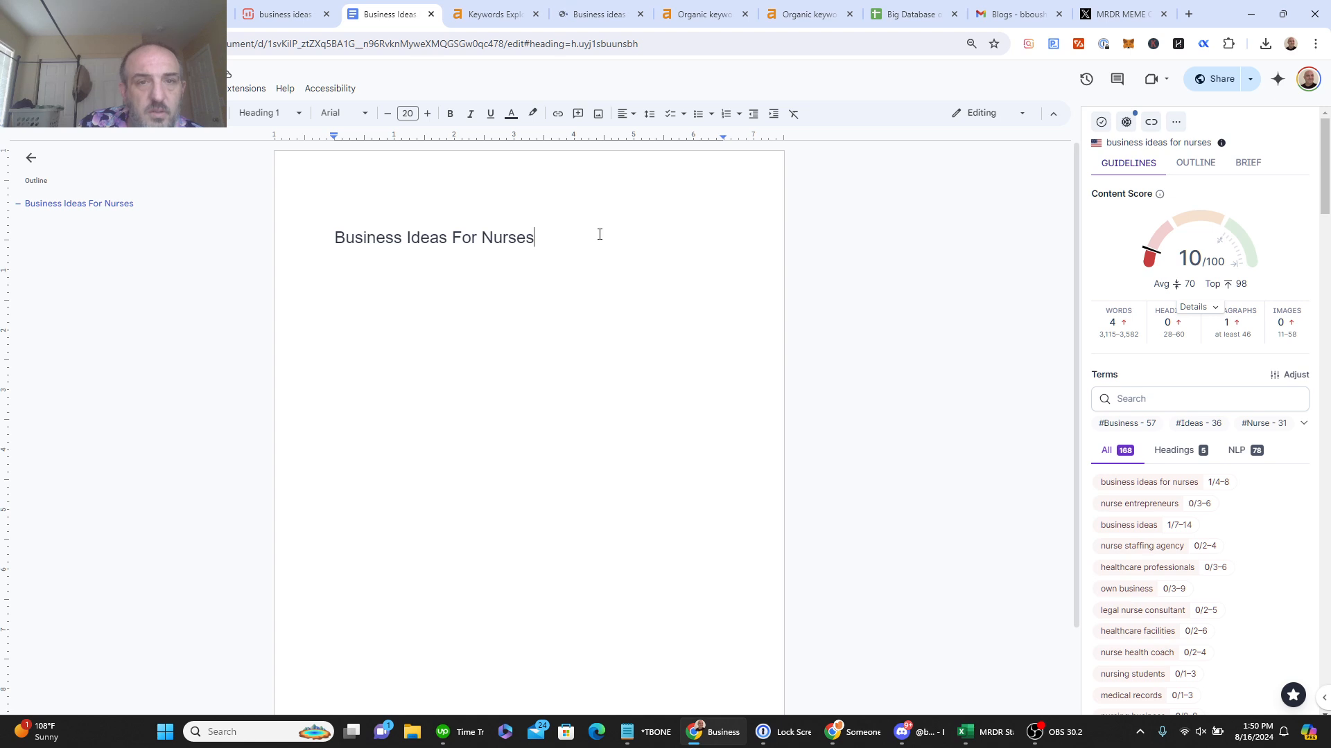
pyautogui.press('Return')
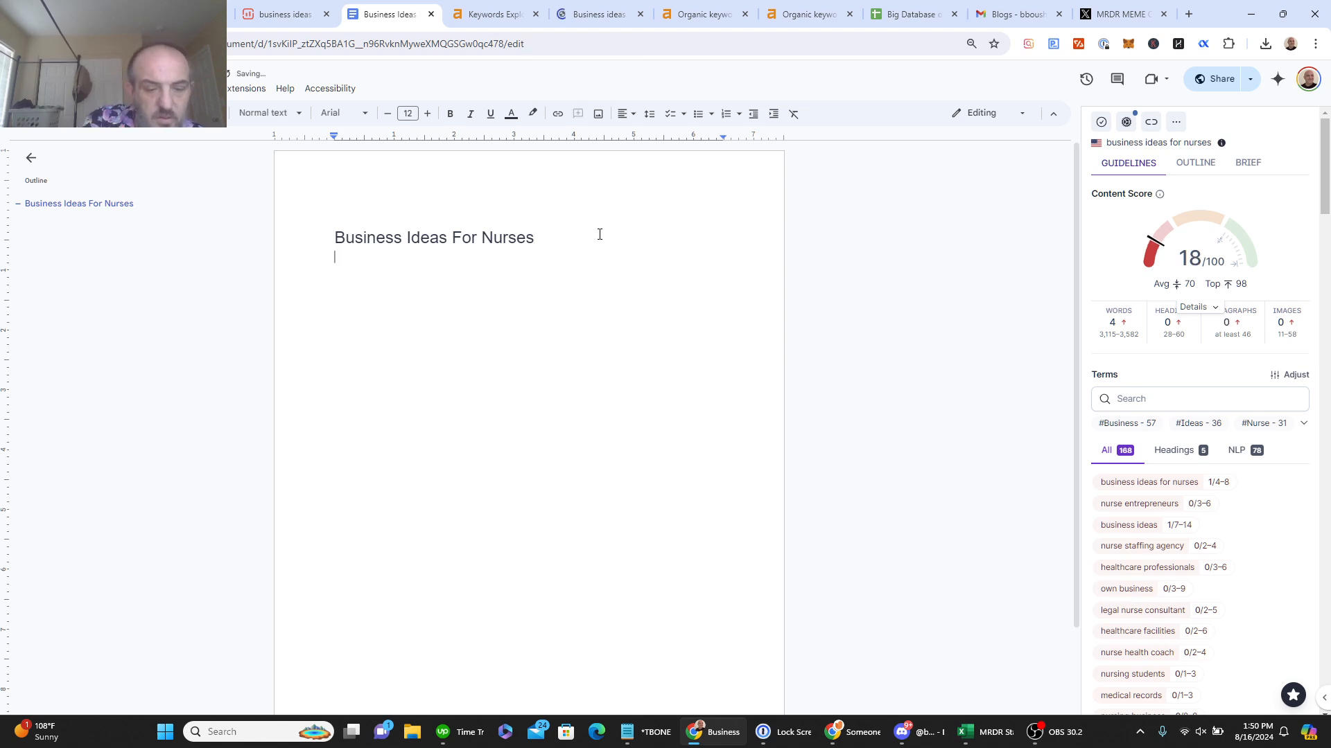
pyautogui.hotkey('ctrl', 'v')
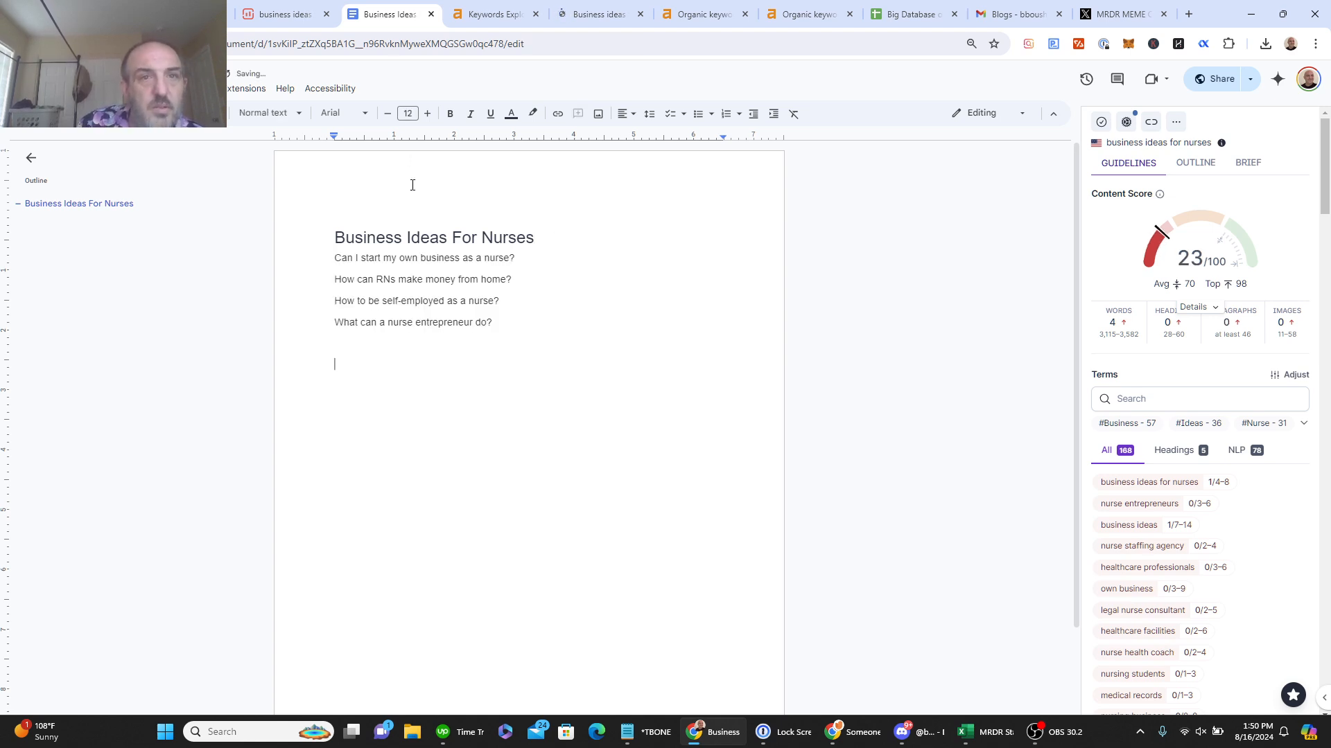
pyautogui.click(591, 16)
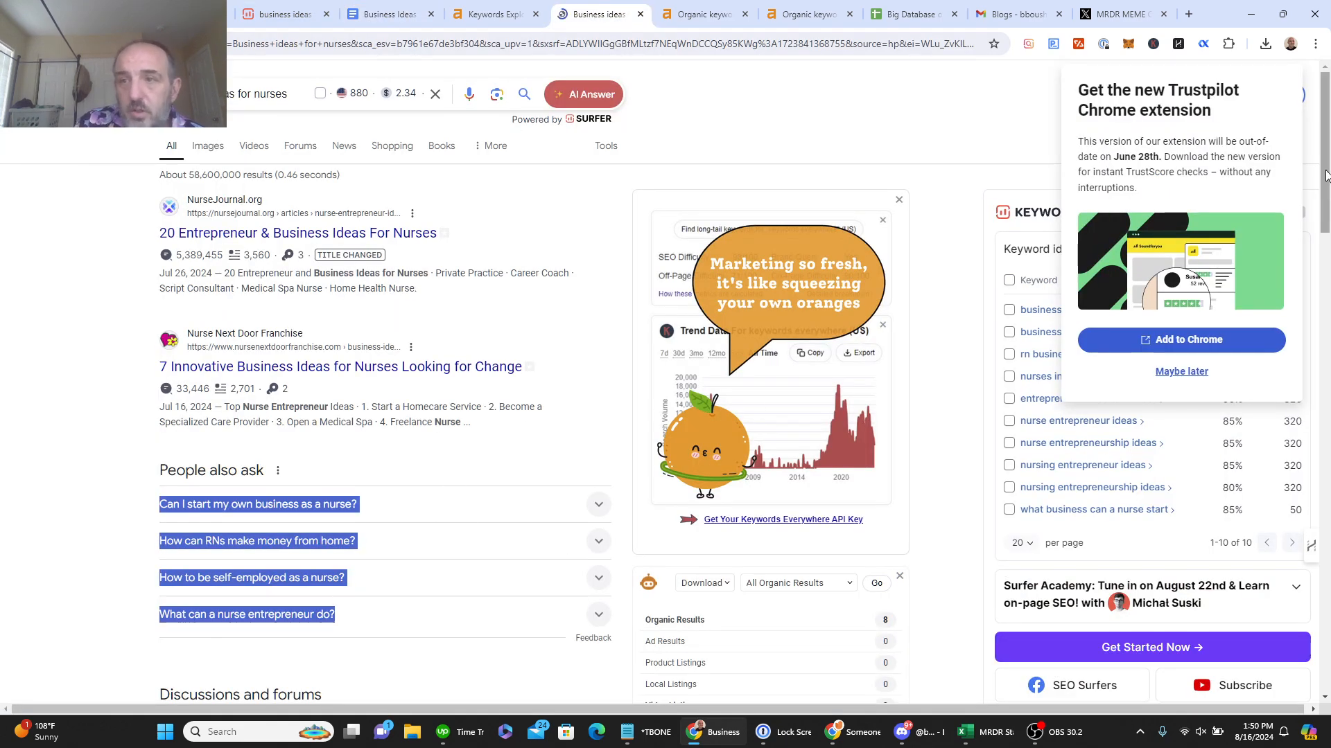
# Step: Select the eight People also search for suggestions in the Google results for the document
pyautogui.moveTo(1325, 175); pyautogui.dragTo(1327, 635)
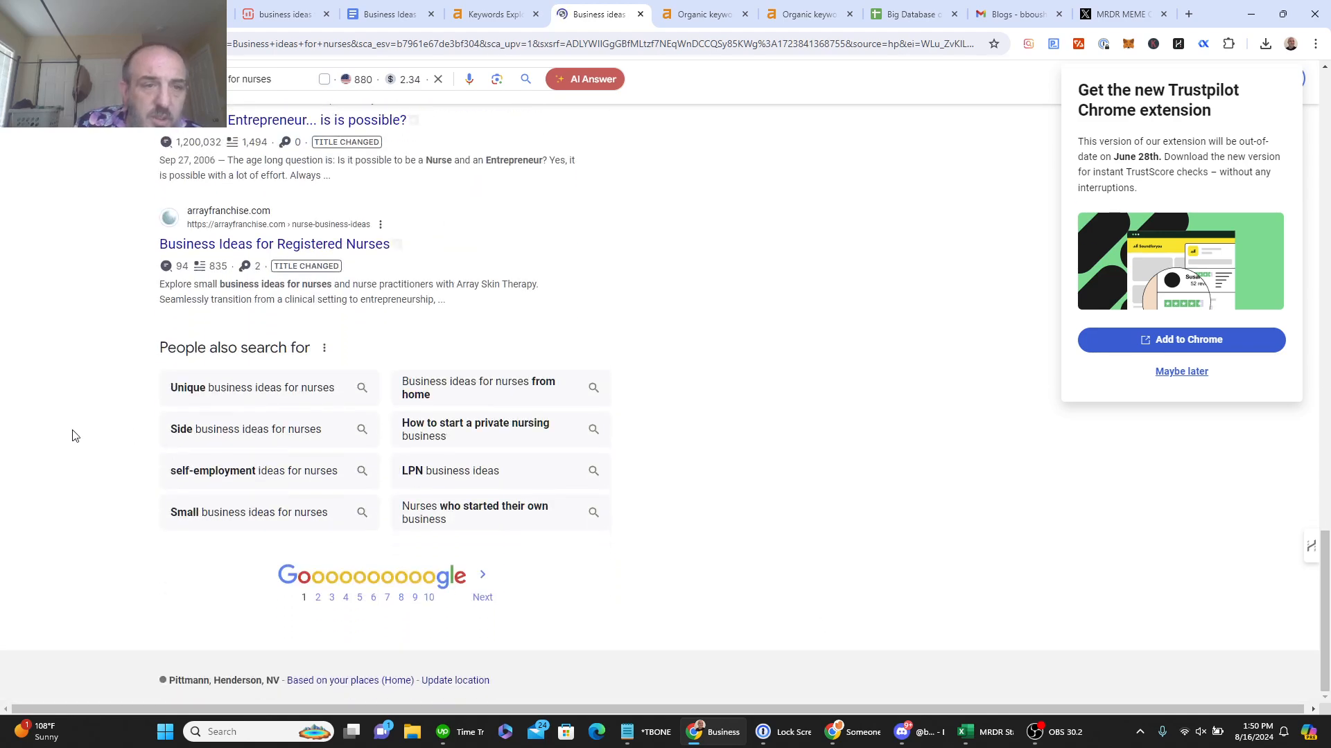
pyautogui.moveTo(201, 404); pyautogui.dragTo(510, 539)
pyautogui.hotkey('ctrl', 'c')
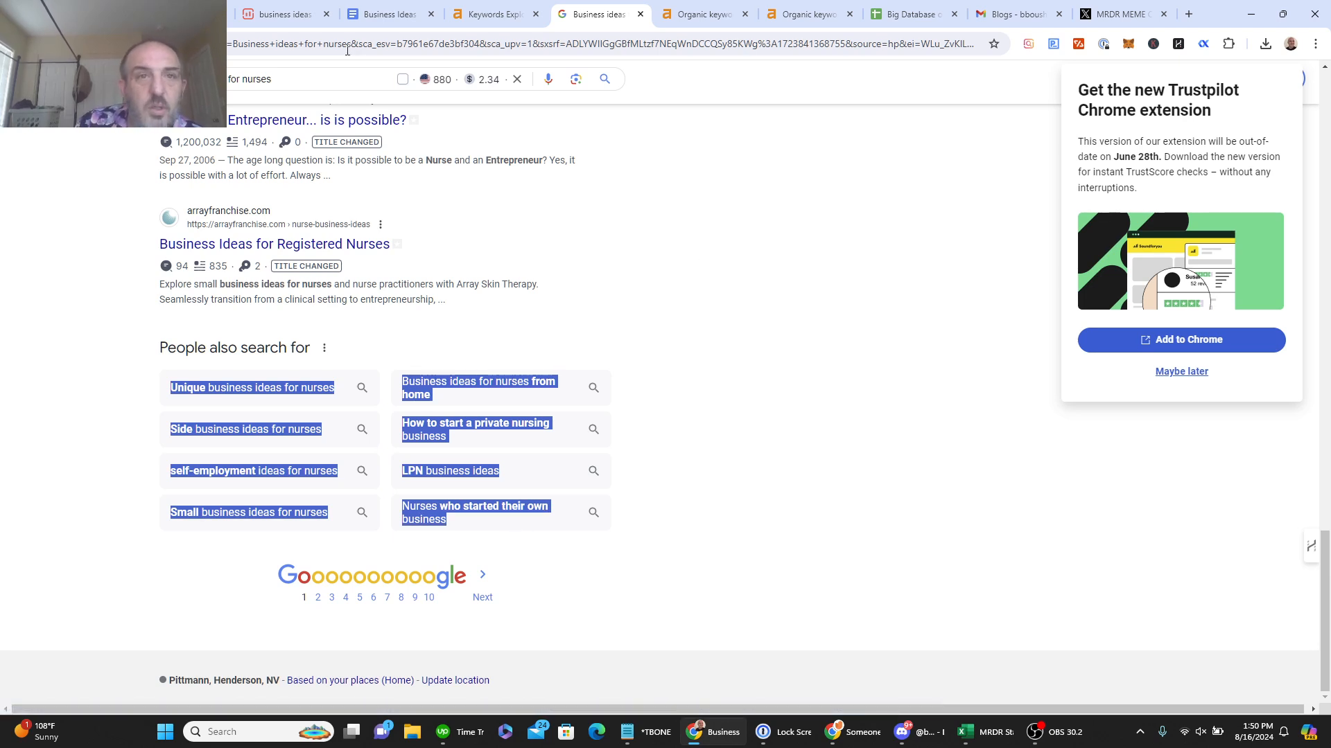
pyautogui.click(386, 15)
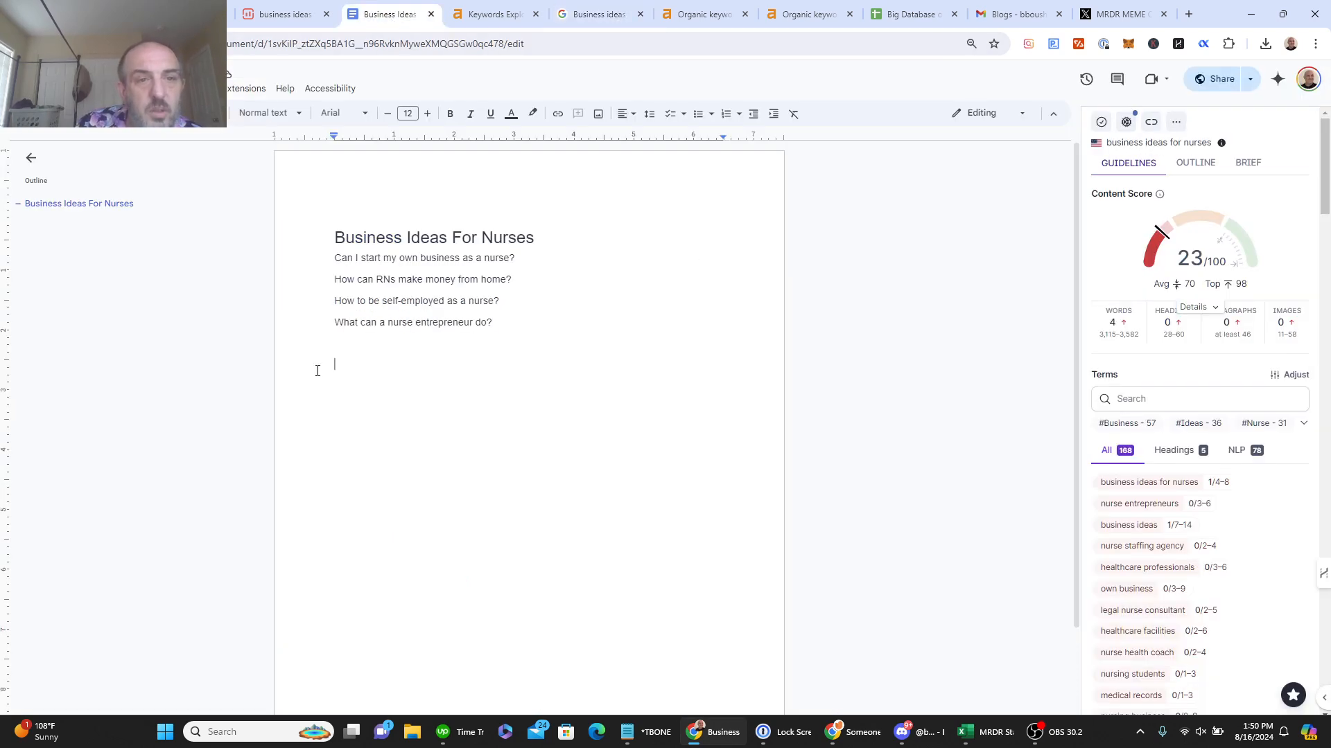
# Step: Paste the eight related-search suggestions below the questions, then select all twelve lines
pyautogui.rightClick(348, 367)
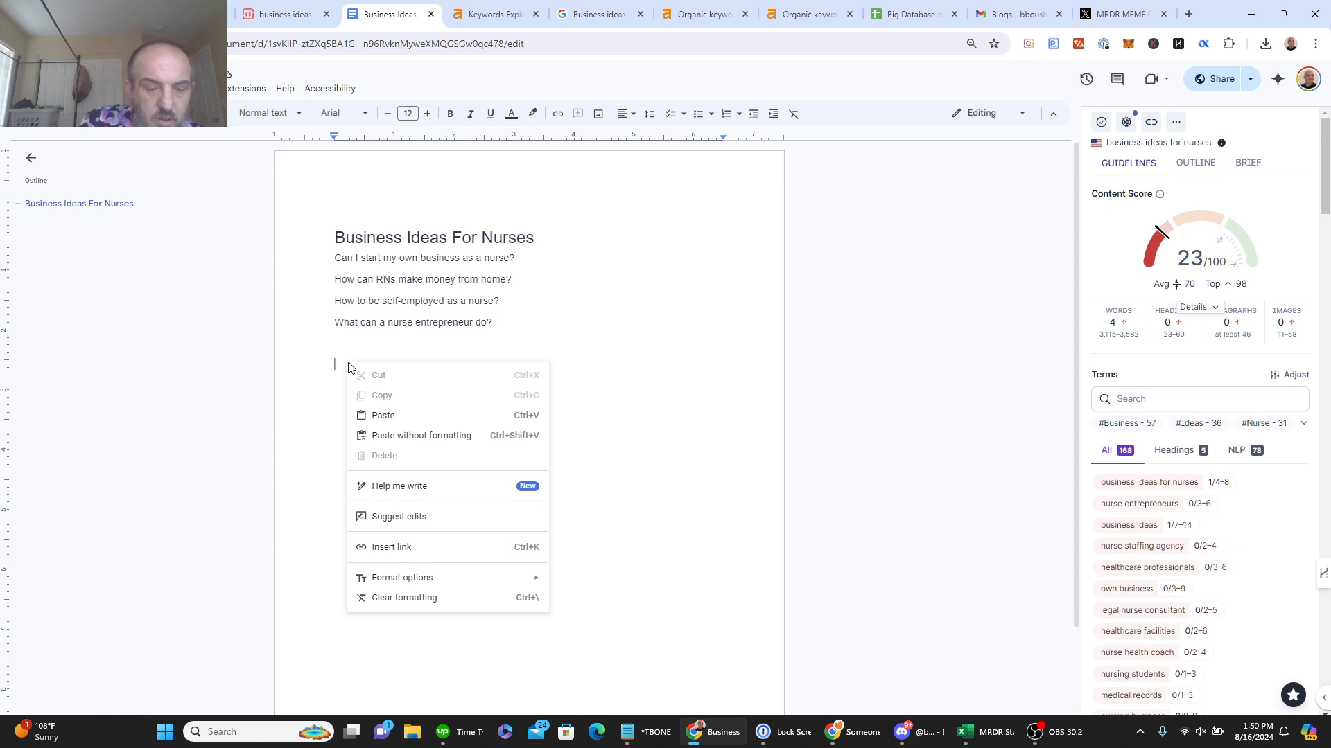
pyautogui.click(338, 353)
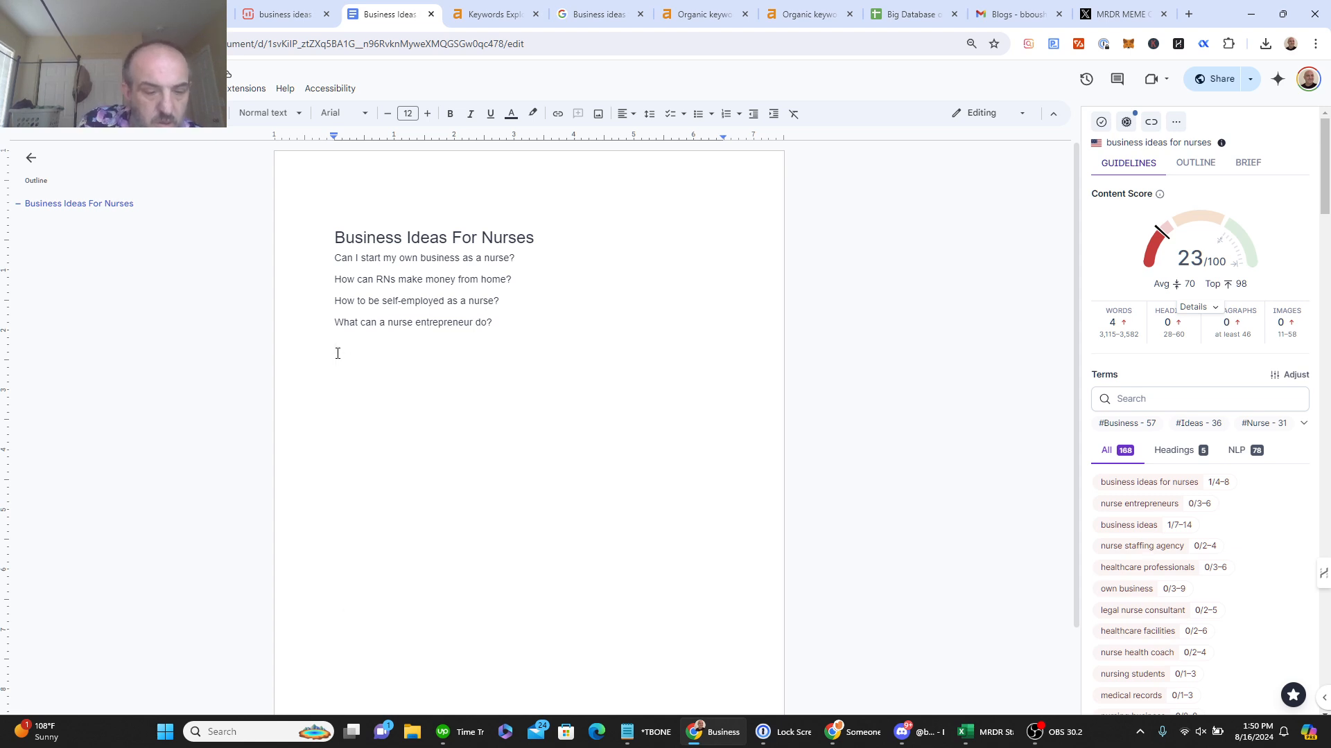
pyautogui.hotkey('ctrl', 'v')
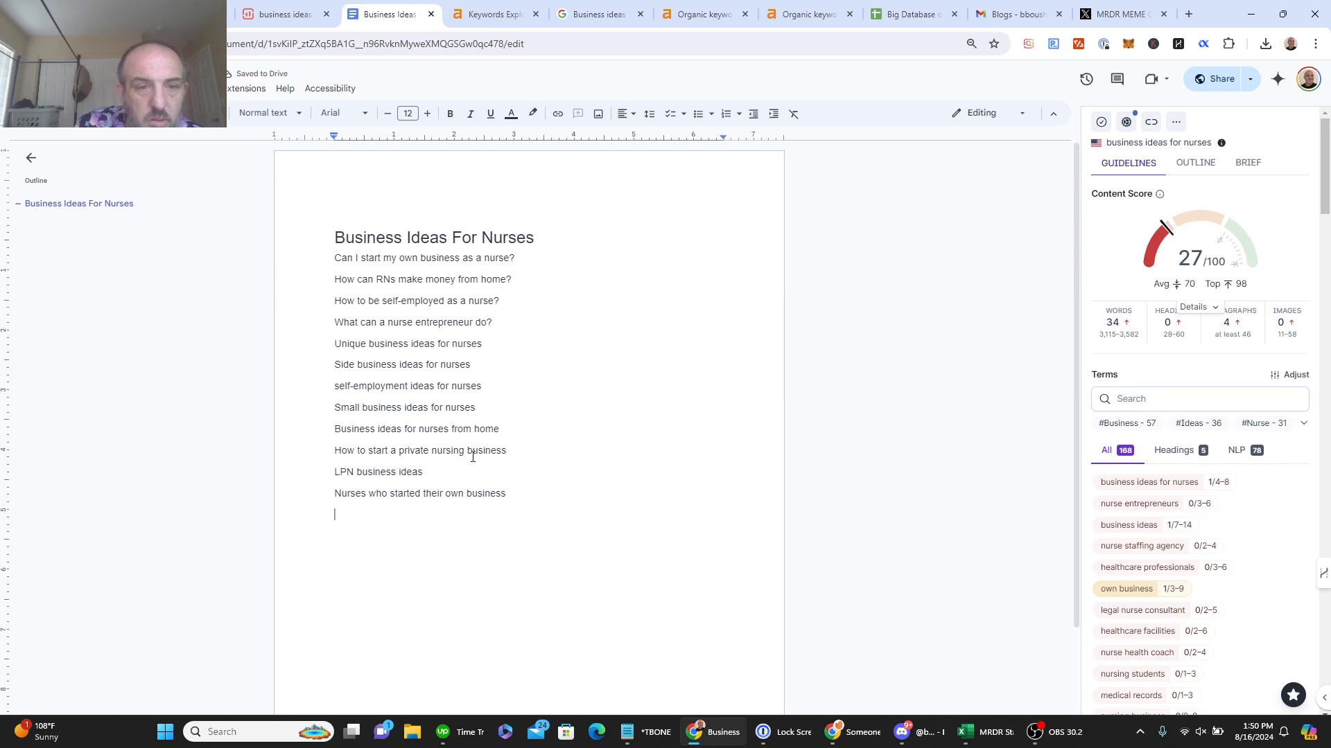
pyautogui.rightClick(505, 501)
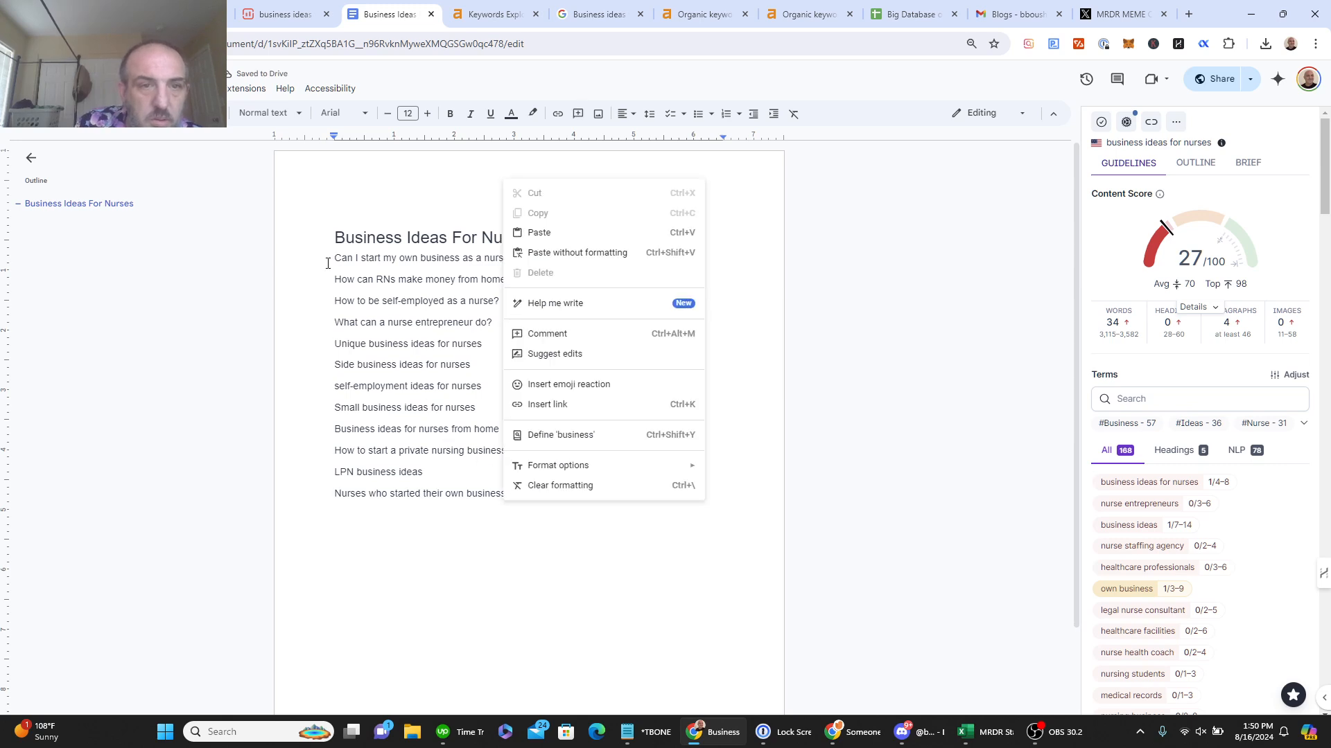
pyautogui.click(328, 263)
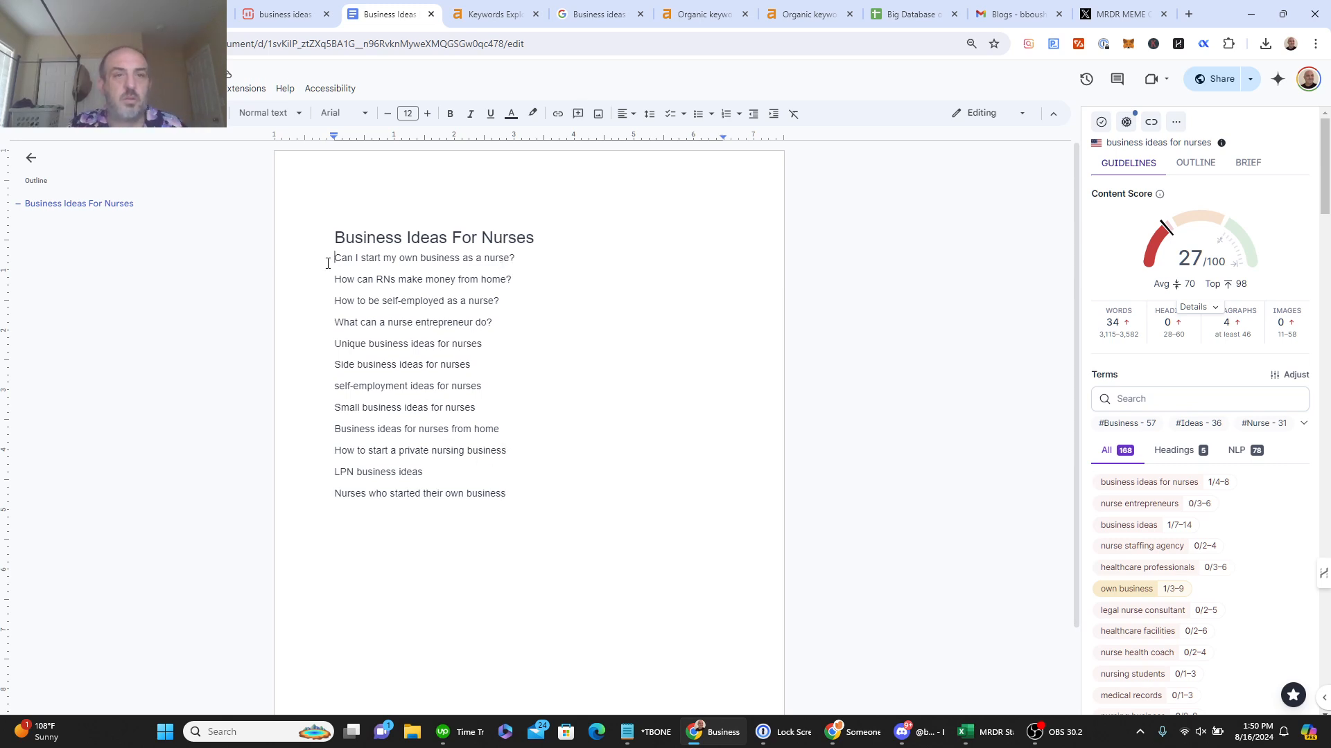
pyautogui.moveTo(327, 264); pyautogui.dragTo(506, 508)
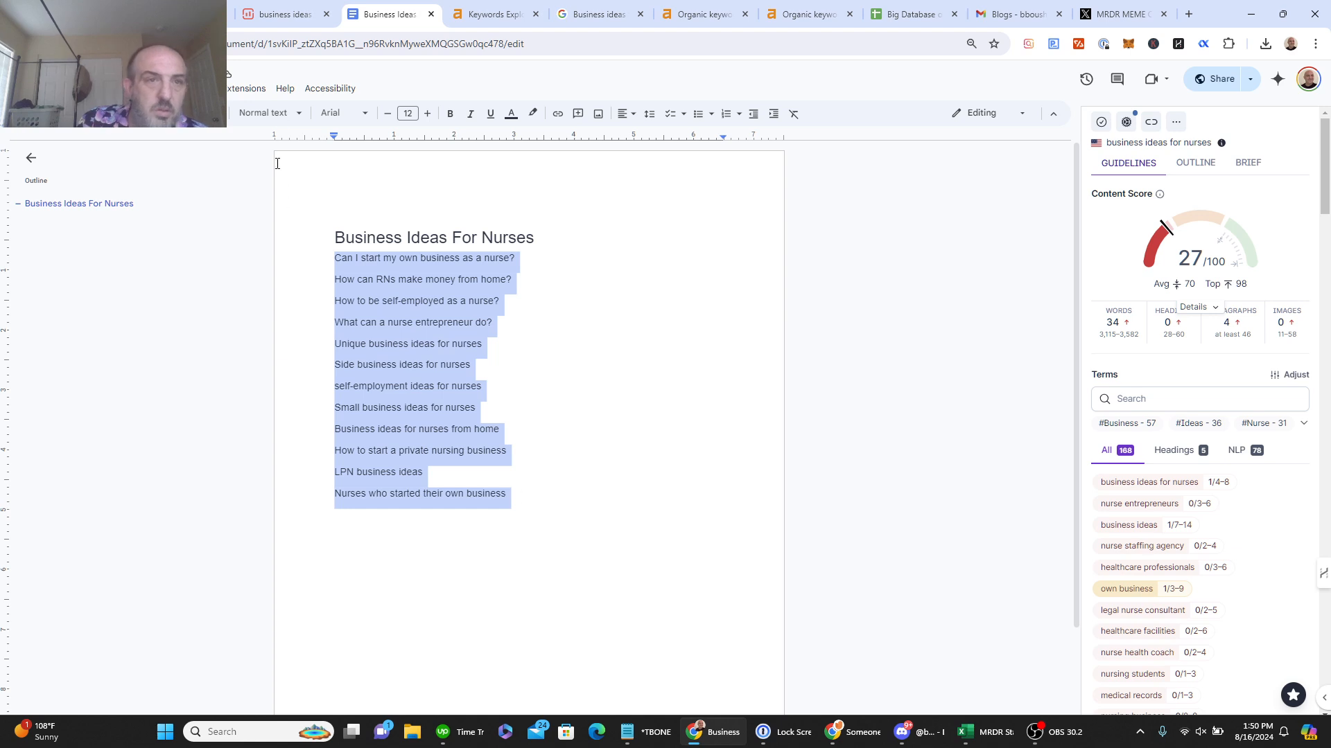
# Step: Style the twelve selected lines as Heading 2, after first trying Heading 3
pyautogui.click(277, 113)
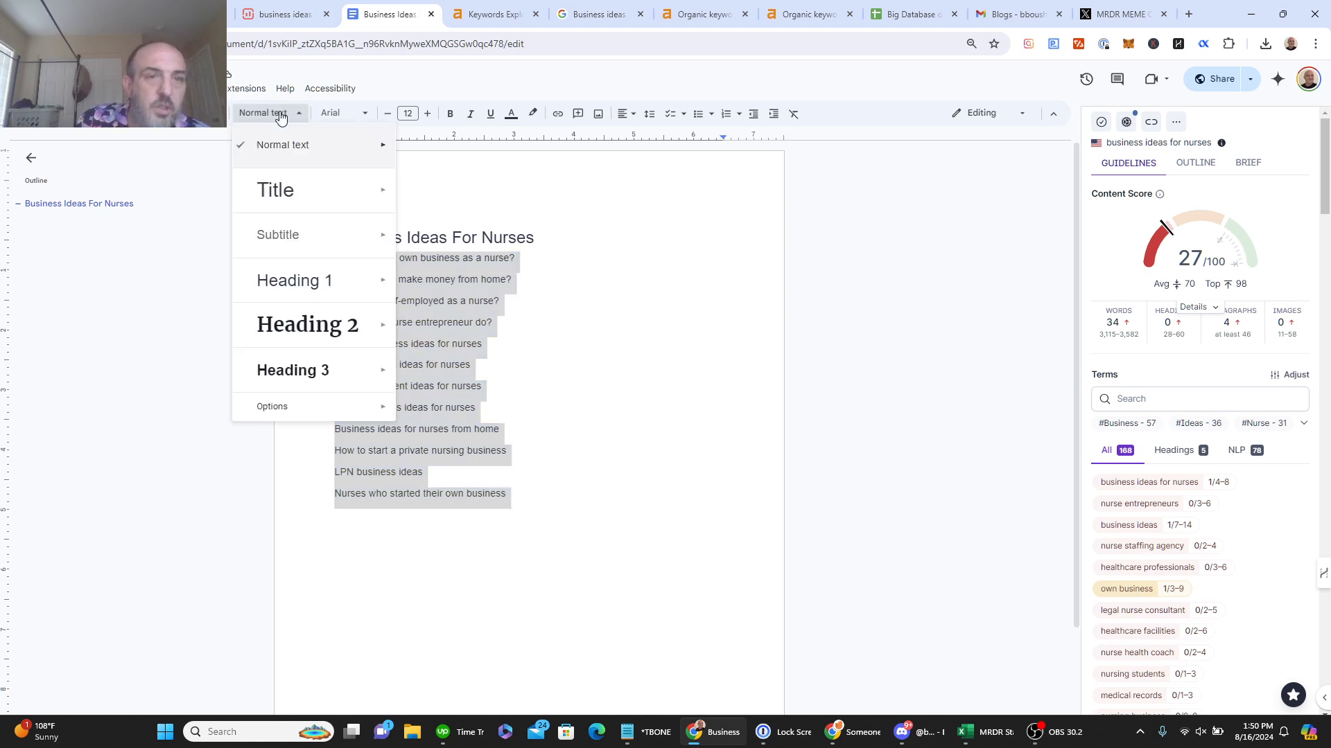
pyautogui.click(335, 378)
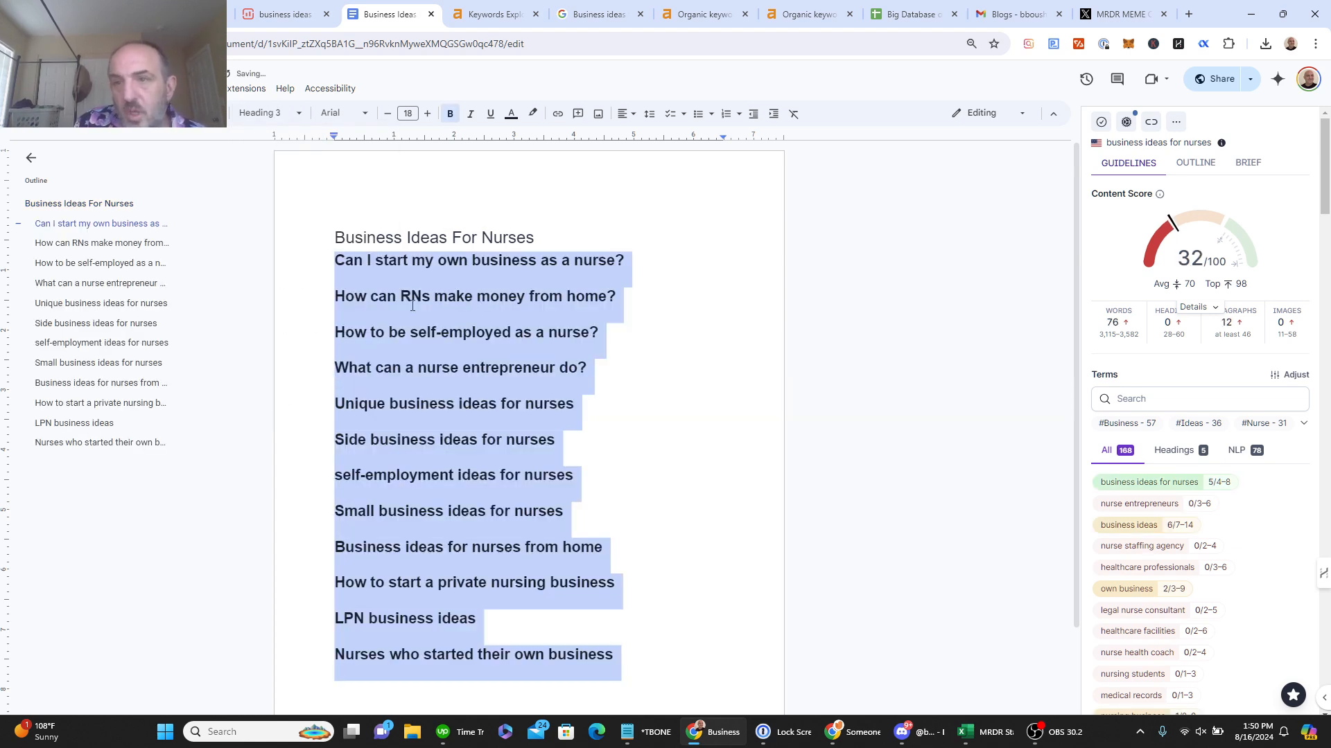
pyautogui.click(271, 119)
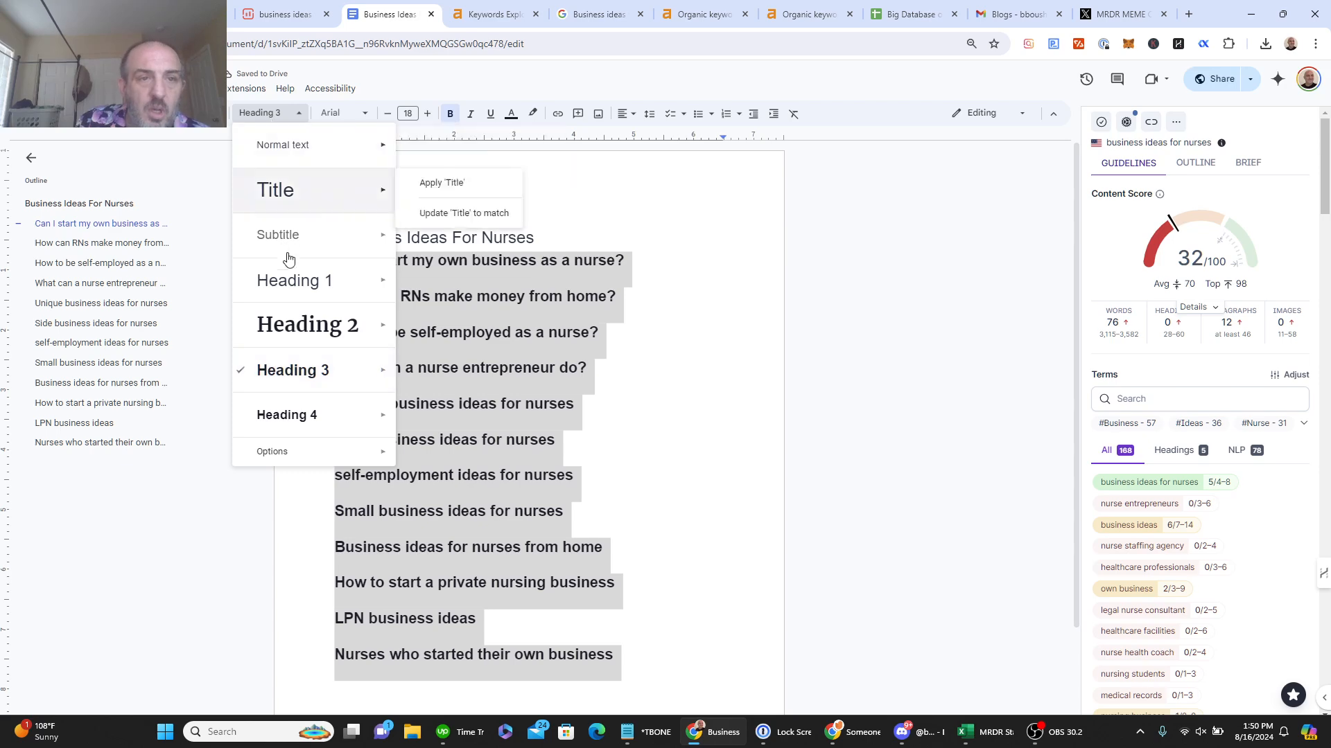
pyautogui.moveTo(312, 325)
pyautogui.click(434, 313)
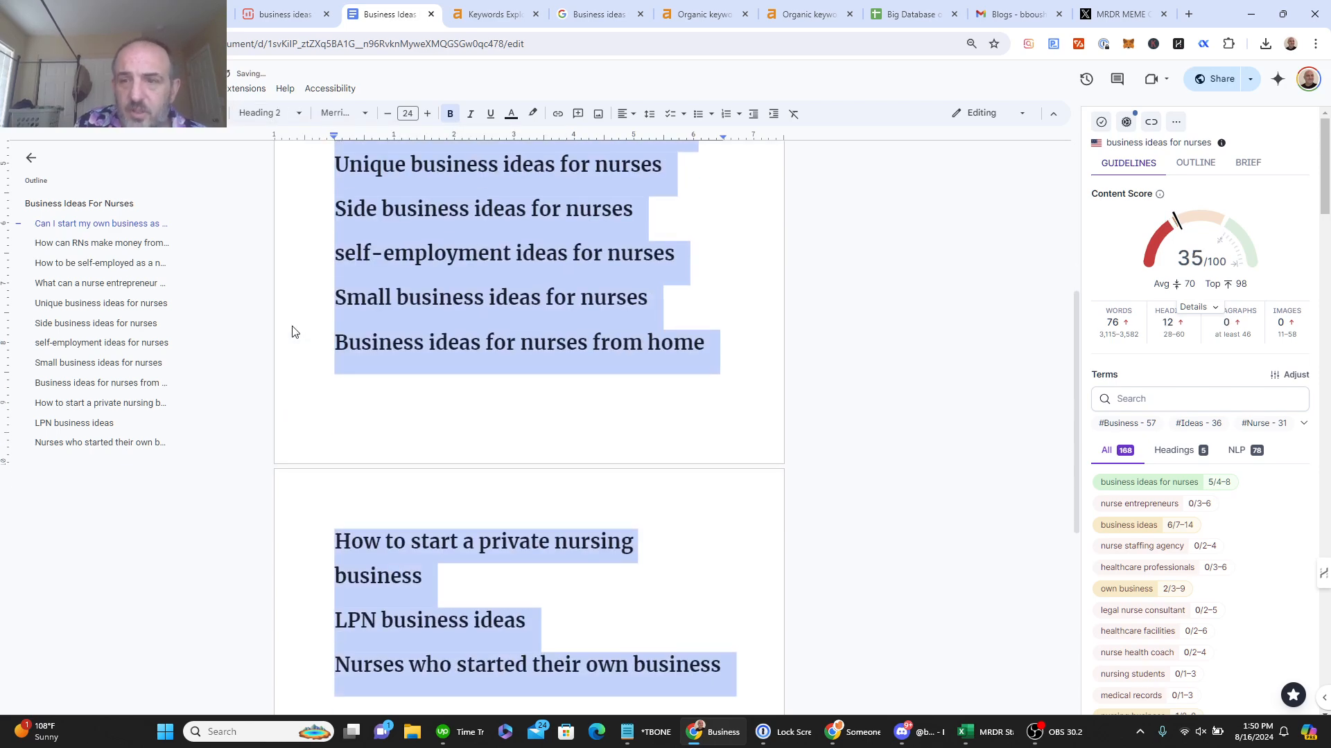
pyautogui.rightClick(693, 452)
pyautogui.click(733, 240)
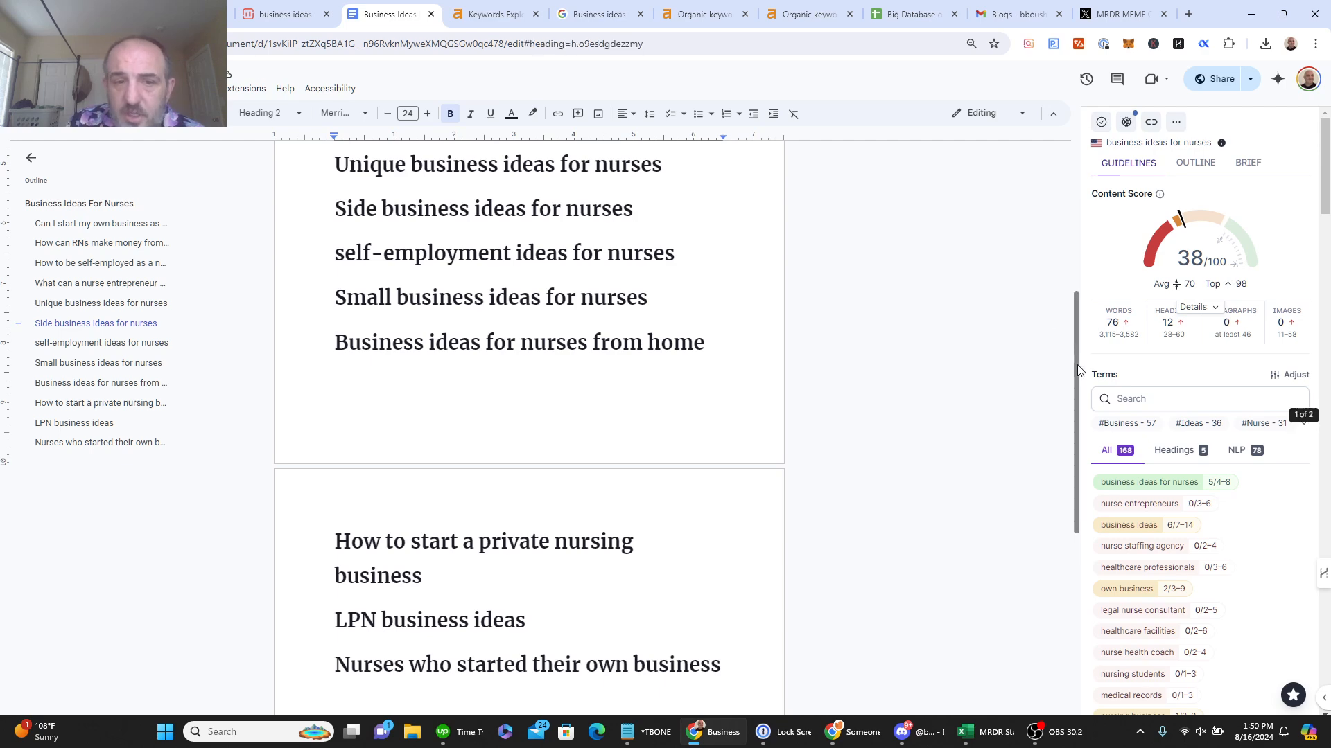
# Step: Scroll the document back up and dismiss the recording app's window options
pyautogui.rightClick(1074, 253)
pyautogui.press('Escape')
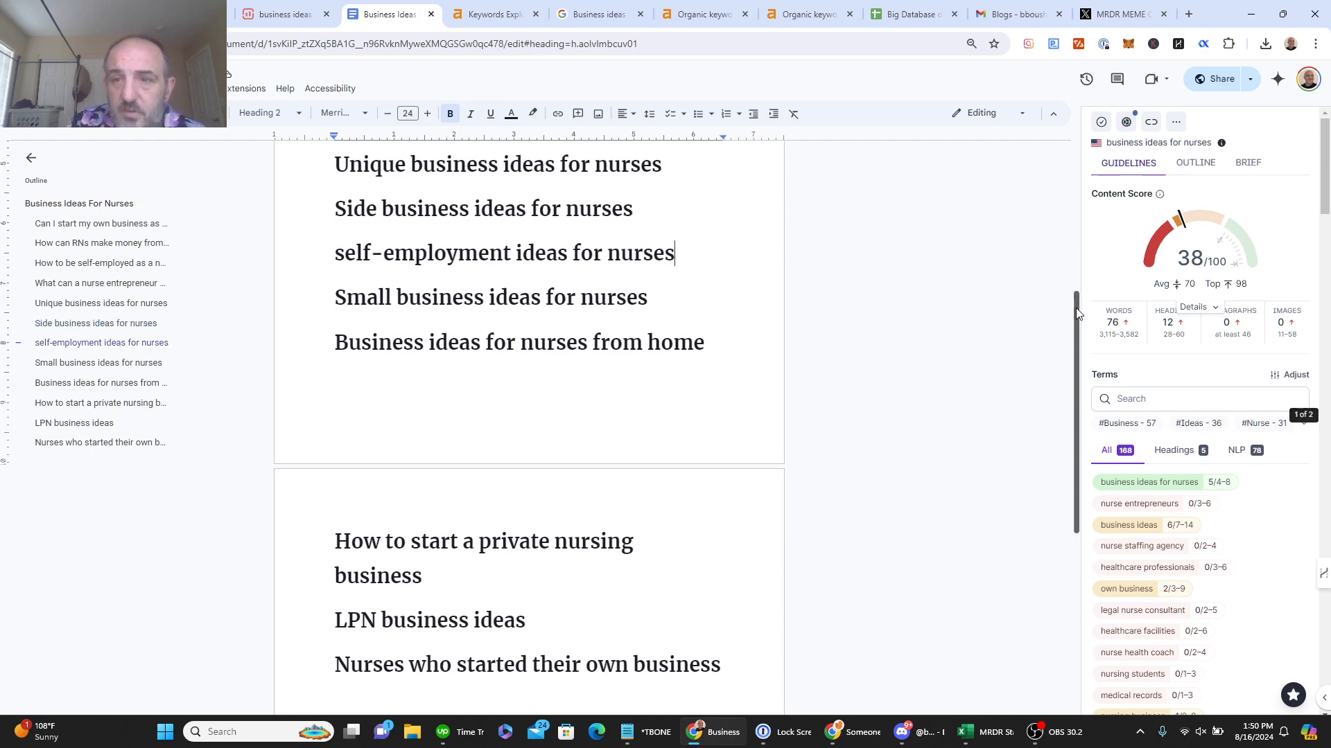
pyautogui.scroll(5, 1076, 314)
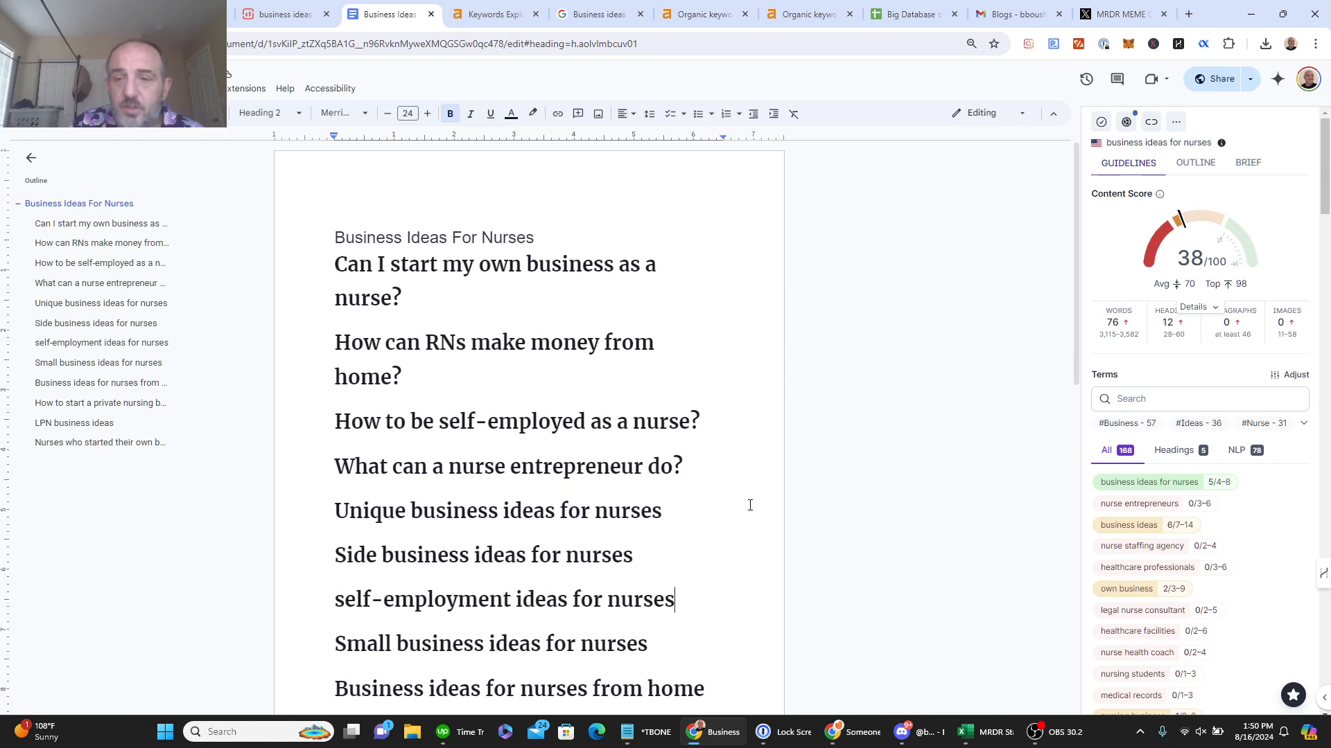
pyautogui.moveTo(1044, 733)
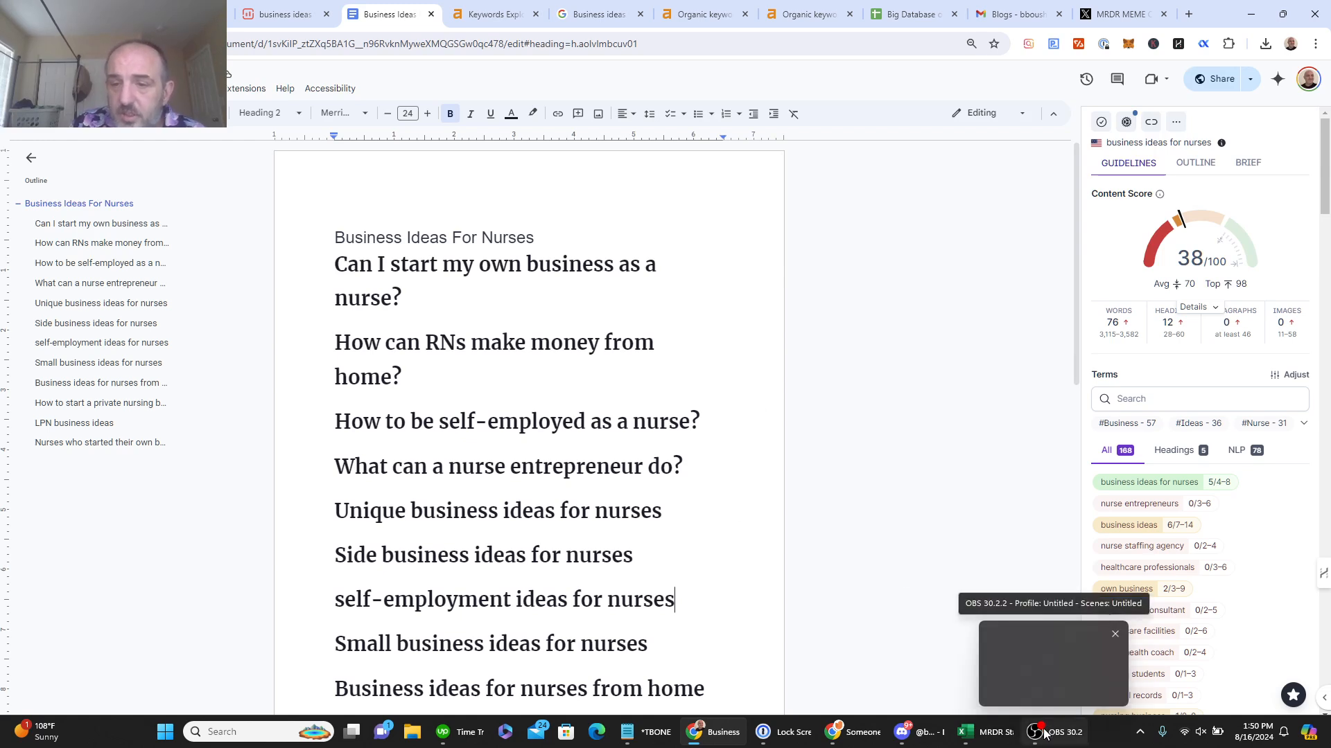
pyautogui.rightClick(1045, 734)
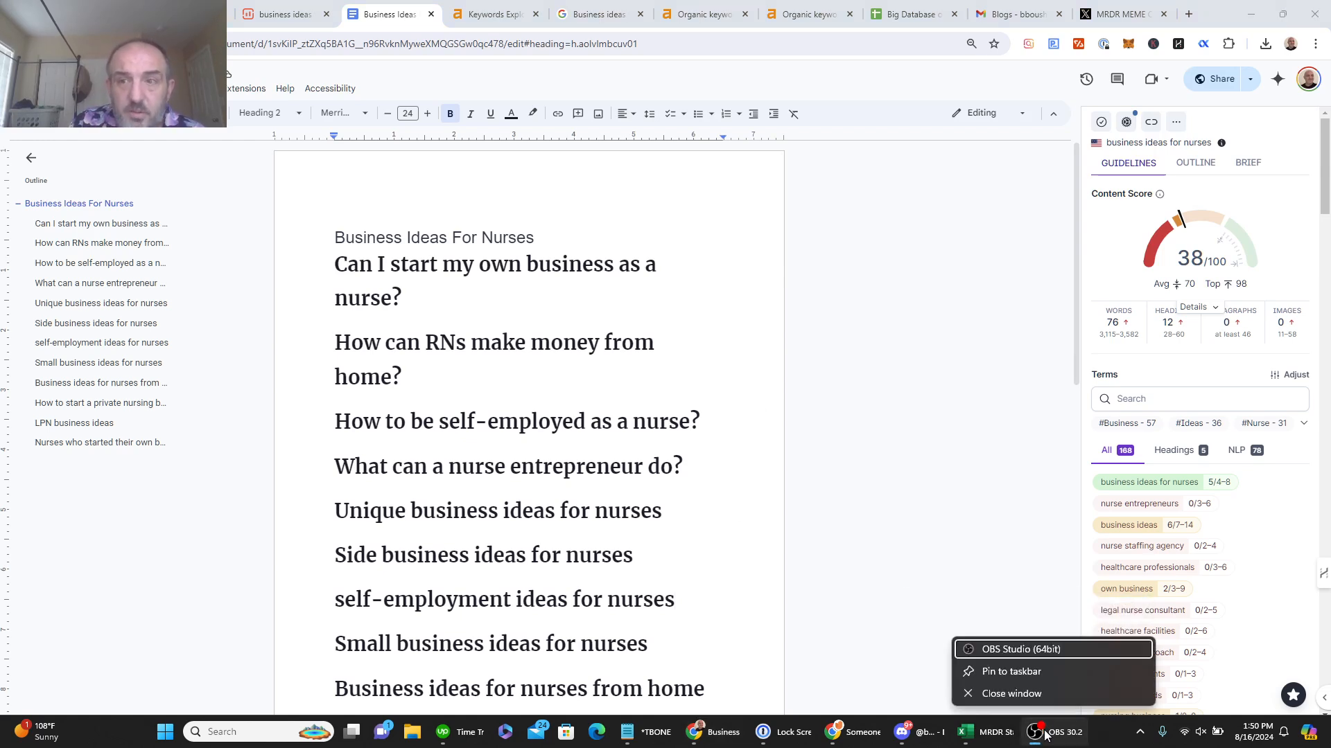
pyautogui.click(1045, 734)
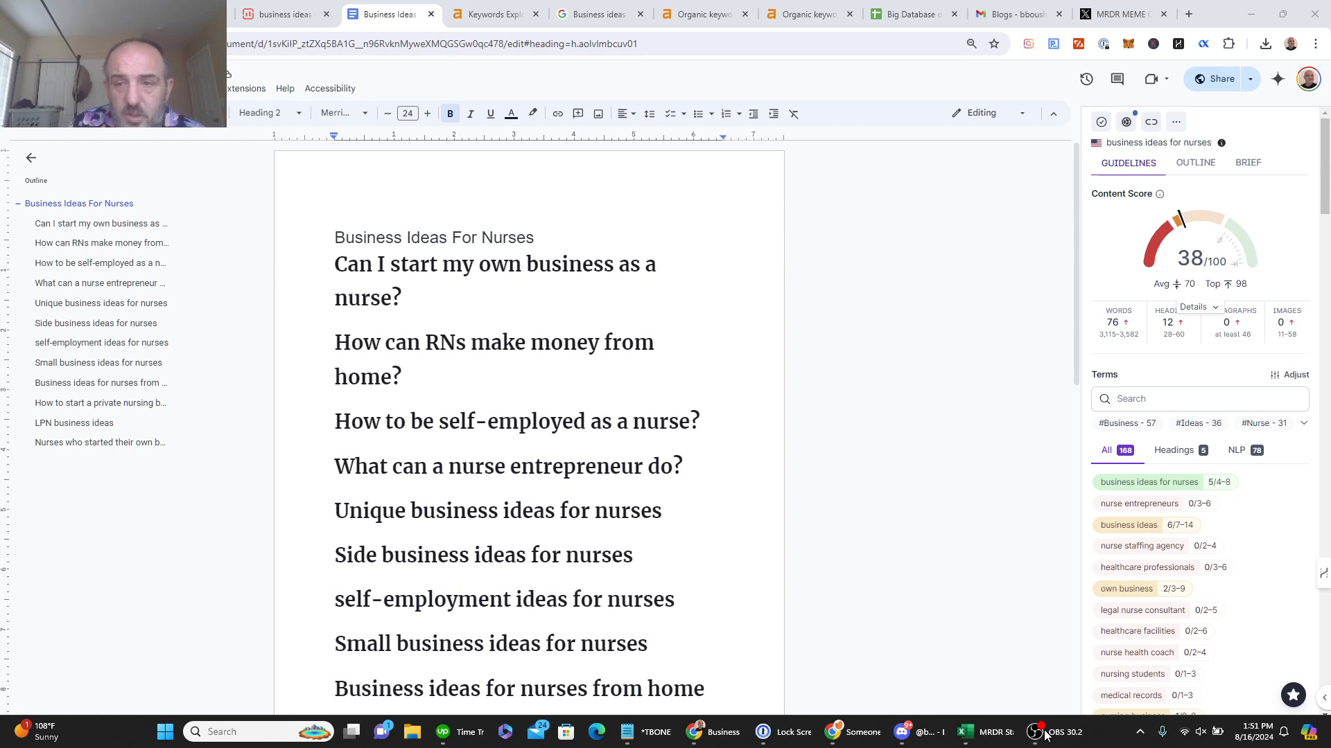